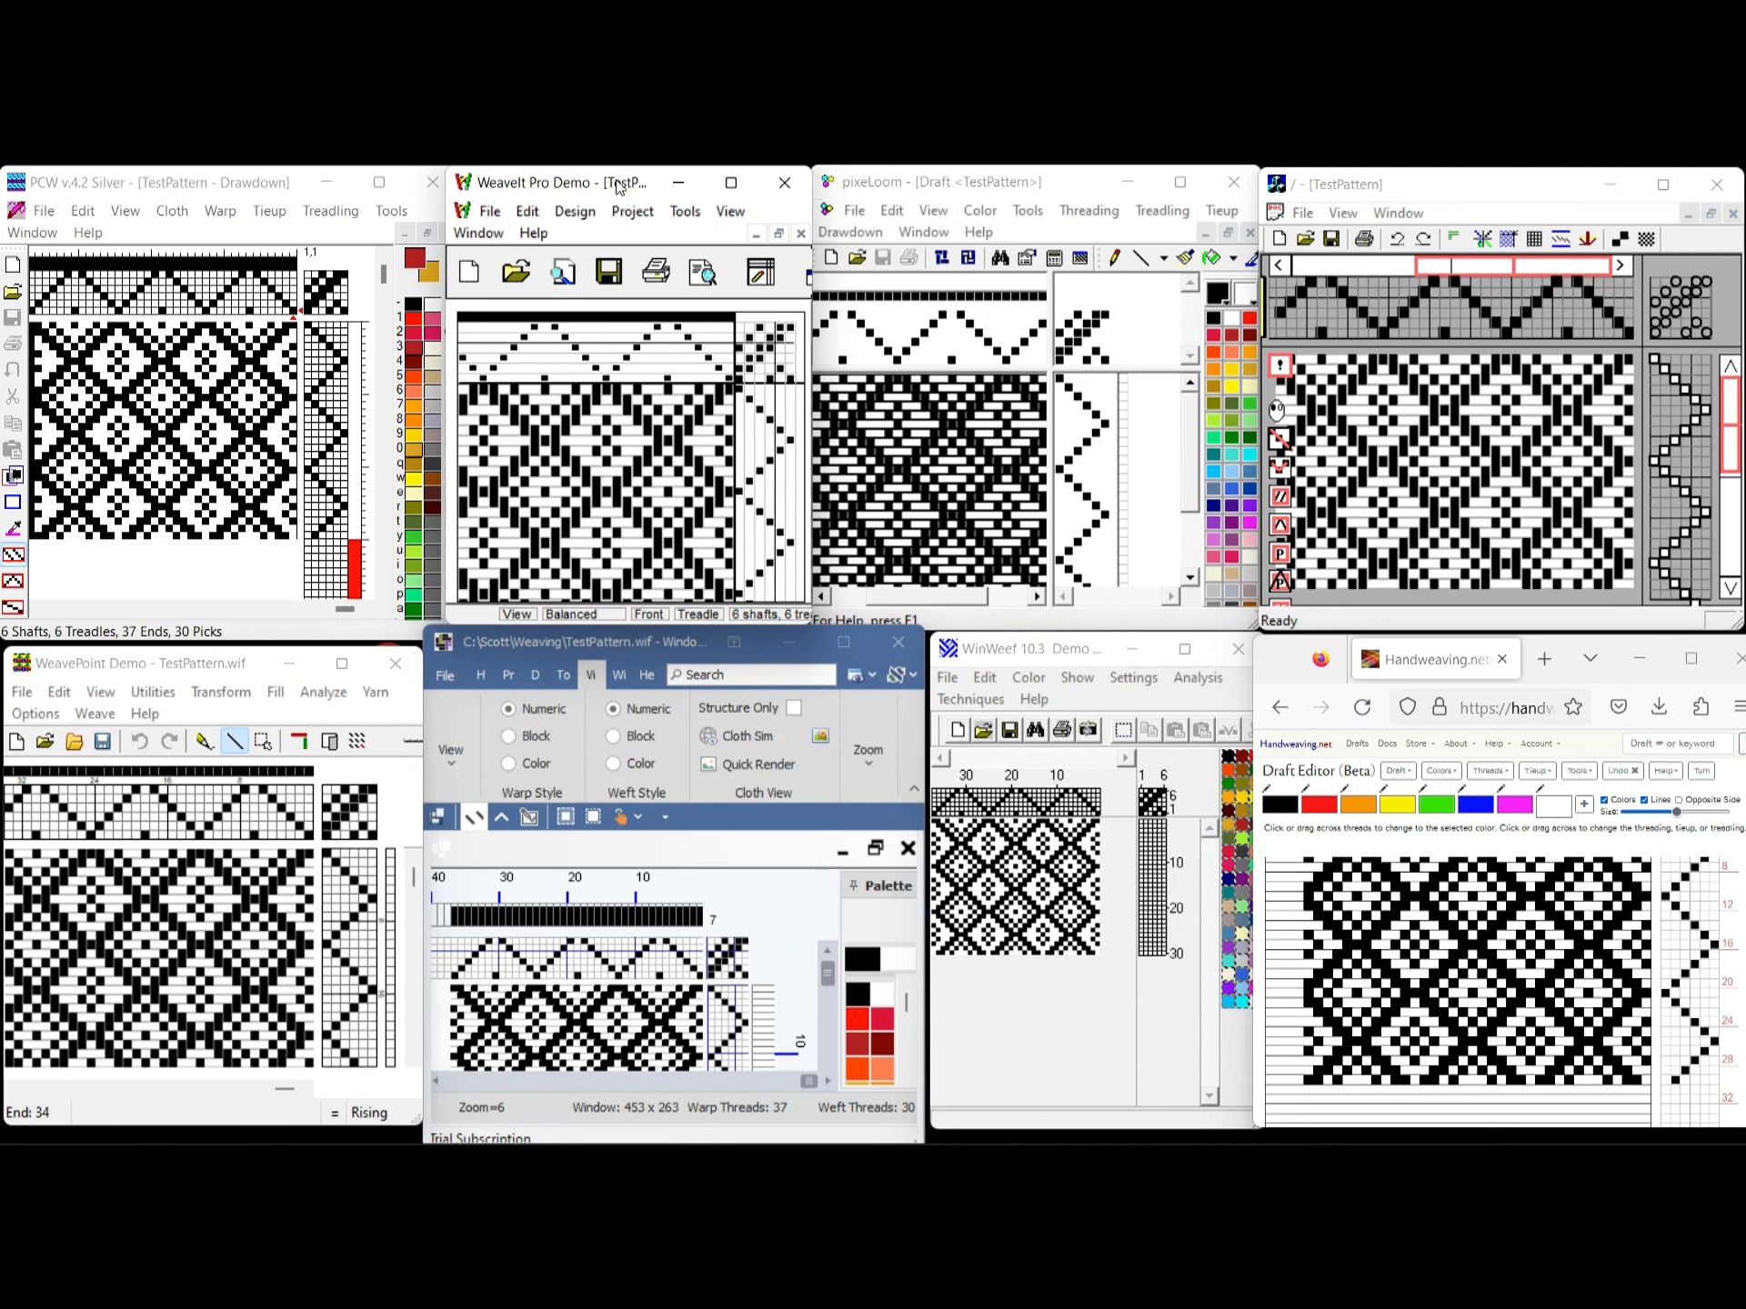
Bring the test-pattern windows of pixeLoom, Quickdraw, WeavePoint, TempoWeave, WinWeef and Handweaving.net to the front in turn
click(942, 187)
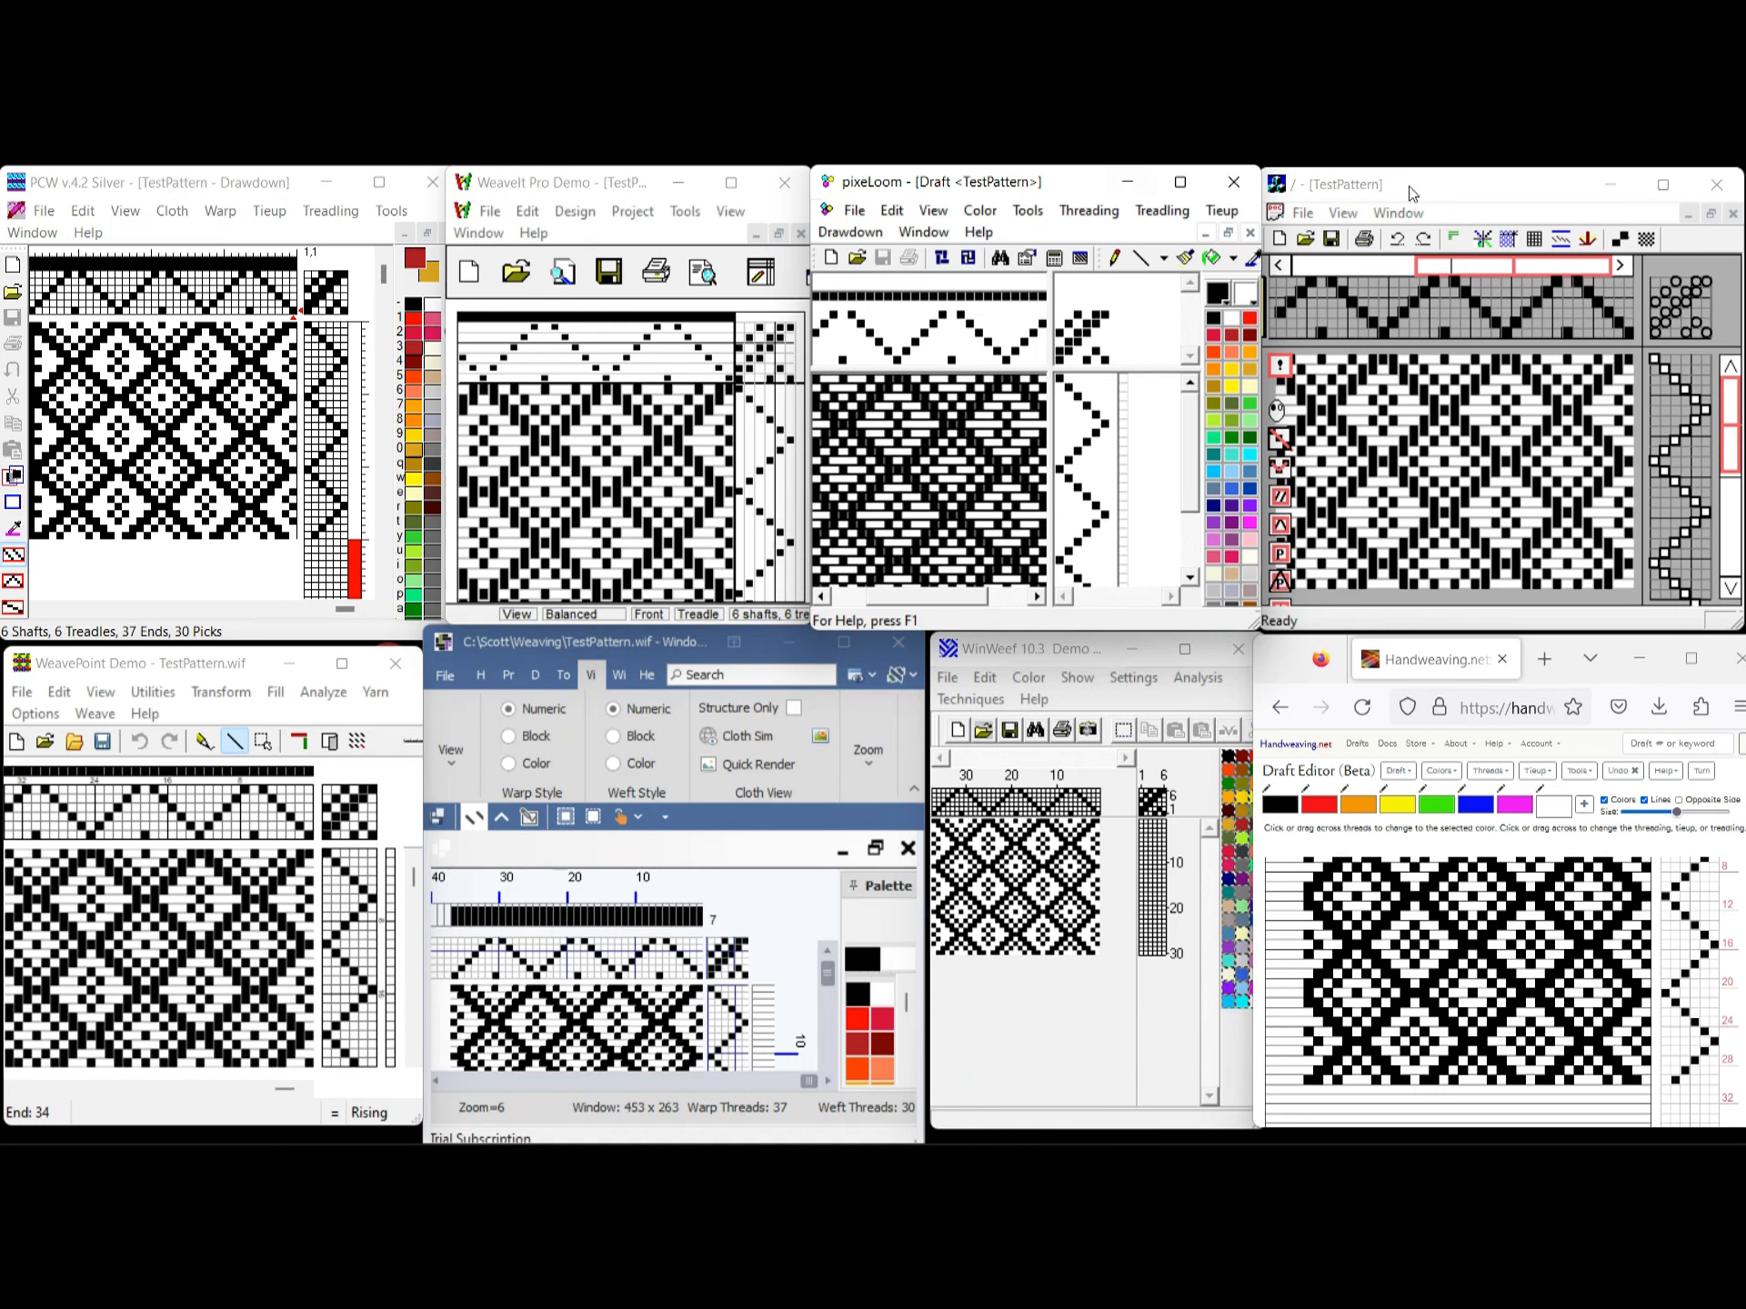
click(1469, 193)
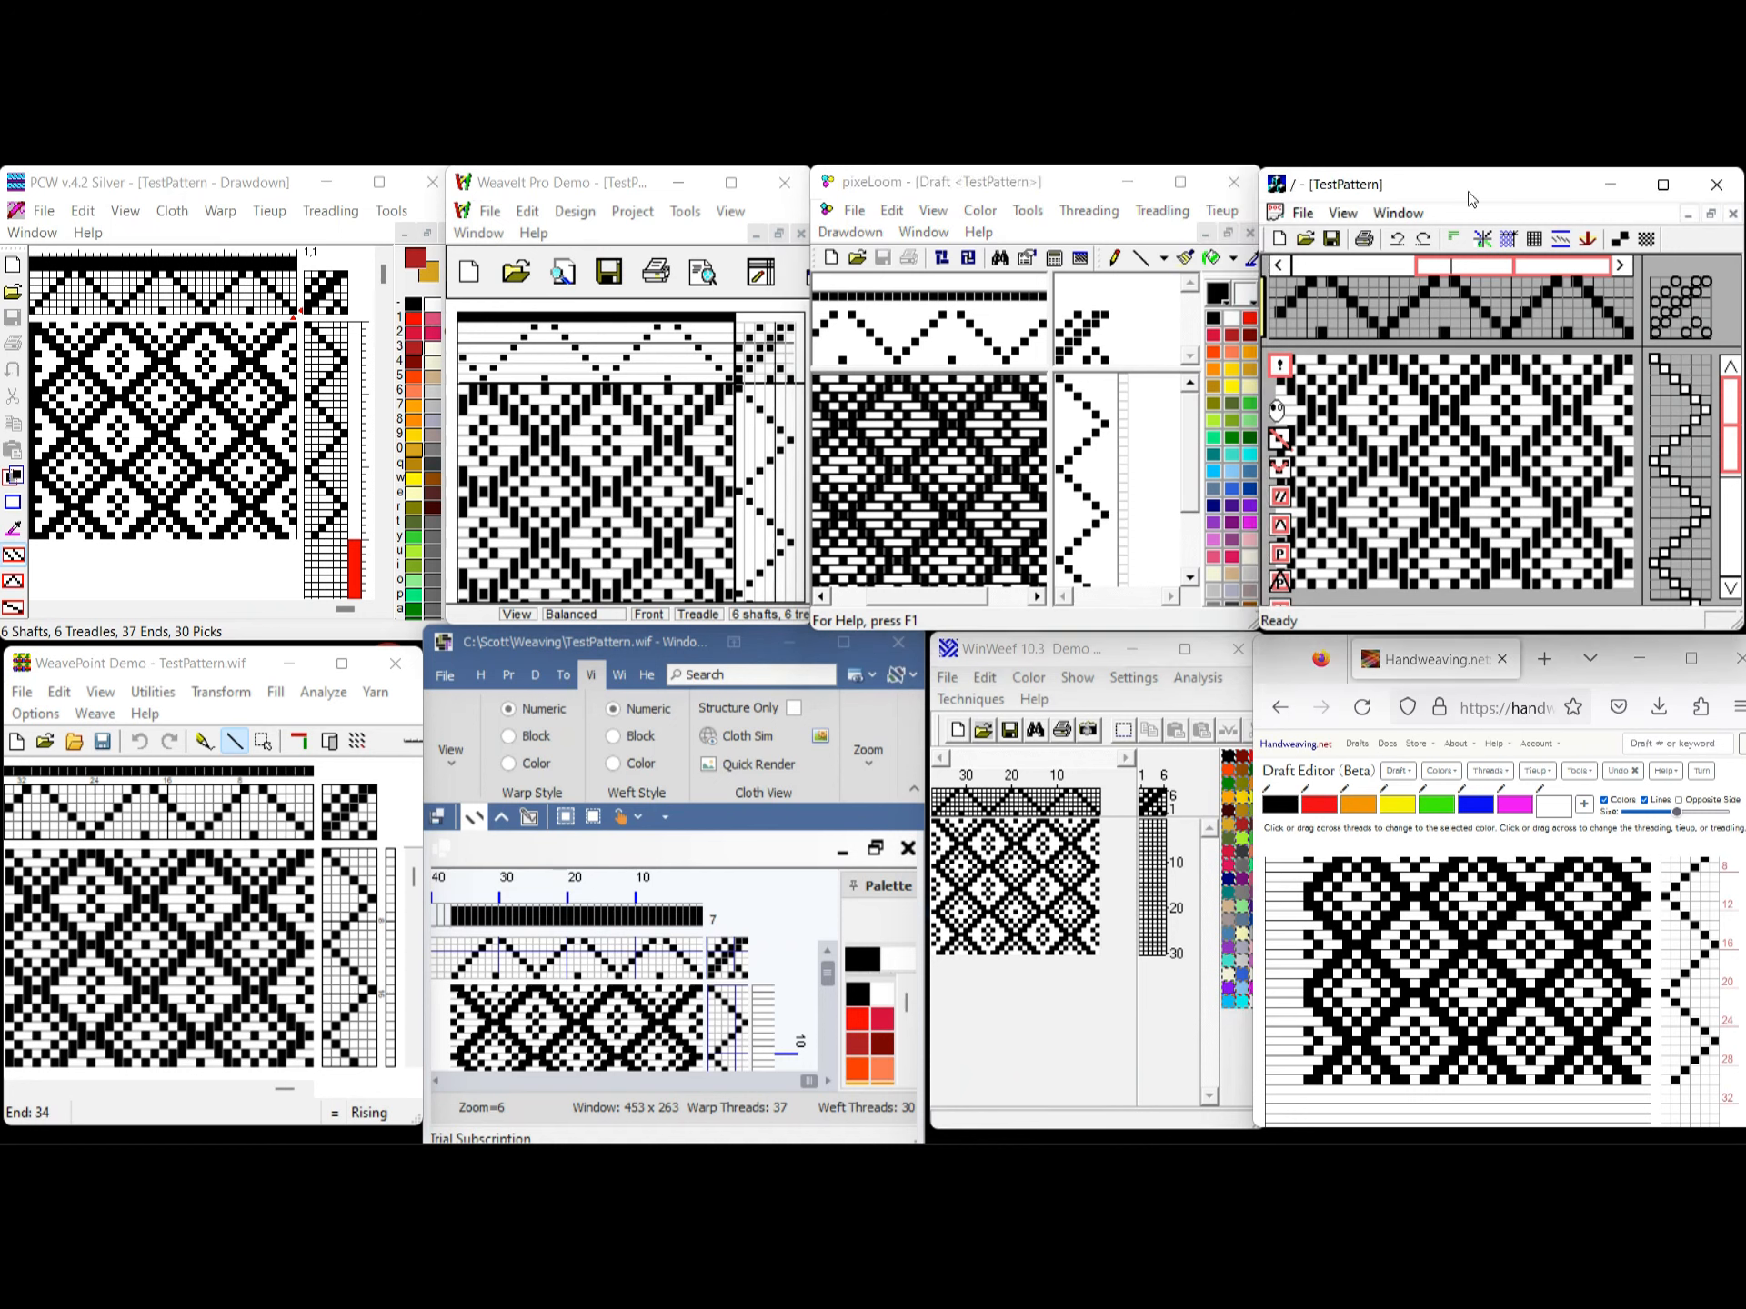
click(168, 671)
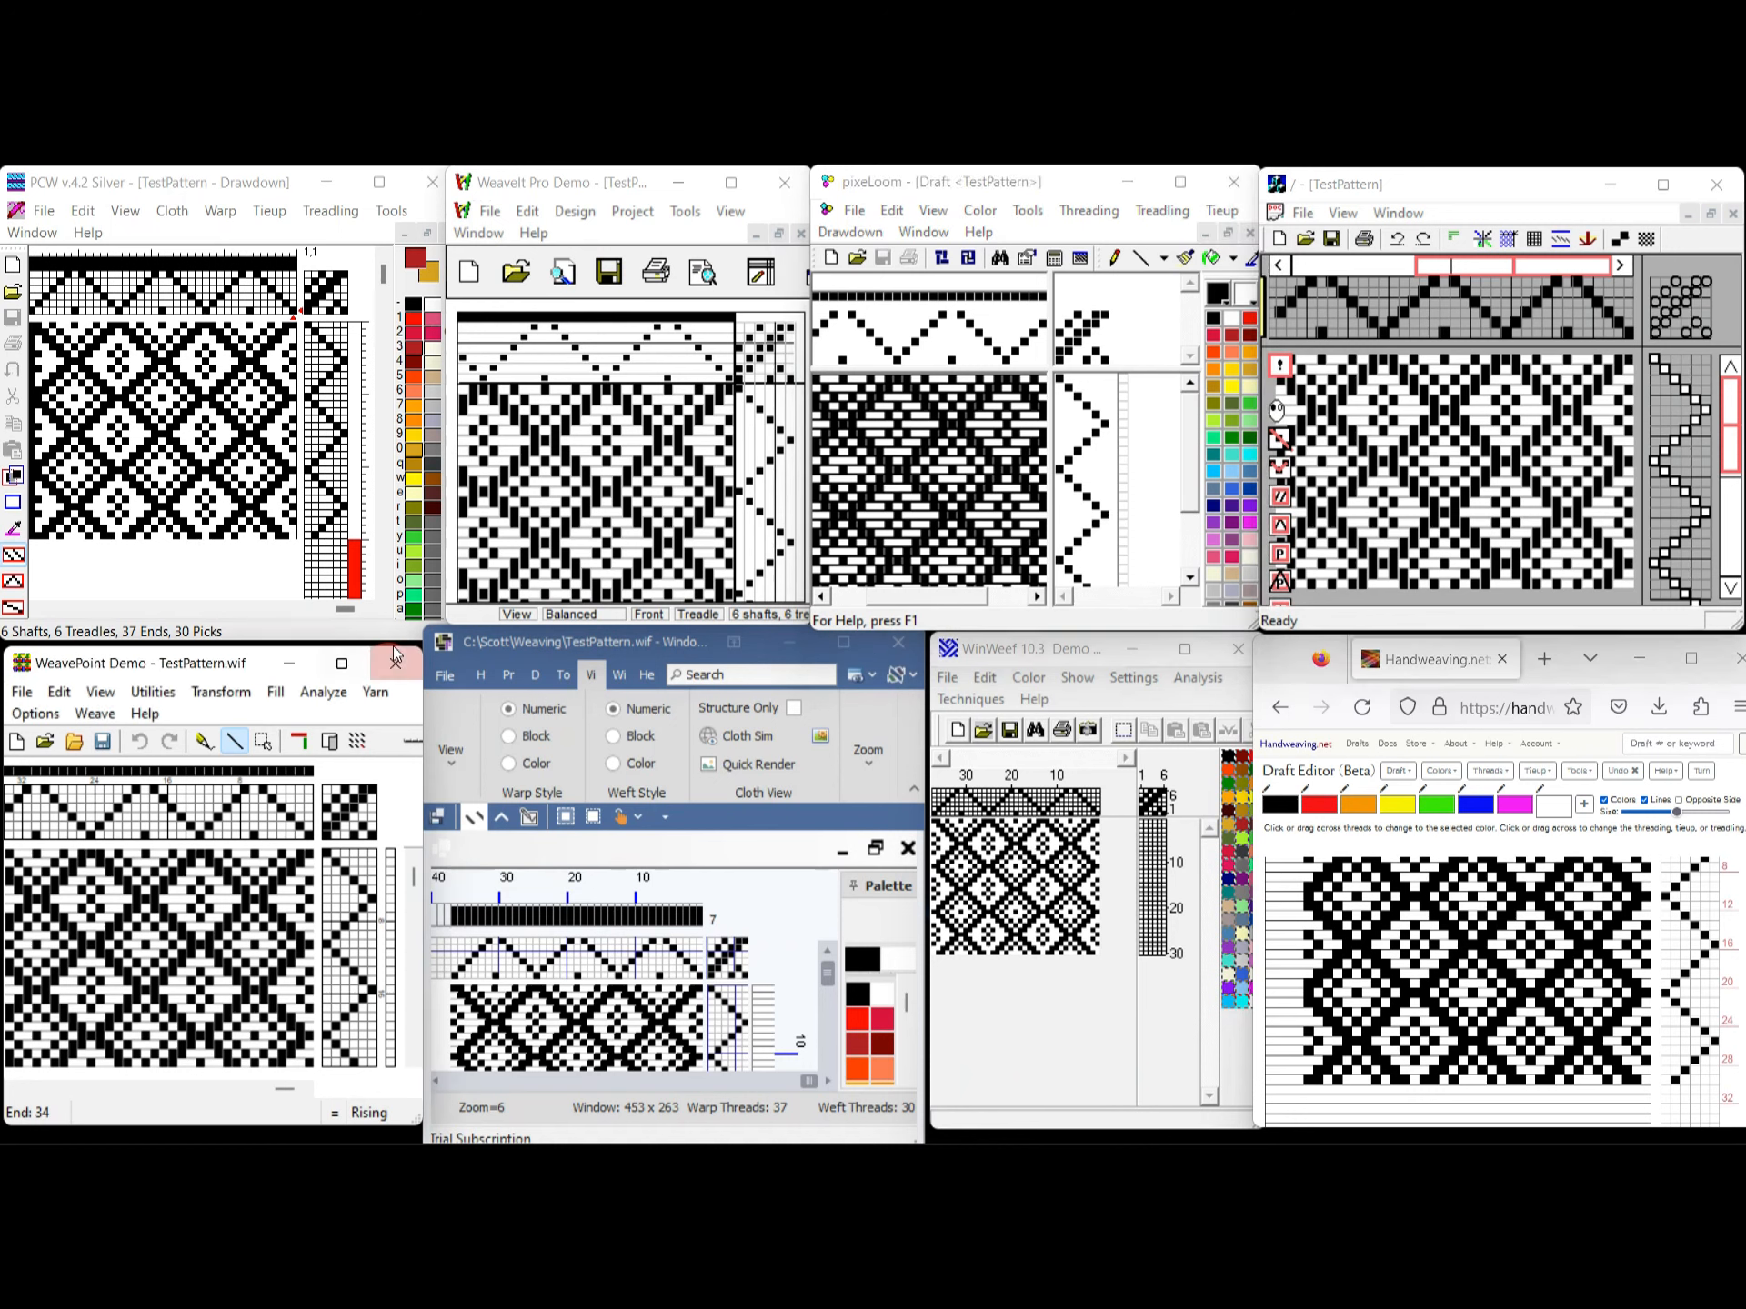
click(569, 649)
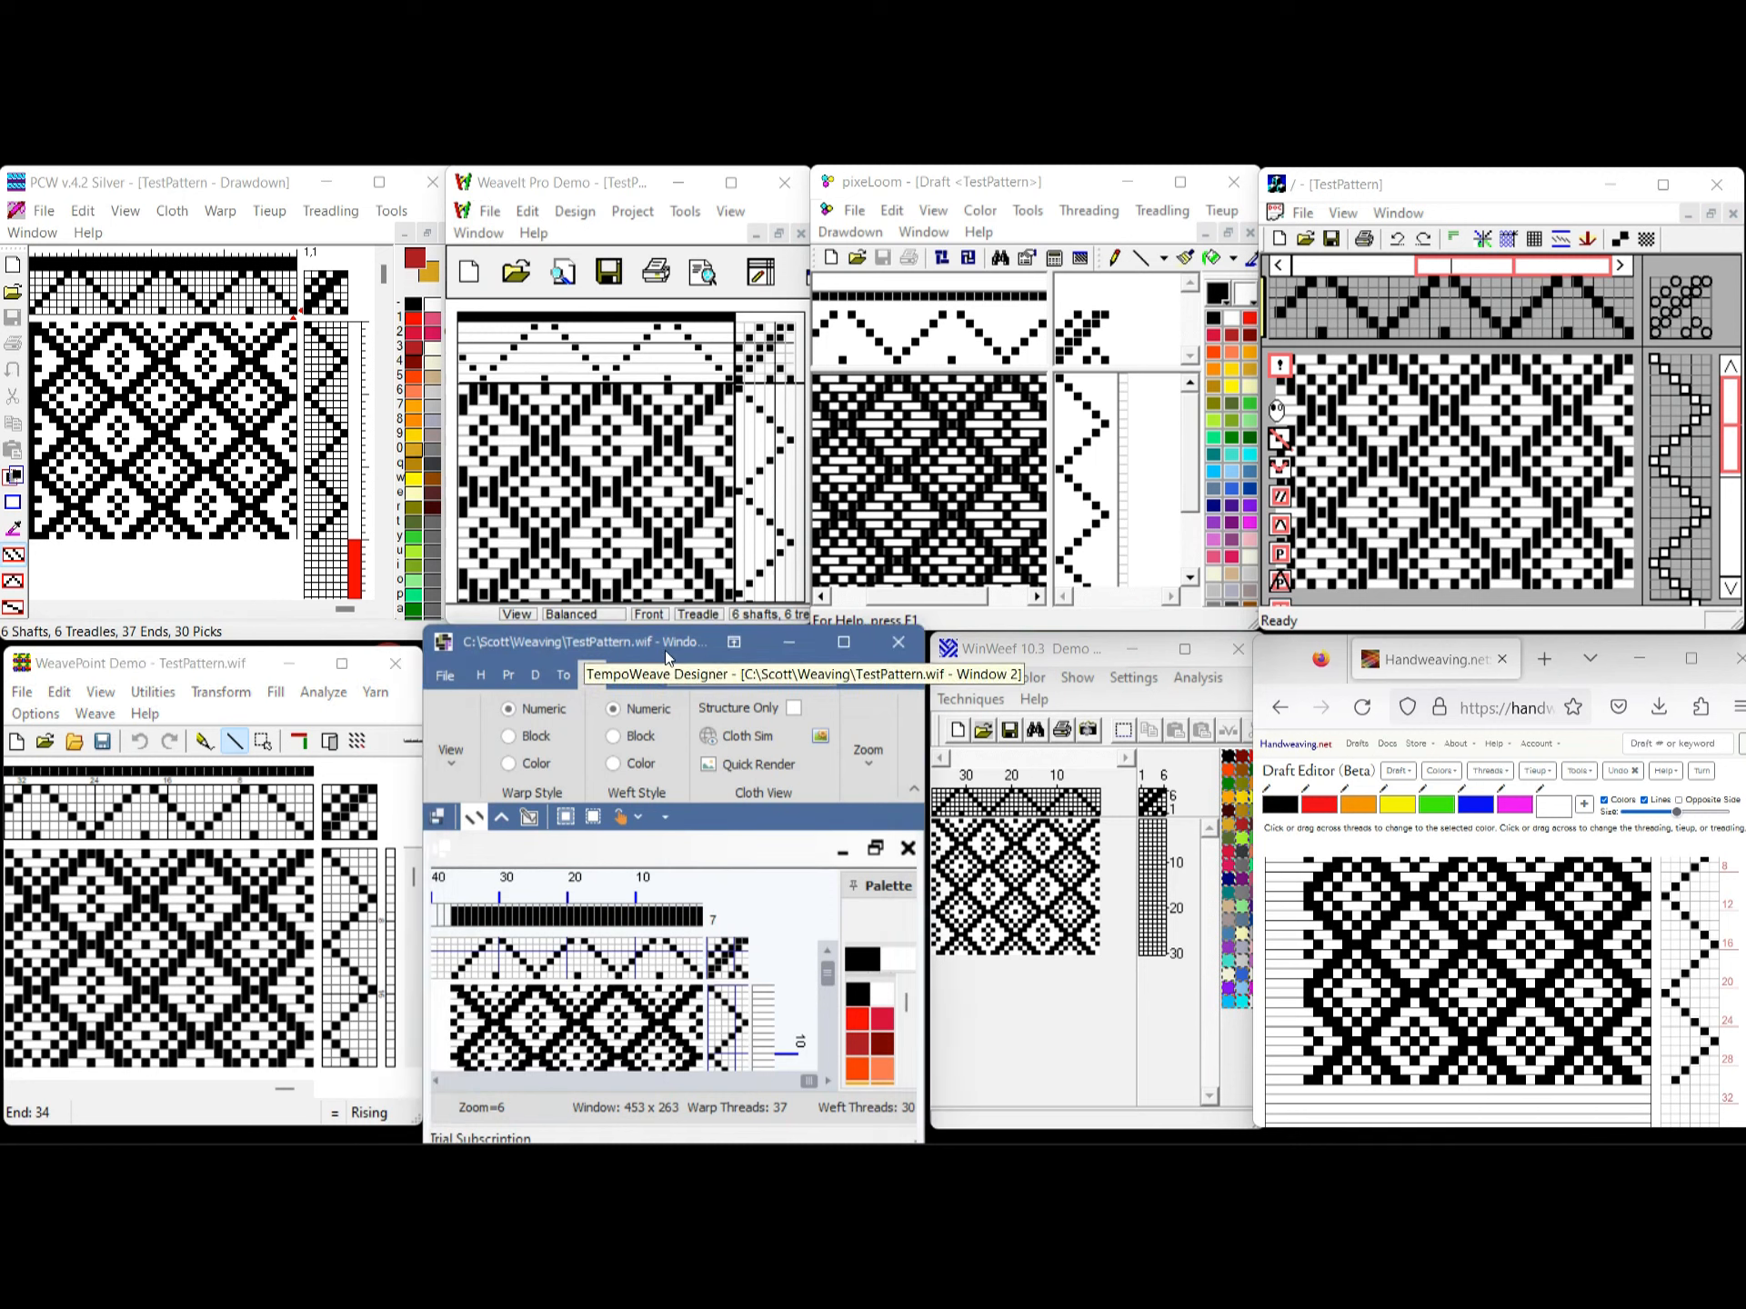
click(991, 647)
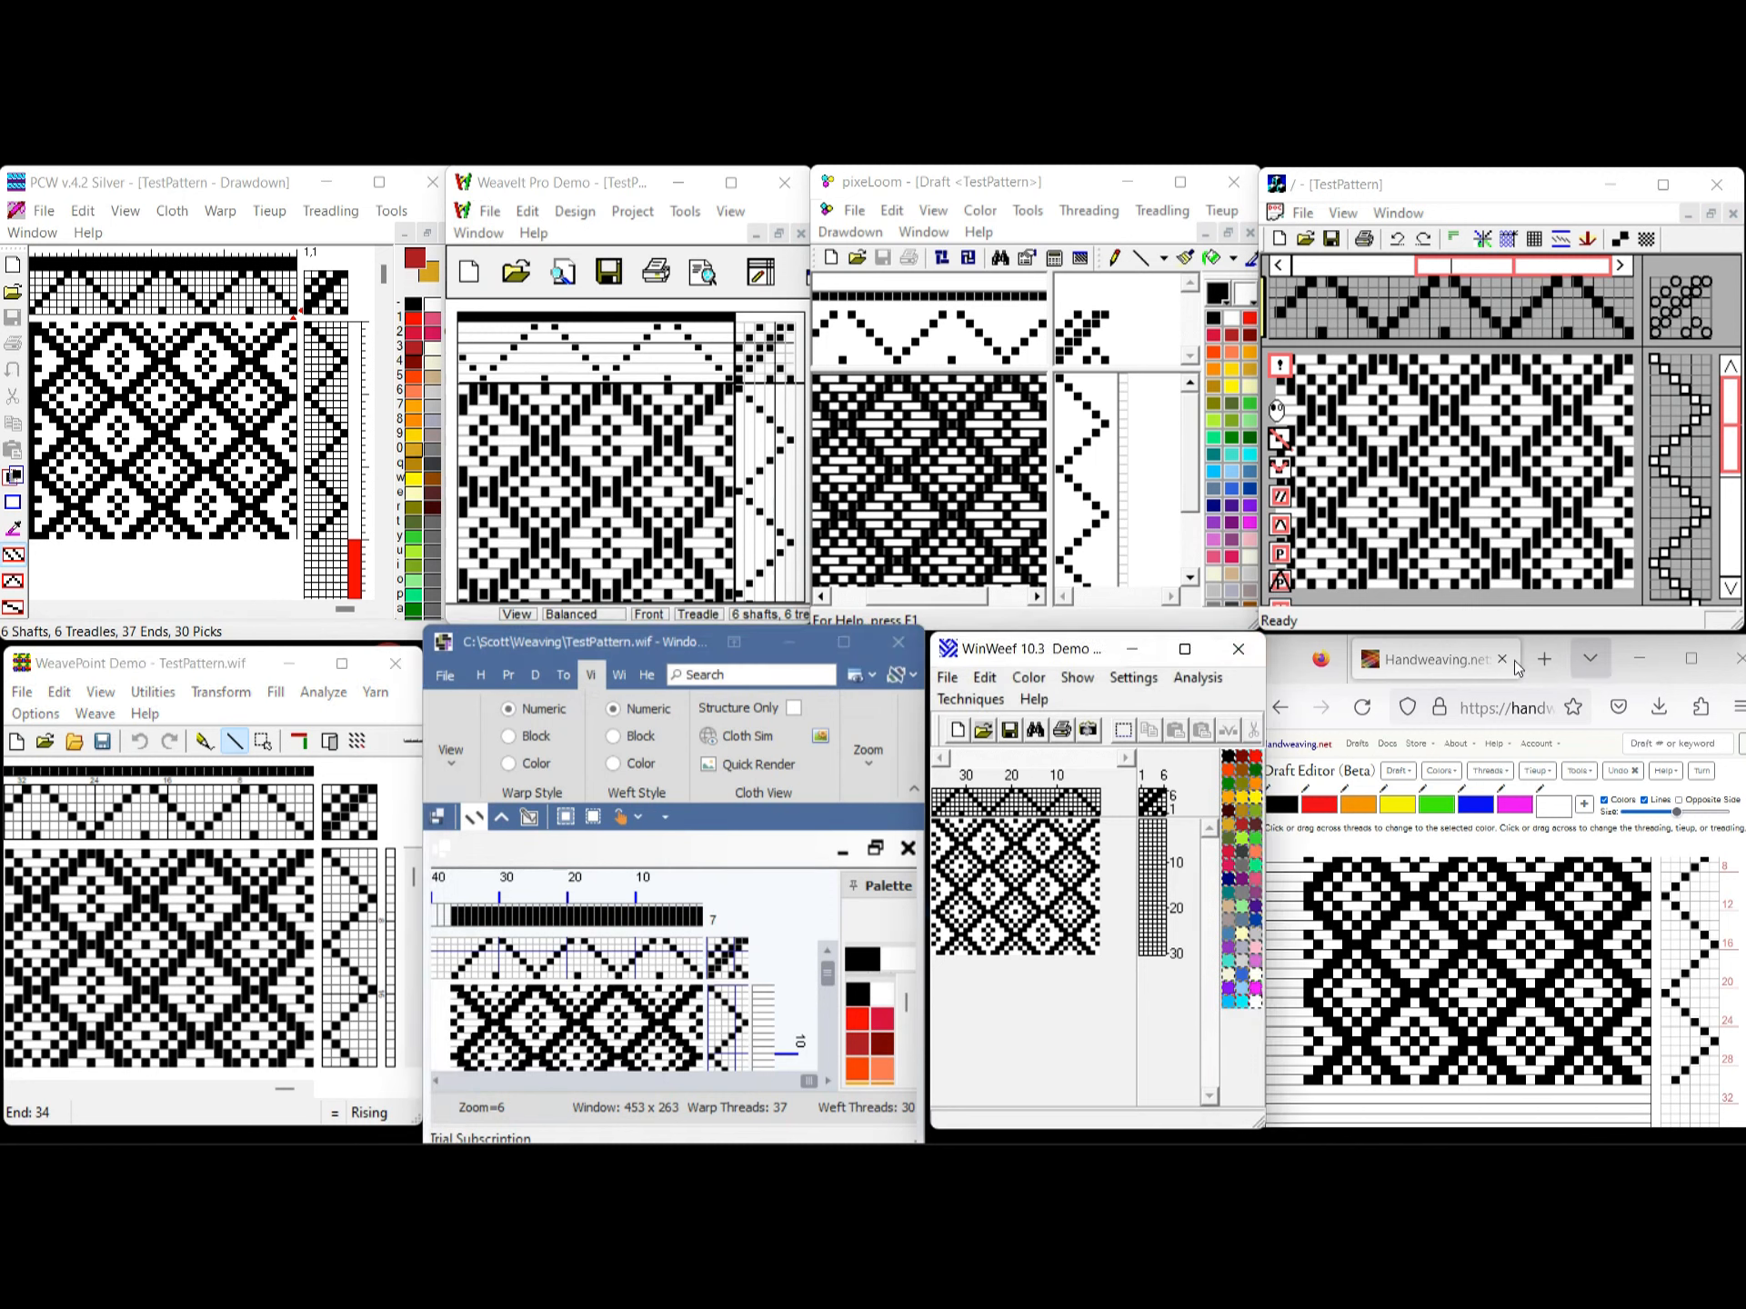
click(1279, 674)
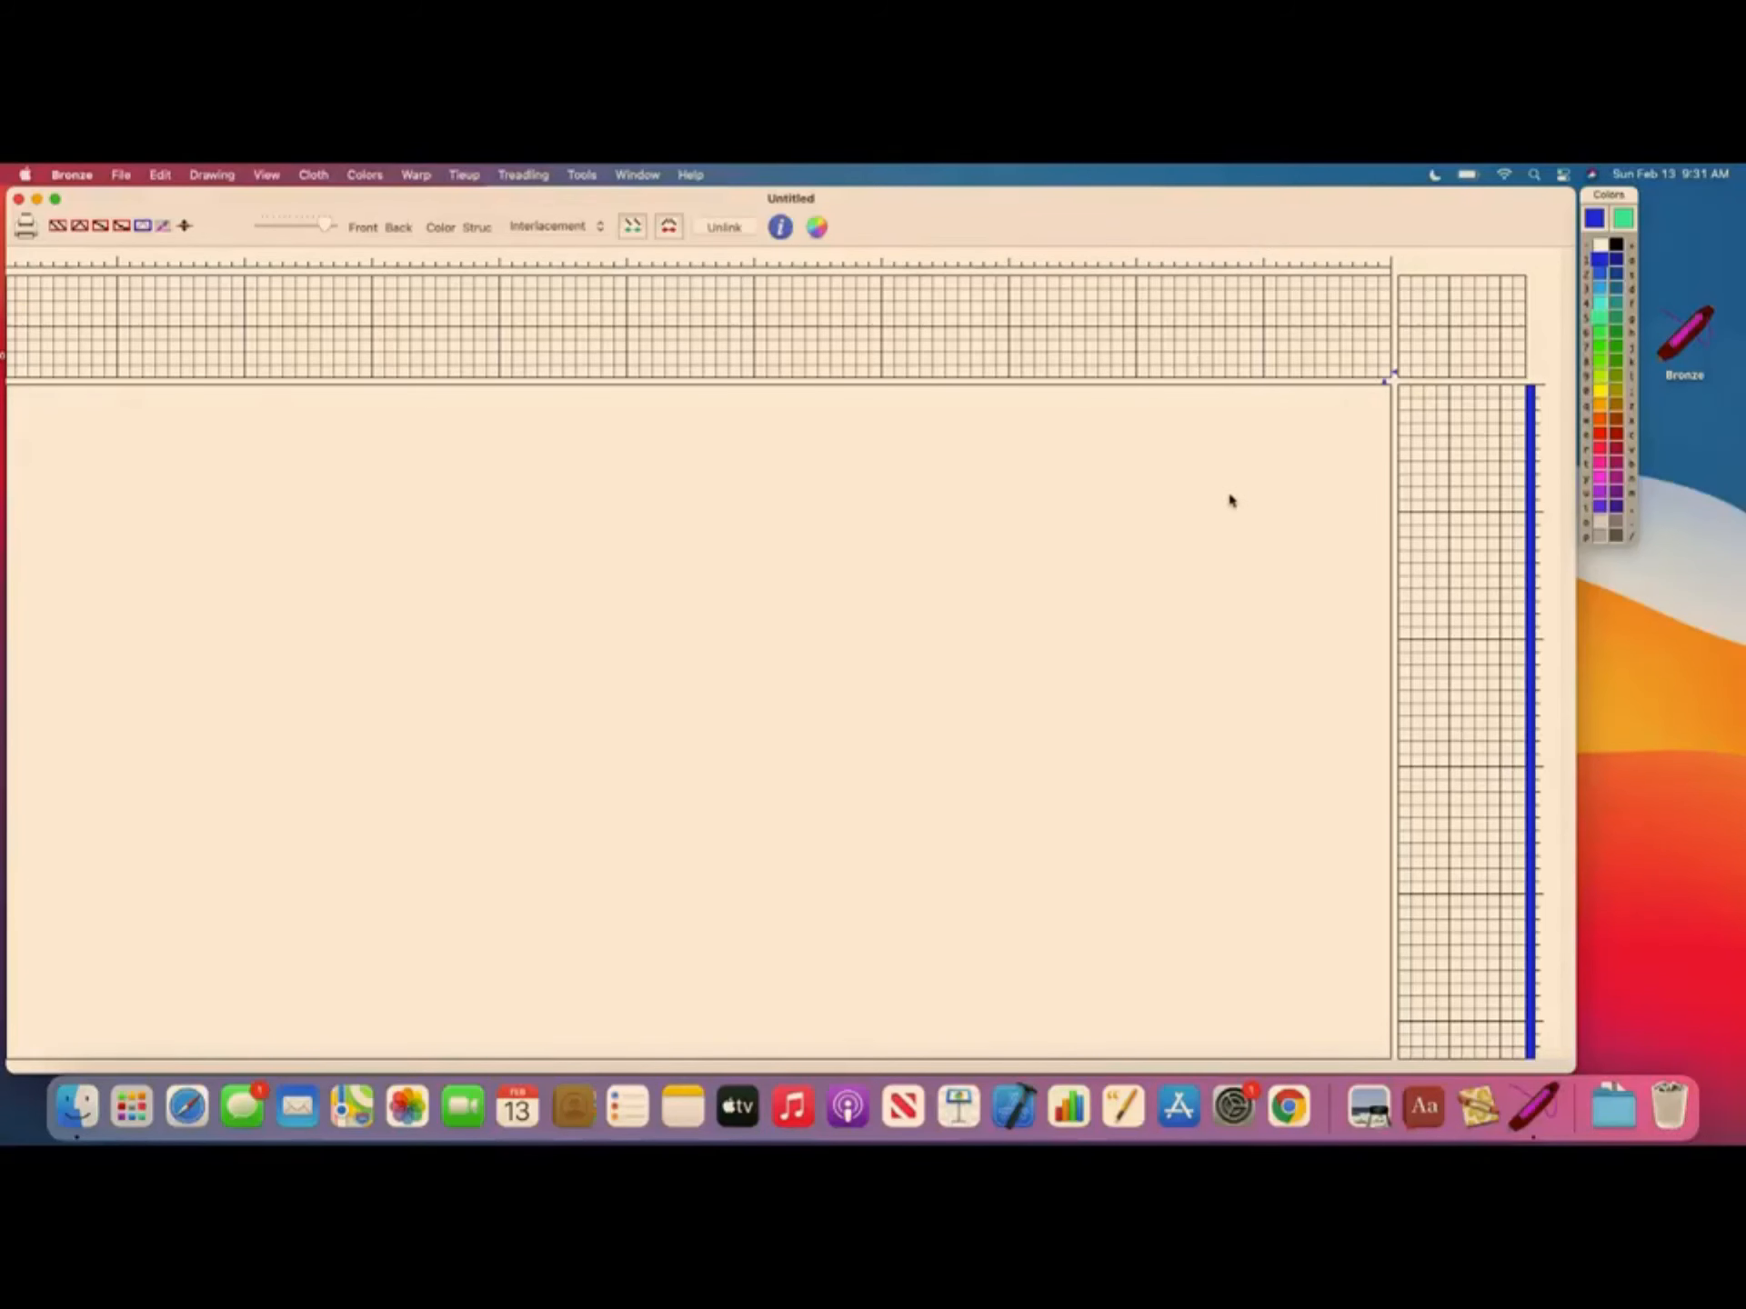
In Bronze, review the draft layout settings for cloth diagram, threading direction, shaft 1 placement and treadle 1 placement
click(267, 176)
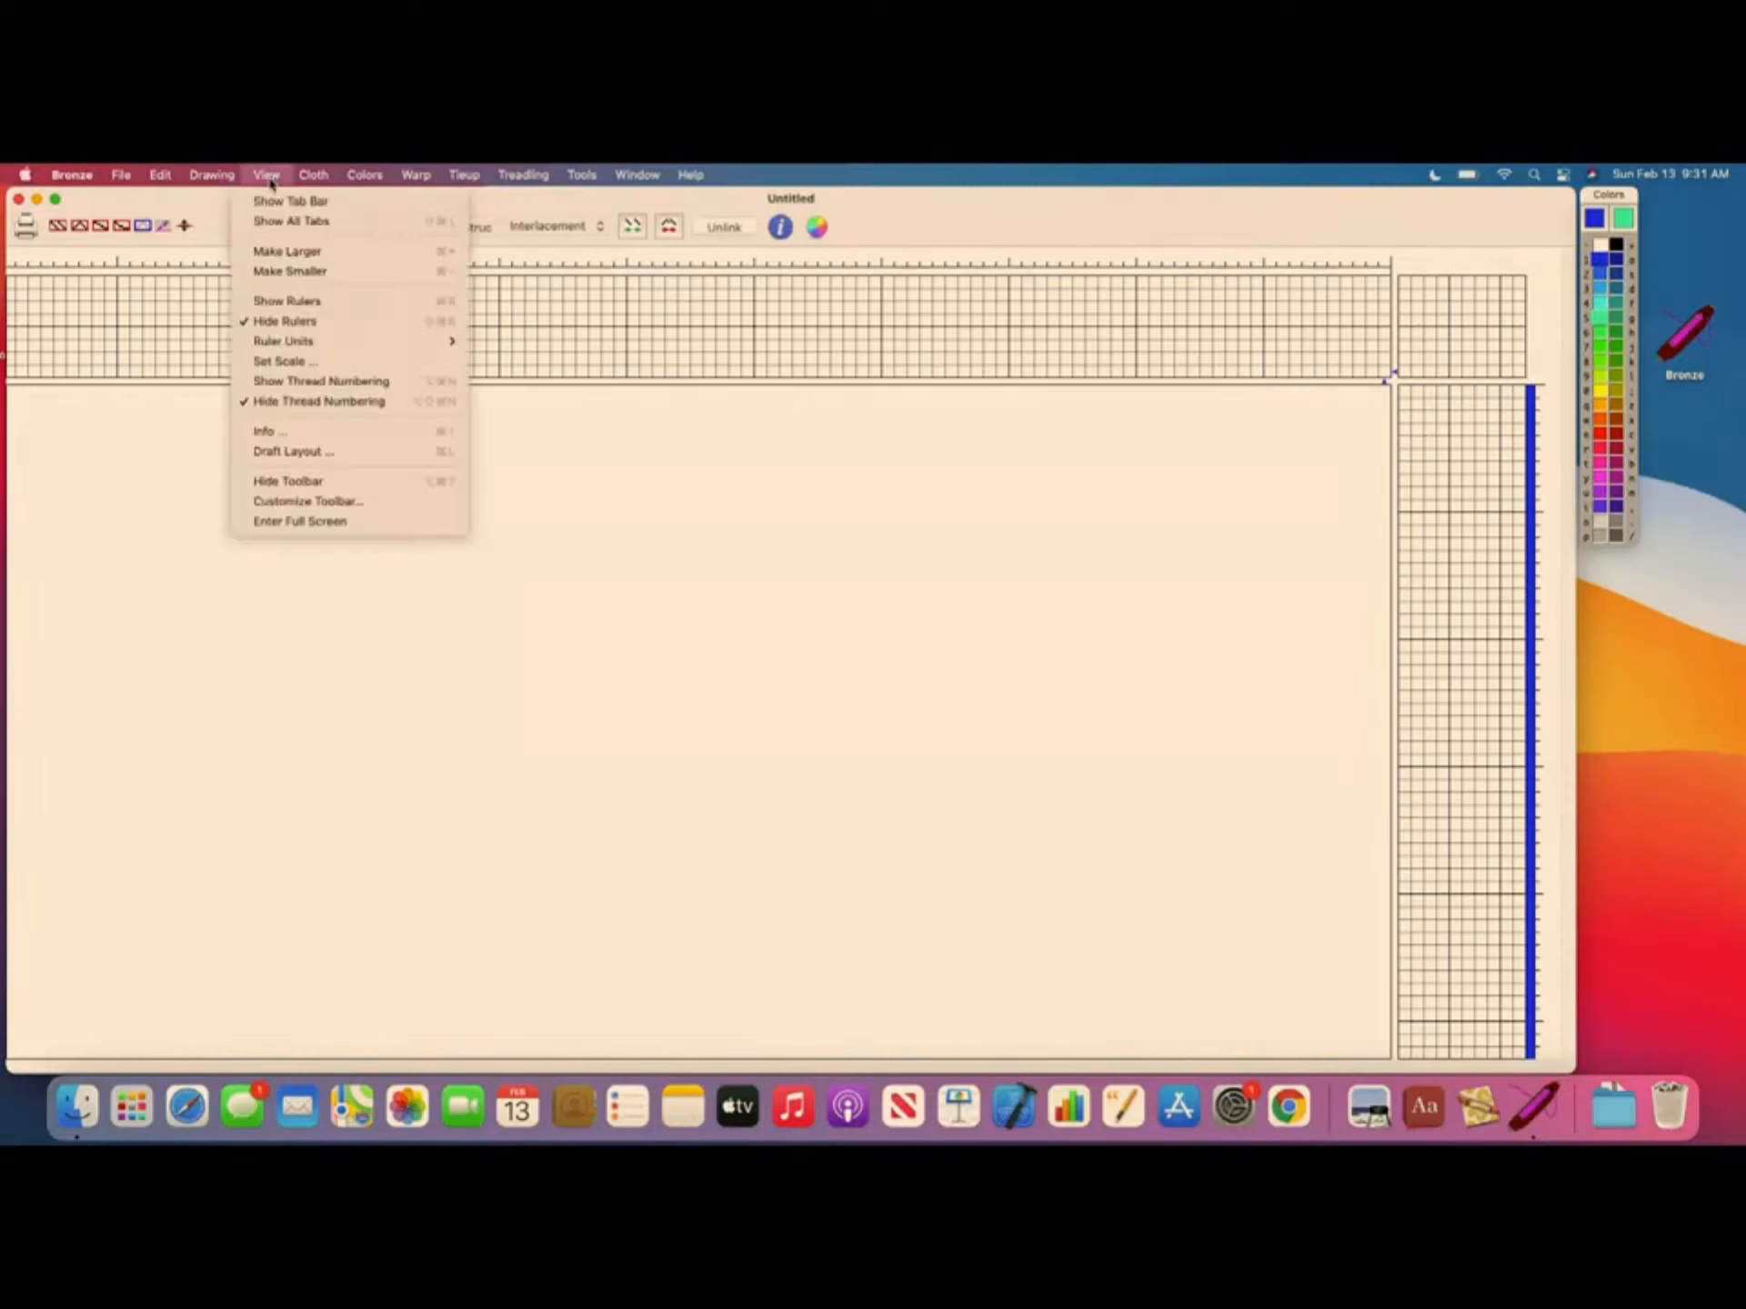
click(291, 454)
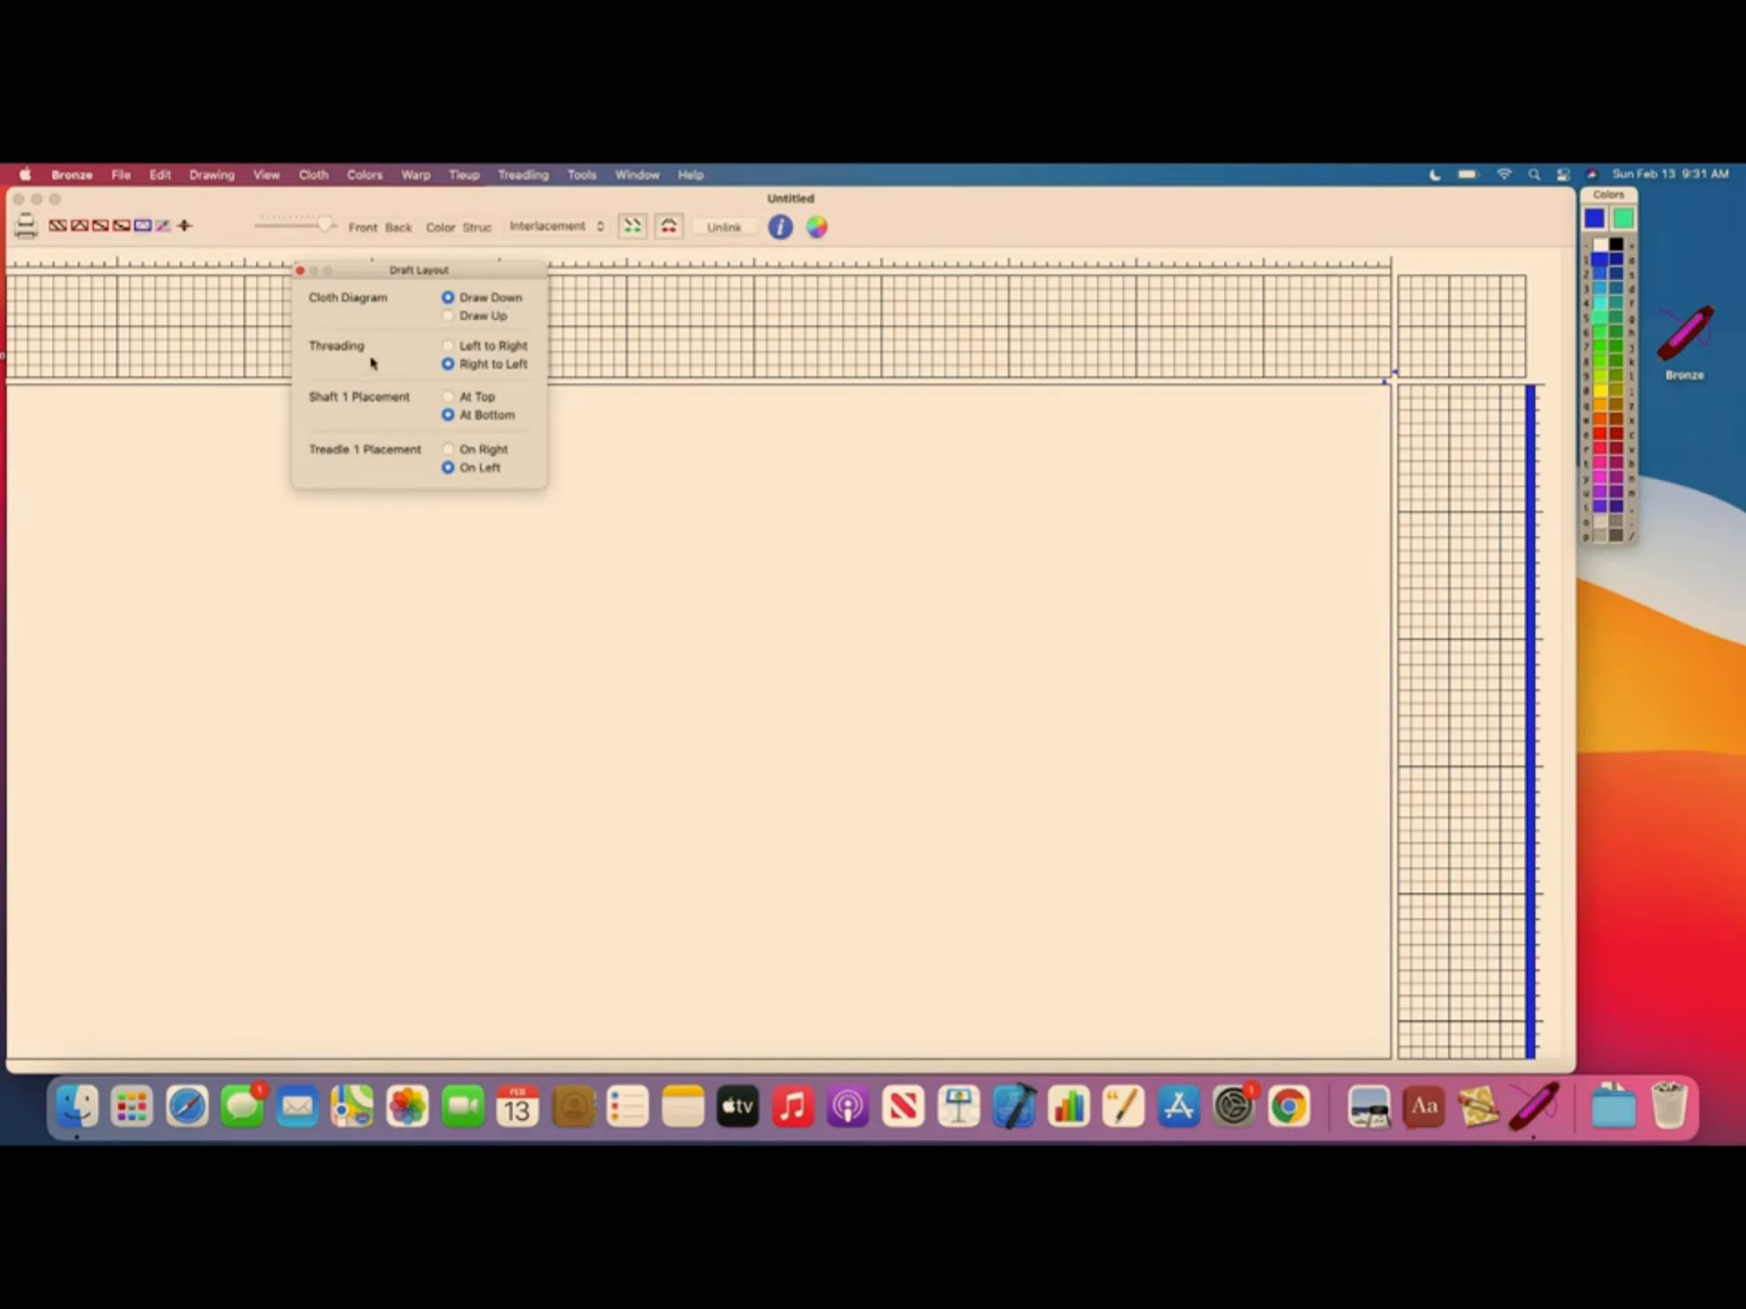
click(301, 270)
Set the new draft to 6 shafts and 8 treadles
click(458, 179)
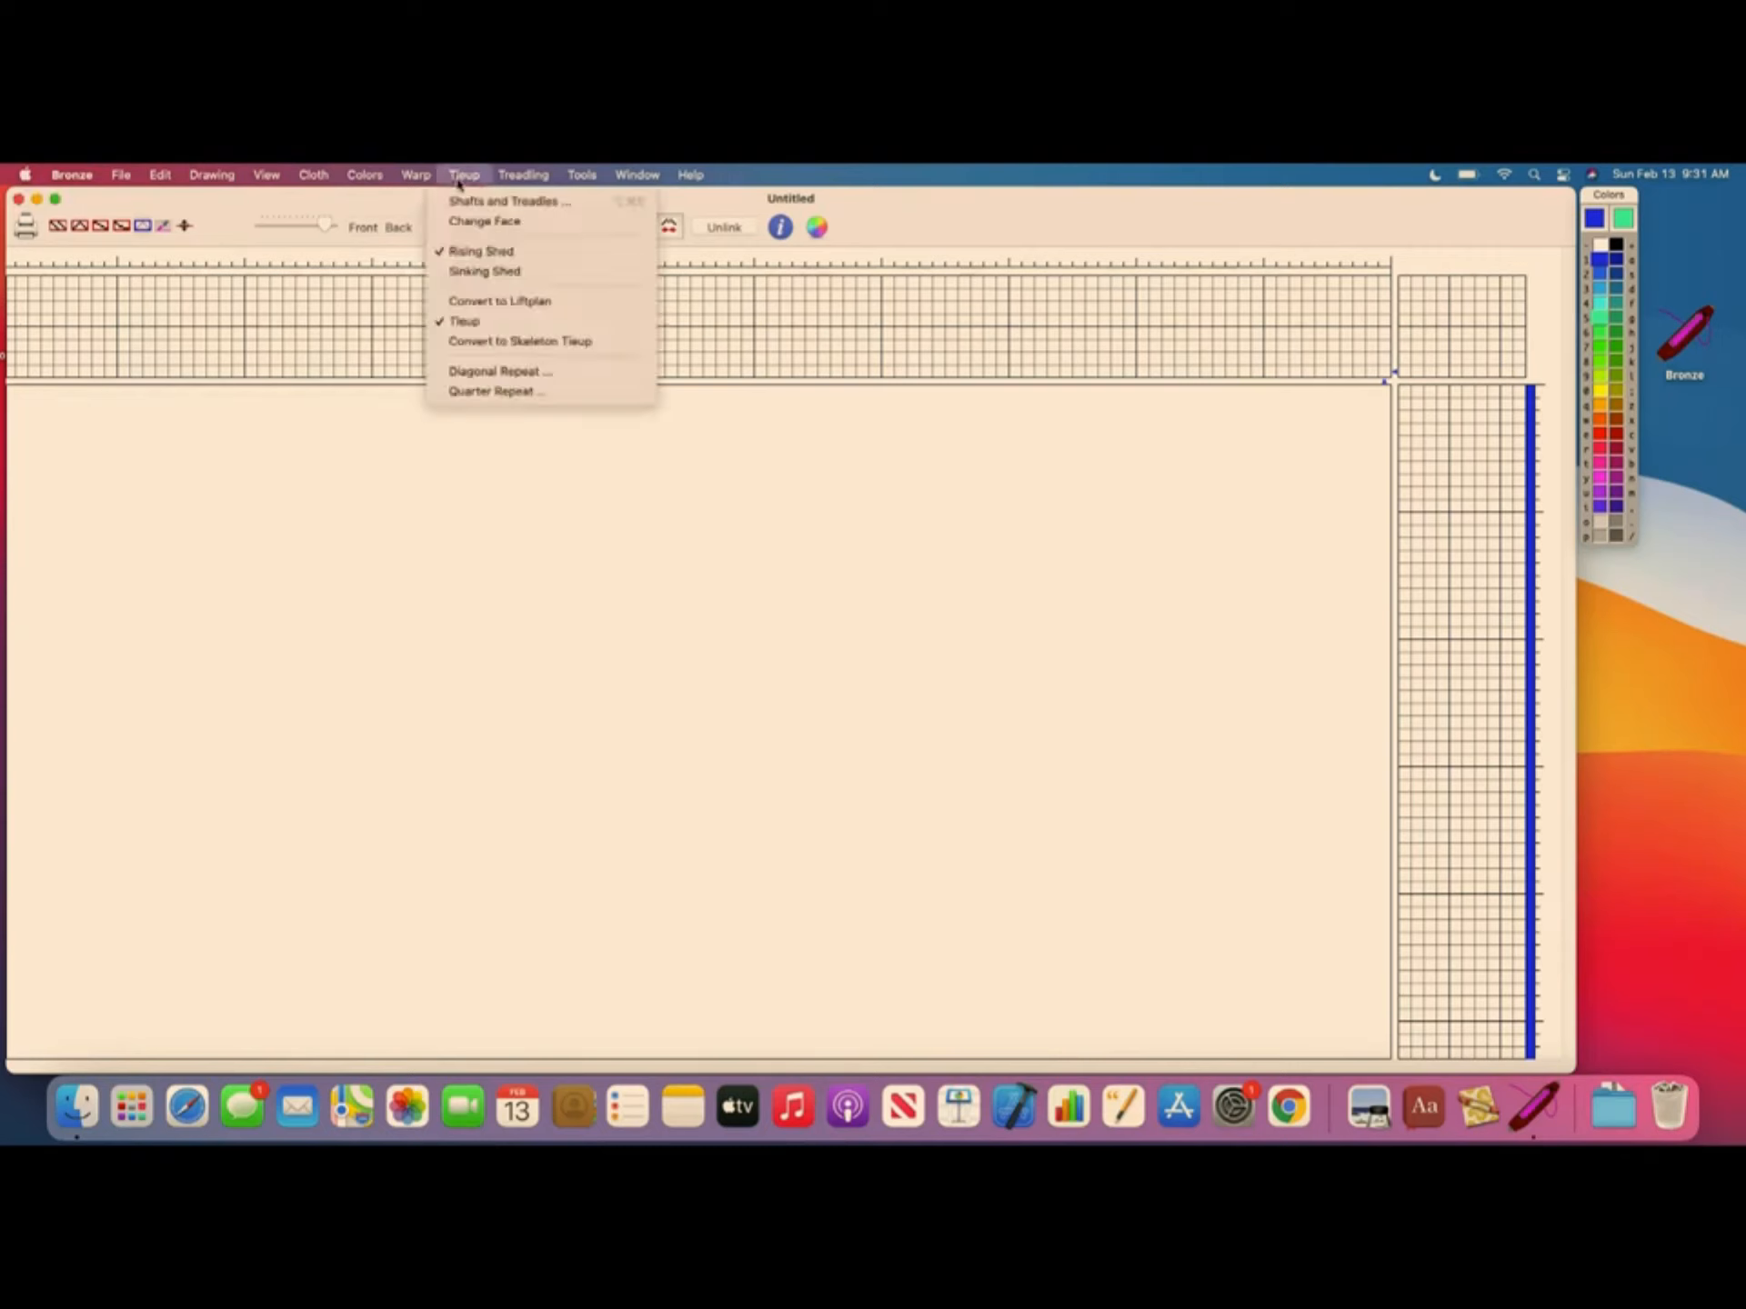
click(482, 201)
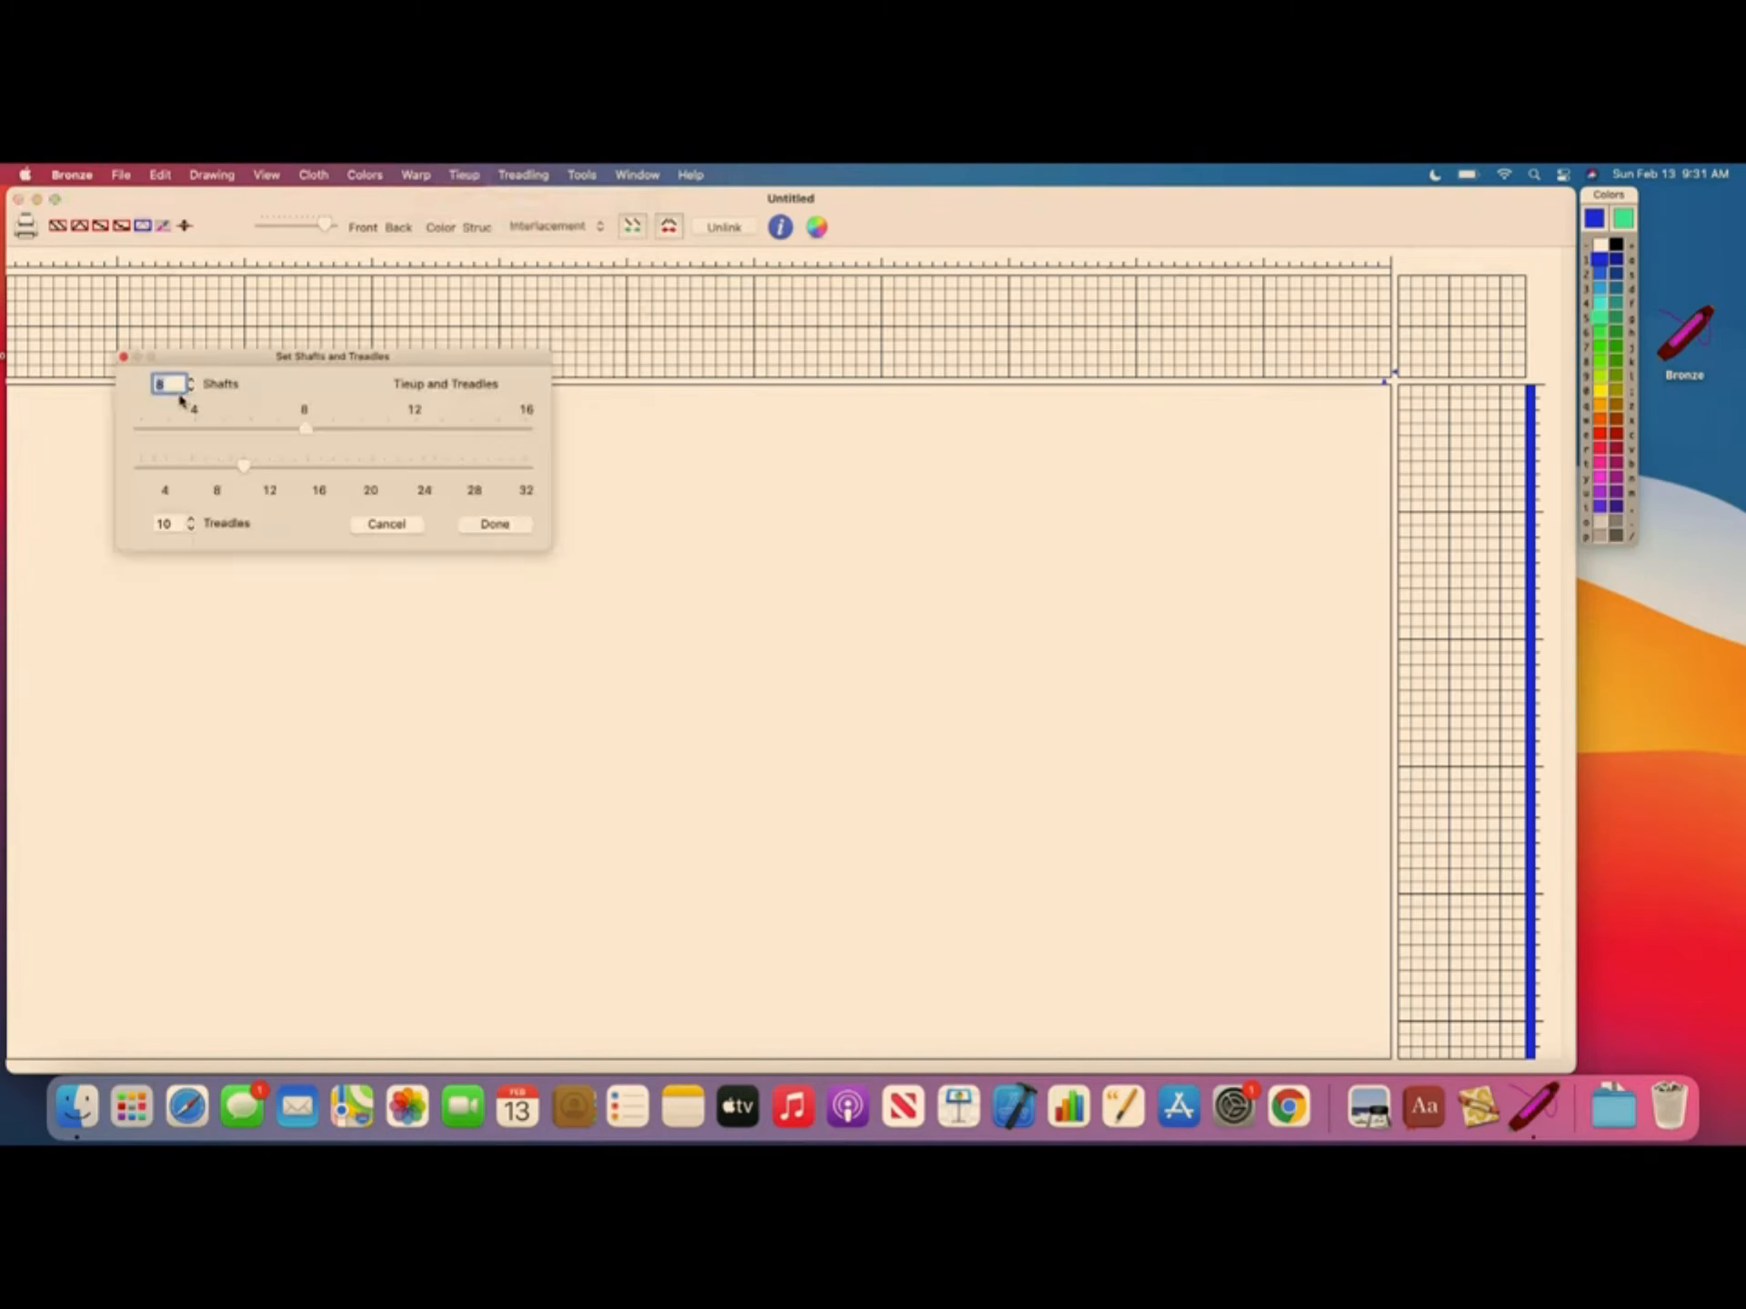
drag(305, 434, 261, 436)
click(493, 525)
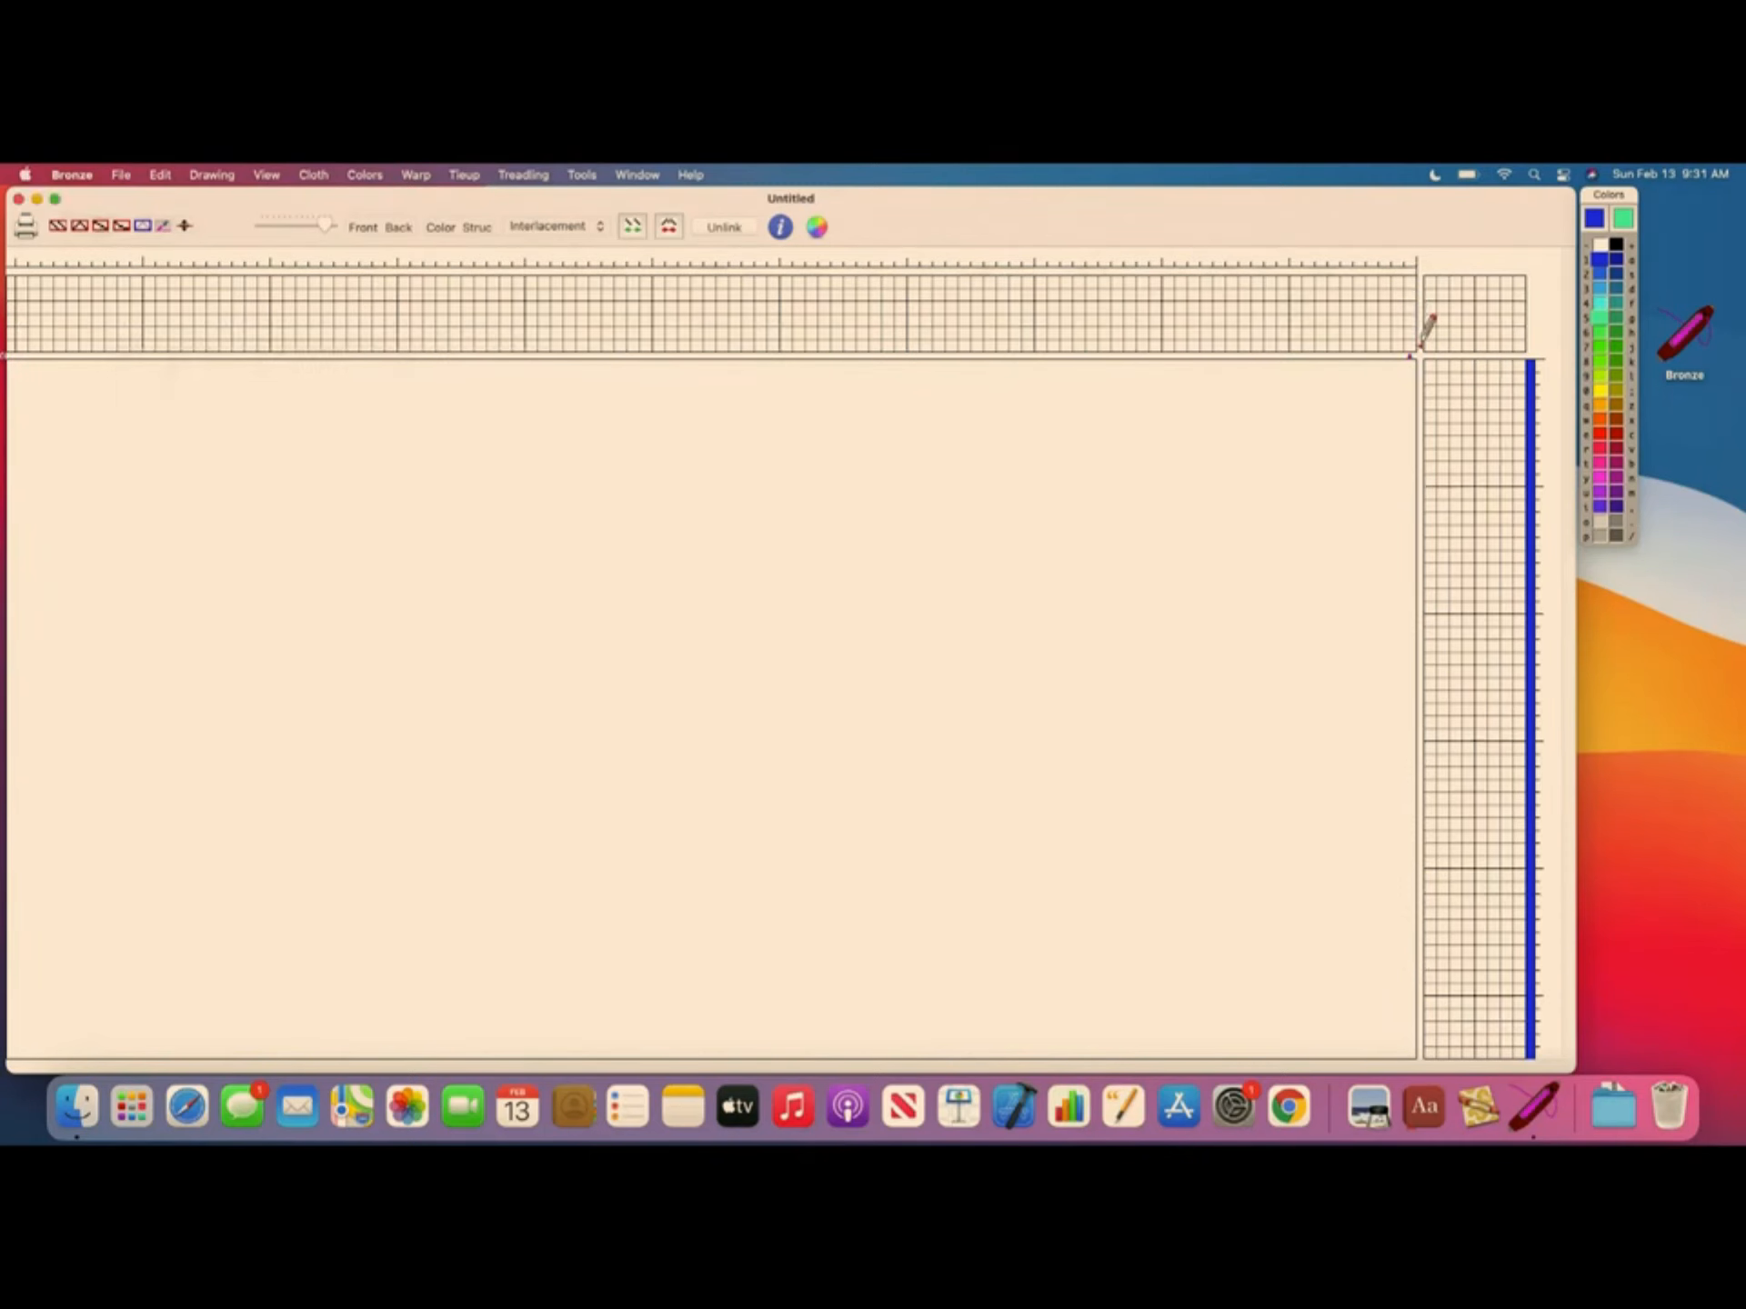
Draw a 12-end threading from the right: shafts 1 up to 6, one end on shaft 1, and shafts 6 down to 2
drag(1411, 342, 1357, 265)
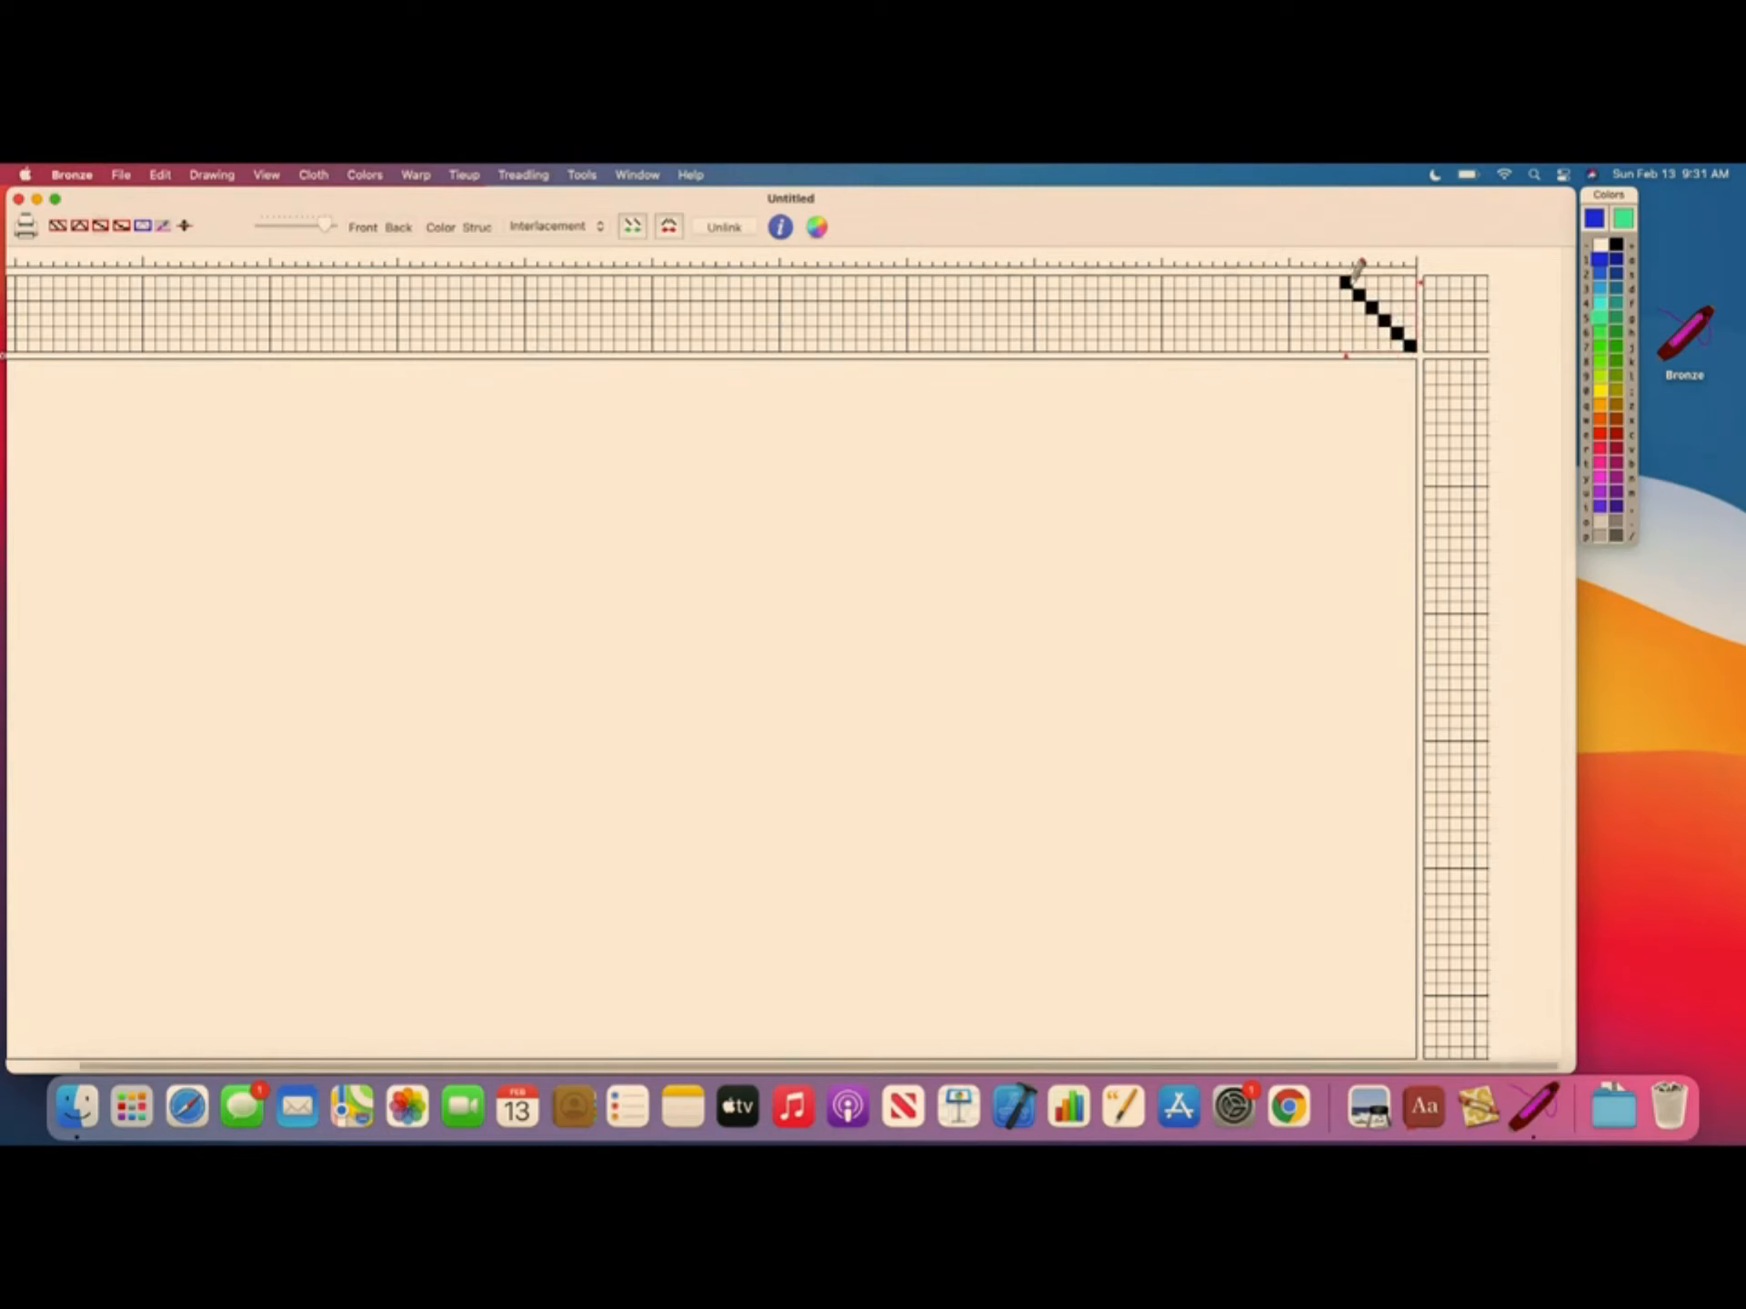
click(1333, 345)
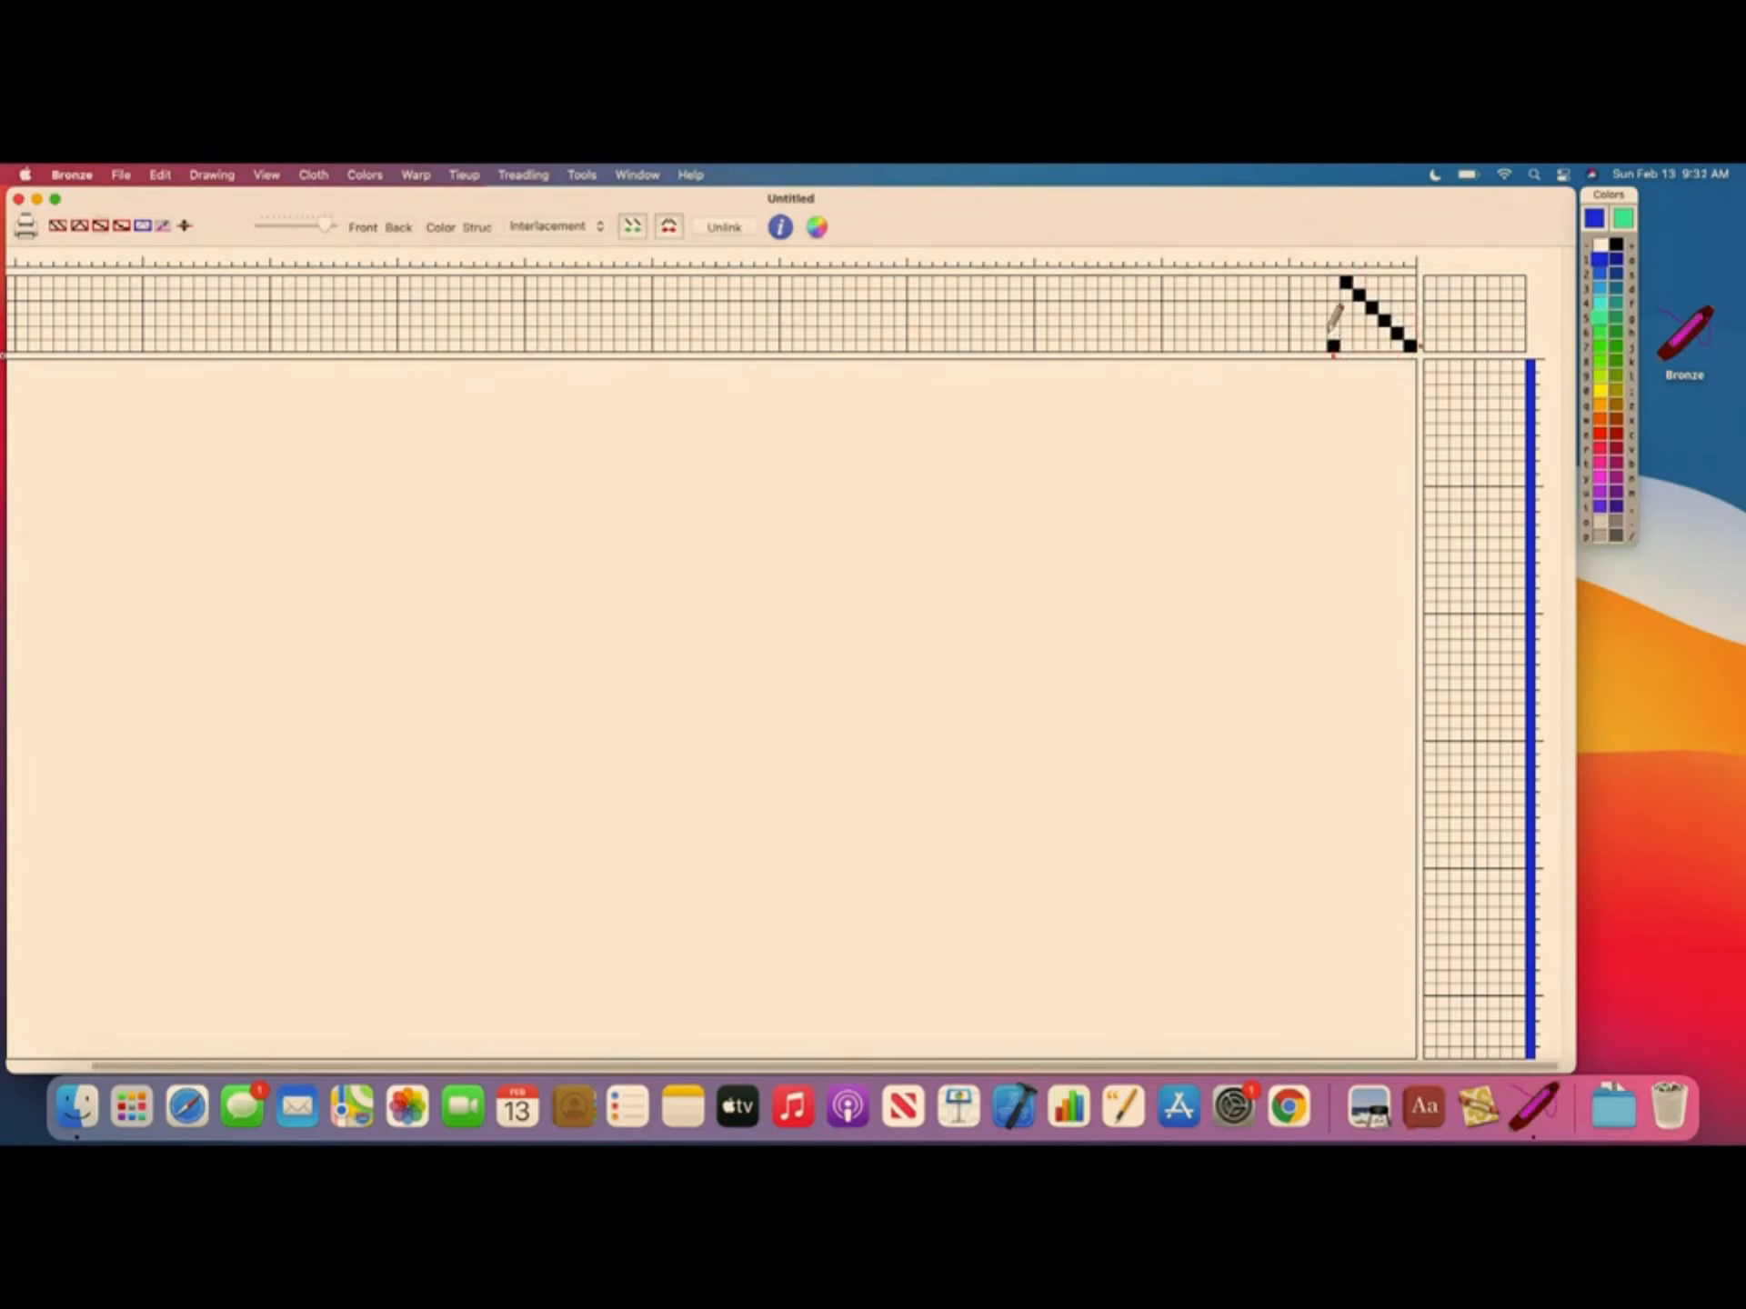
drag(1321, 280, 1273, 327)
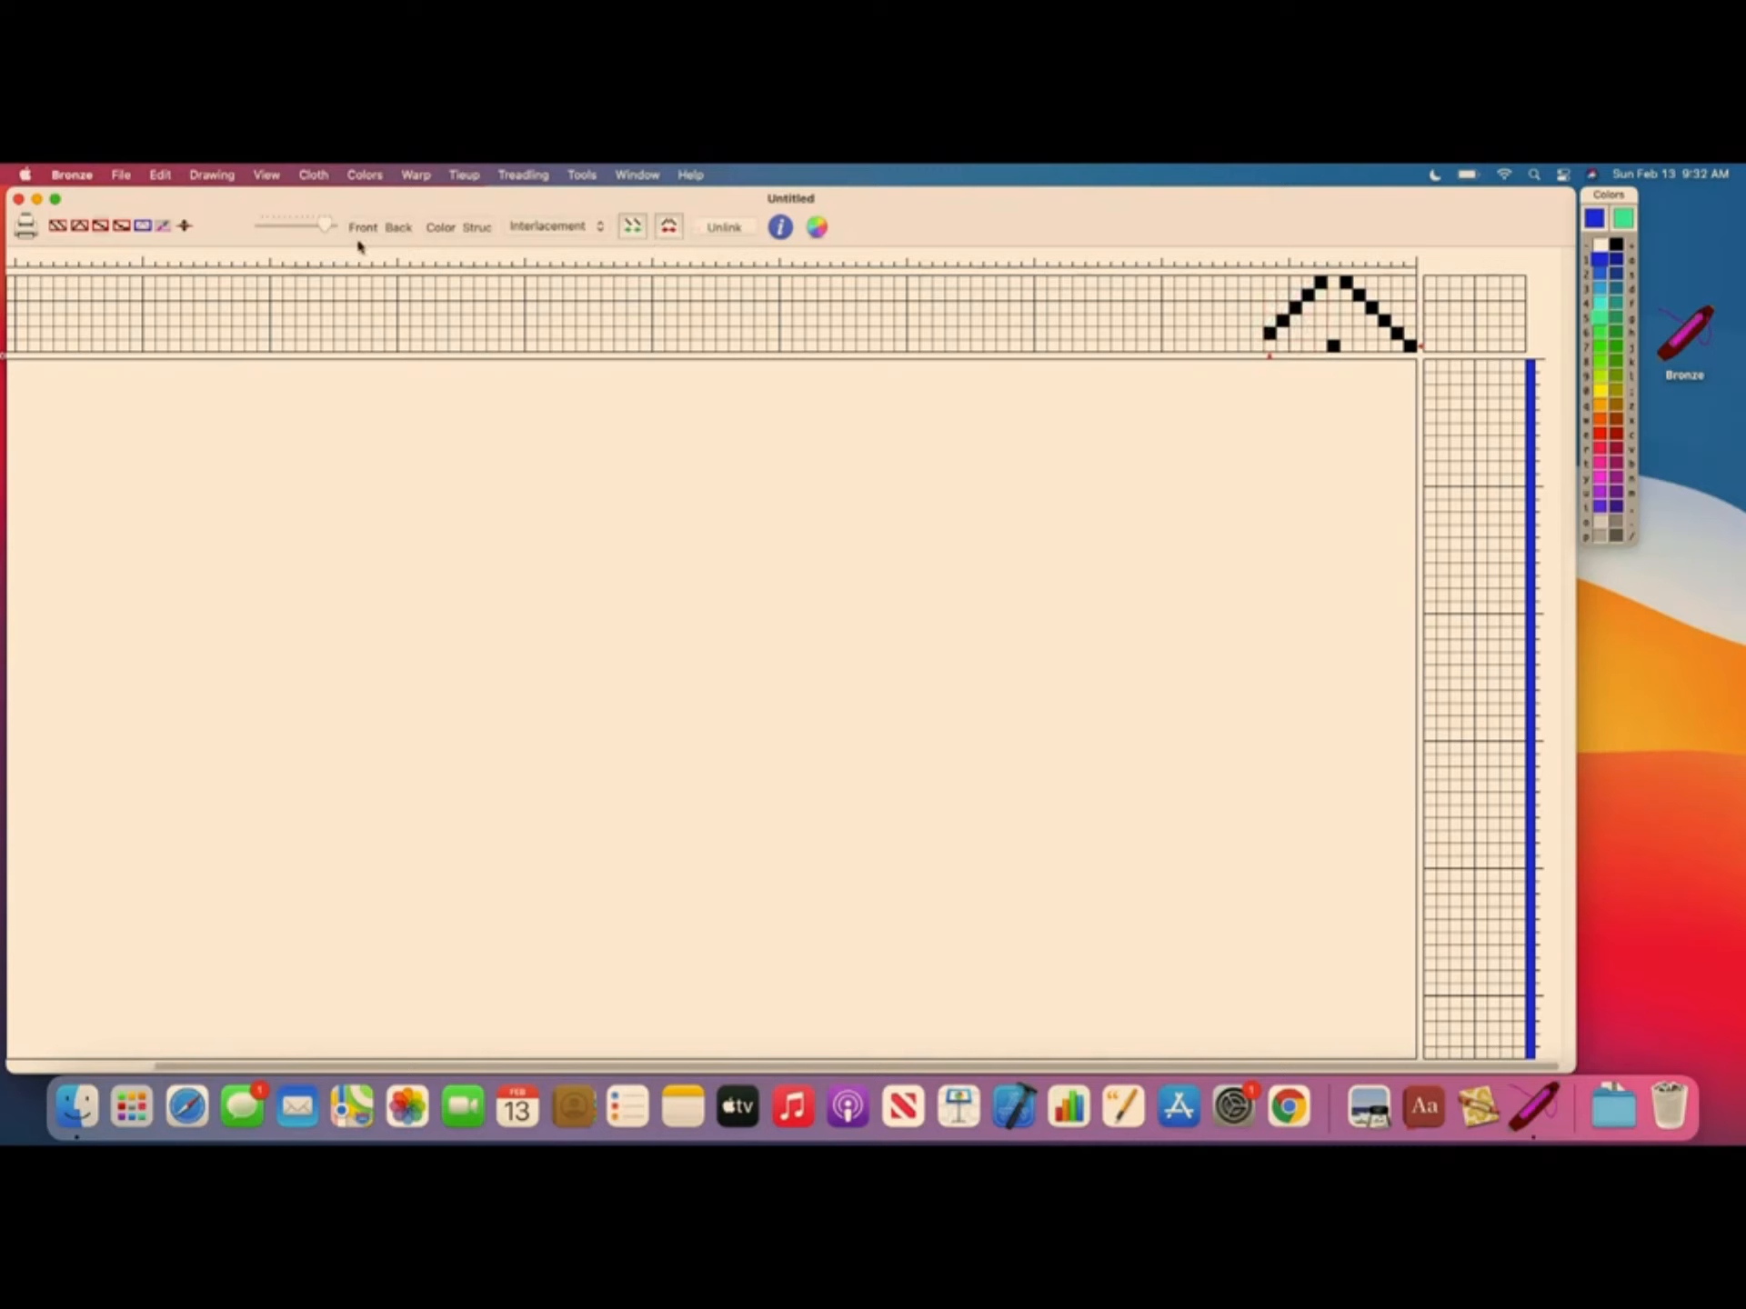
Copy the 12-end threading sequence and paste it twice directly after the original to make three repeats
click(142, 226)
mouse_move(1412, 346)
mouse_down()
mouse_move(1276, 338)
mouse_move(1269, 288)
mouse_up()
click(160, 174)
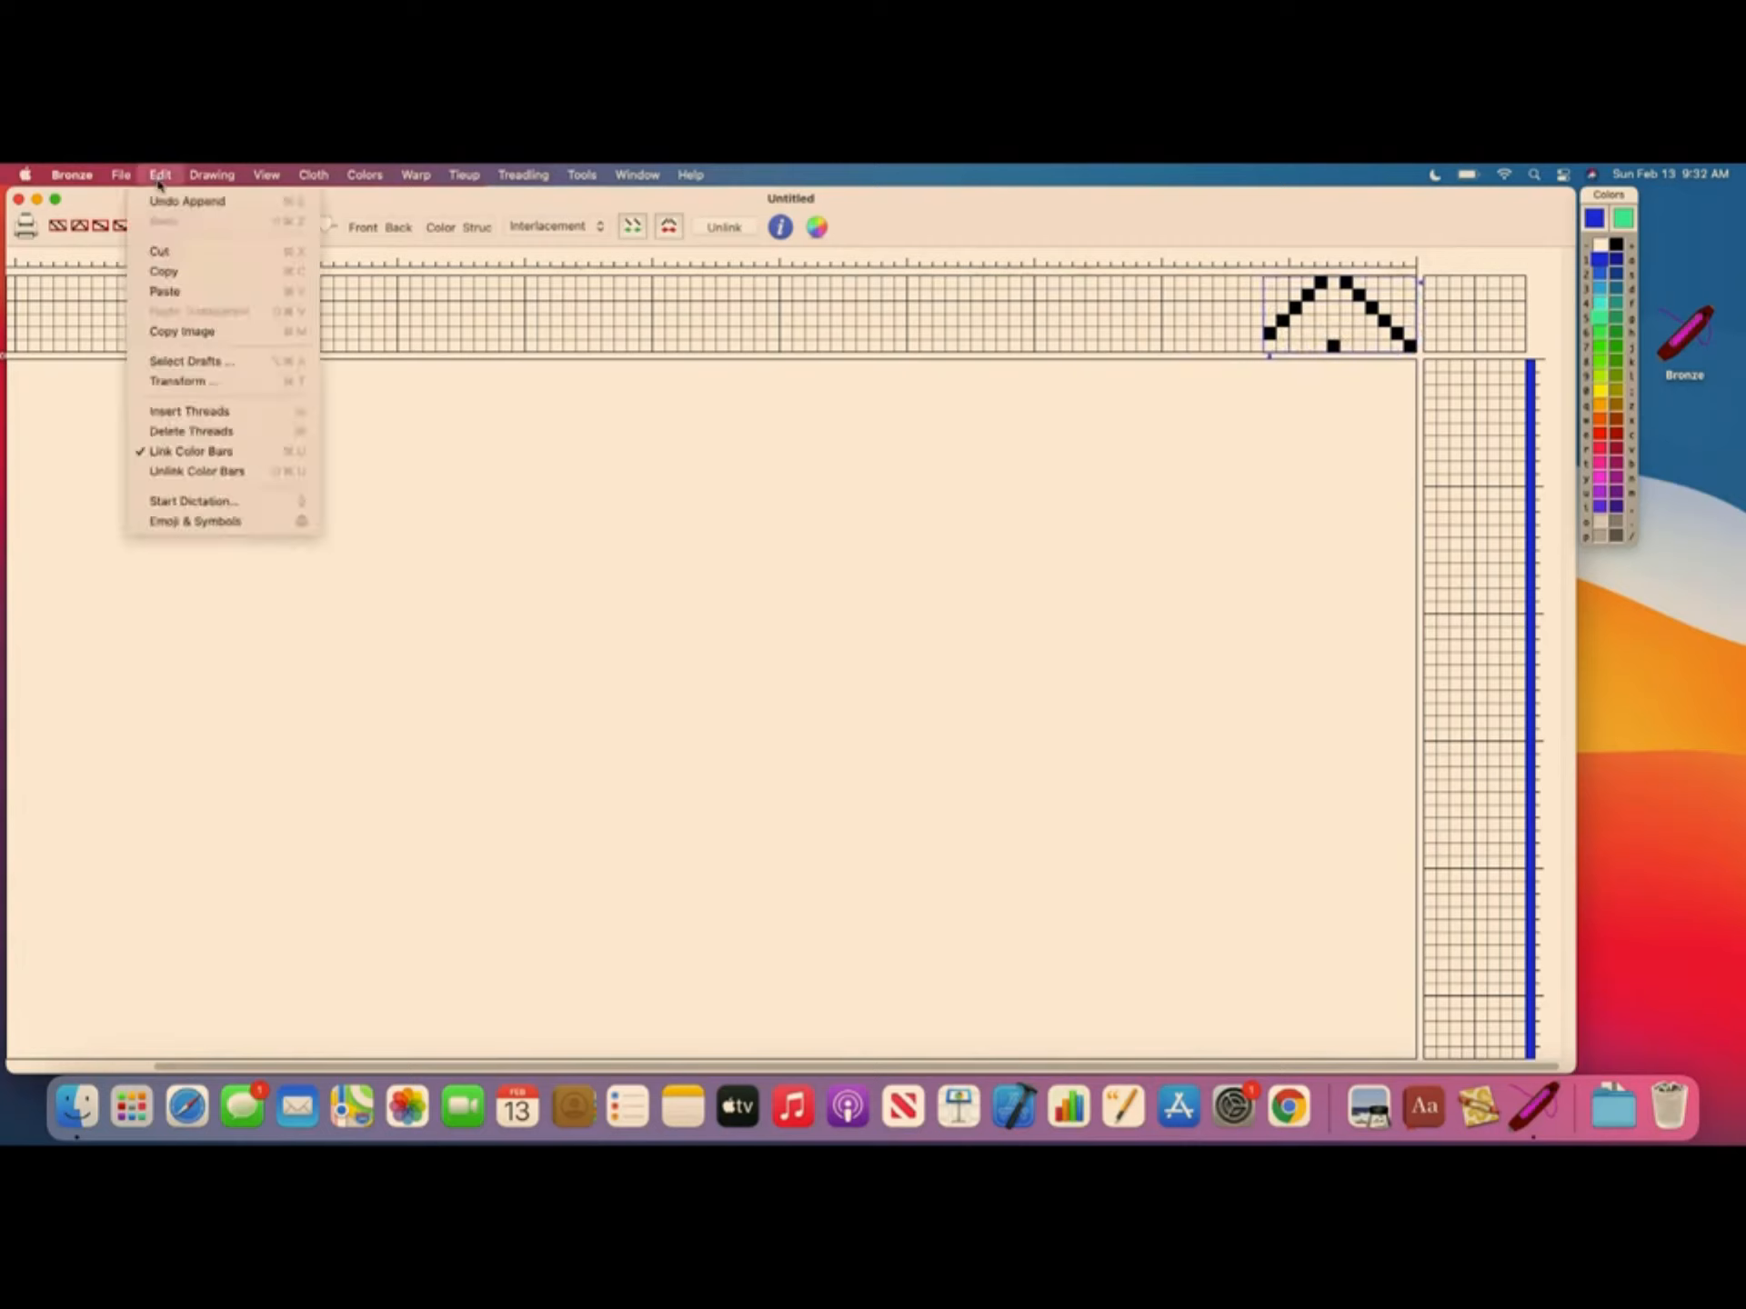
click(165, 271)
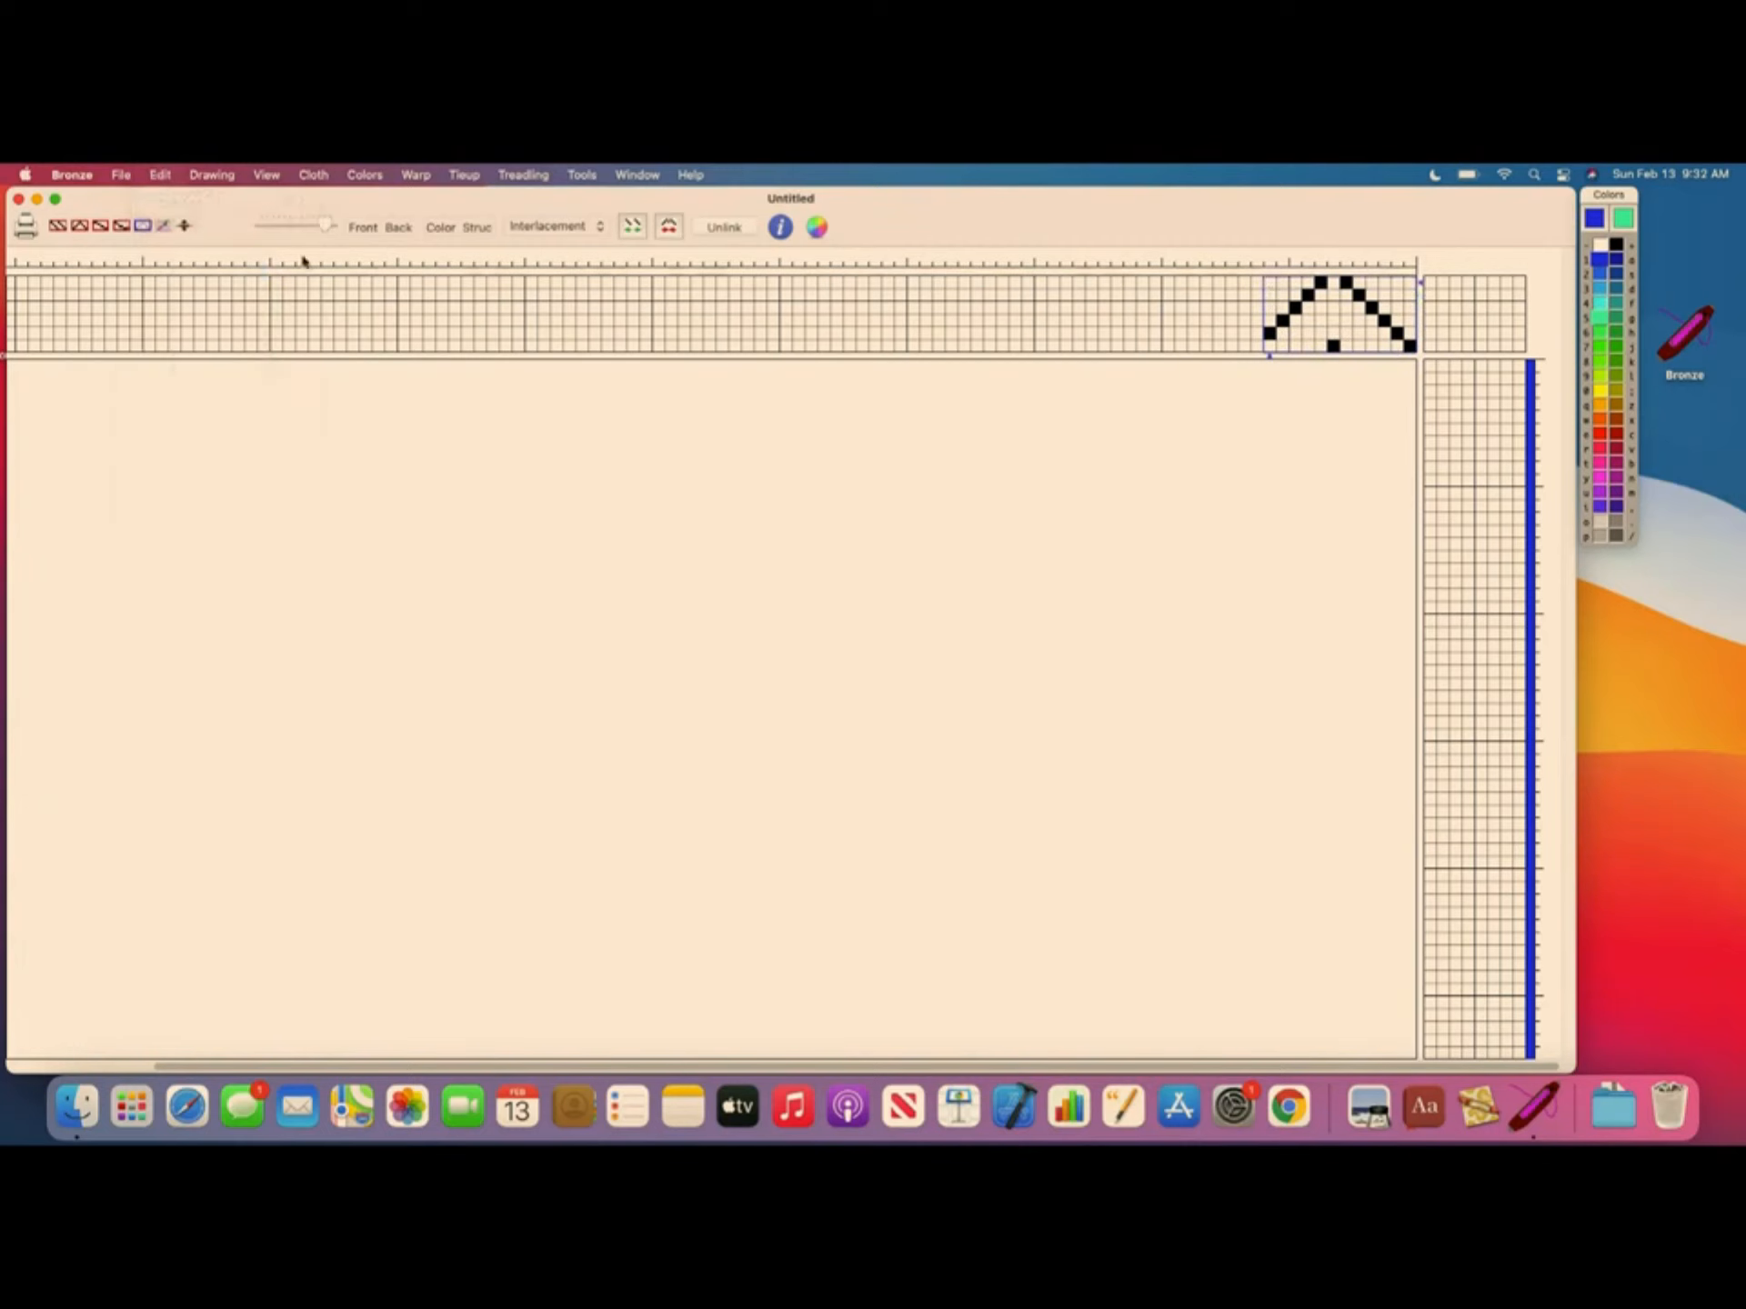
click(1254, 351)
click(159, 176)
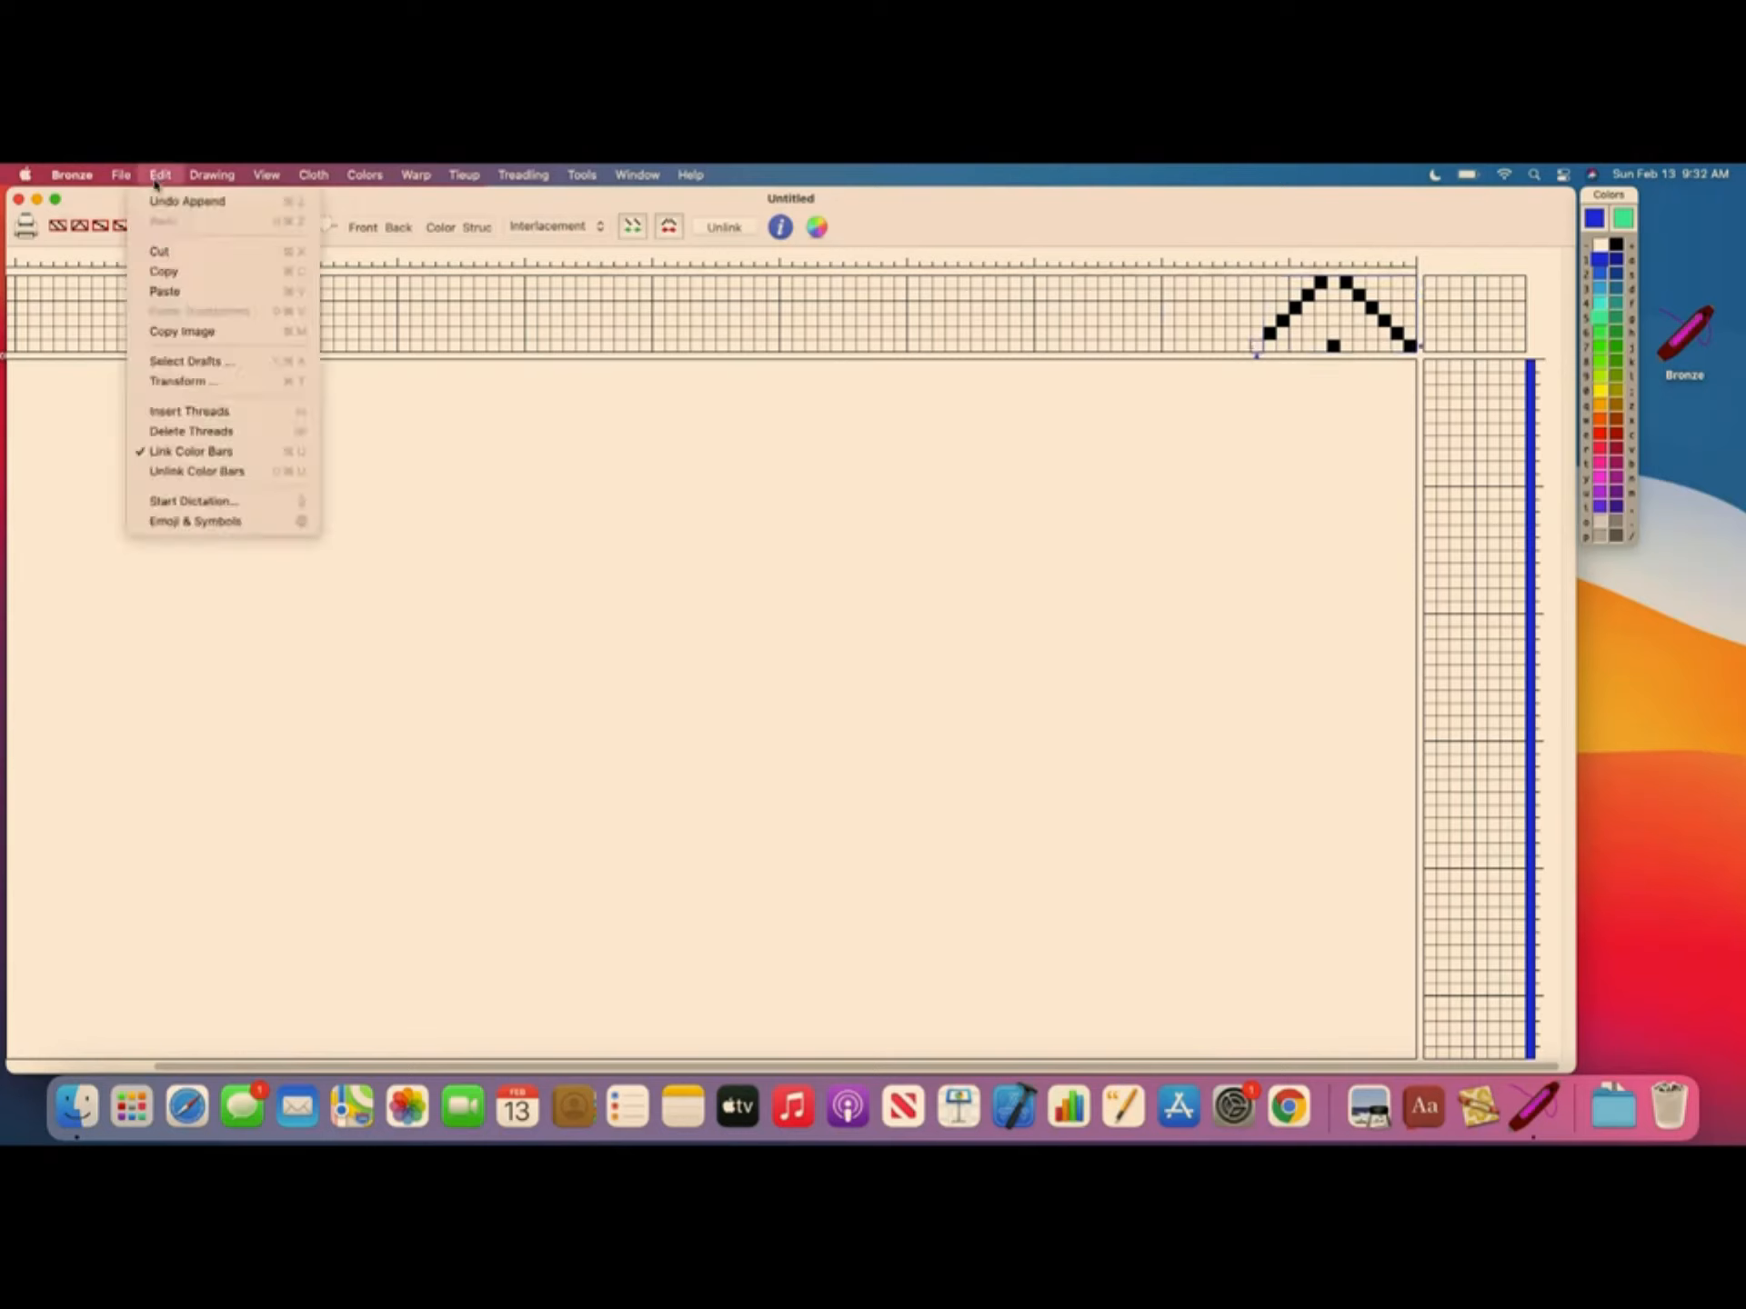
click(190, 292)
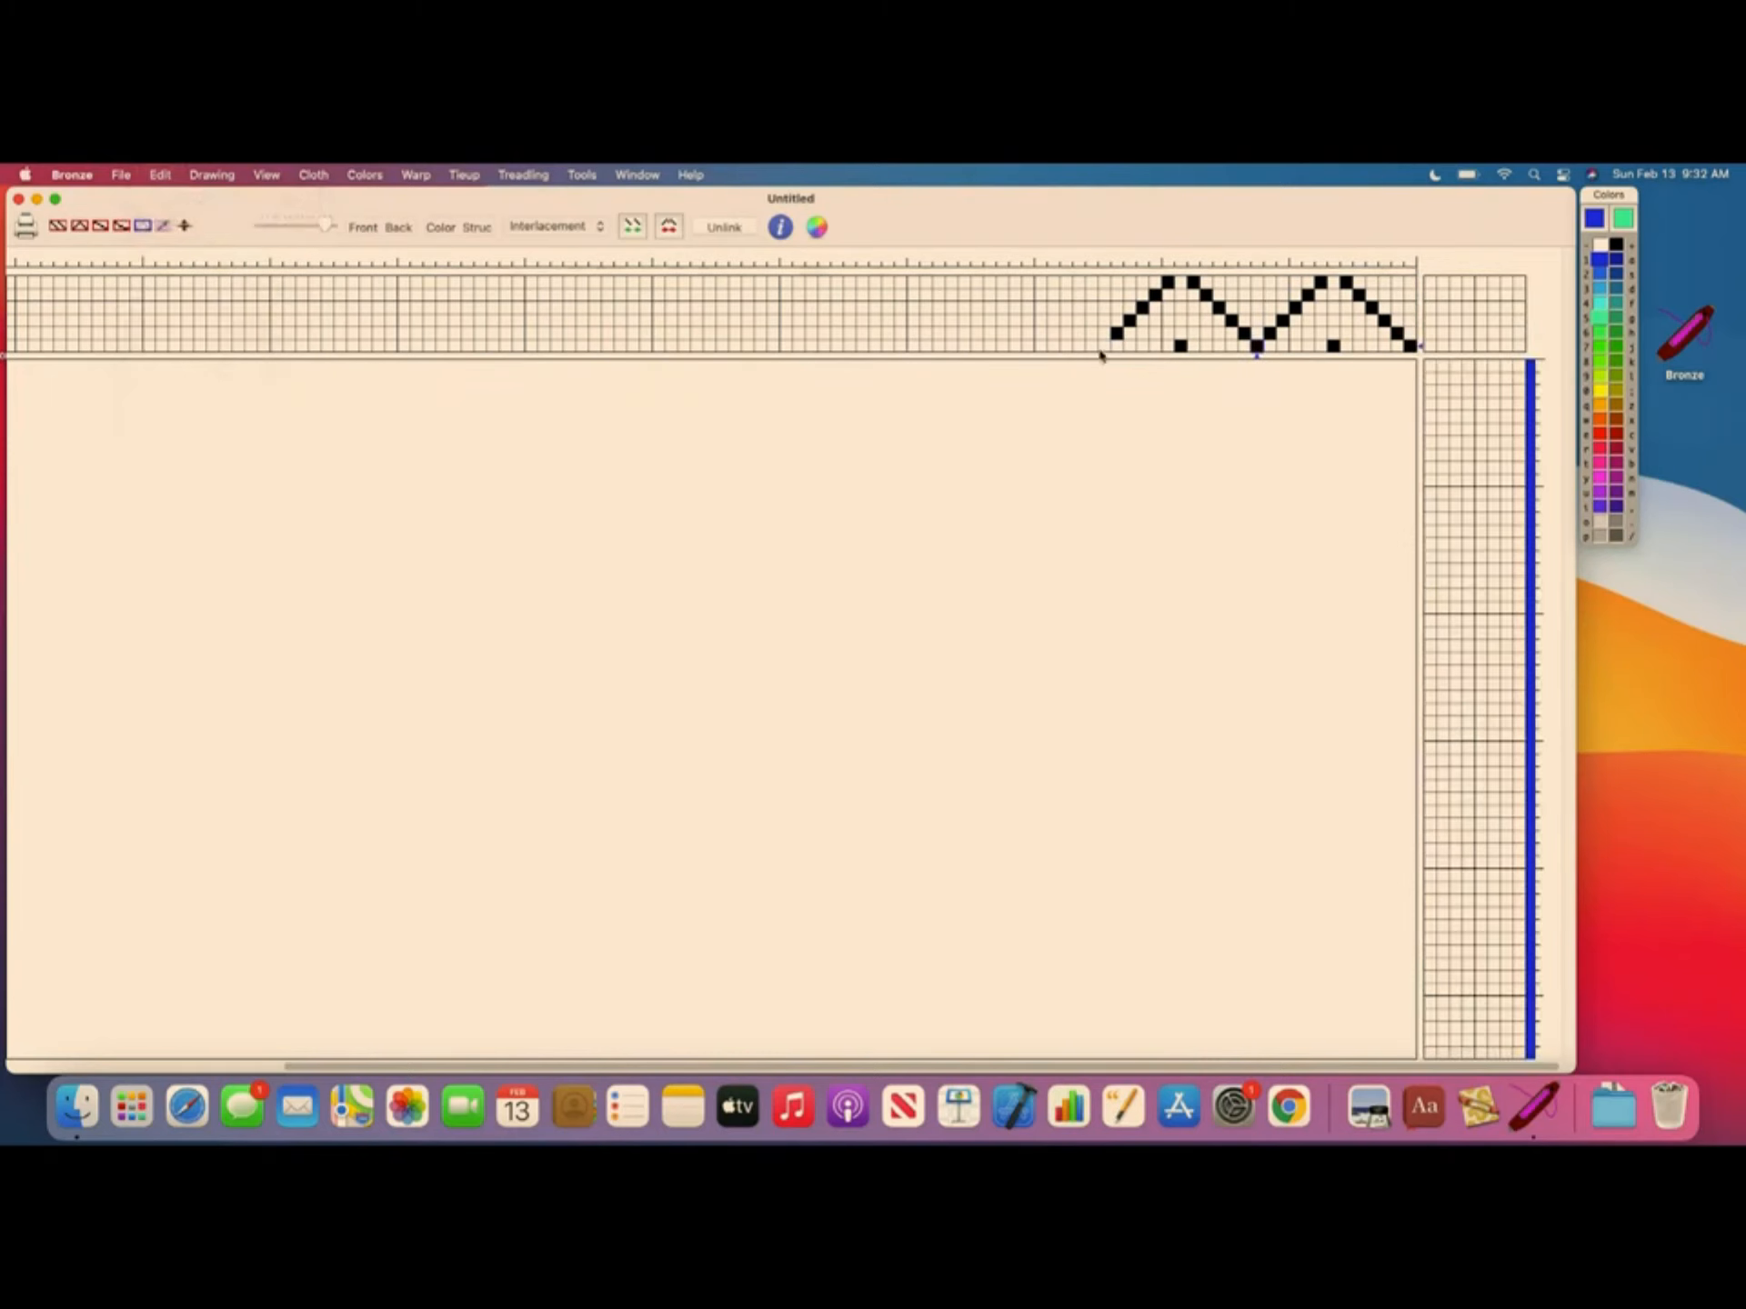
click(168, 178)
click(177, 293)
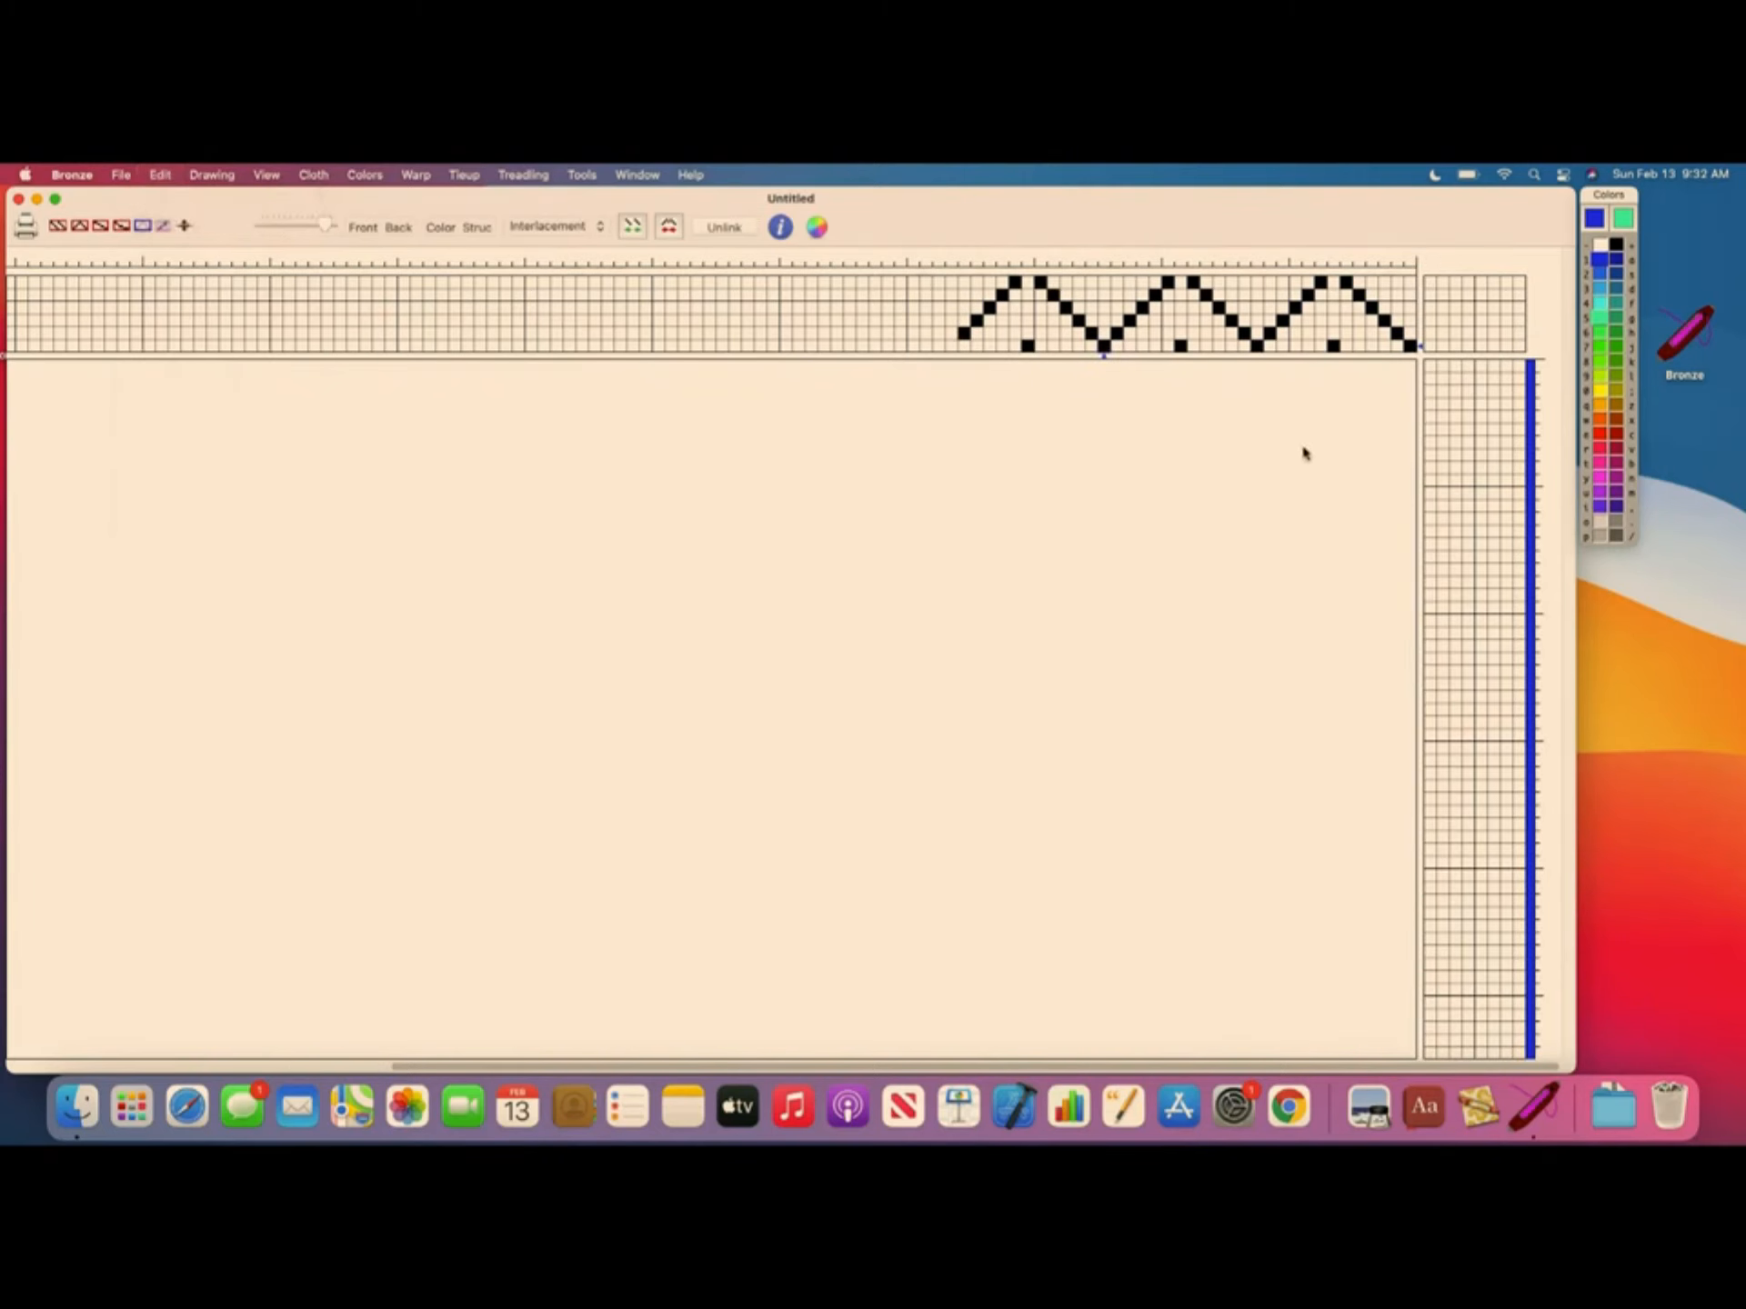
Mark the first treadle's ties in the tie-up and open the tie-up's diagonal repeat settings
click(106, 226)
click(462, 175)
click(460, 177)
click(460, 176)
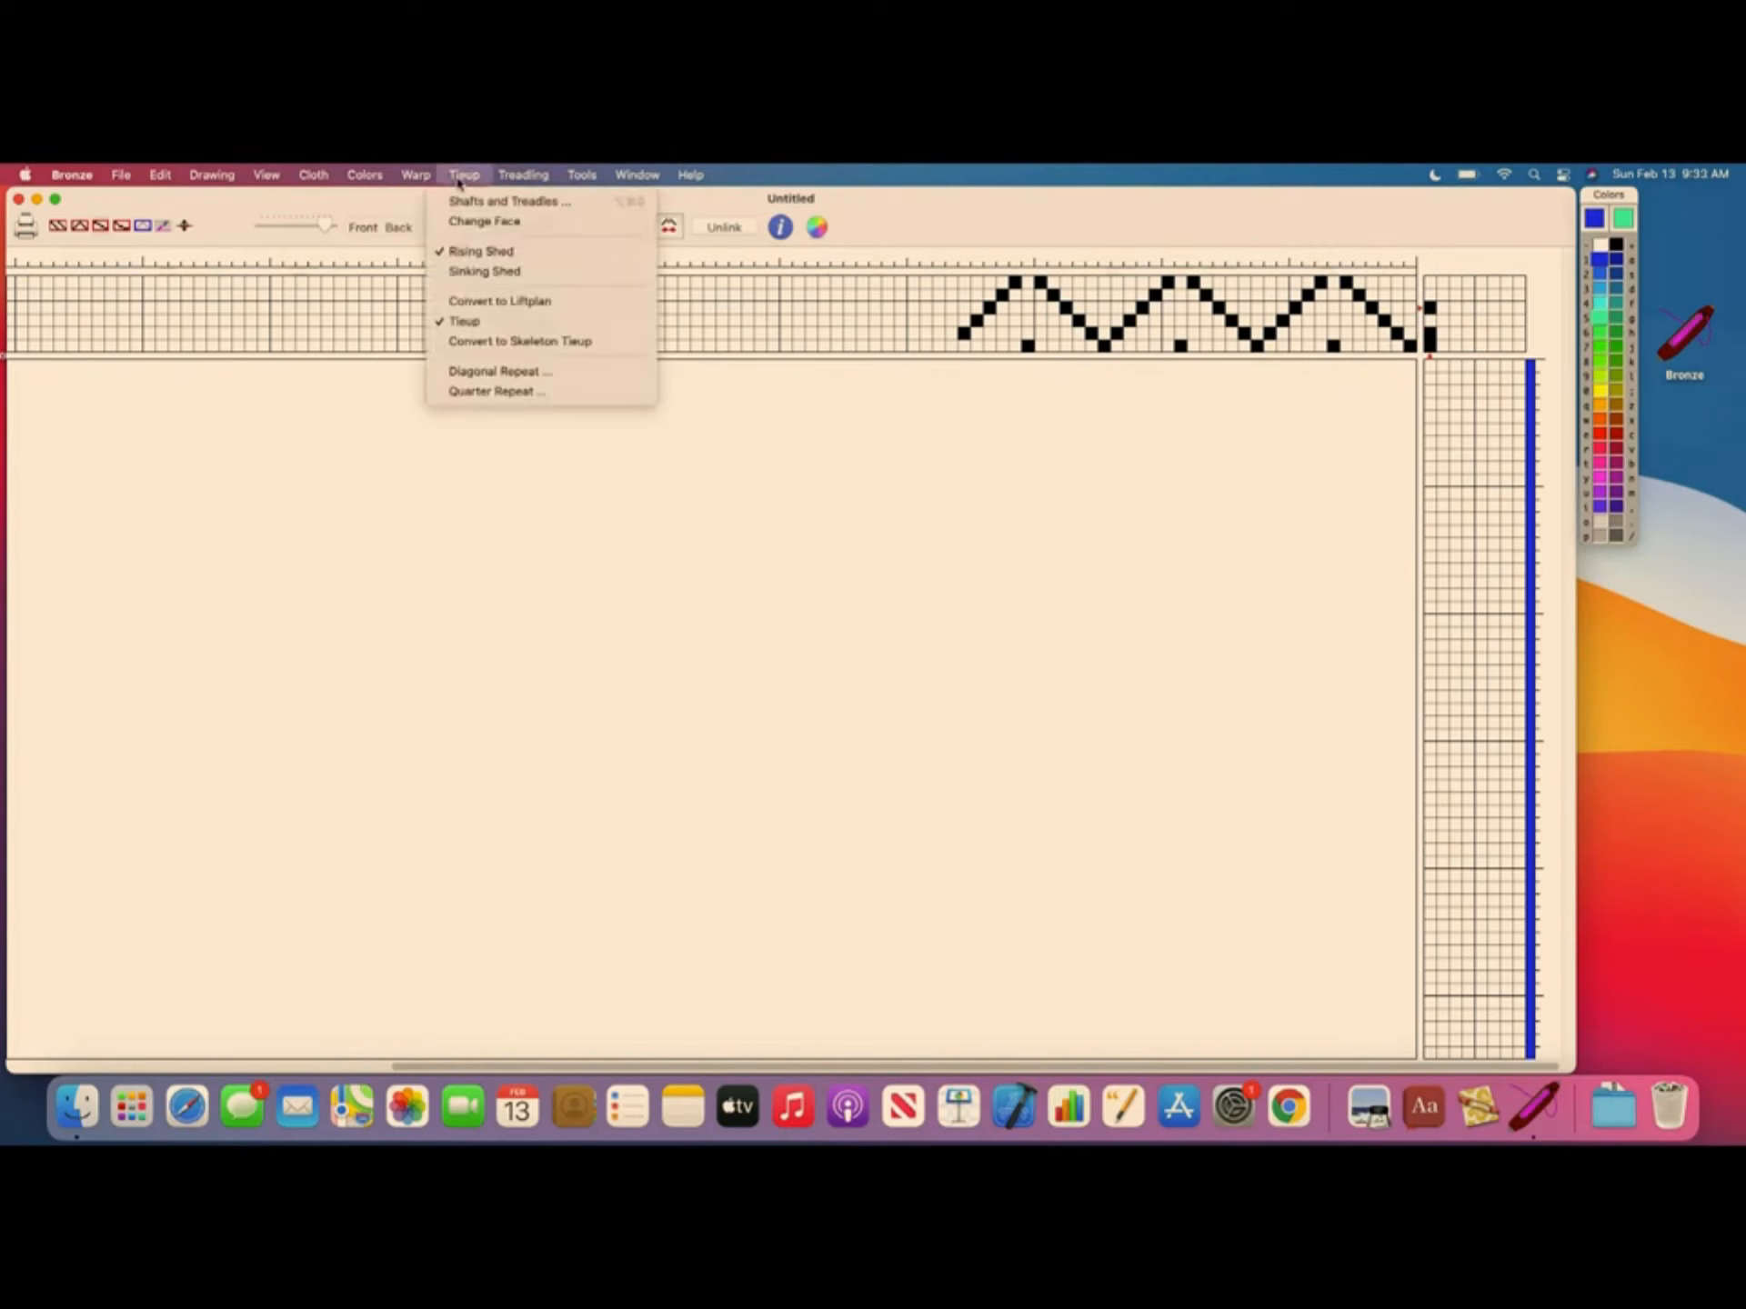
click(526, 373)
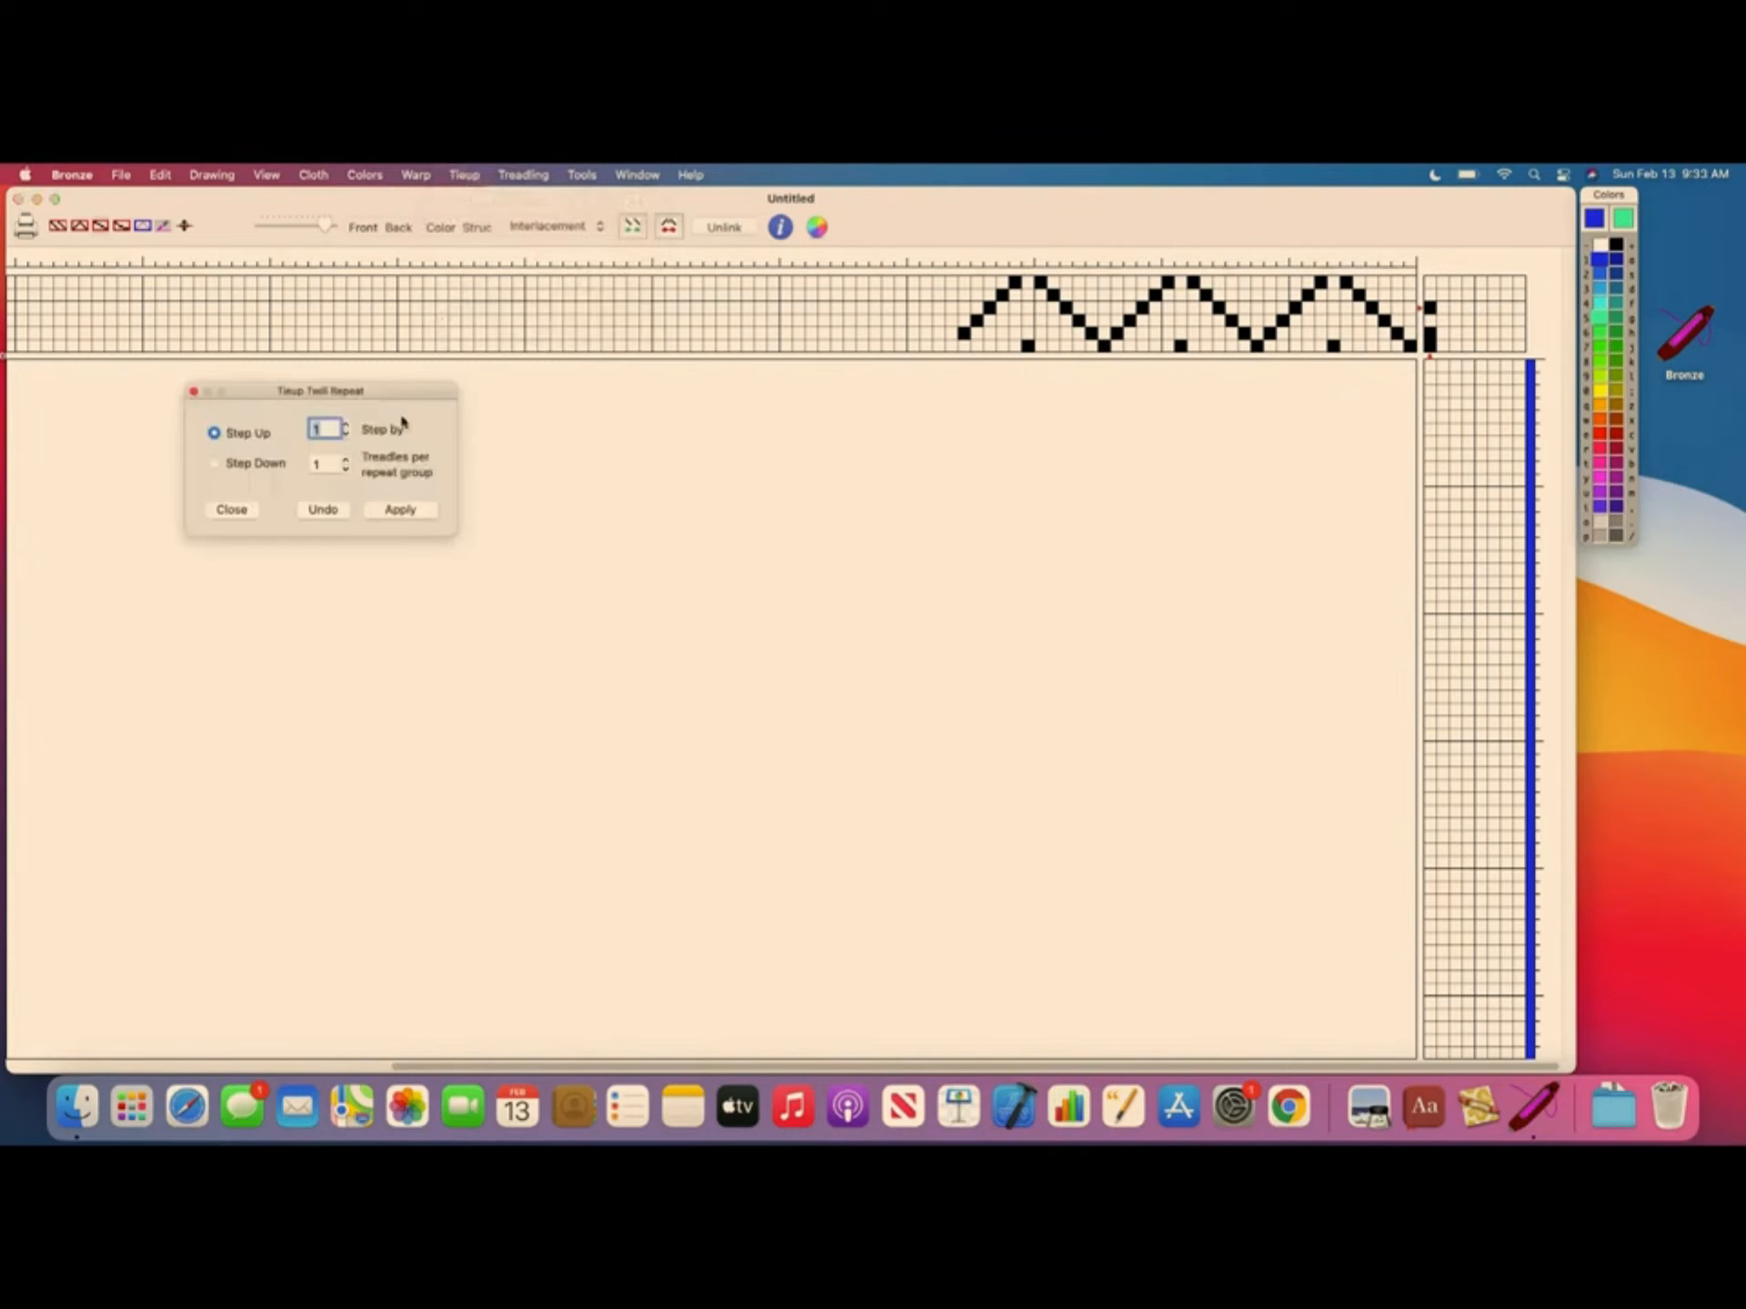
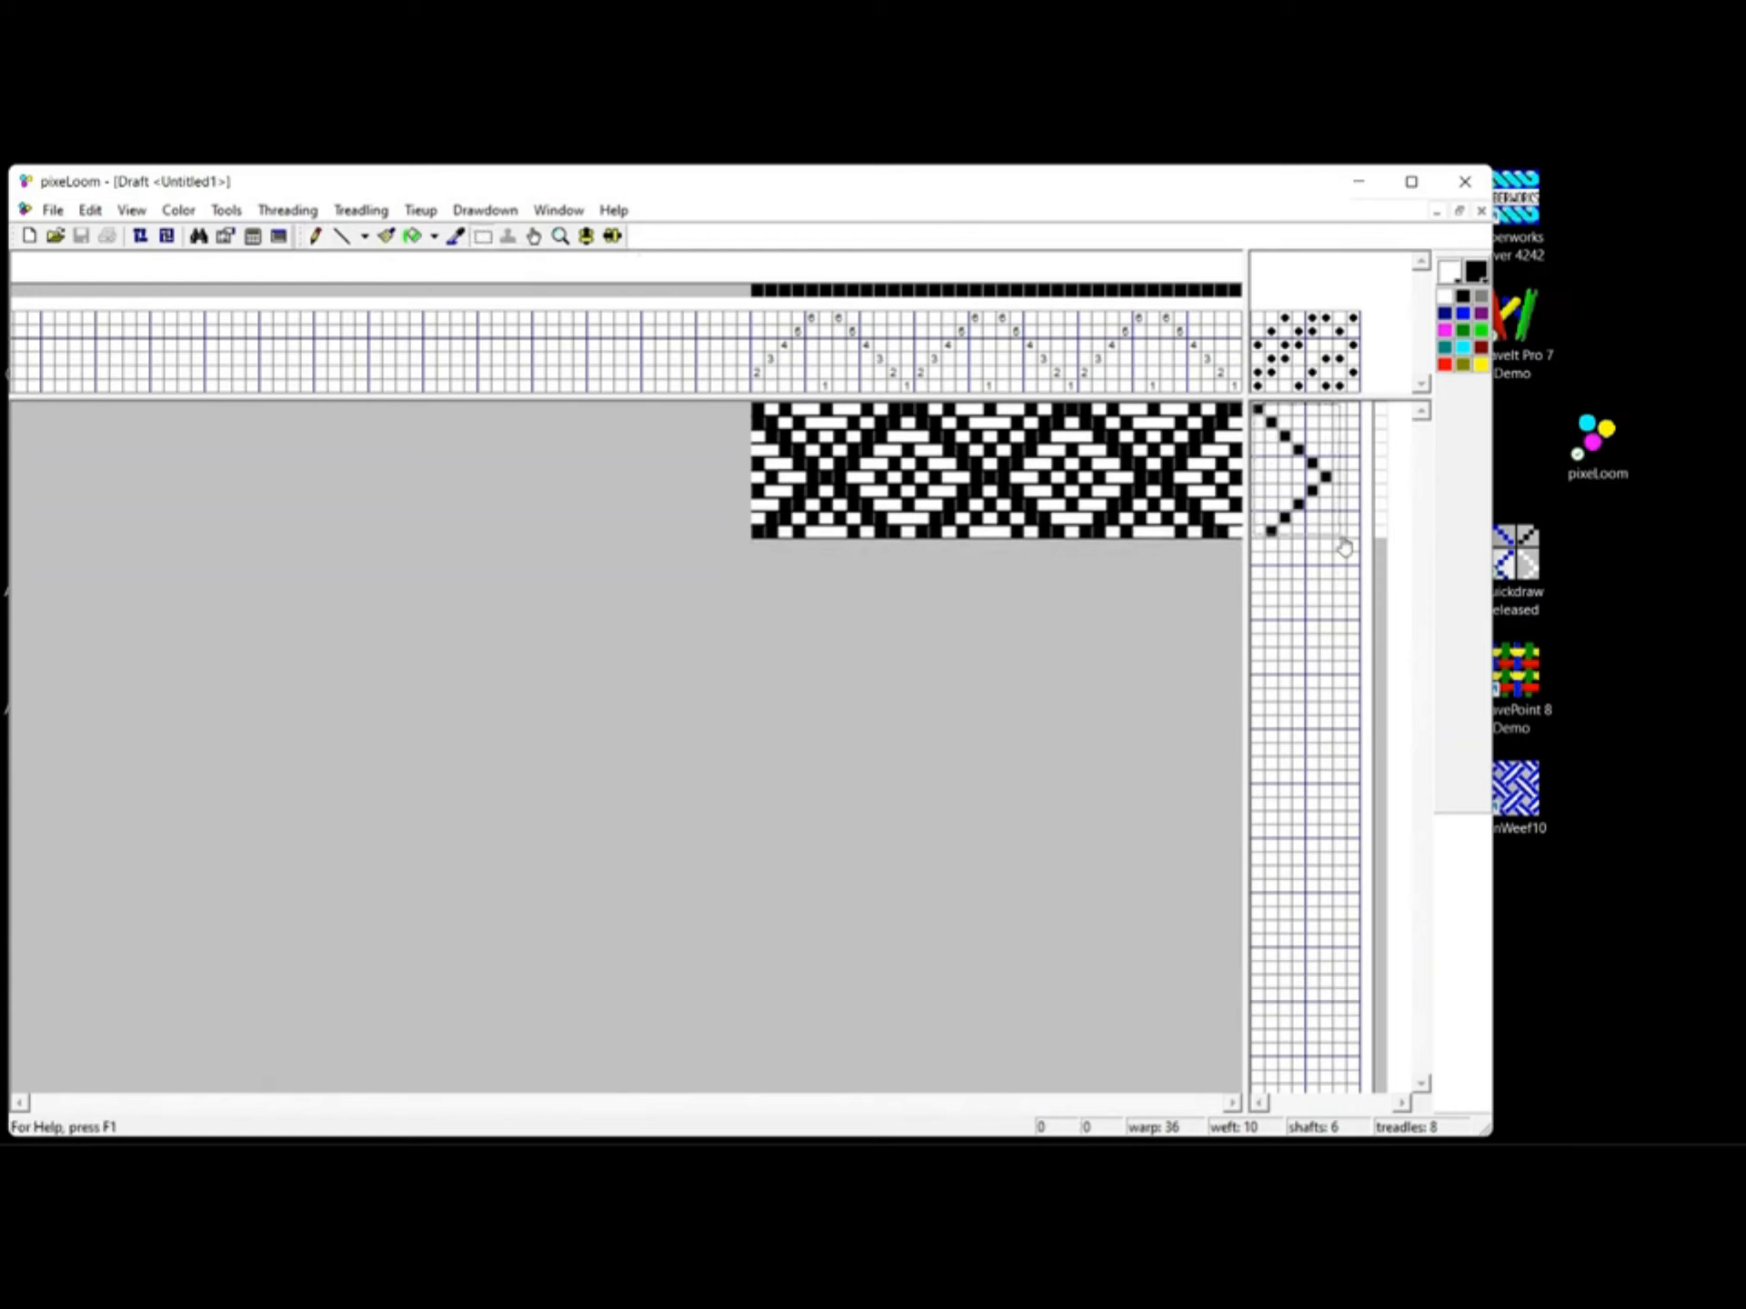
In pixeLoom, copy the 10-pick treadling sequence and paste it twice below the original, covering picks 11 to 30
click(90, 215)
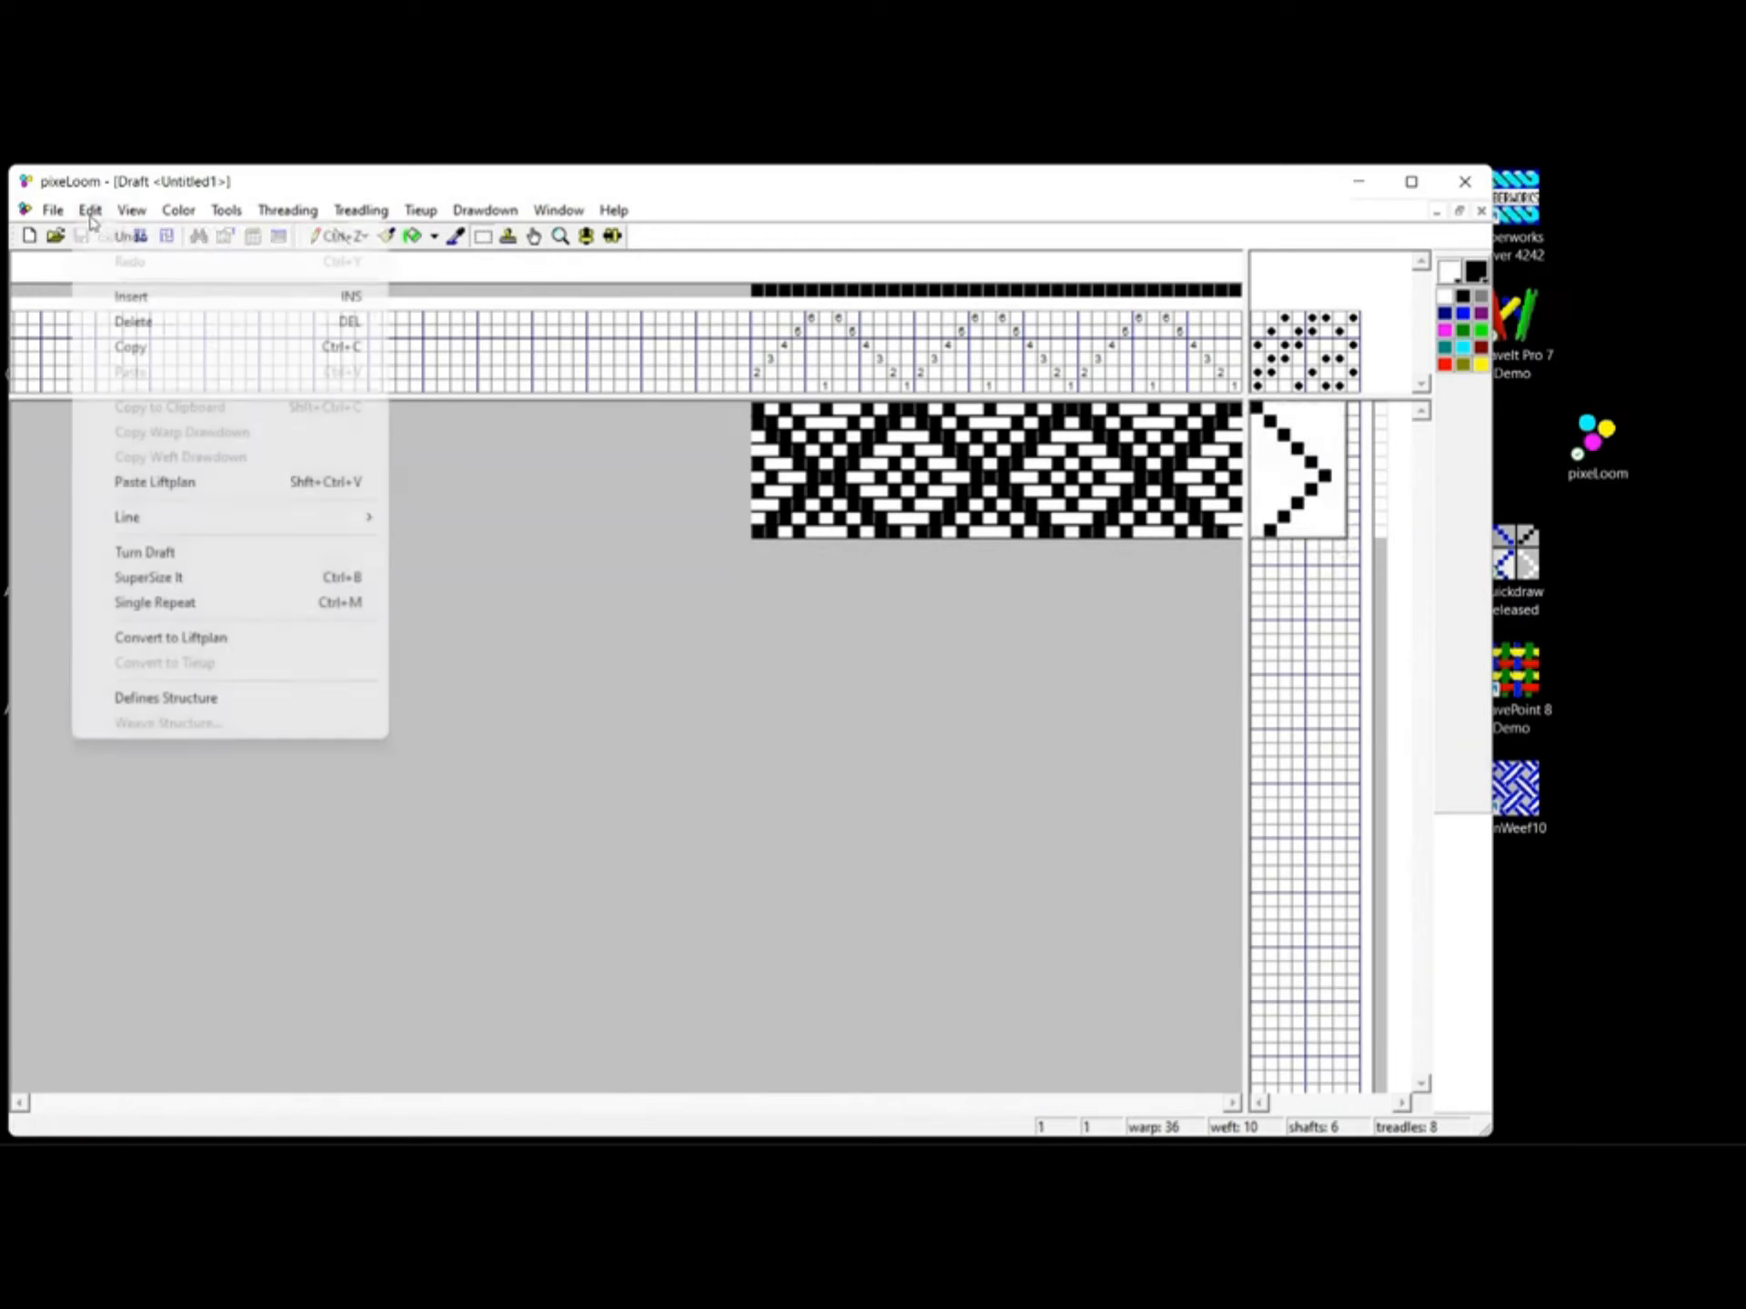
click(130, 347)
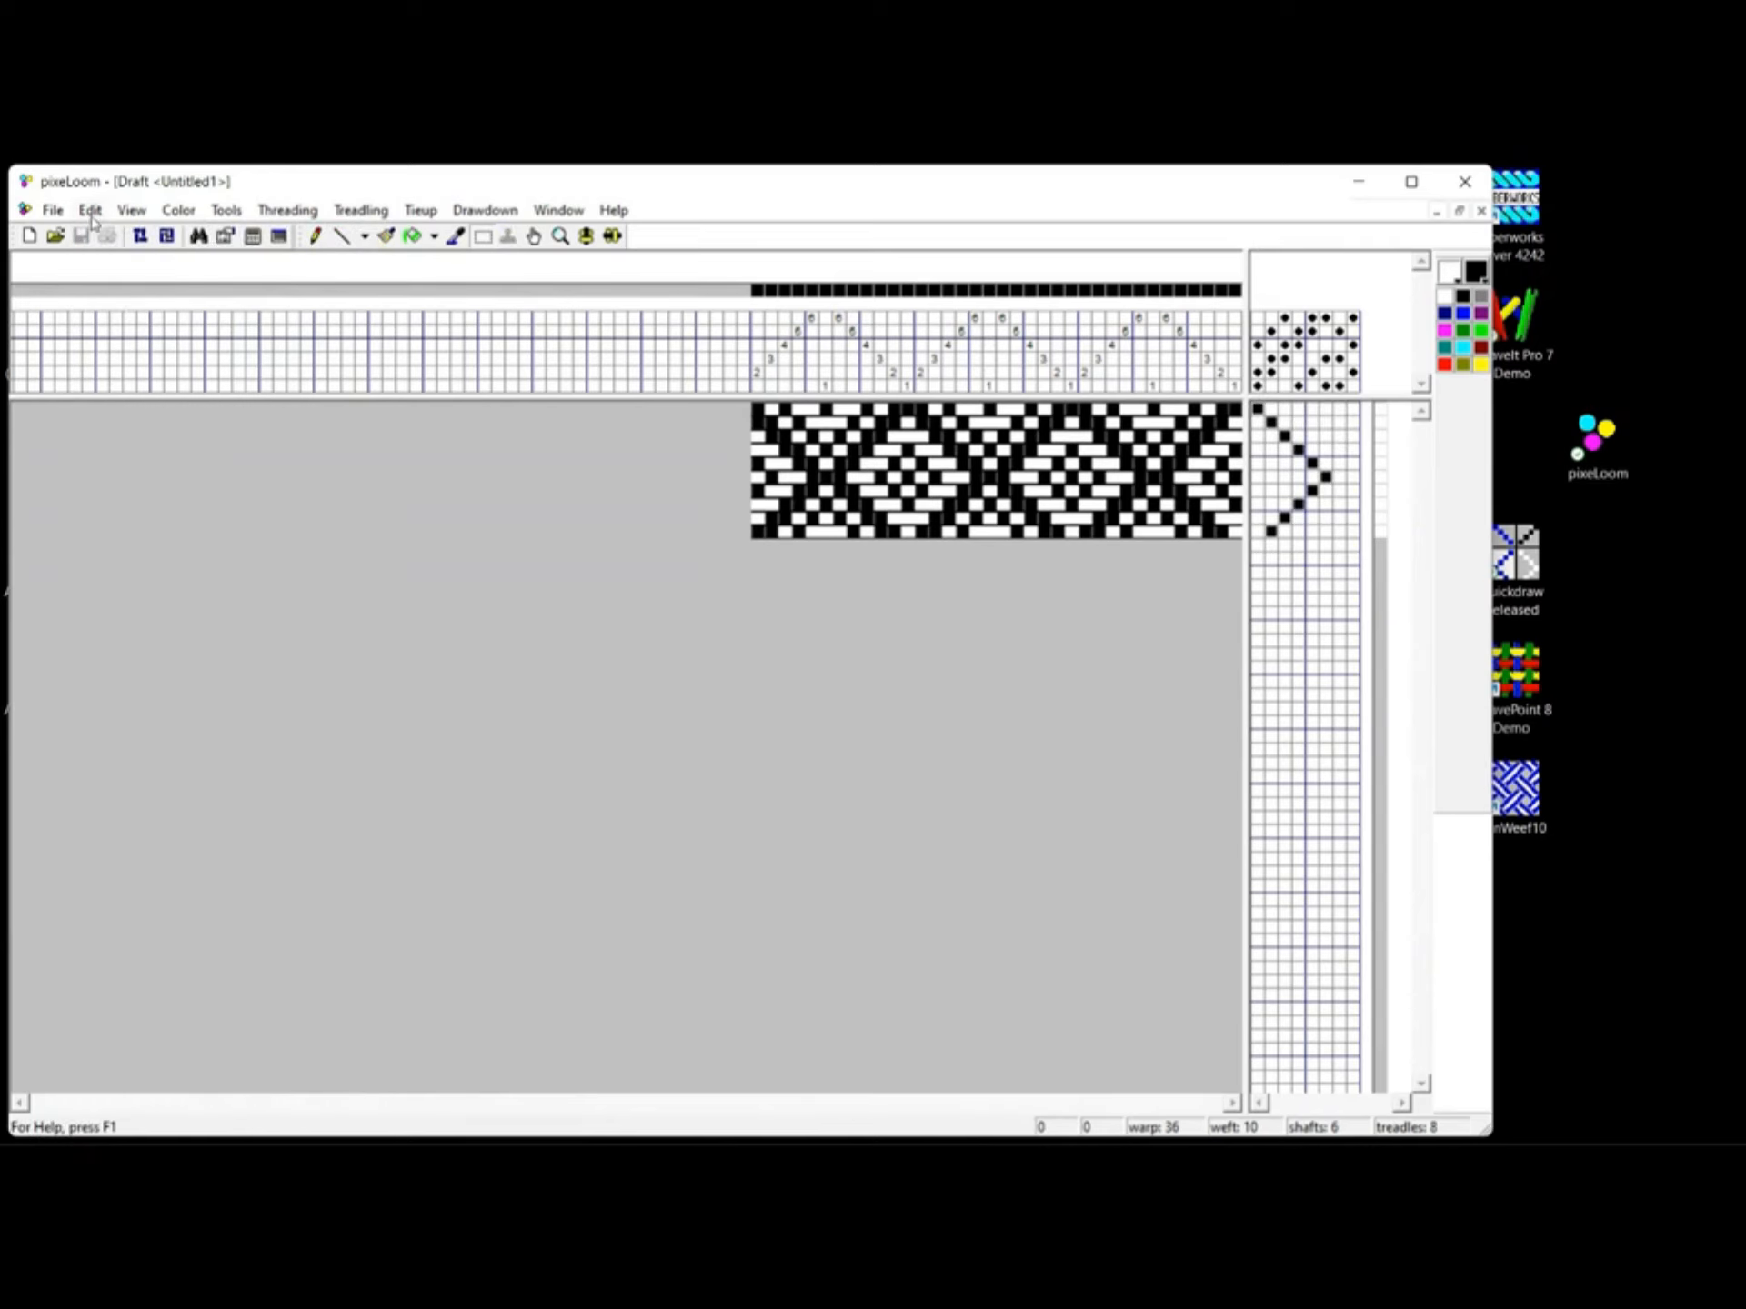
click(90, 214)
click(154, 373)
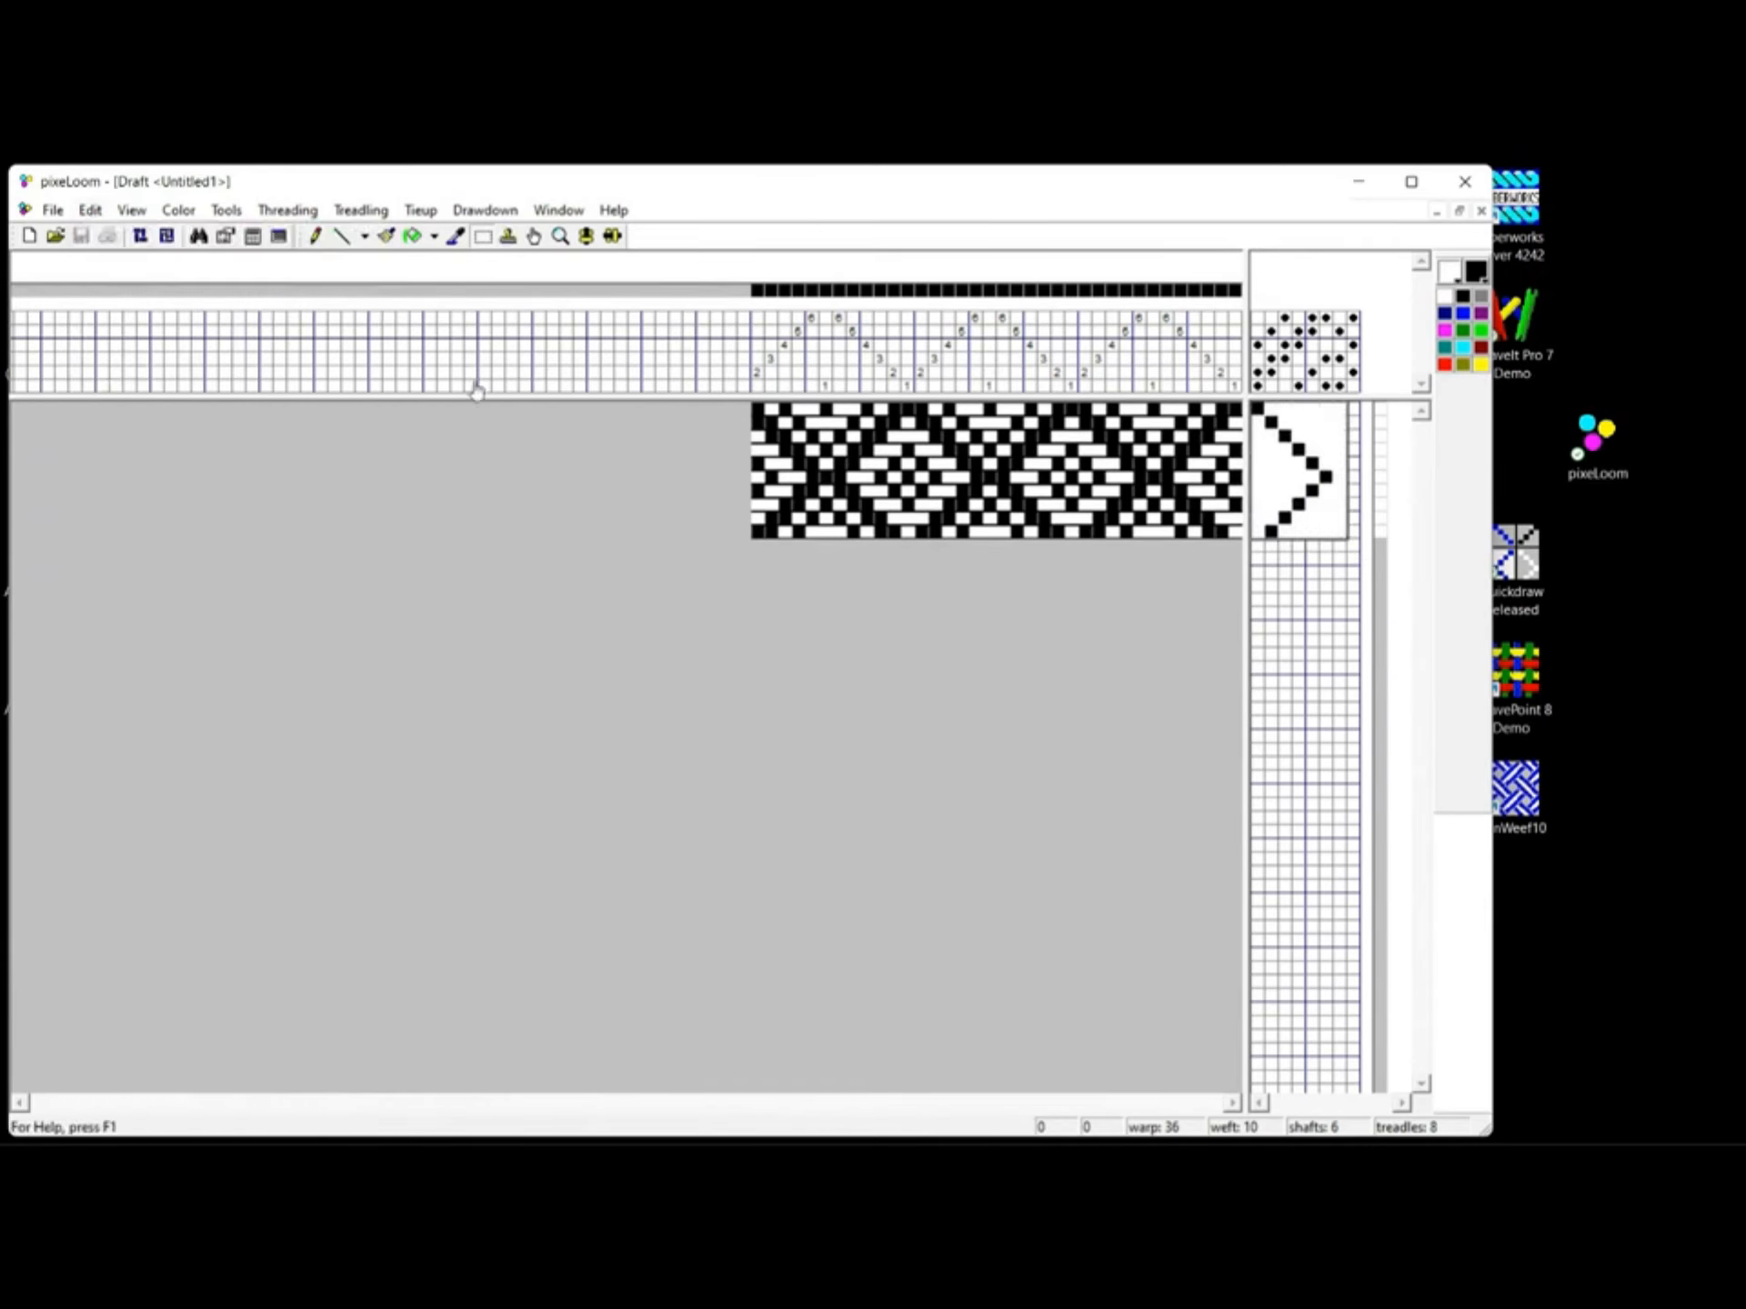
drag(1302, 481, 1302, 616)
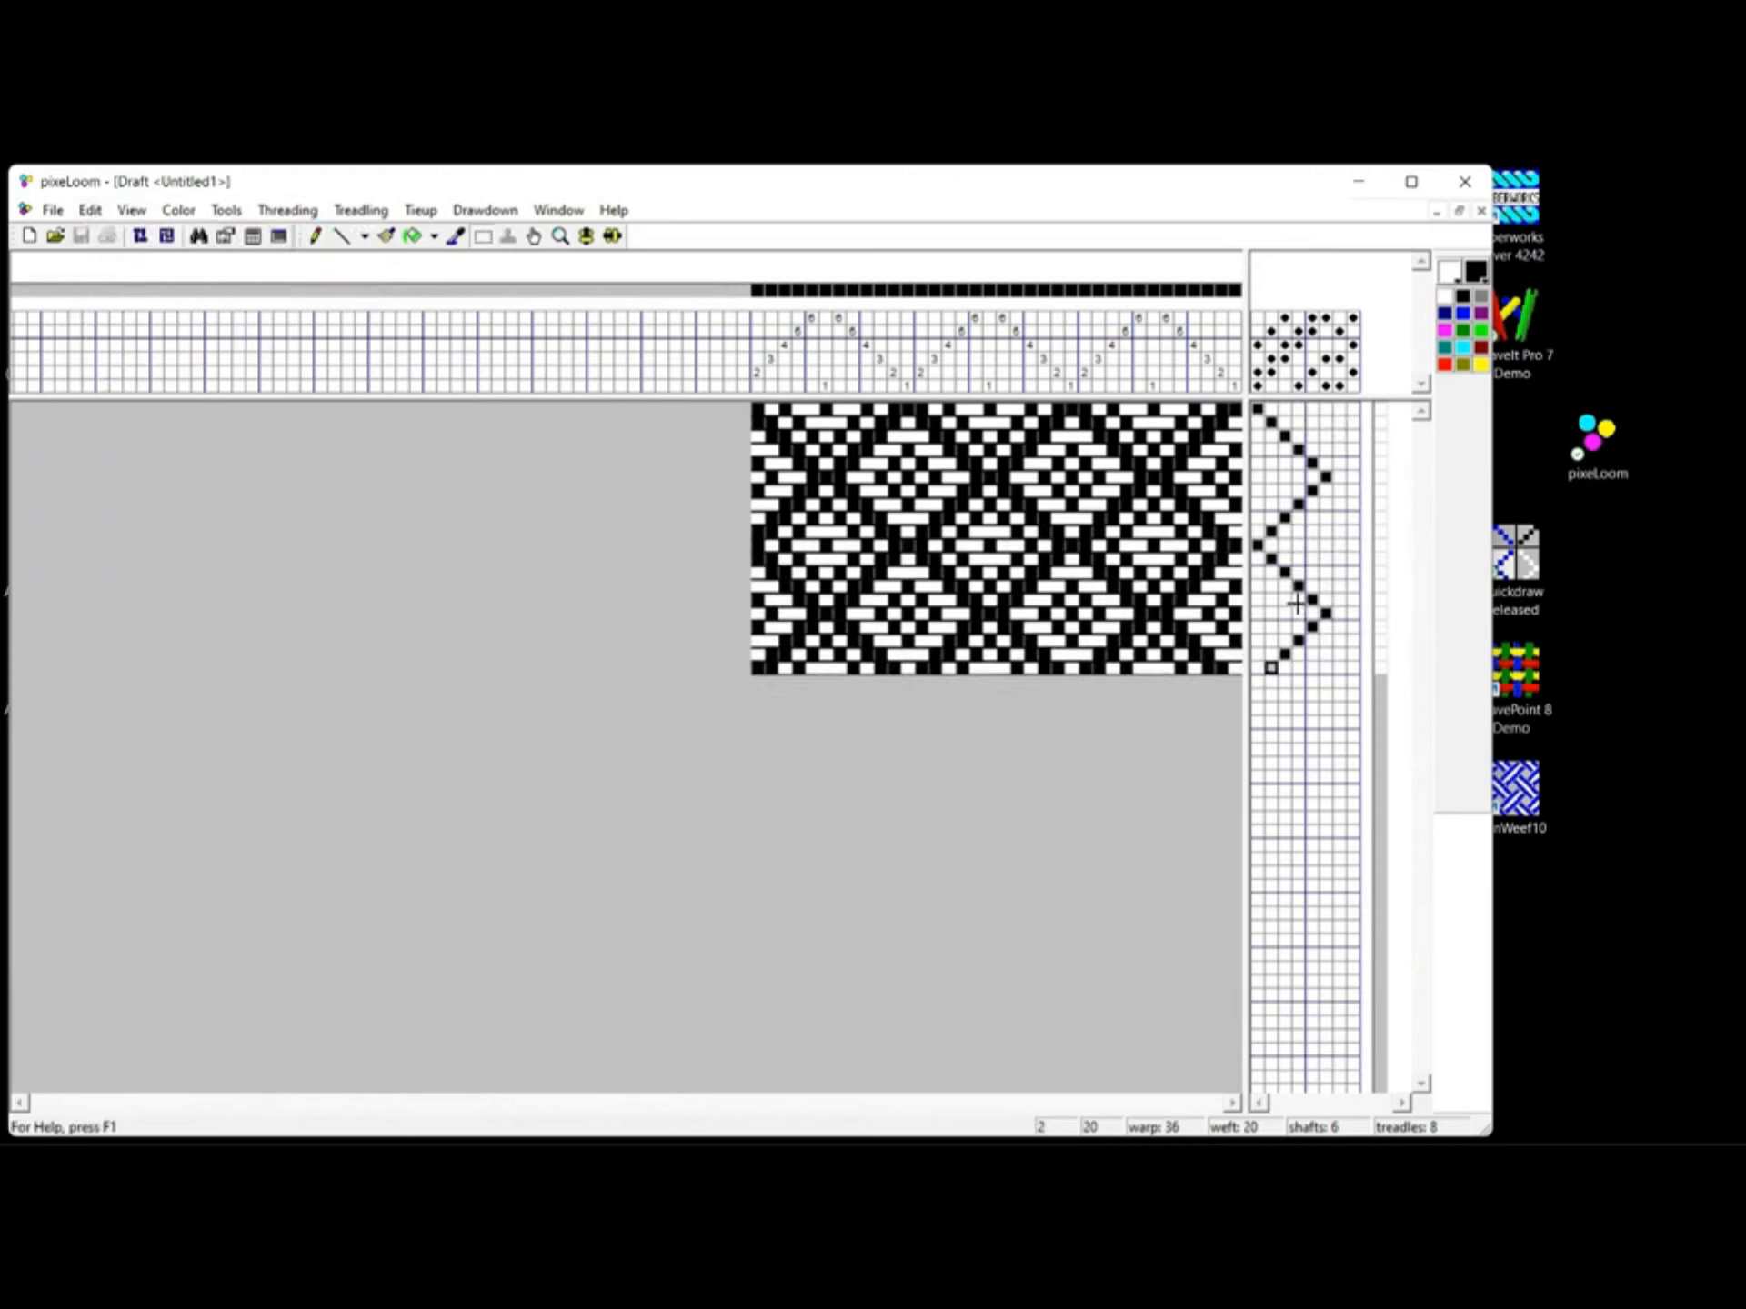
click(88, 212)
click(154, 371)
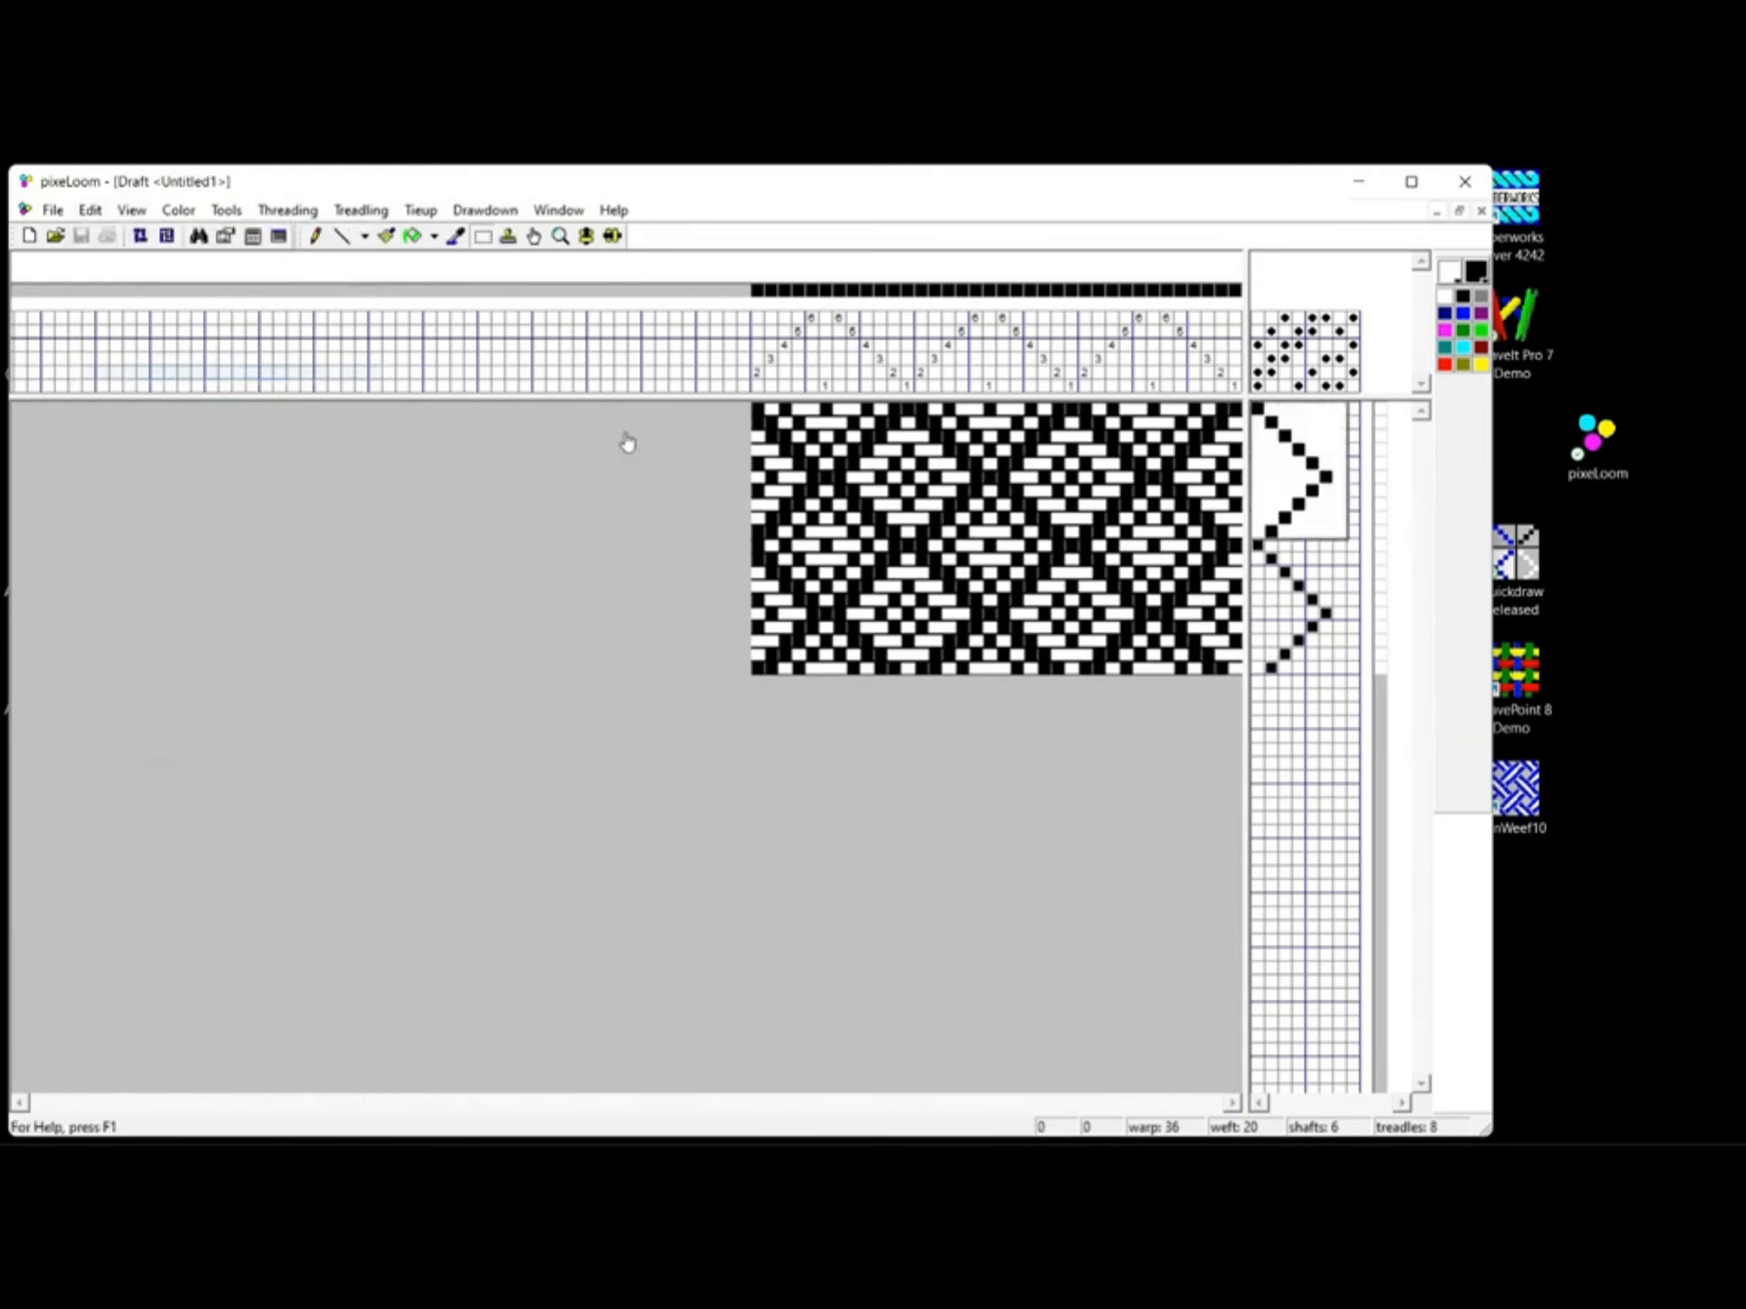
drag(1314, 486, 1314, 755)
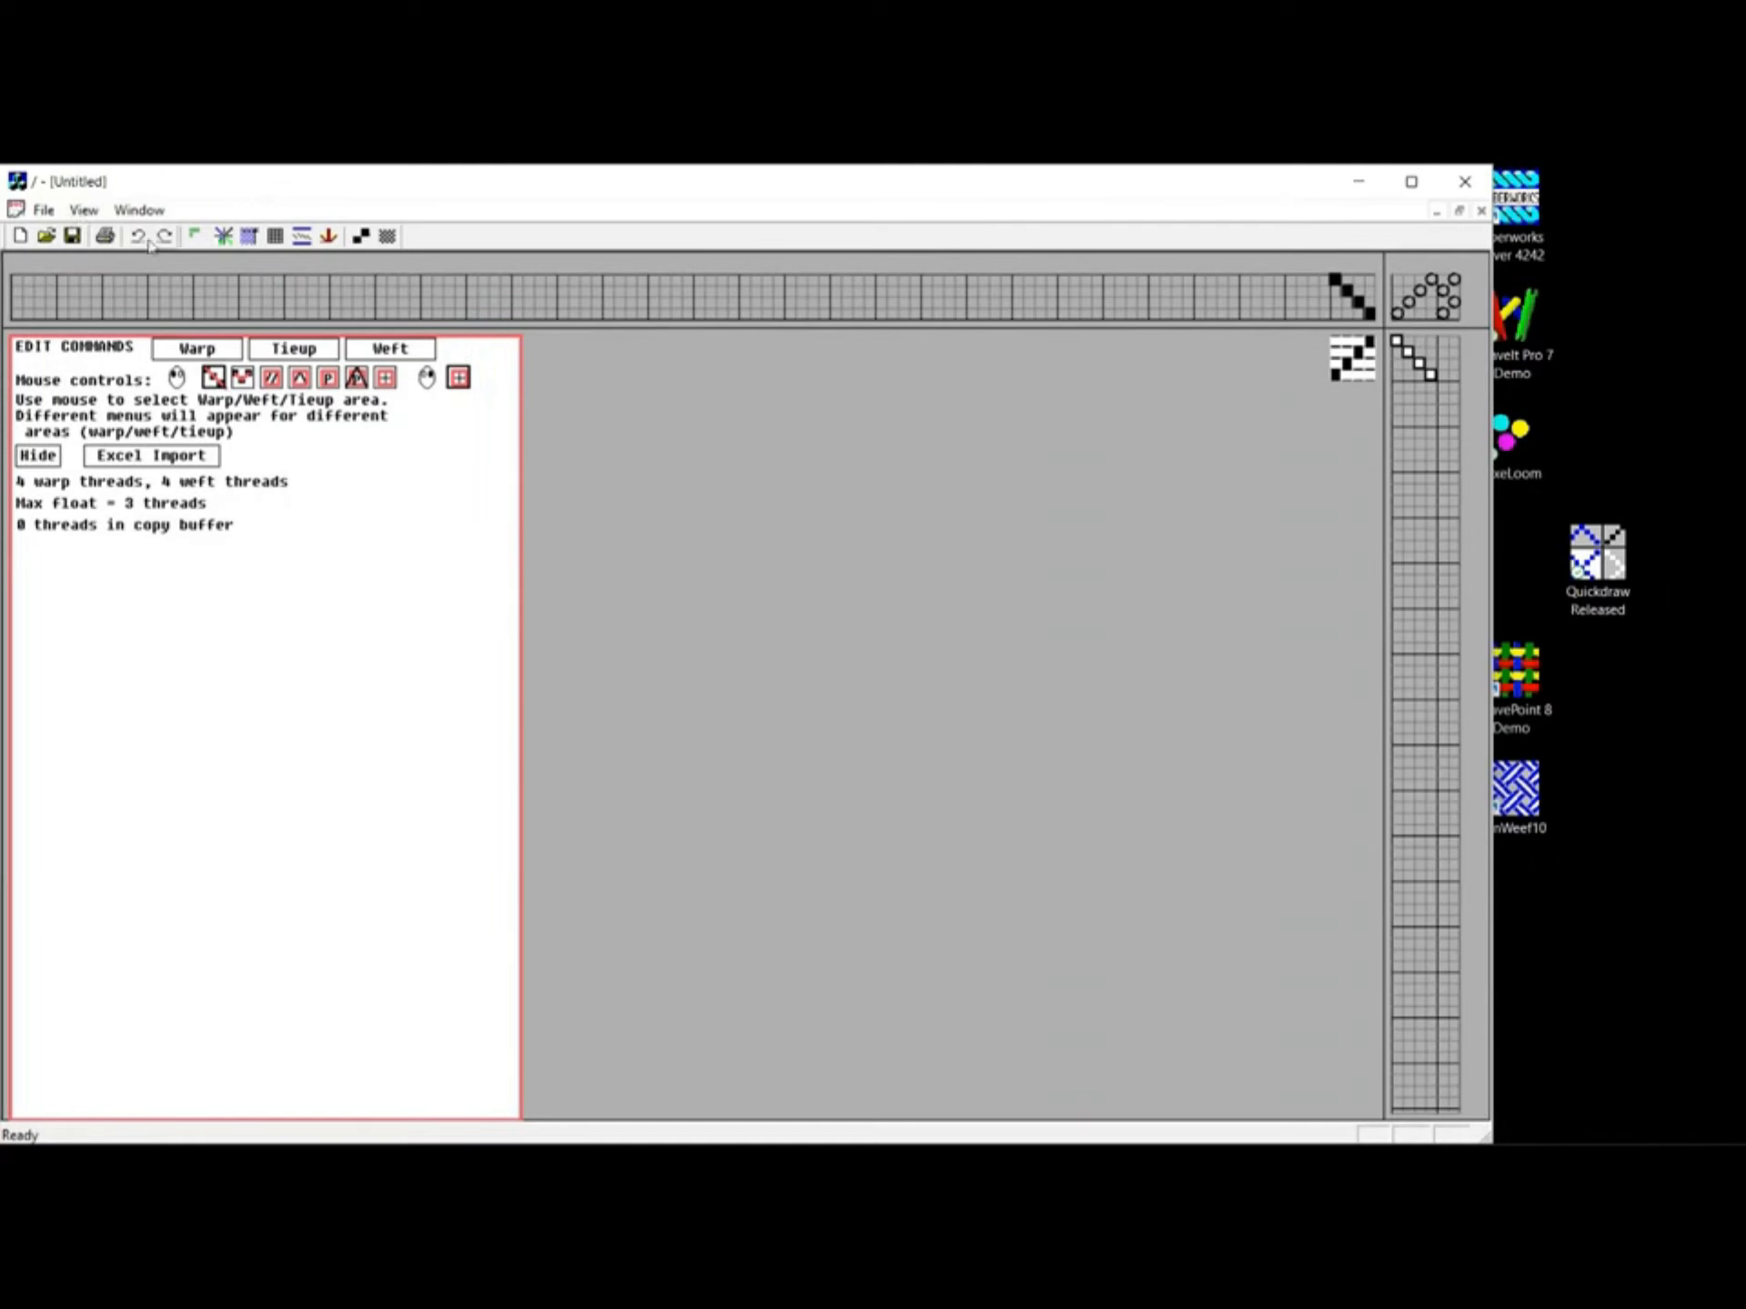
In Quickdraw, set the new draft to 6 shafts and 8 treadles and return to the draft editor
click(81, 211)
click(182, 234)
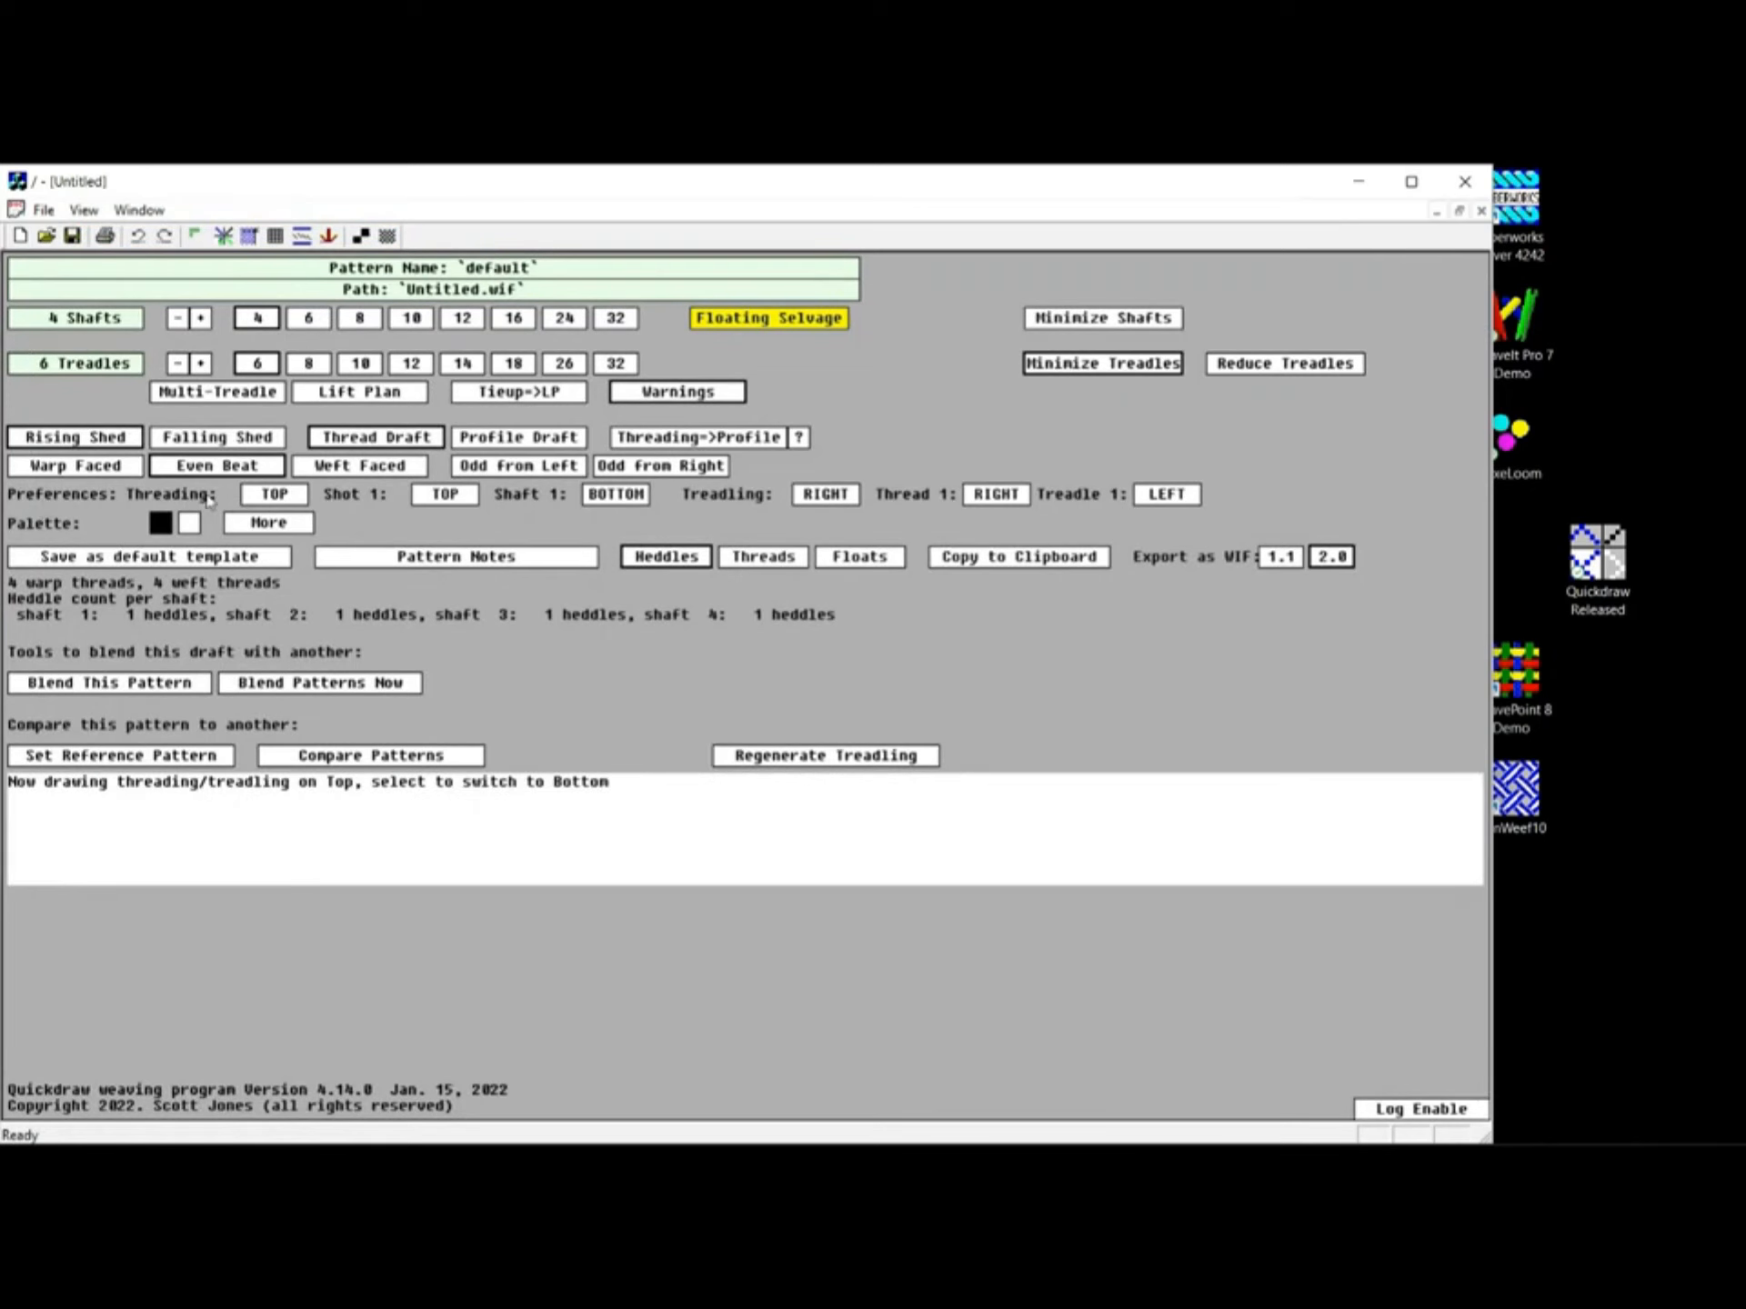
click(308, 320)
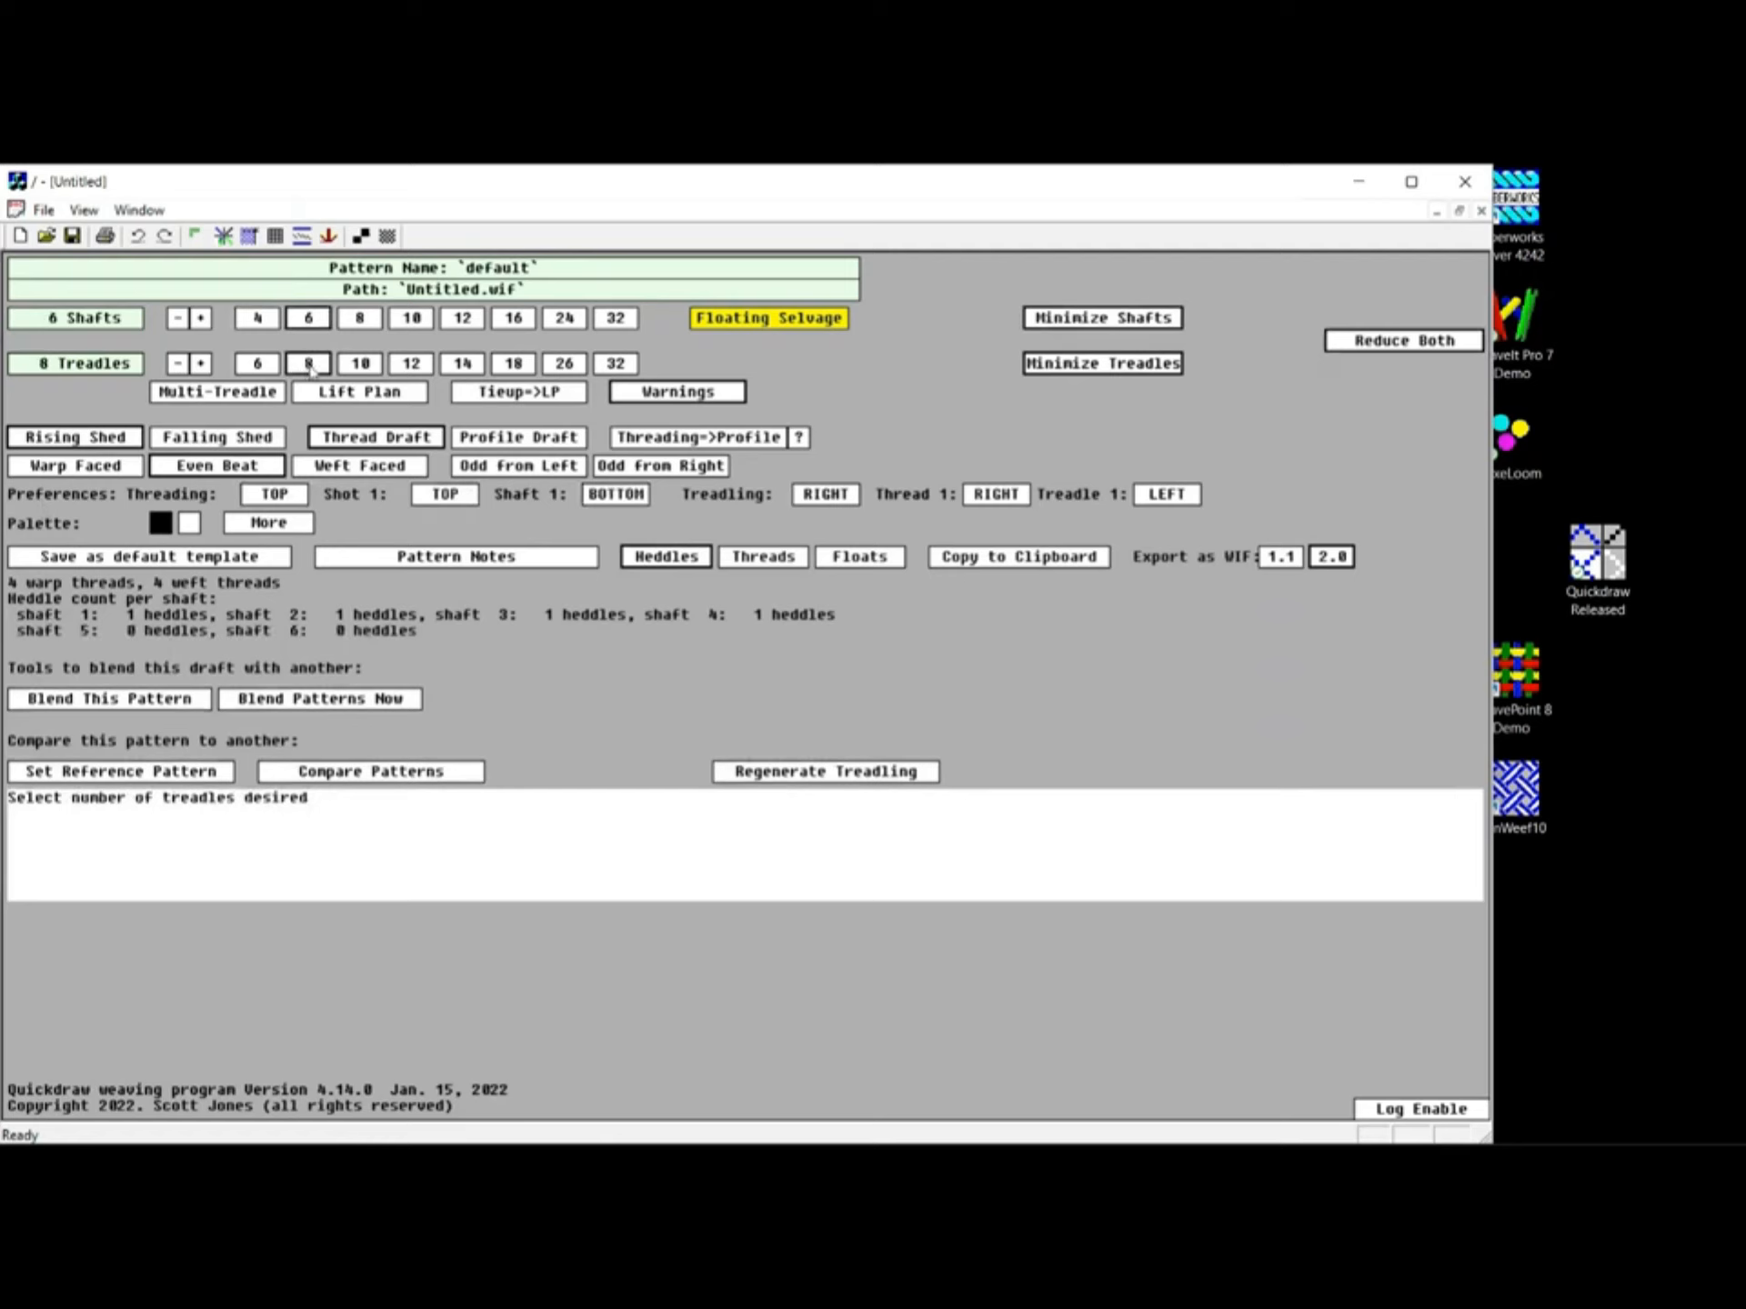
click(223, 238)
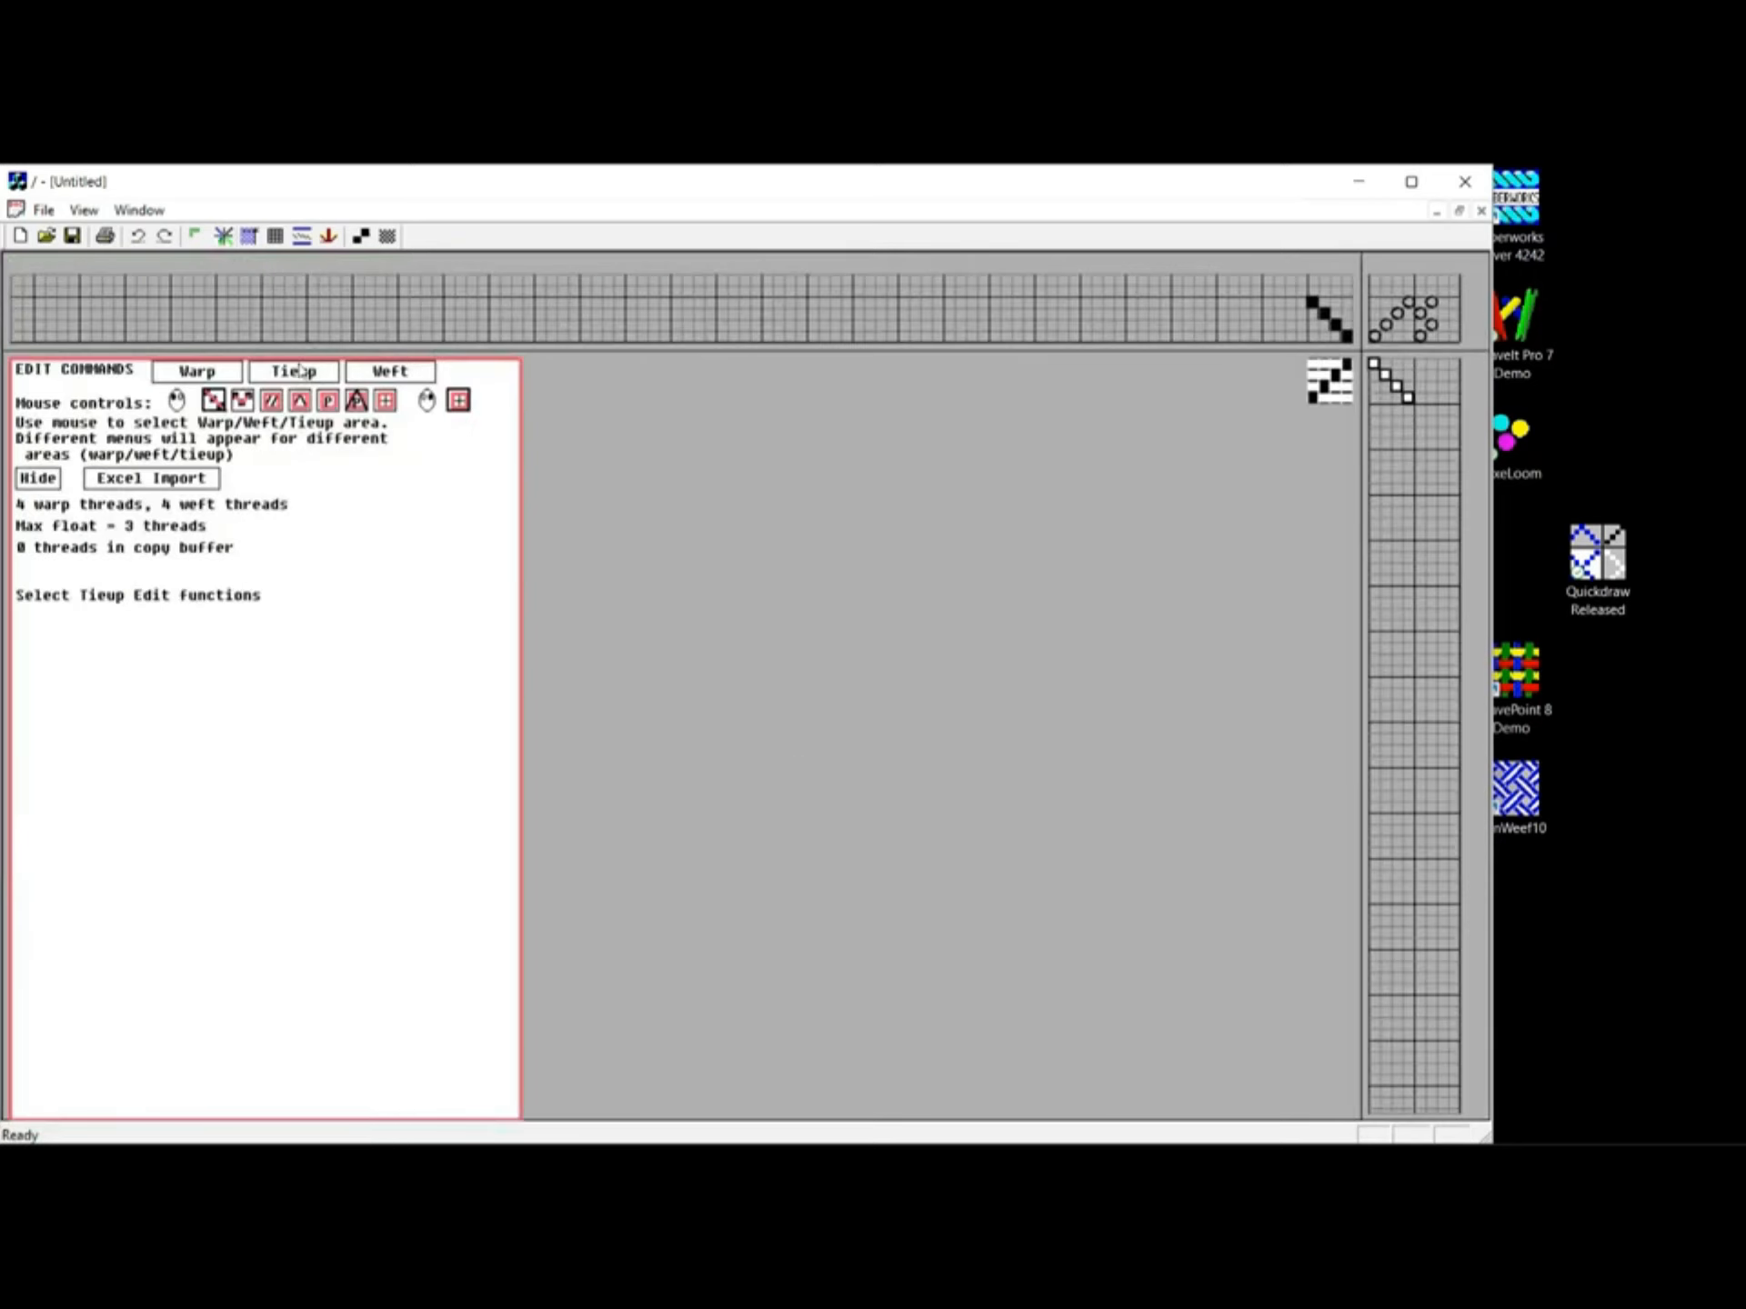
Draw a 12-thread threading from the right: shafts 1 up to 6, one thread on shaft 1, and shafts 6 down to 2
click(219, 397)
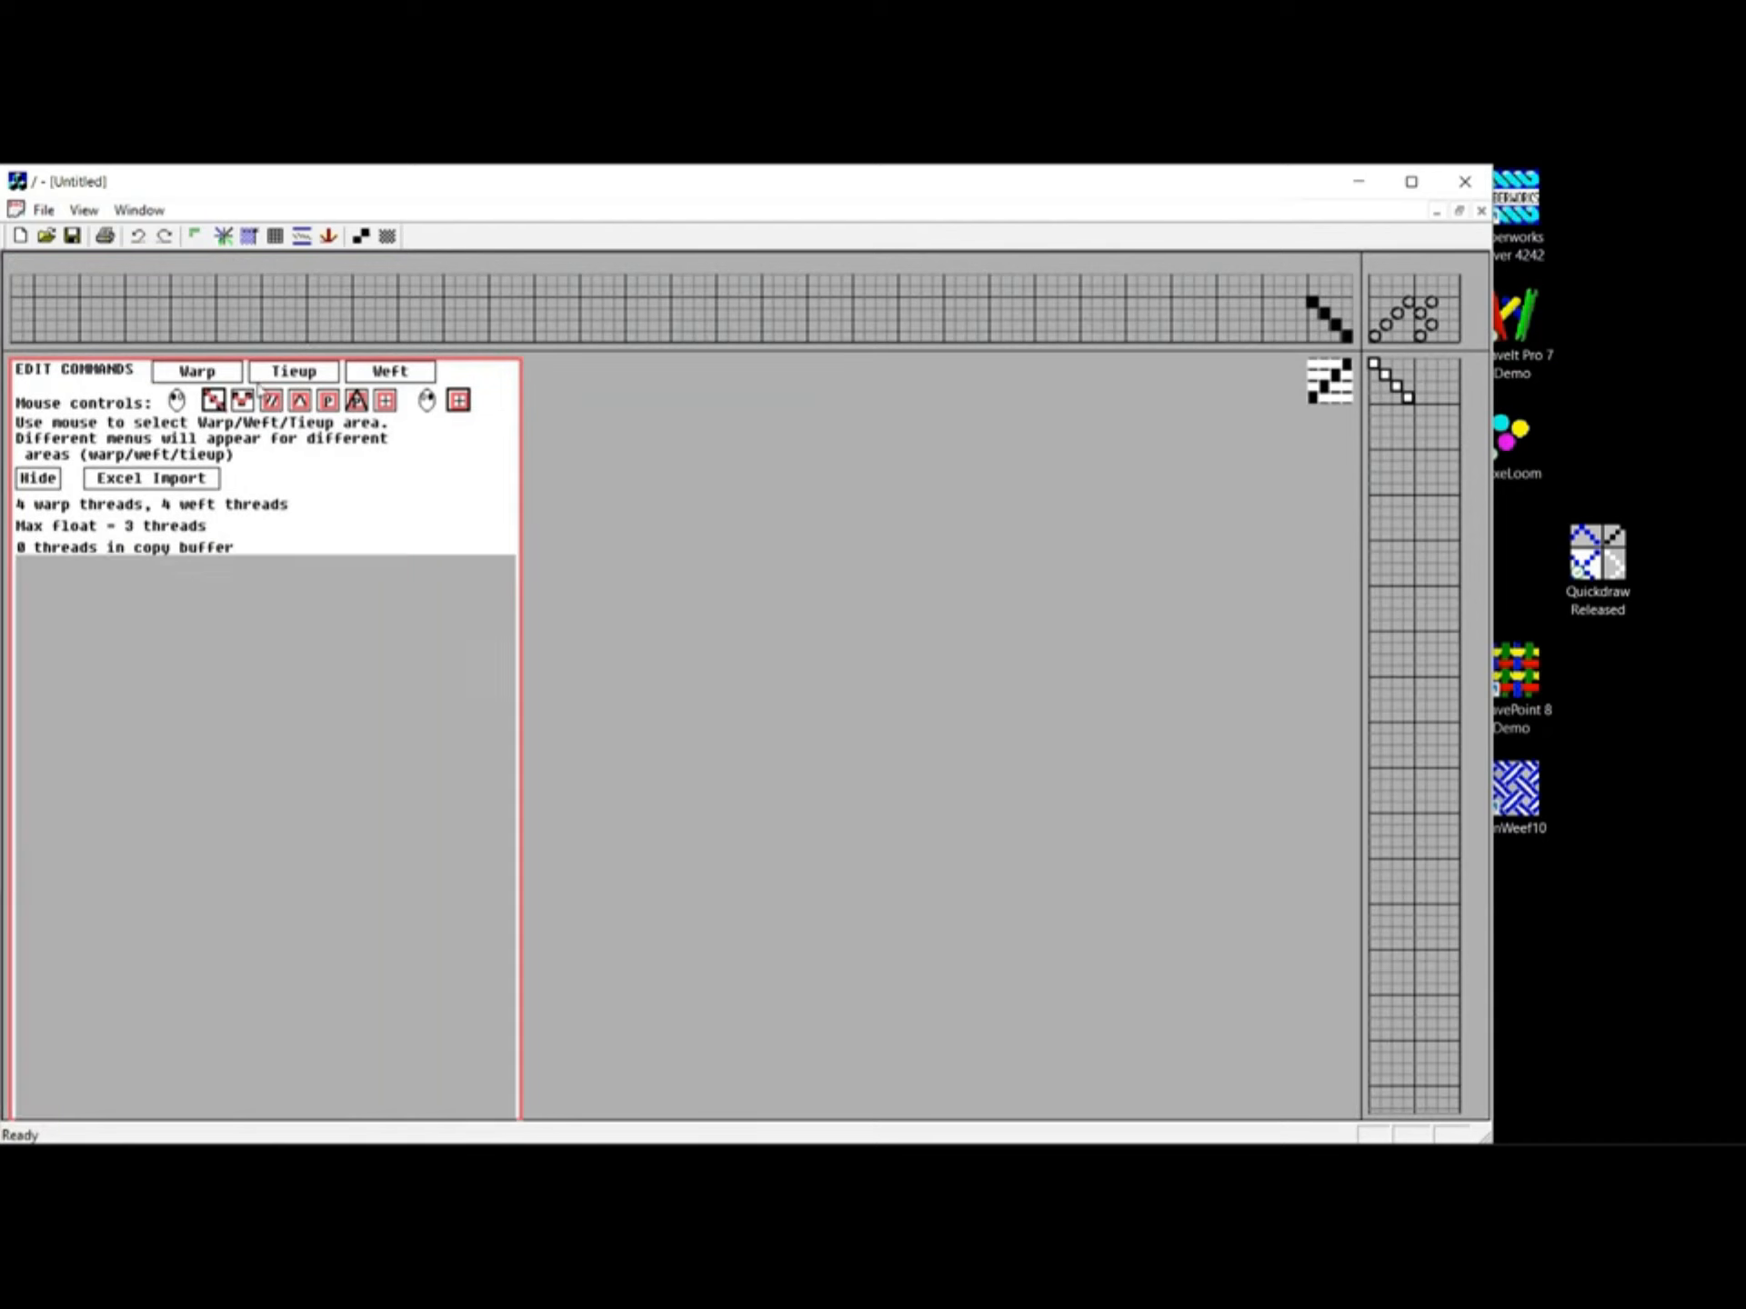
drag(1350, 338, 1292, 285)
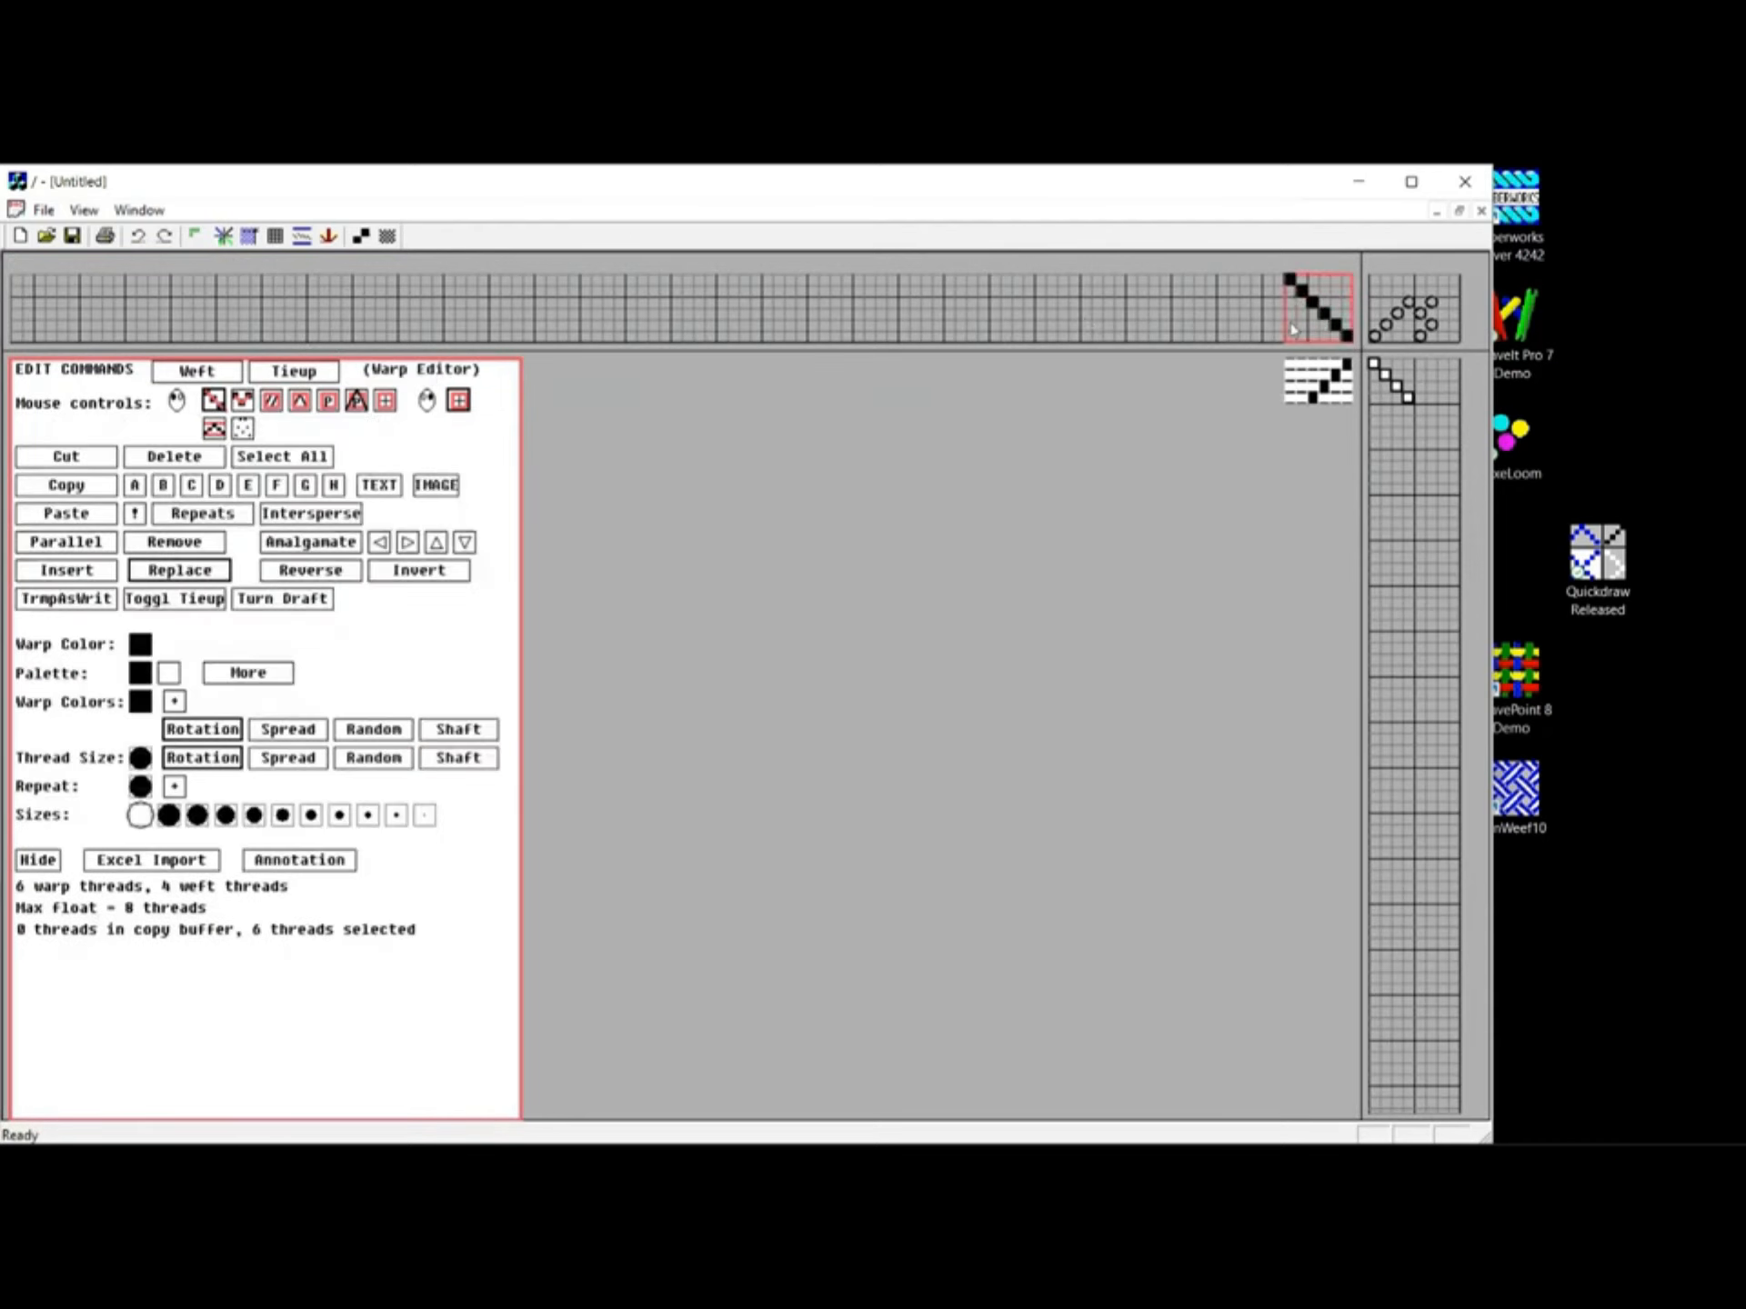
click(1277, 336)
drag(1267, 292, 1228, 338)
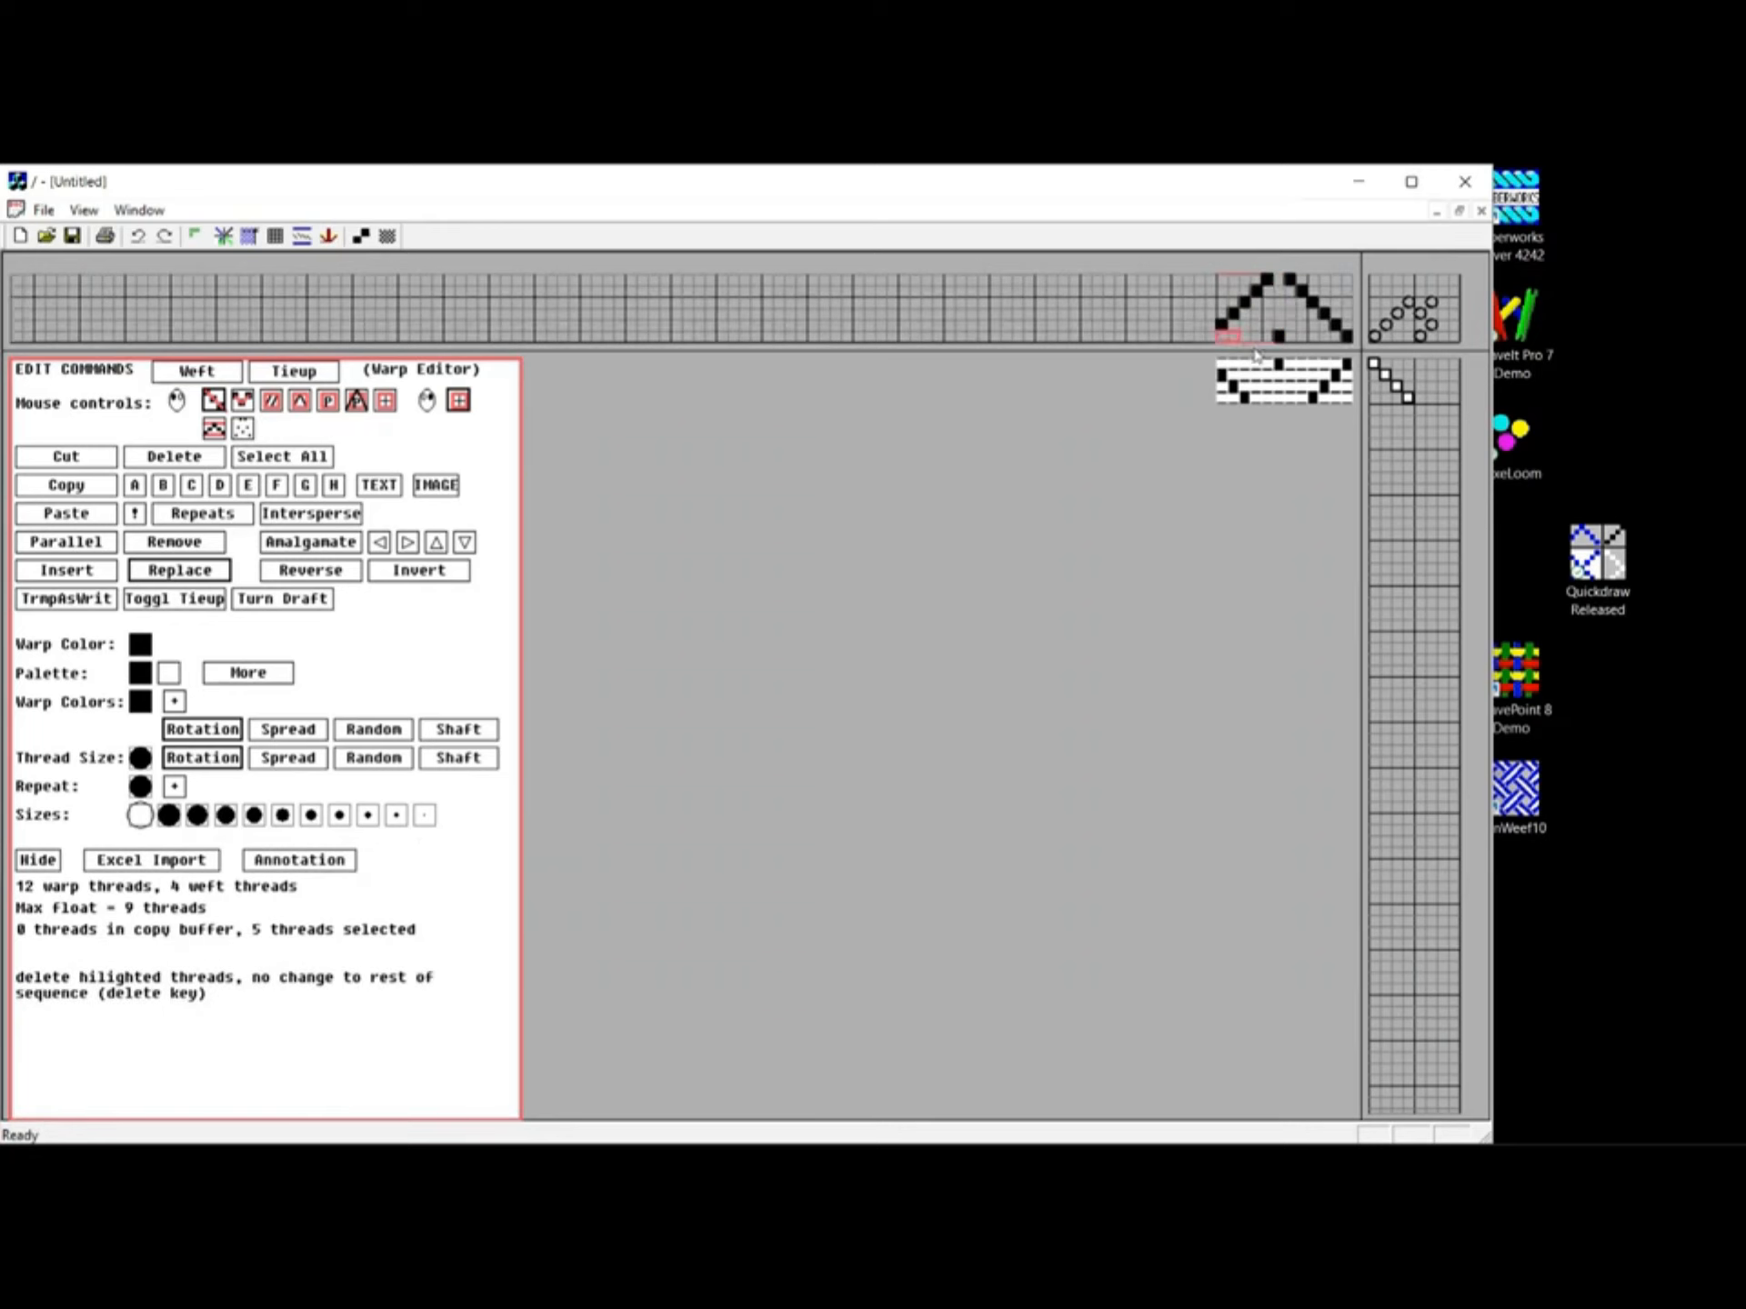
Copy the 12-thread threading and paste it twice to the left of the original, covering warp threads 13 to 36
drag(1334, 353, 1346, 337)
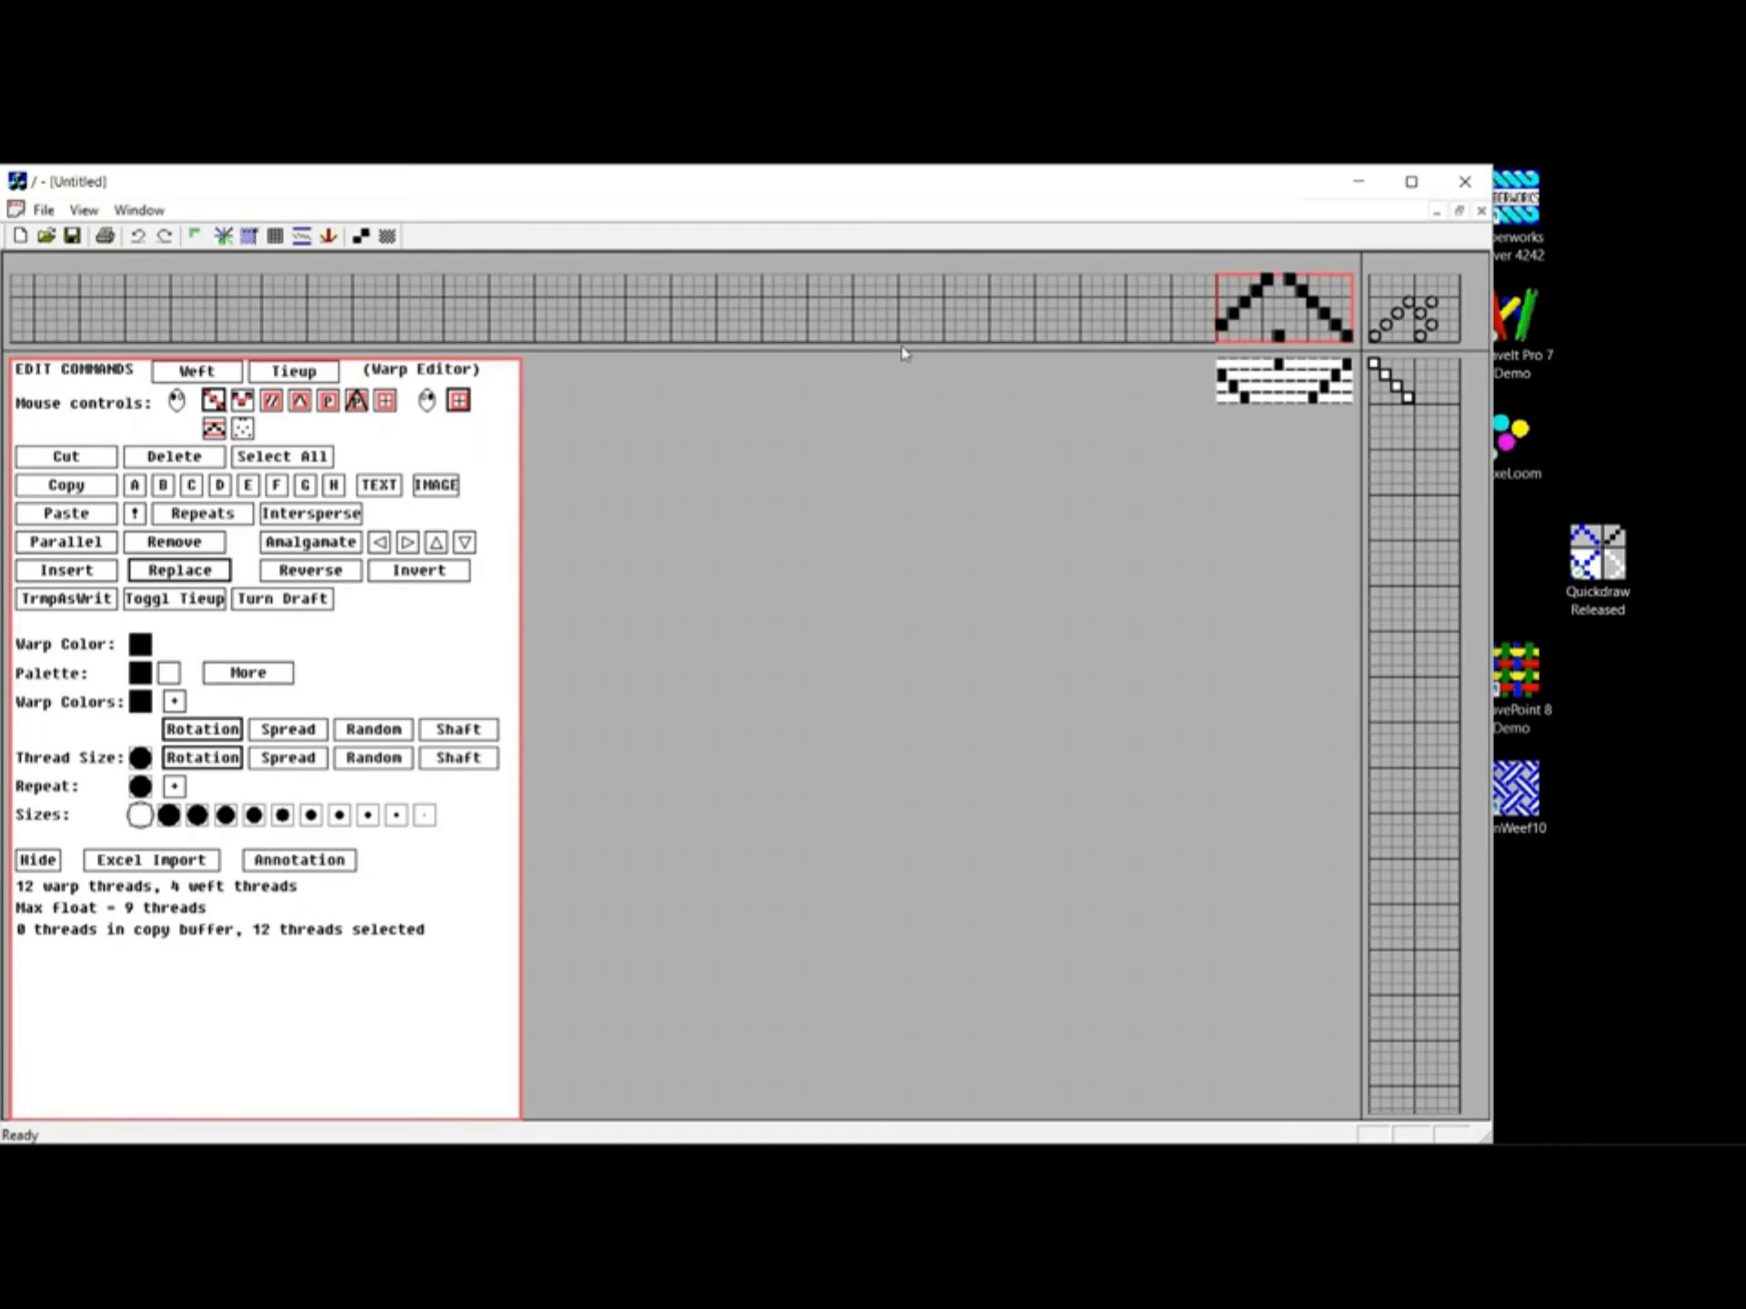
click(84, 491)
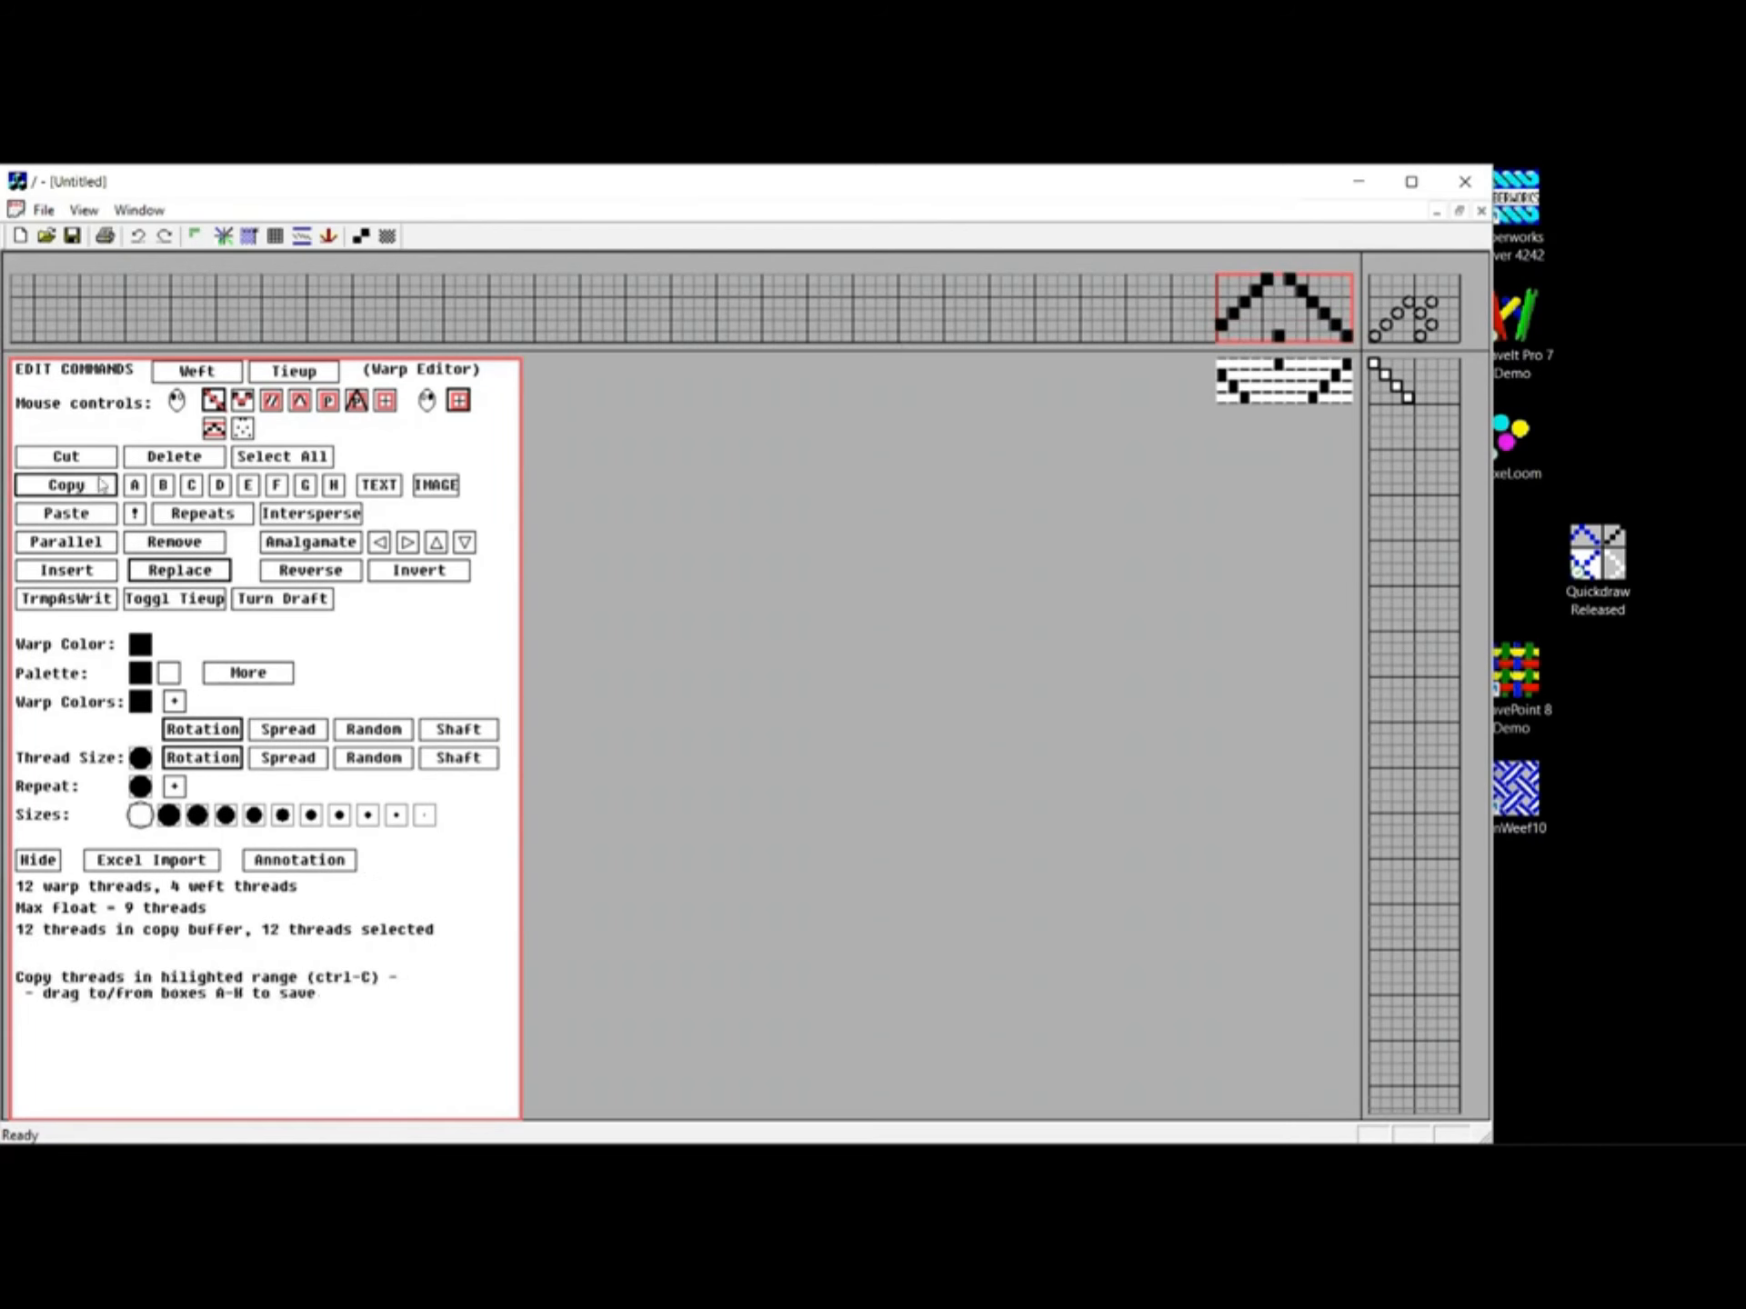
click(1209, 346)
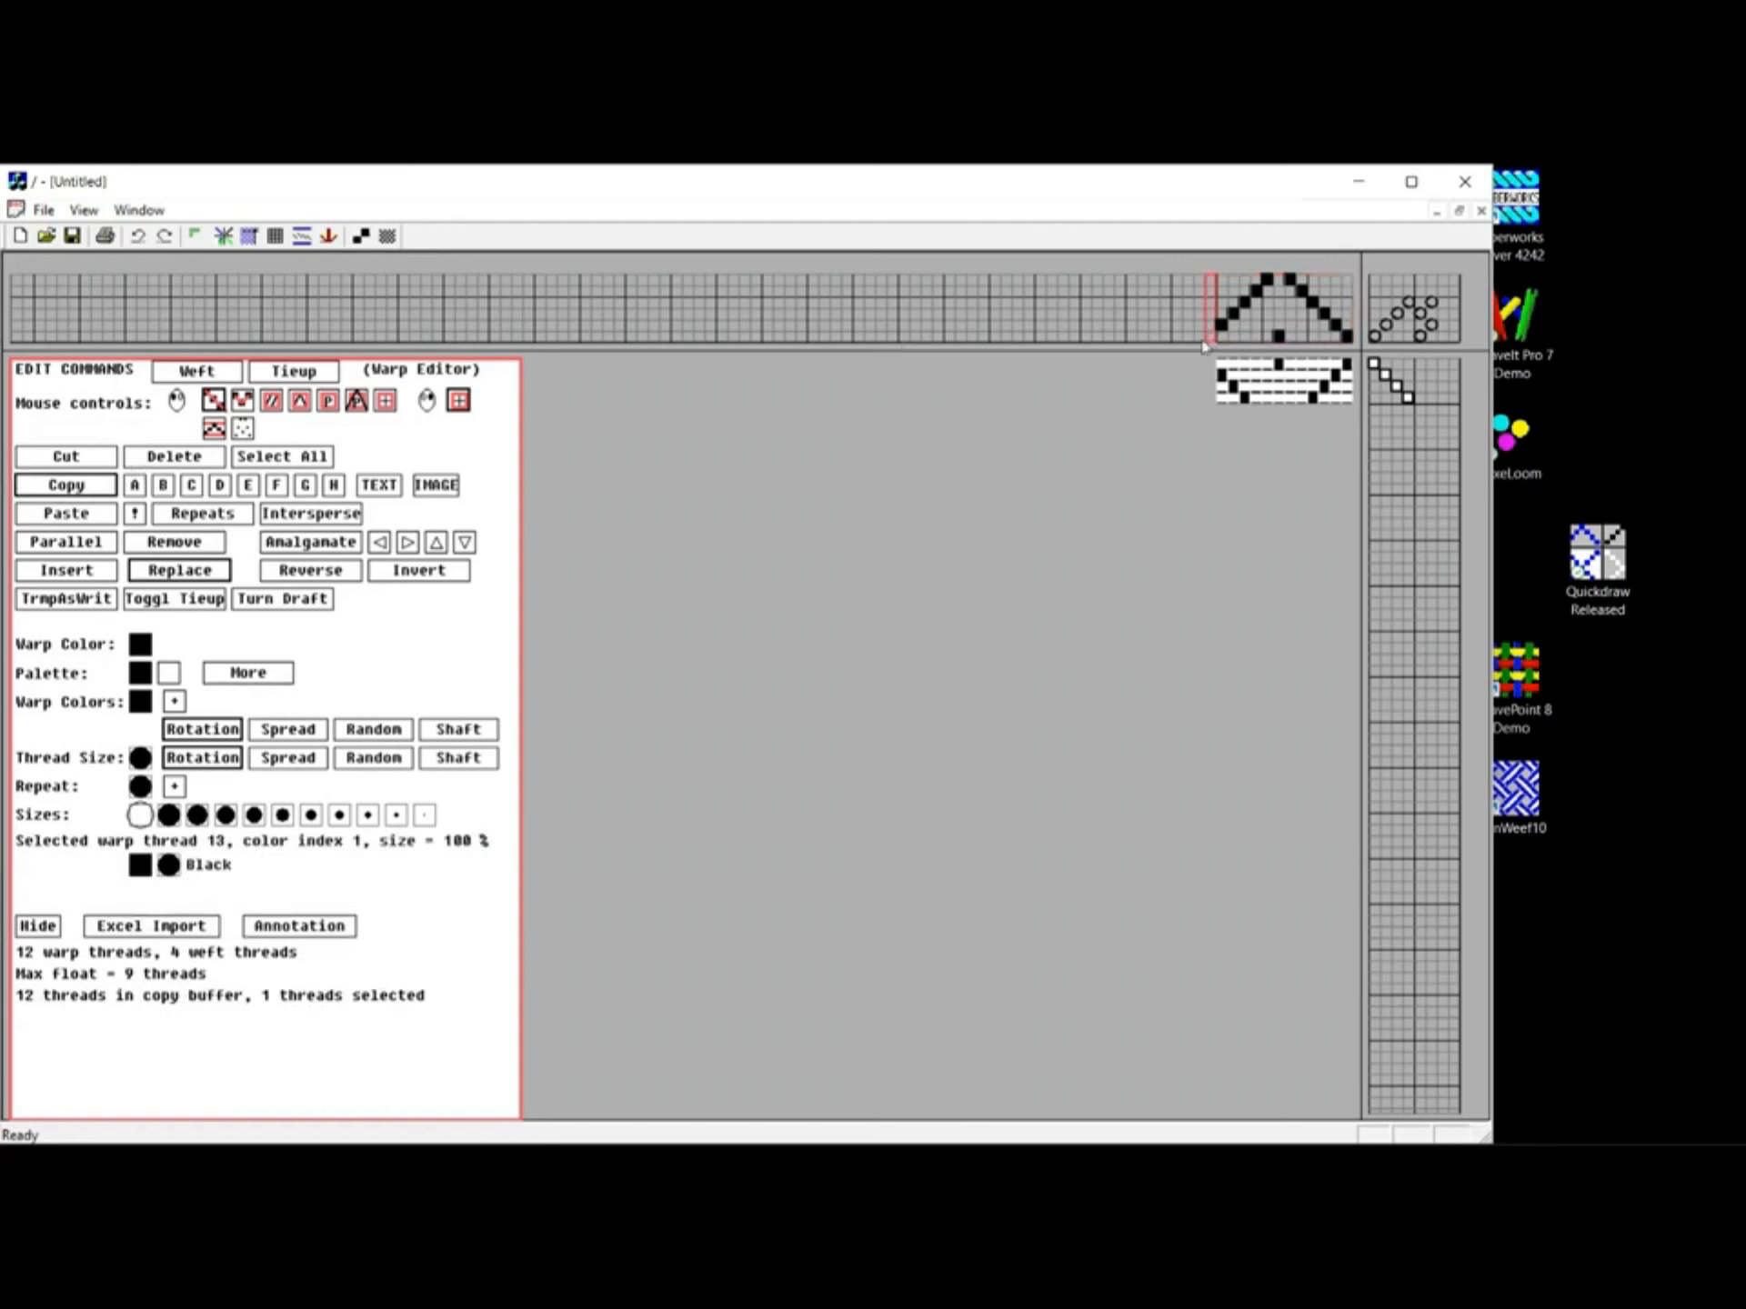
click(77, 515)
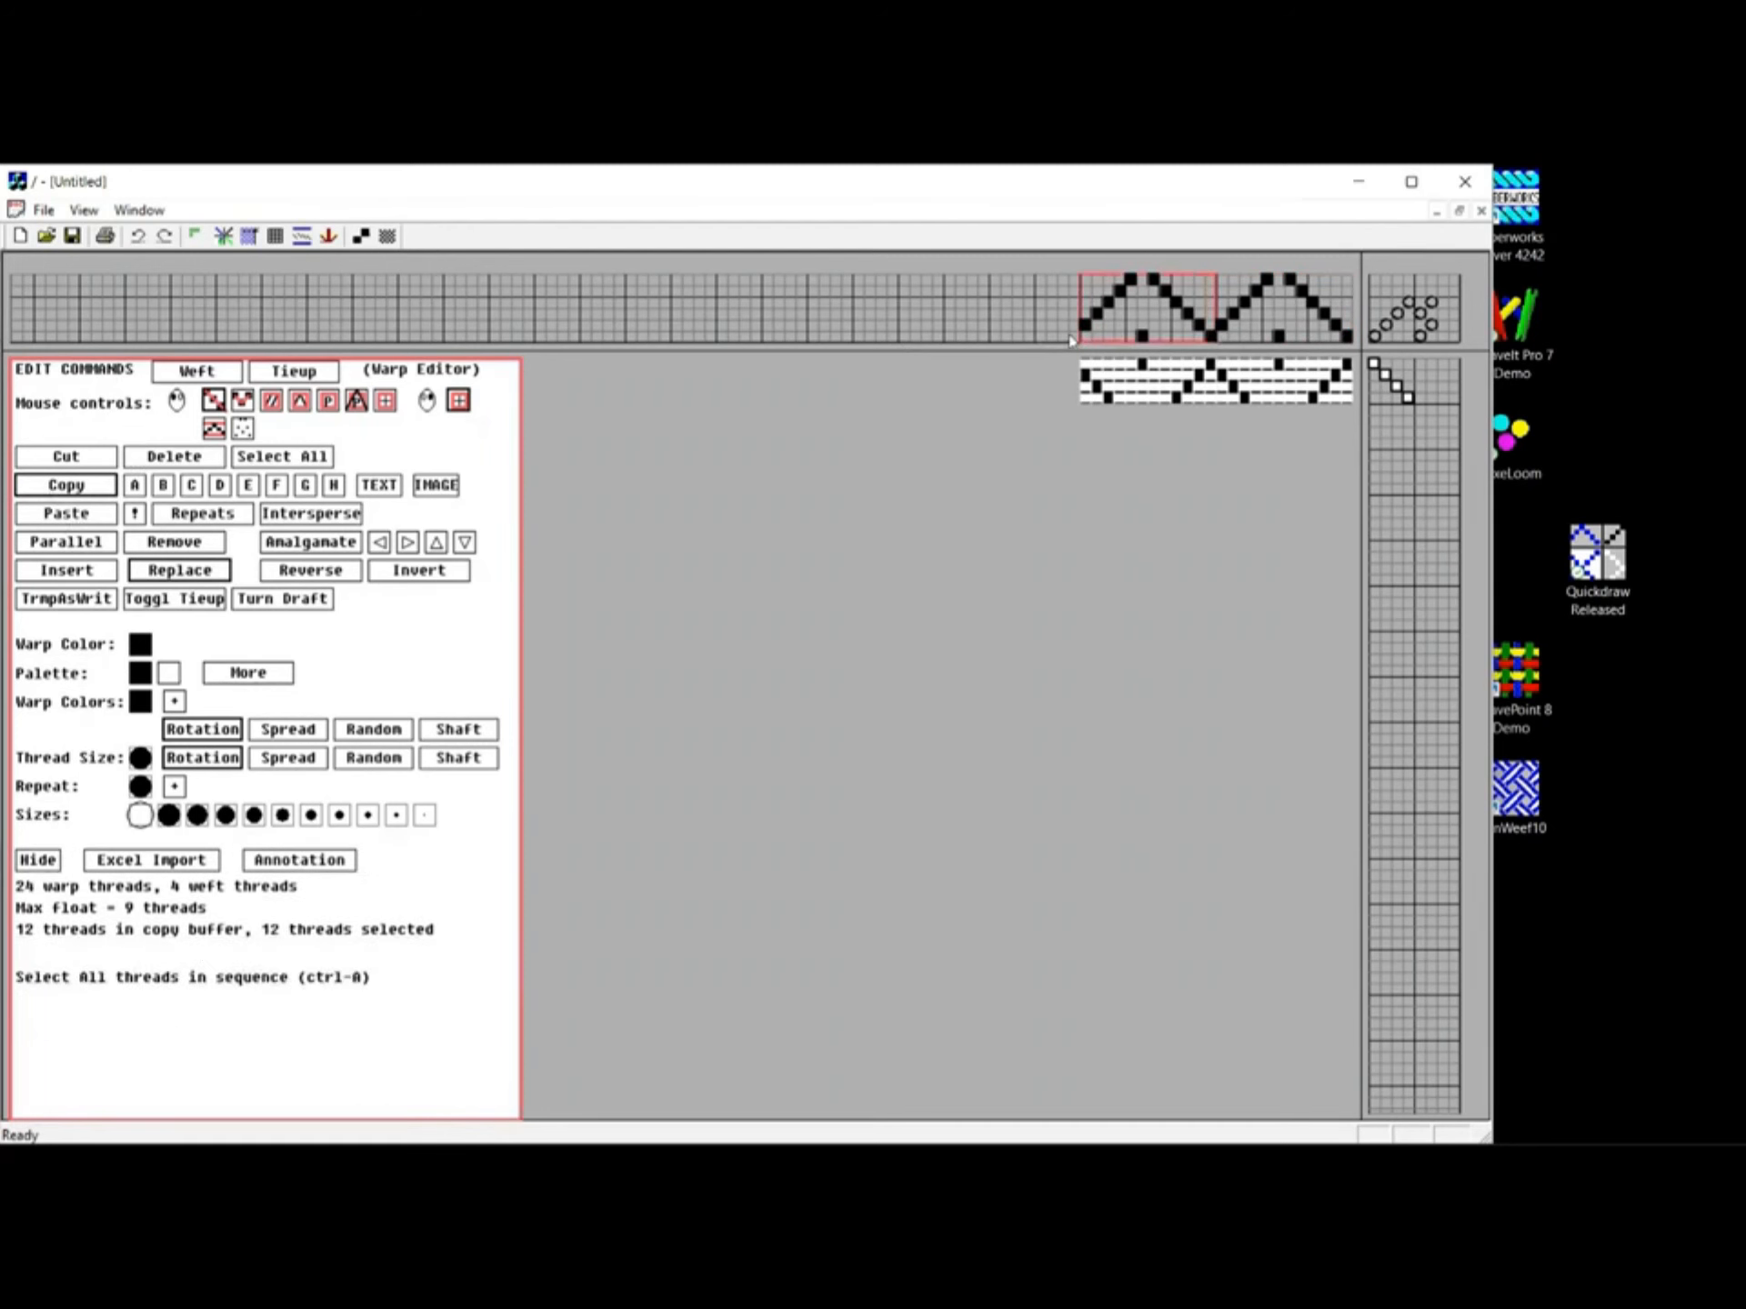
click(1071, 341)
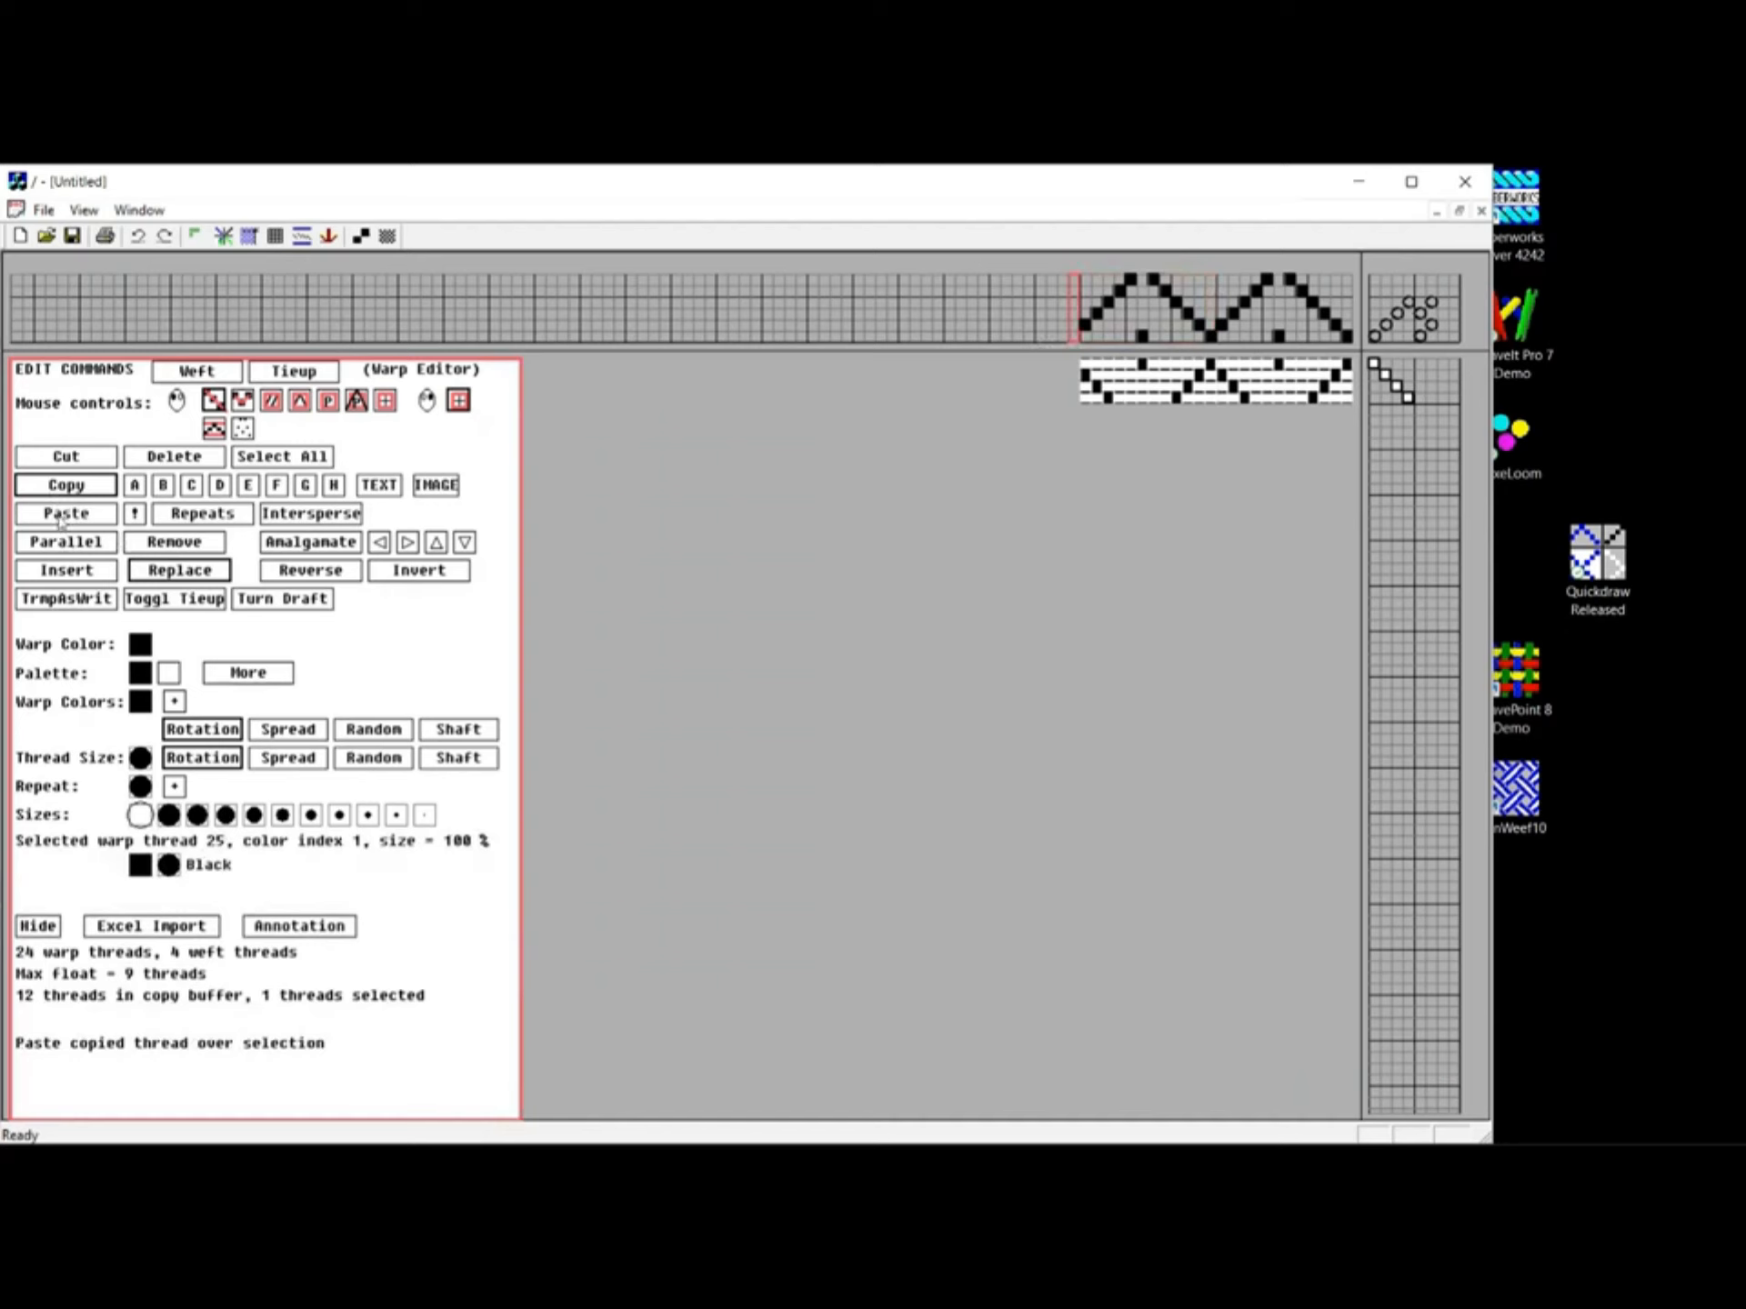
click(62, 518)
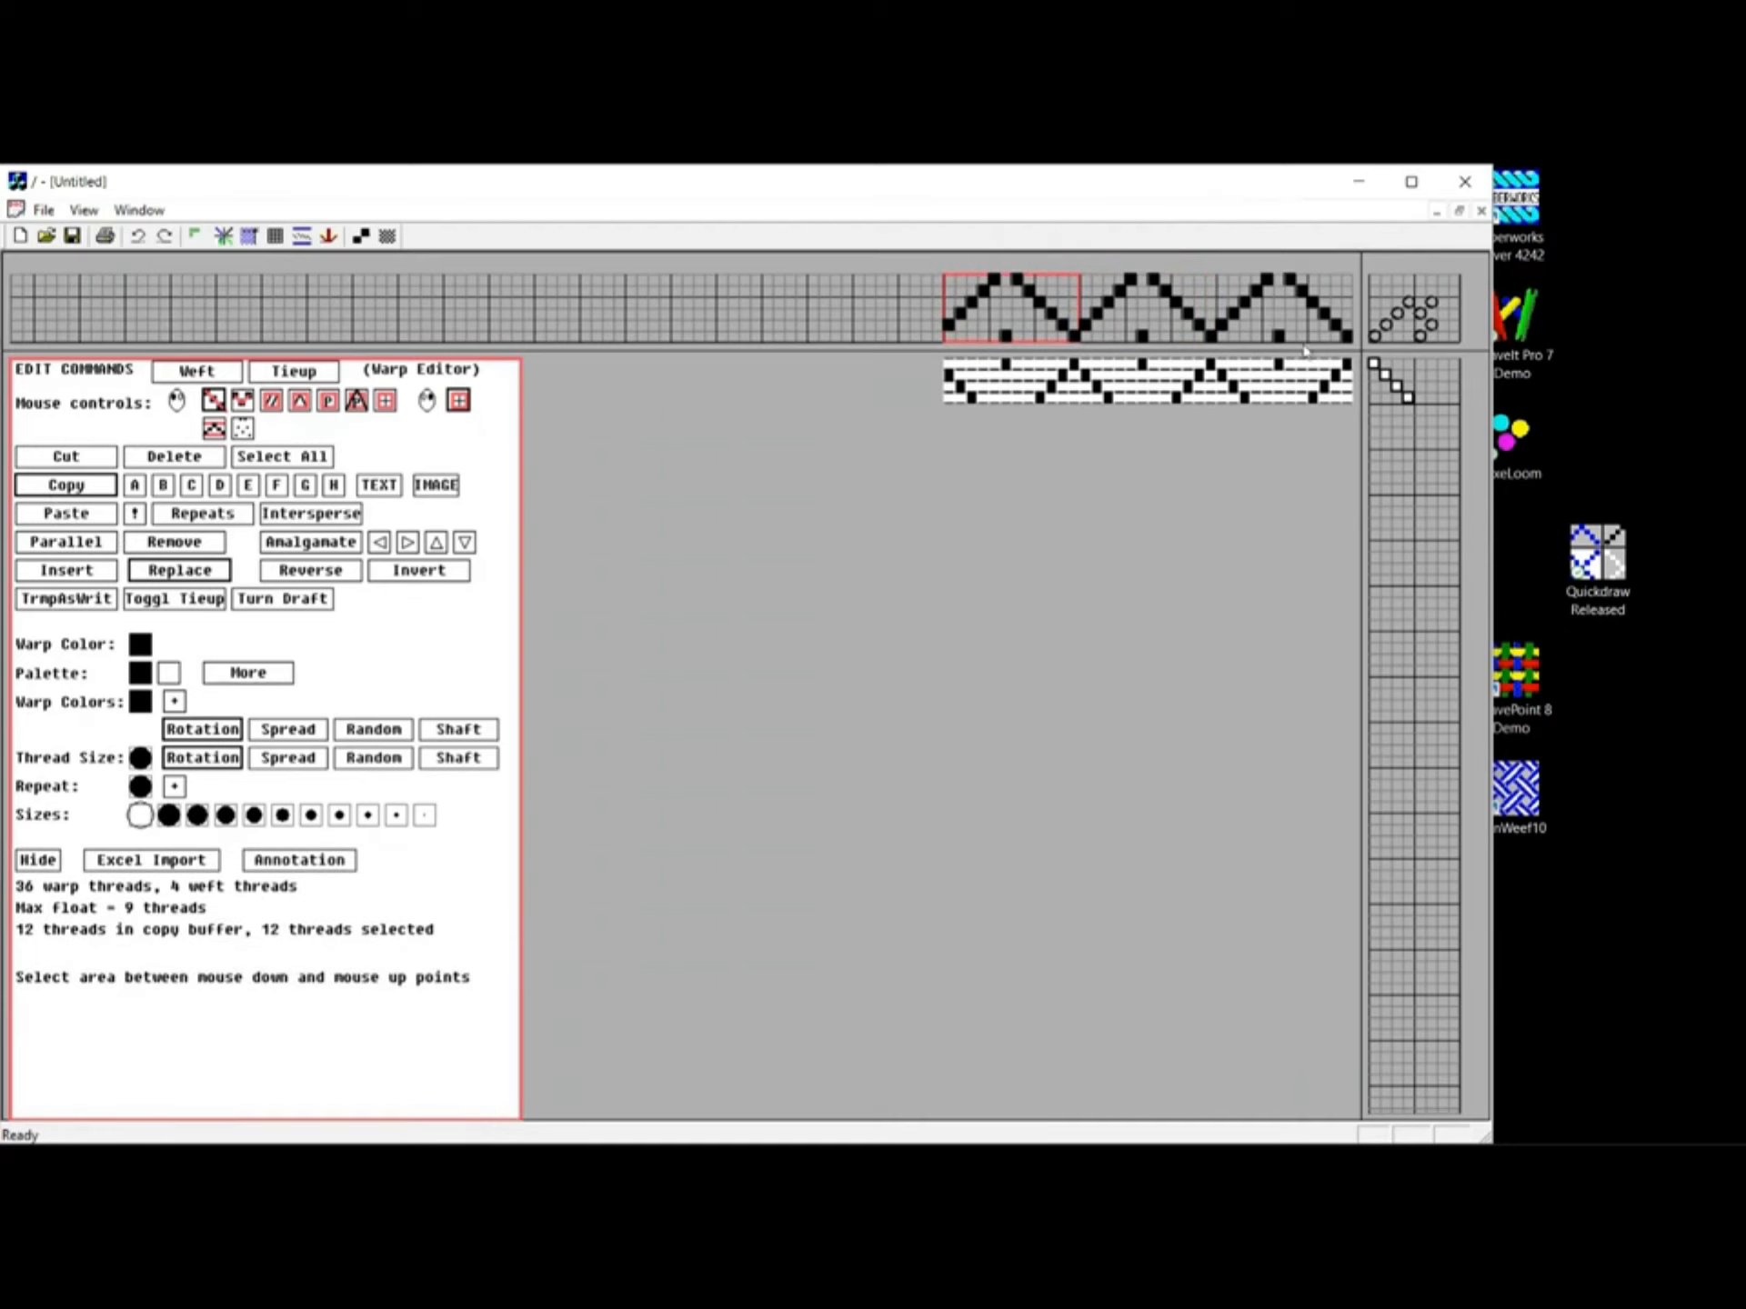
Mark the ties on shafts 2 and 4 of the first treadle and extend its pattern as diagonals across treadles 1 to 6
click(1376, 333)
click(1375, 303)
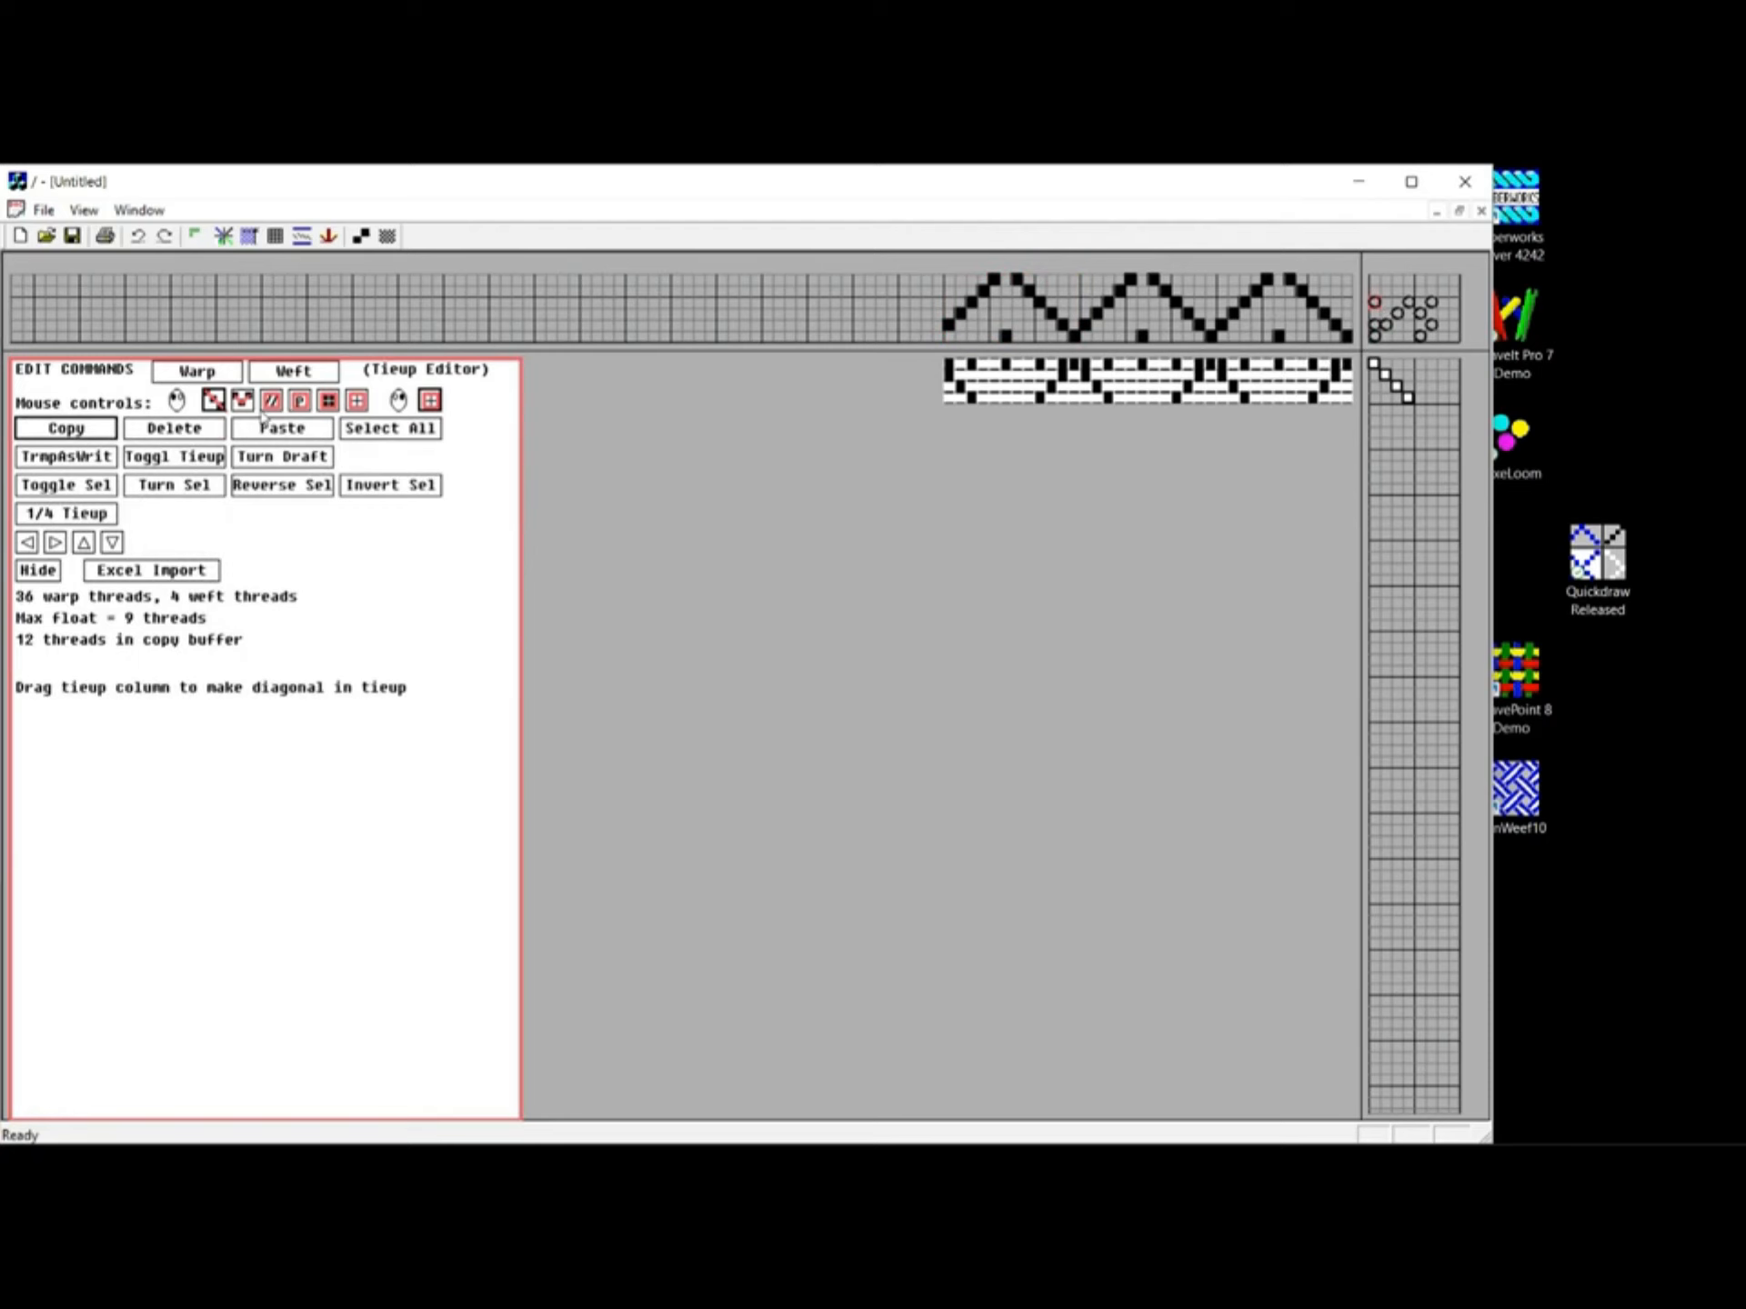
click(272, 401)
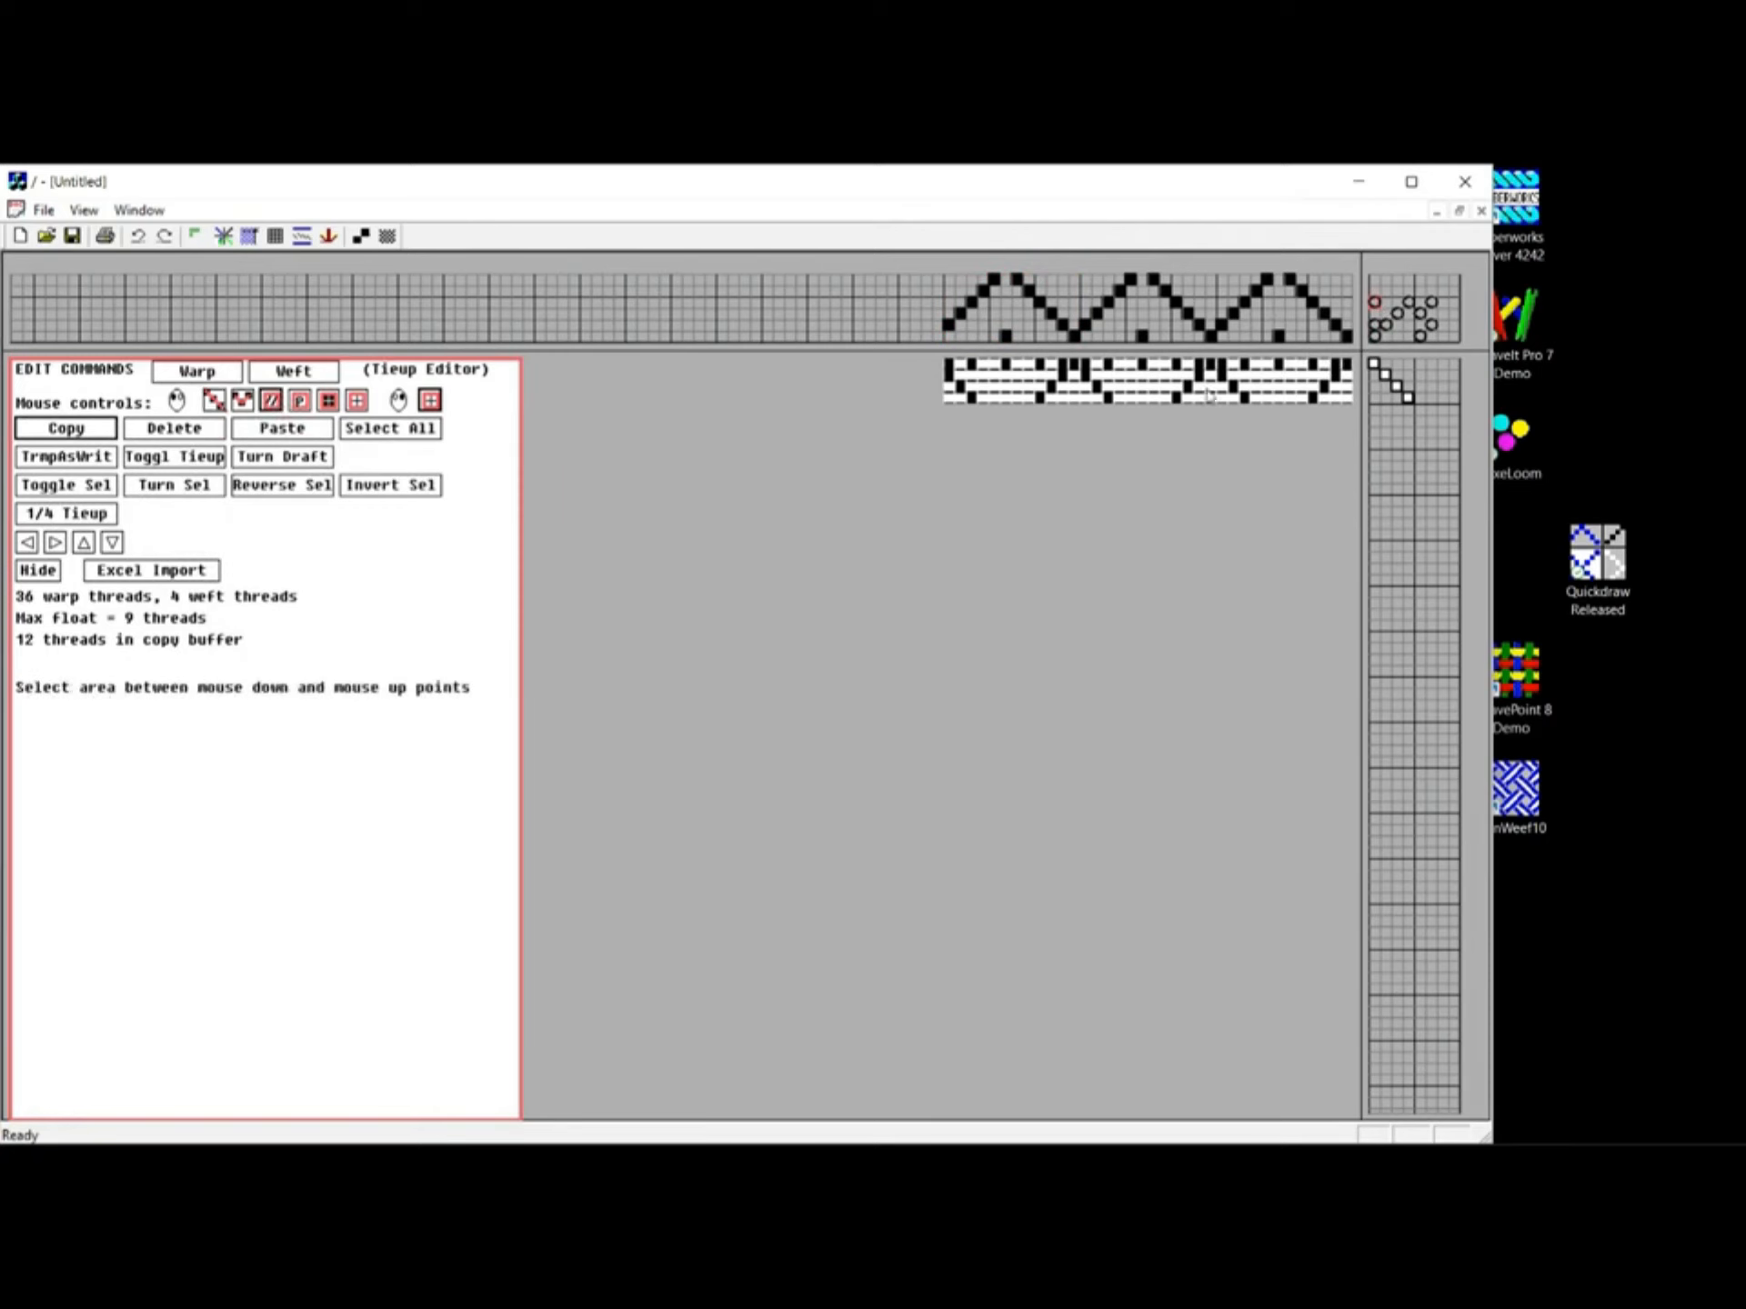
drag(1376, 338, 1444, 320)
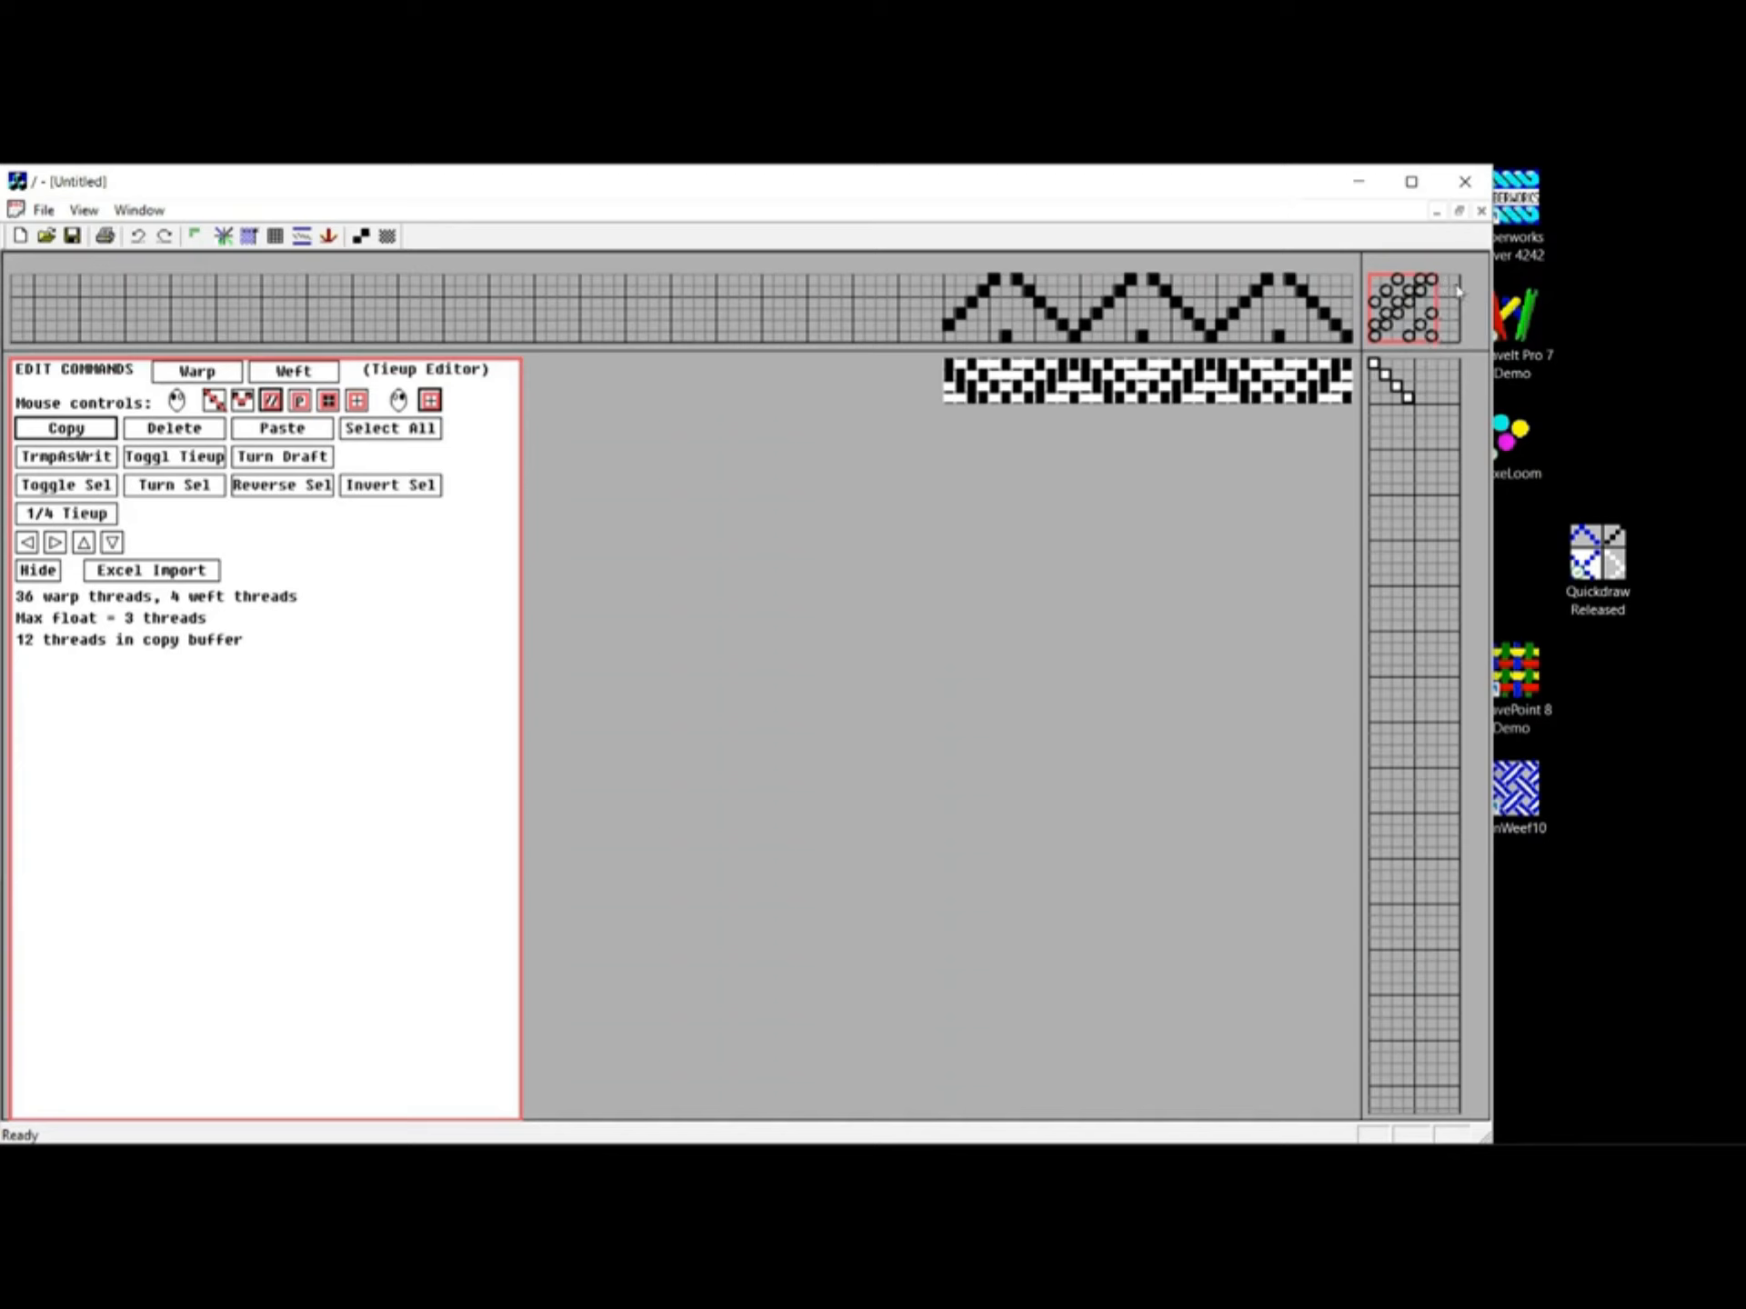
Add alternating ties for plain weave on treadles 7 and 8, with odd shafts on 7 and even shafts on 8
click(1454, 280)
click(1443, 291)
click(1454, 302)
click(1444, 337)
scroll(1274, 494, up, 1)
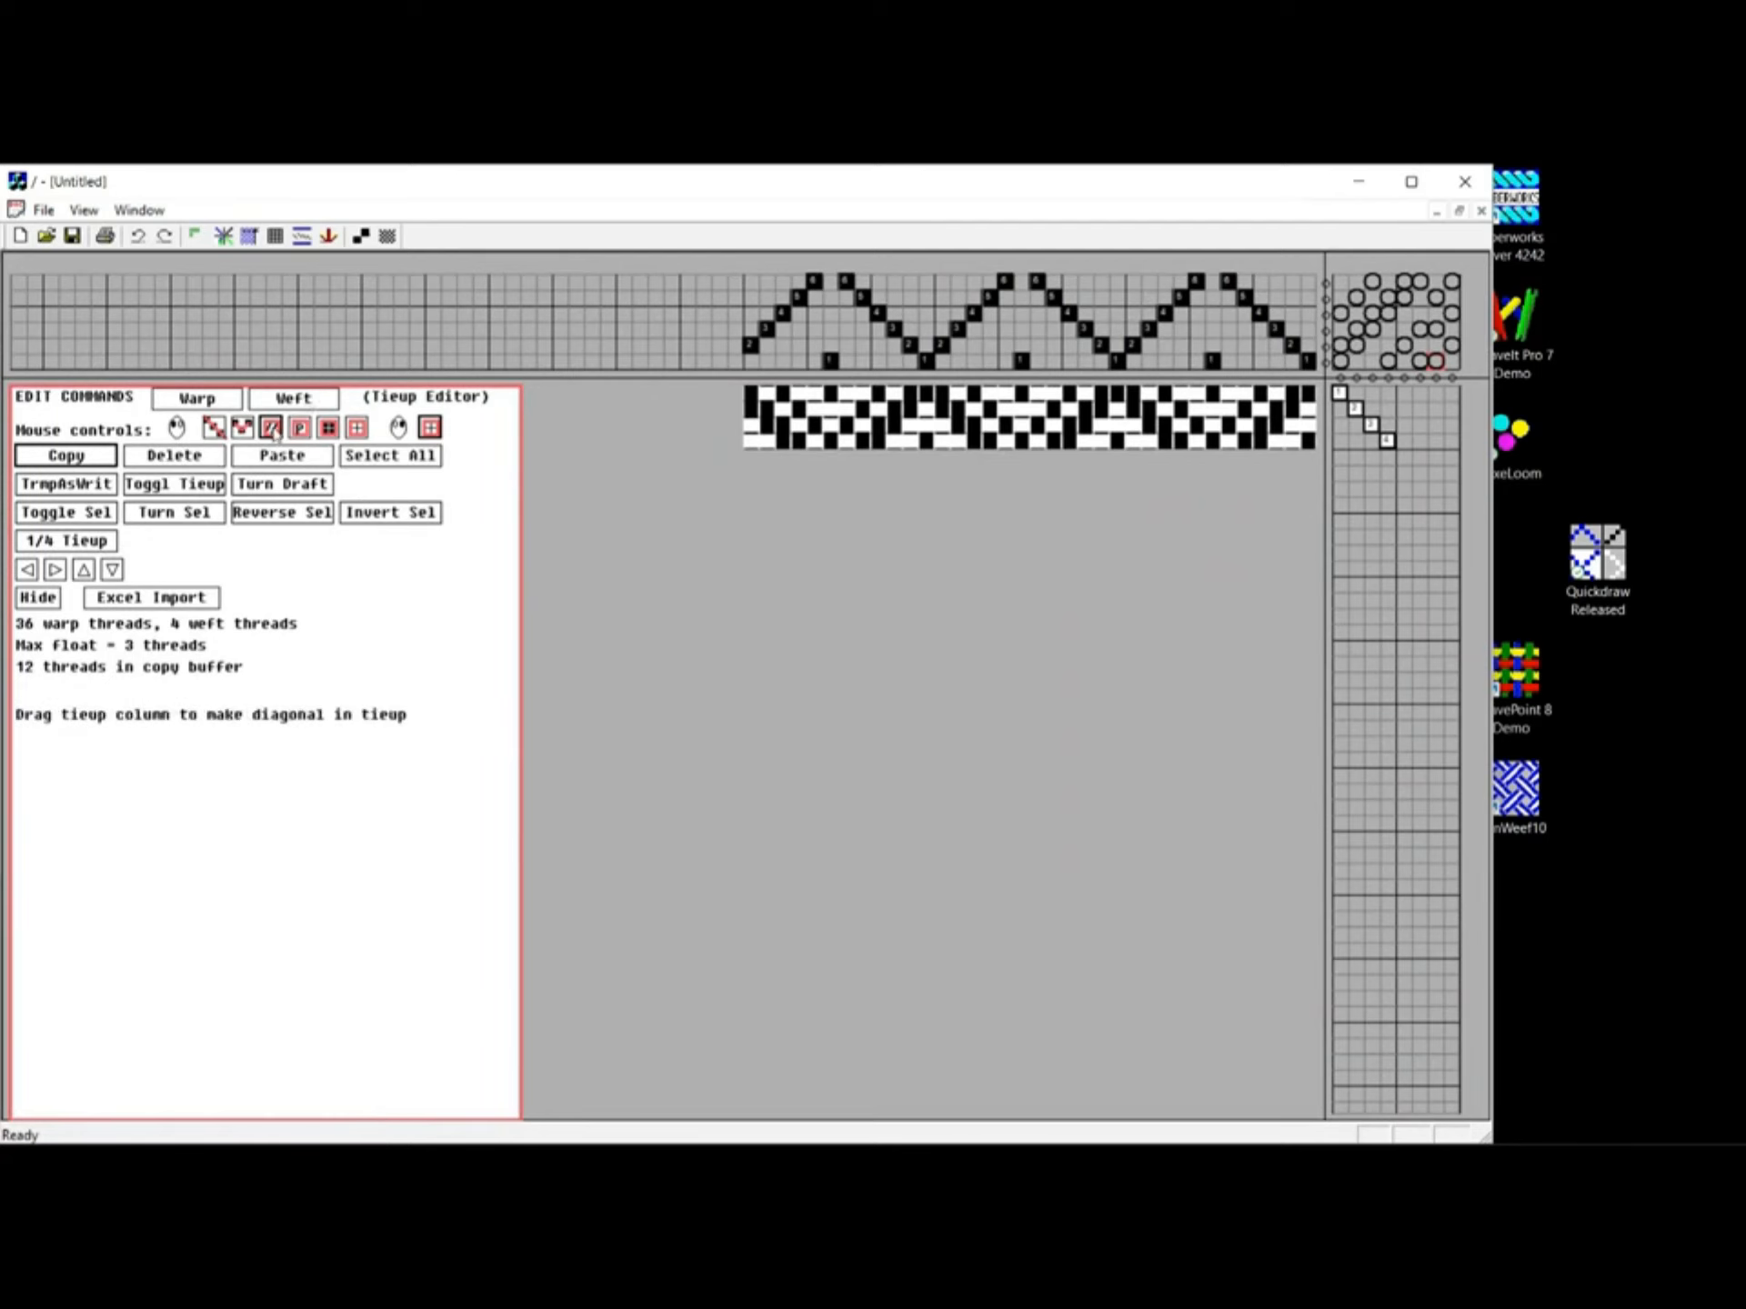
Draw the treadling sequence downwards from the first pick on treadle 1
click(286, 403)
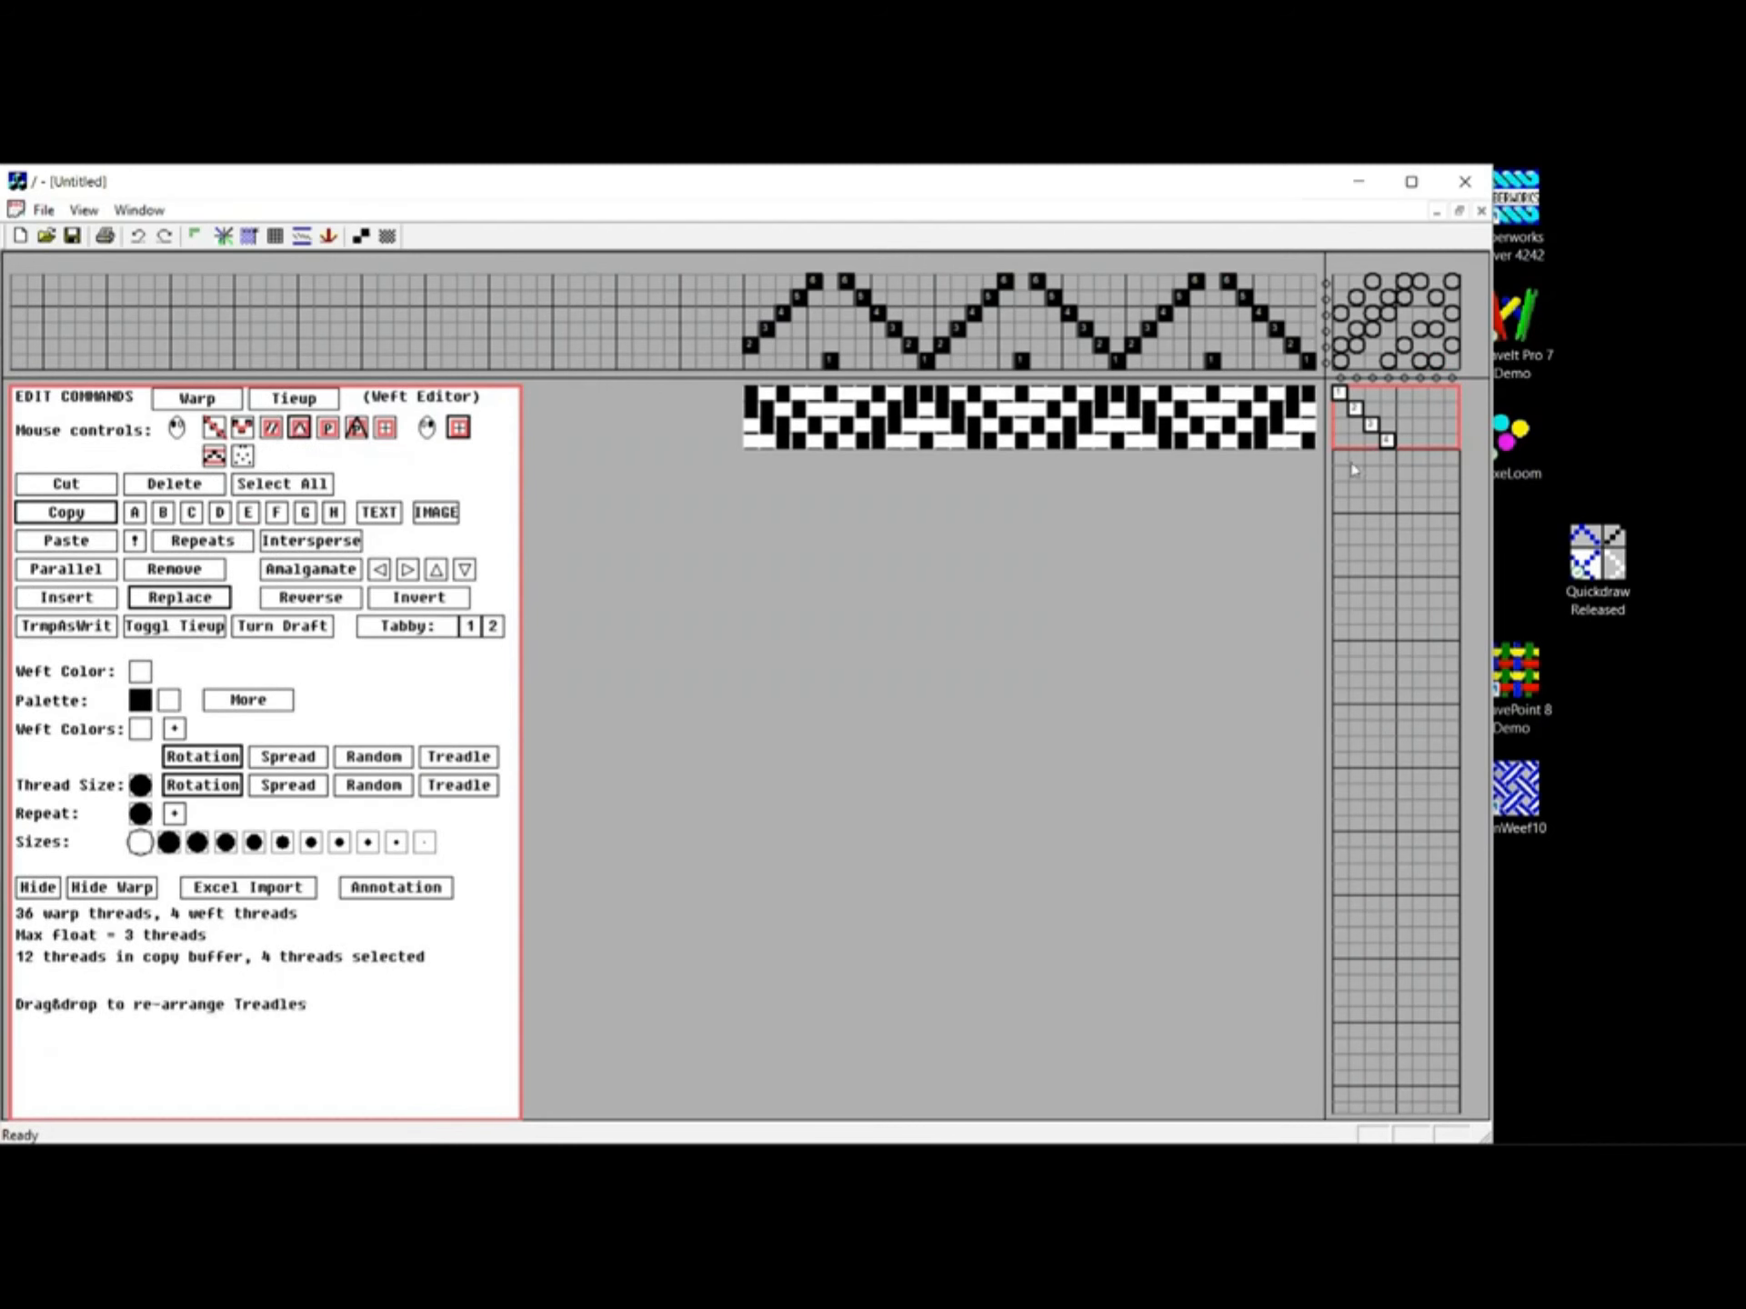
drag(1338, 395, 1436, 851)
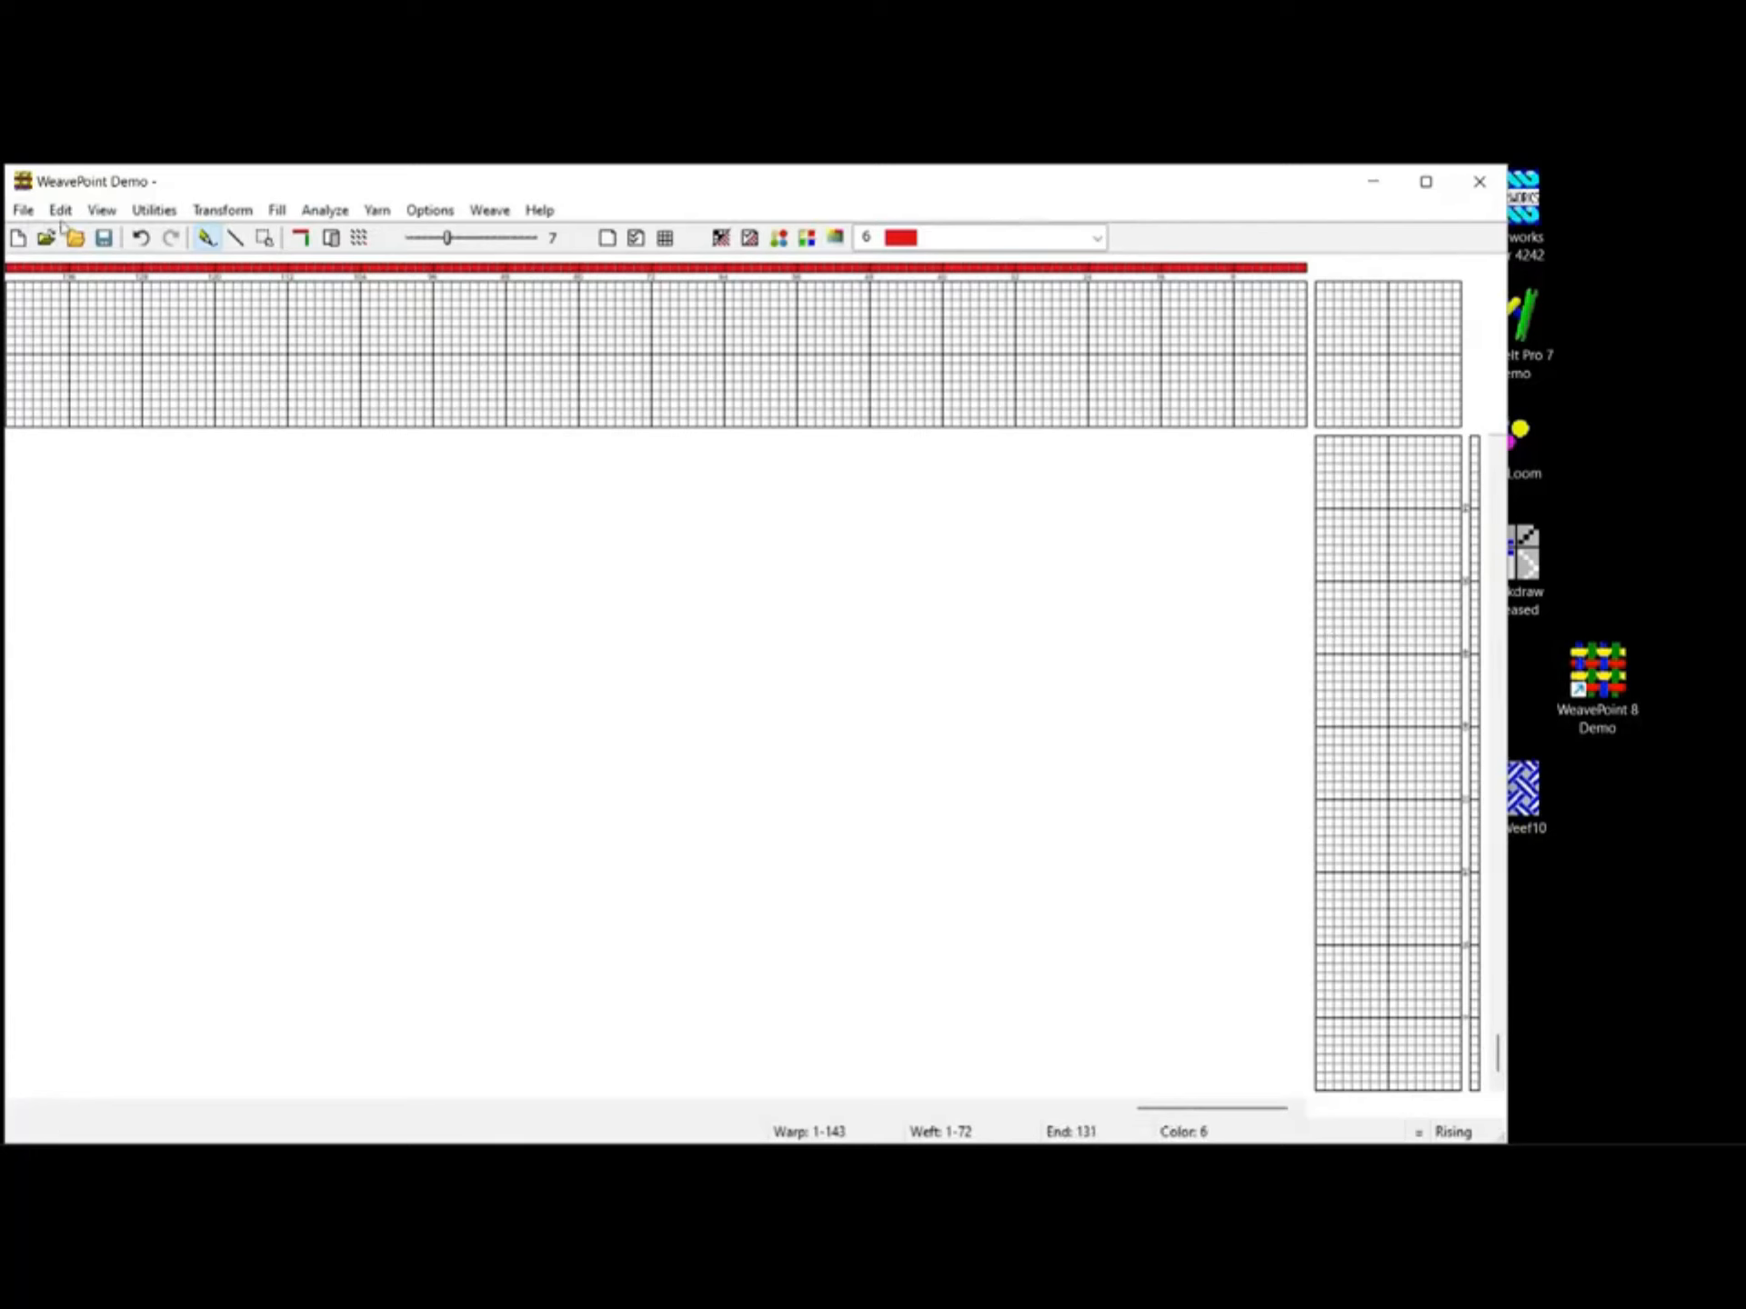
In WeavePoint, open the draft options, look at the drawdown style settings and set the loom to 6 shafts
click(438, 222)
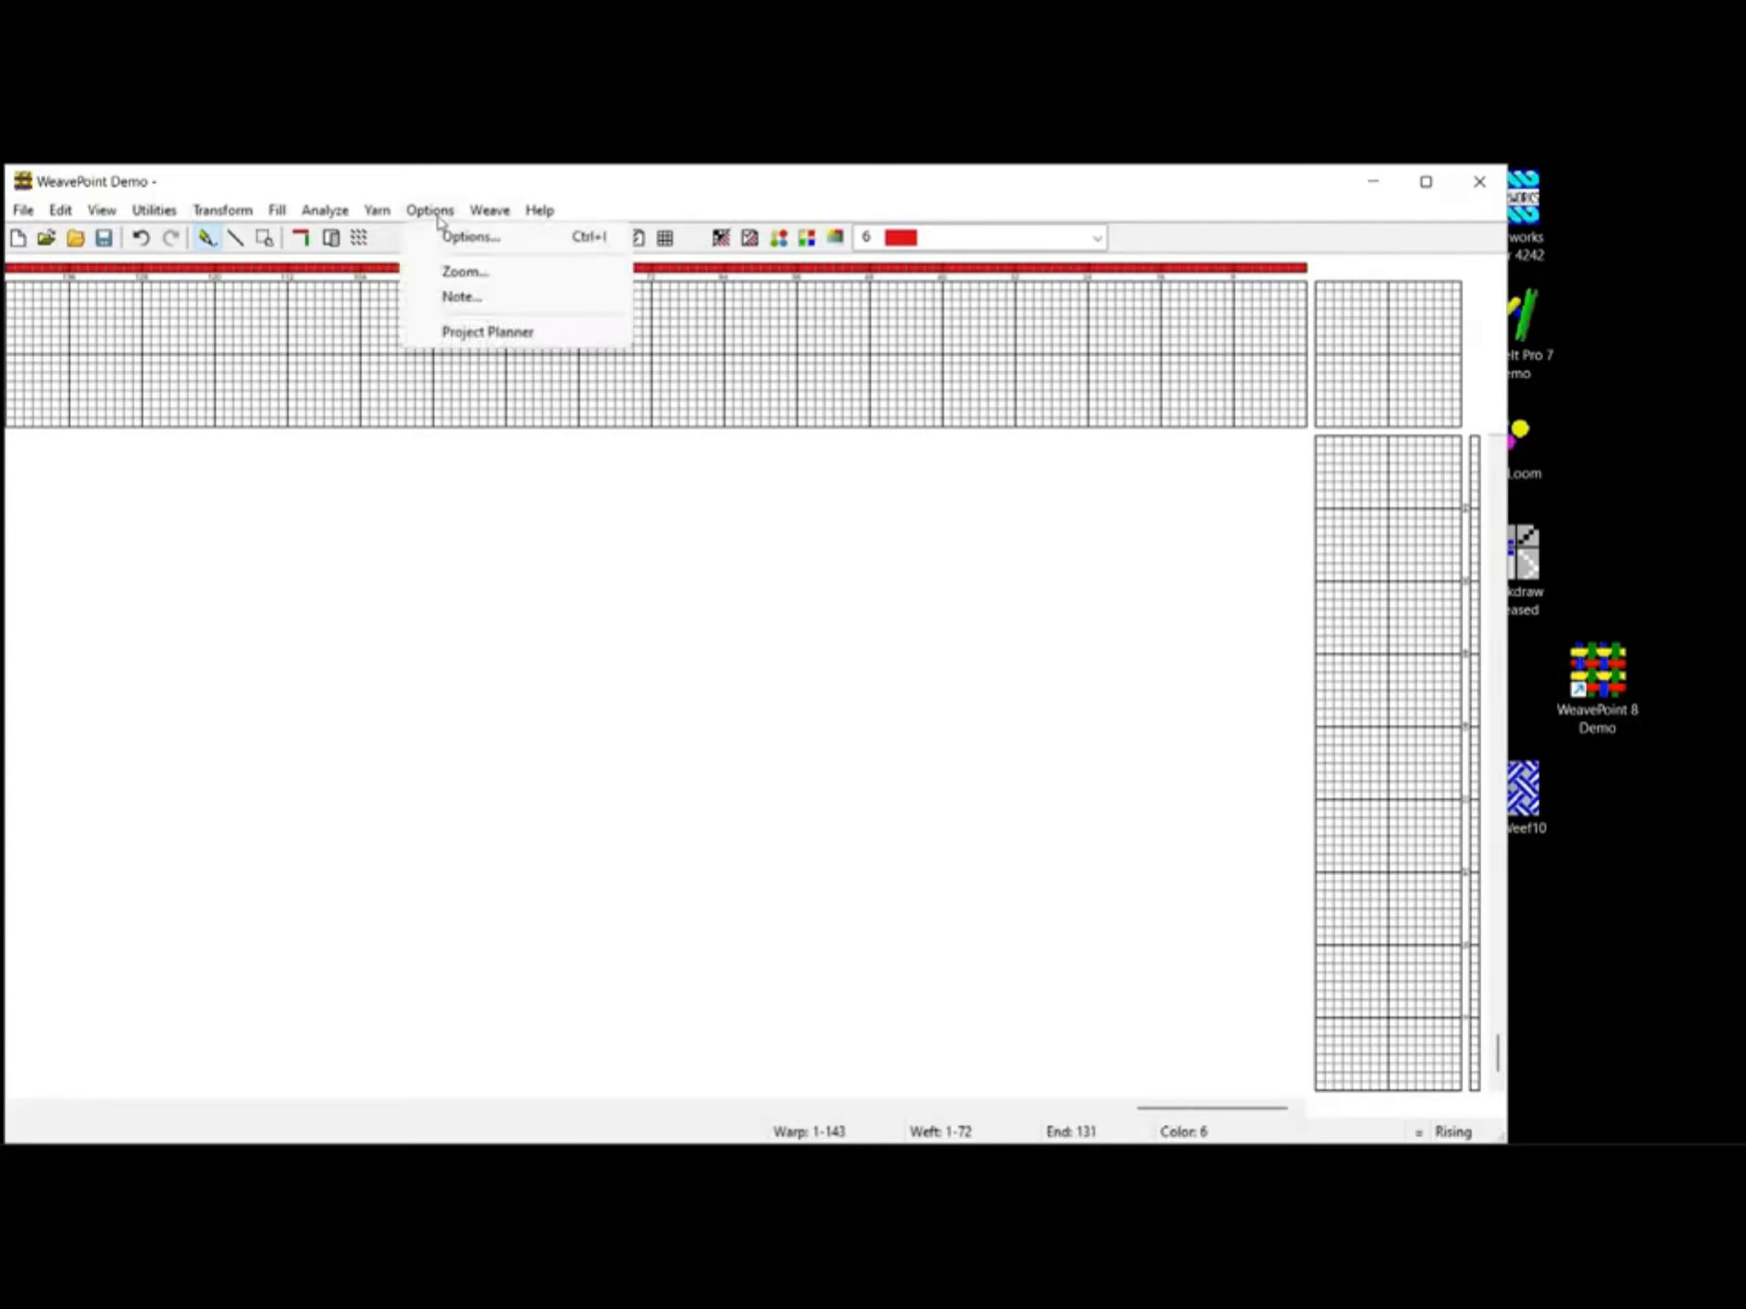
click(465, 237)
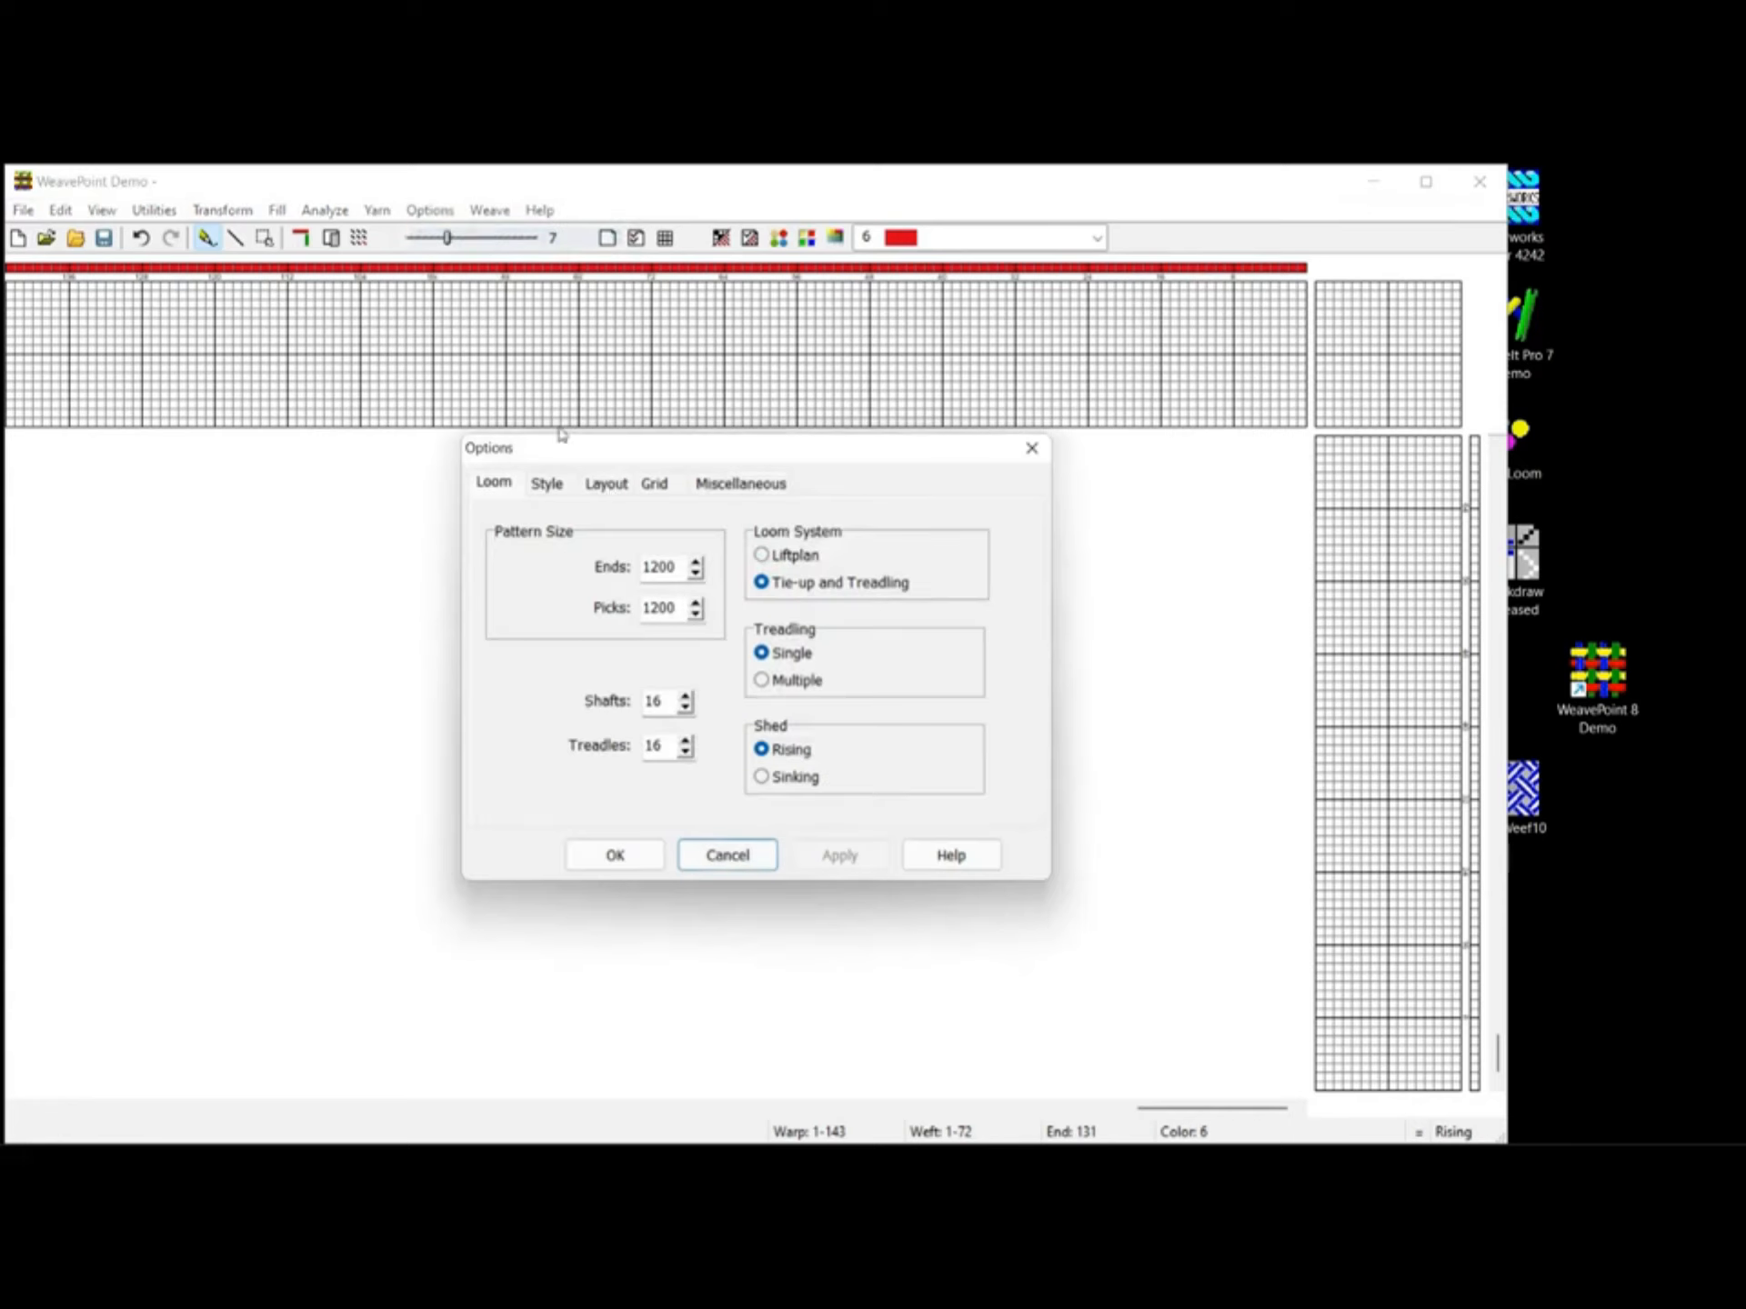
click(551, 485)
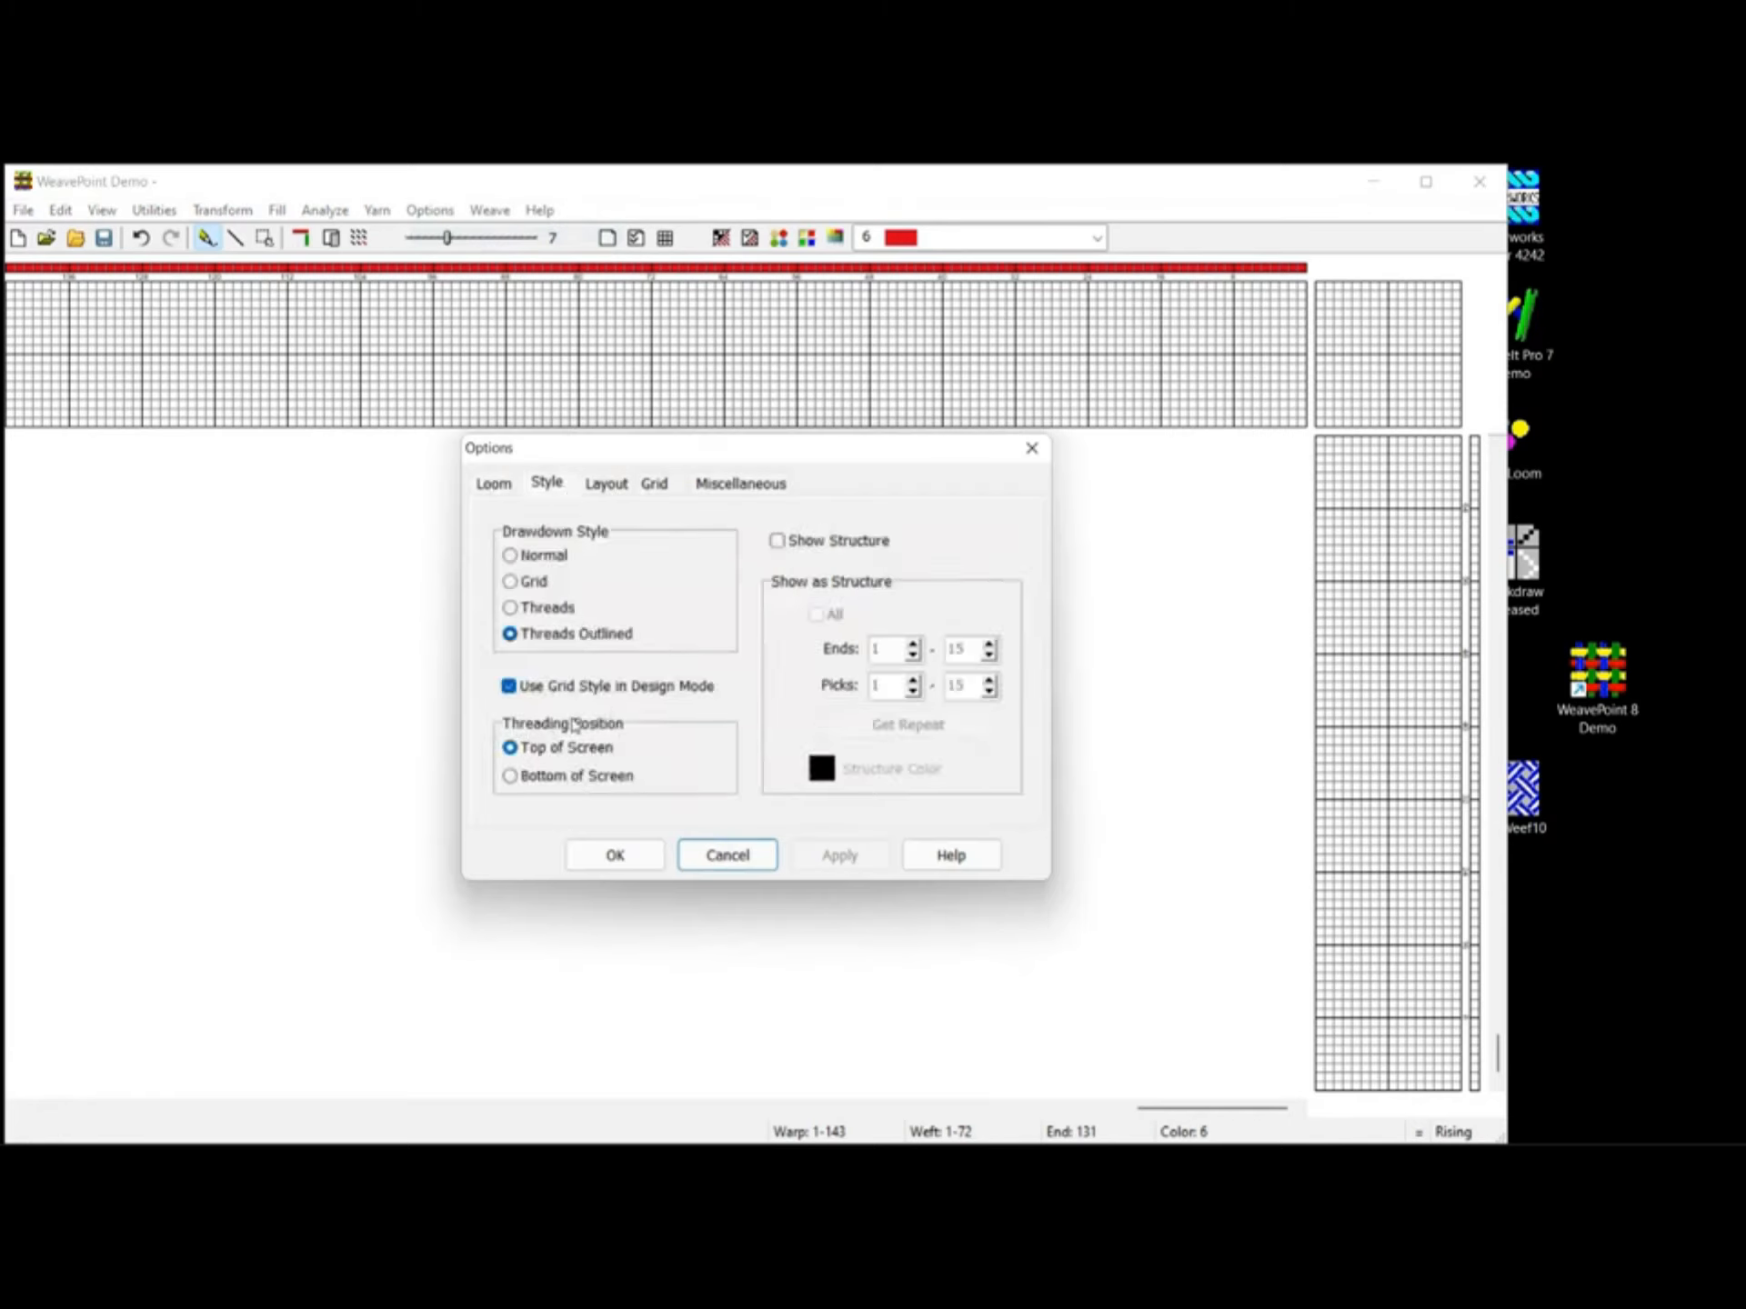
click(496, 486)
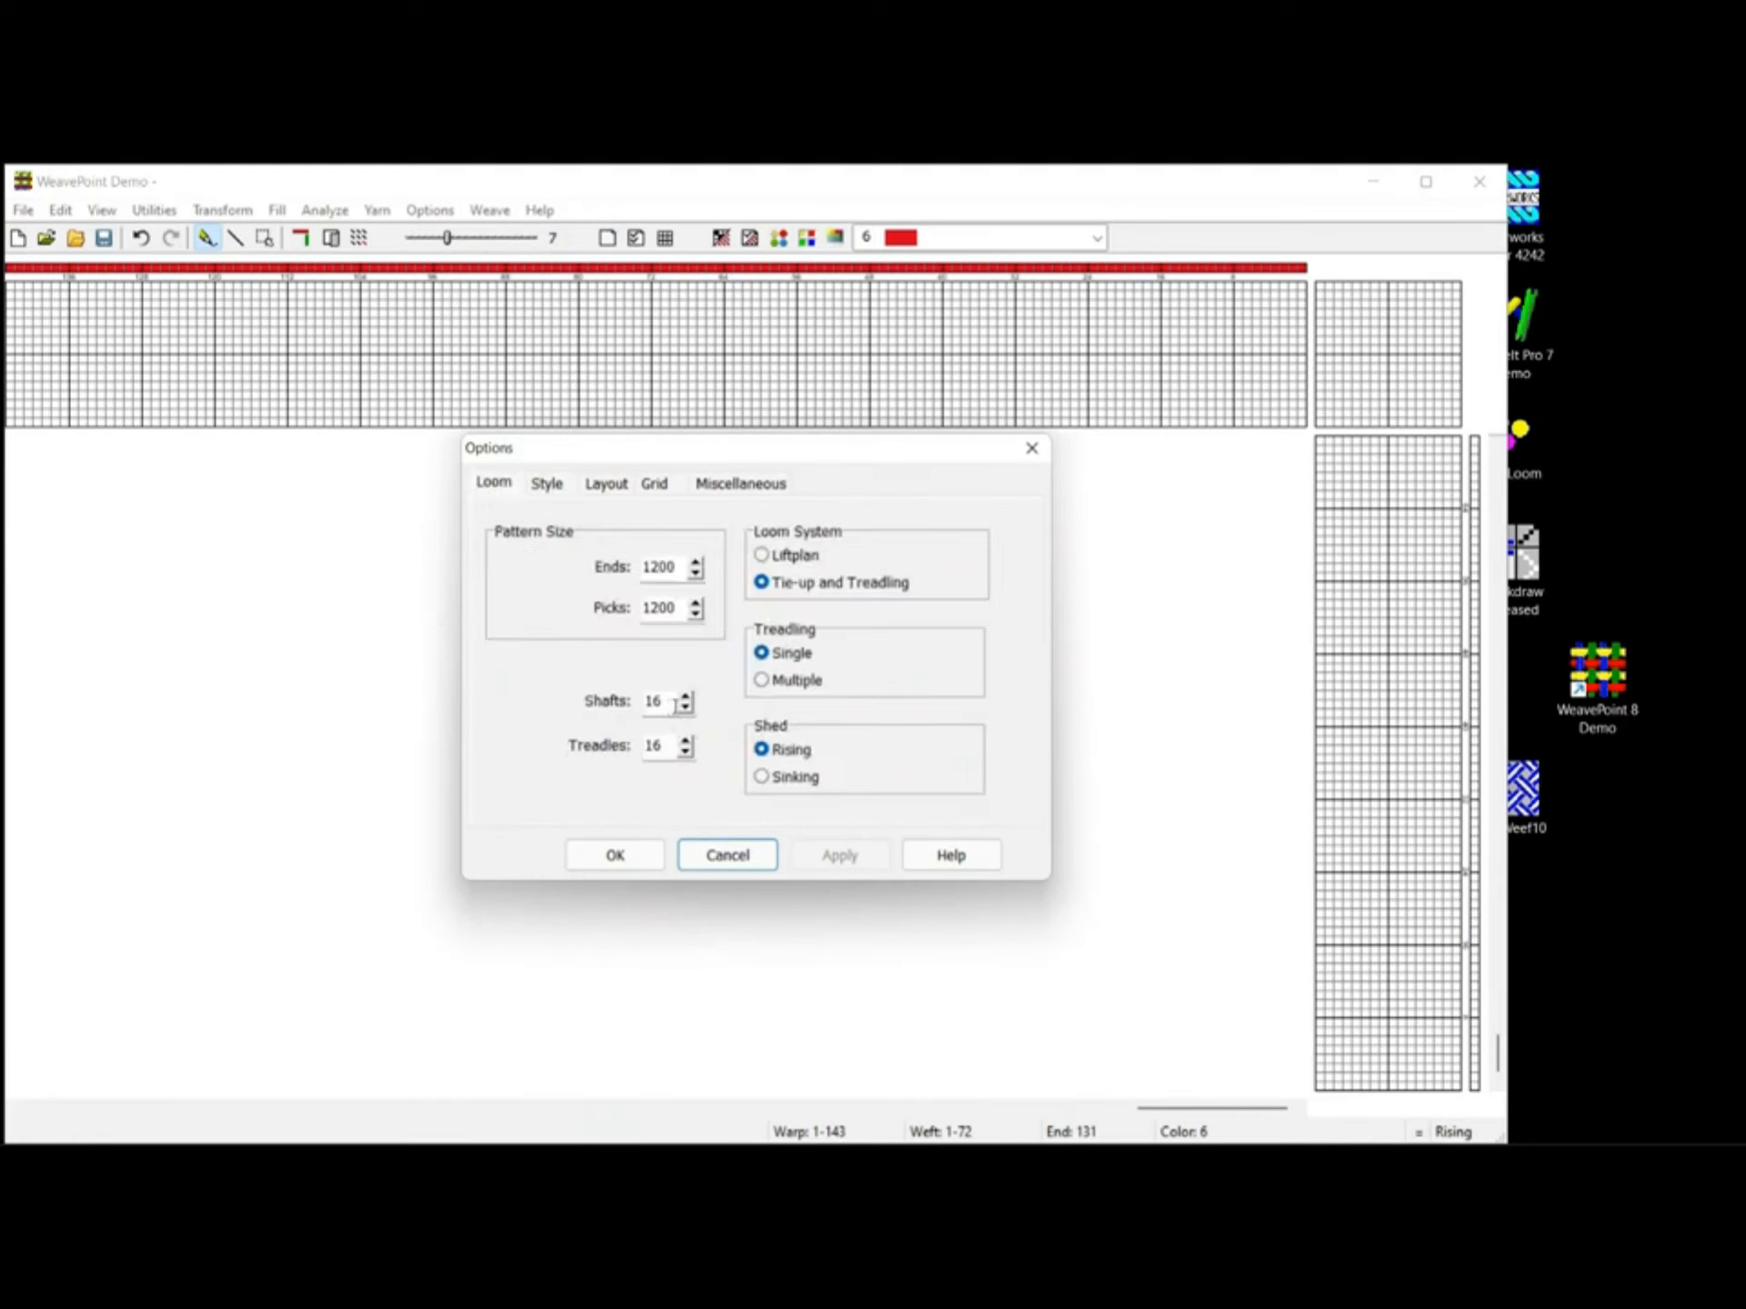
click(684, 707)
click(685, 708)
click(685, 707)
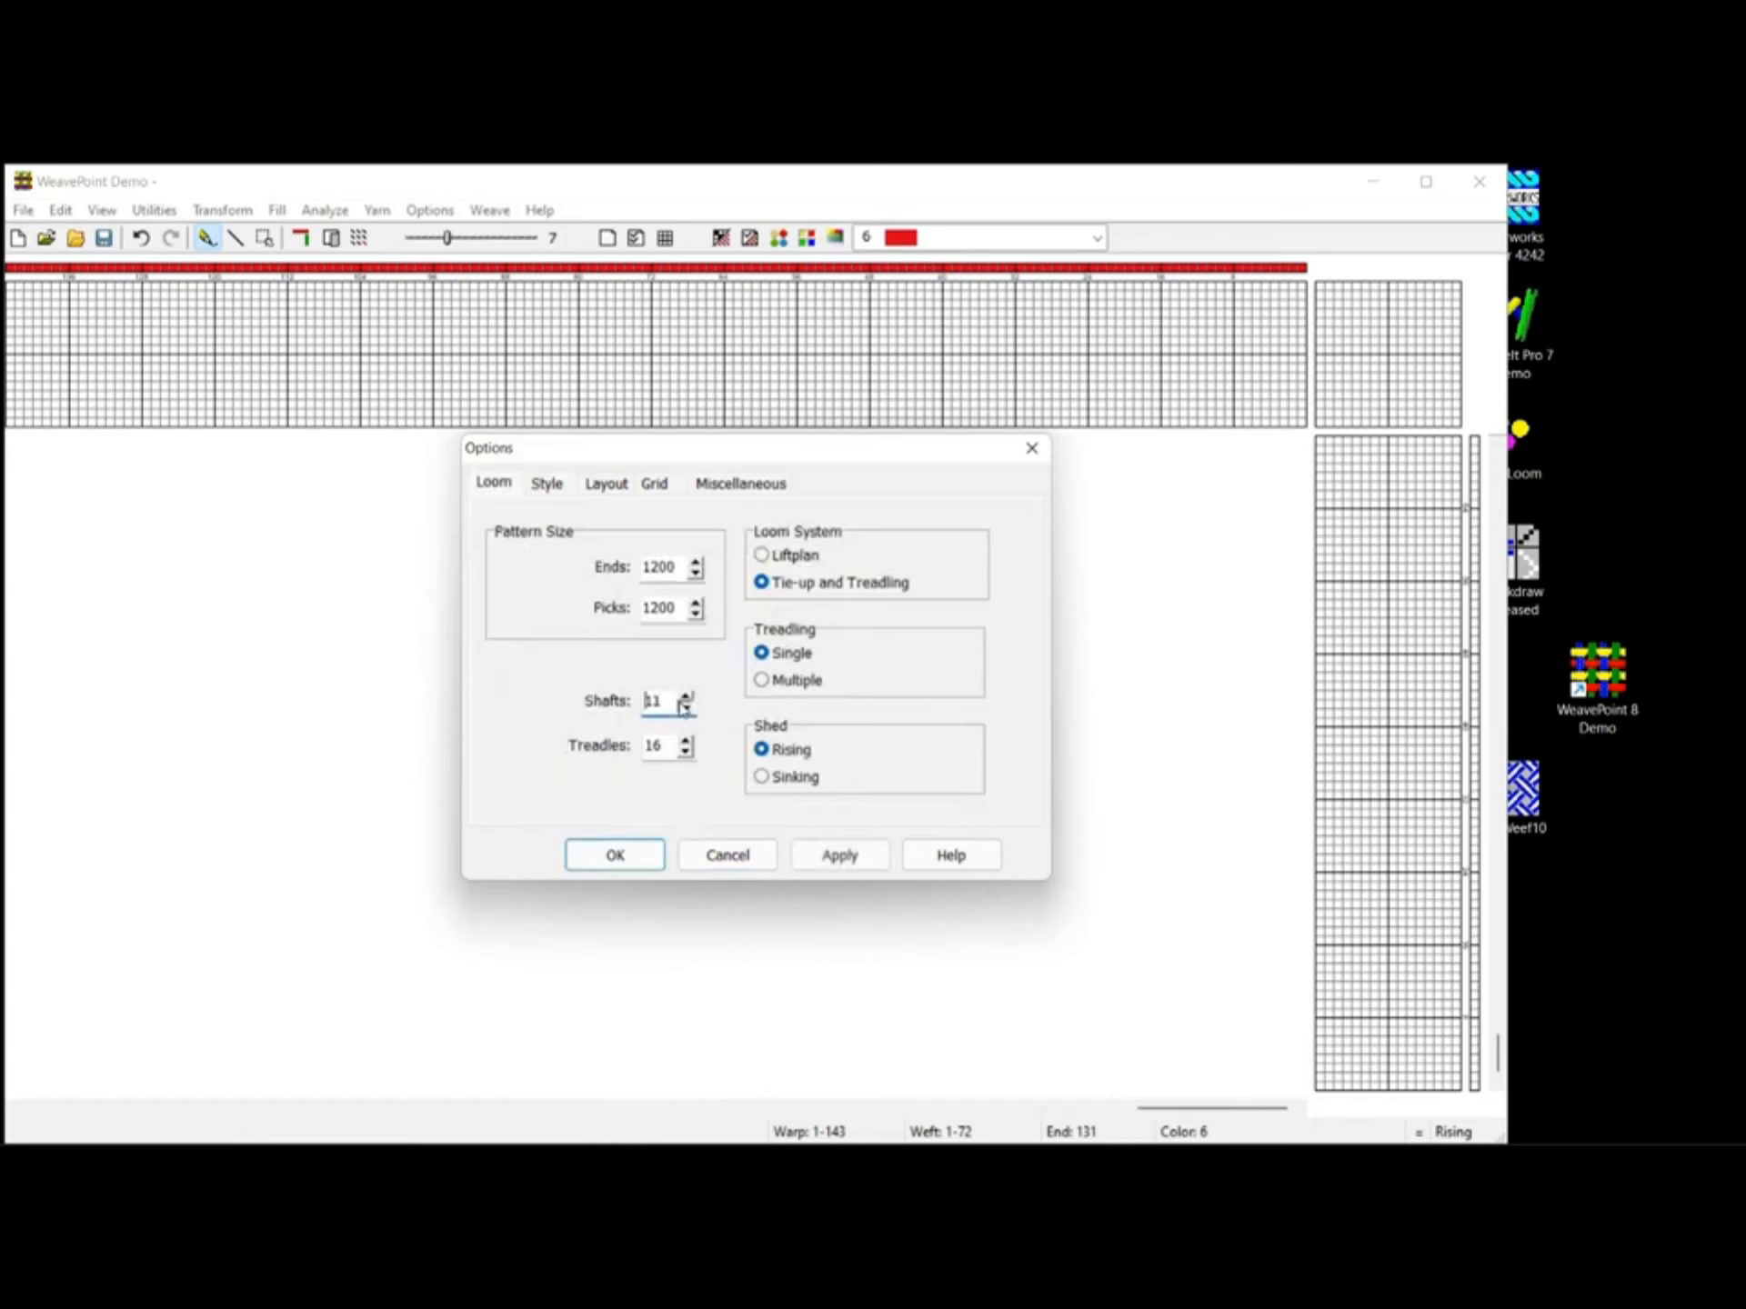
click(682, 706)
click(682, 706)
click(682, 706)
Set the loom to 8 treadles and return to the draft
click(685, 752)
click(685, 752)
click(684, 752)
click(684, 752)
click(689, 741)
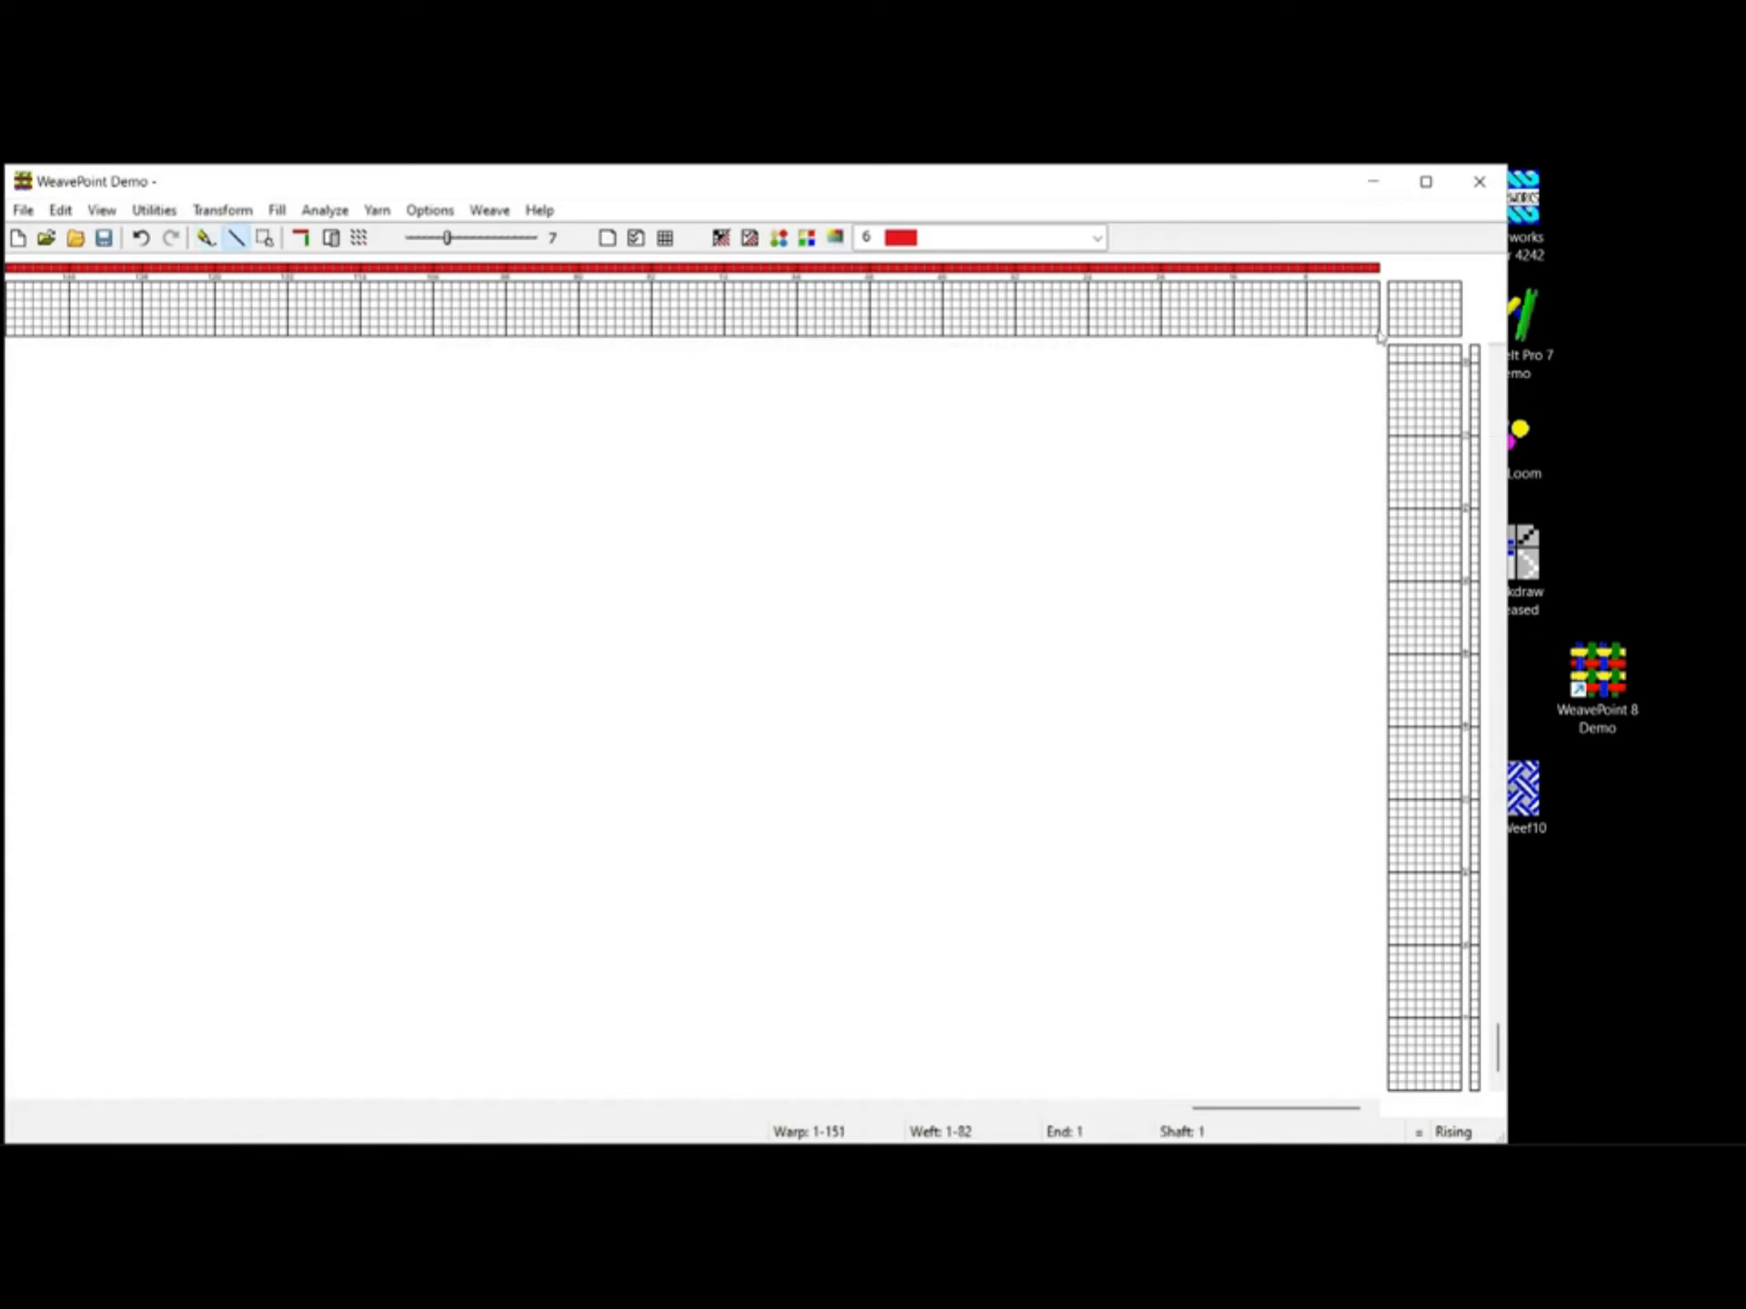
Draw a 12-end threading from the right: shafts 1 up to 6, one end on shaft 1, and shafts 6 down to 2
drag(1373, 335, 1330, 287)
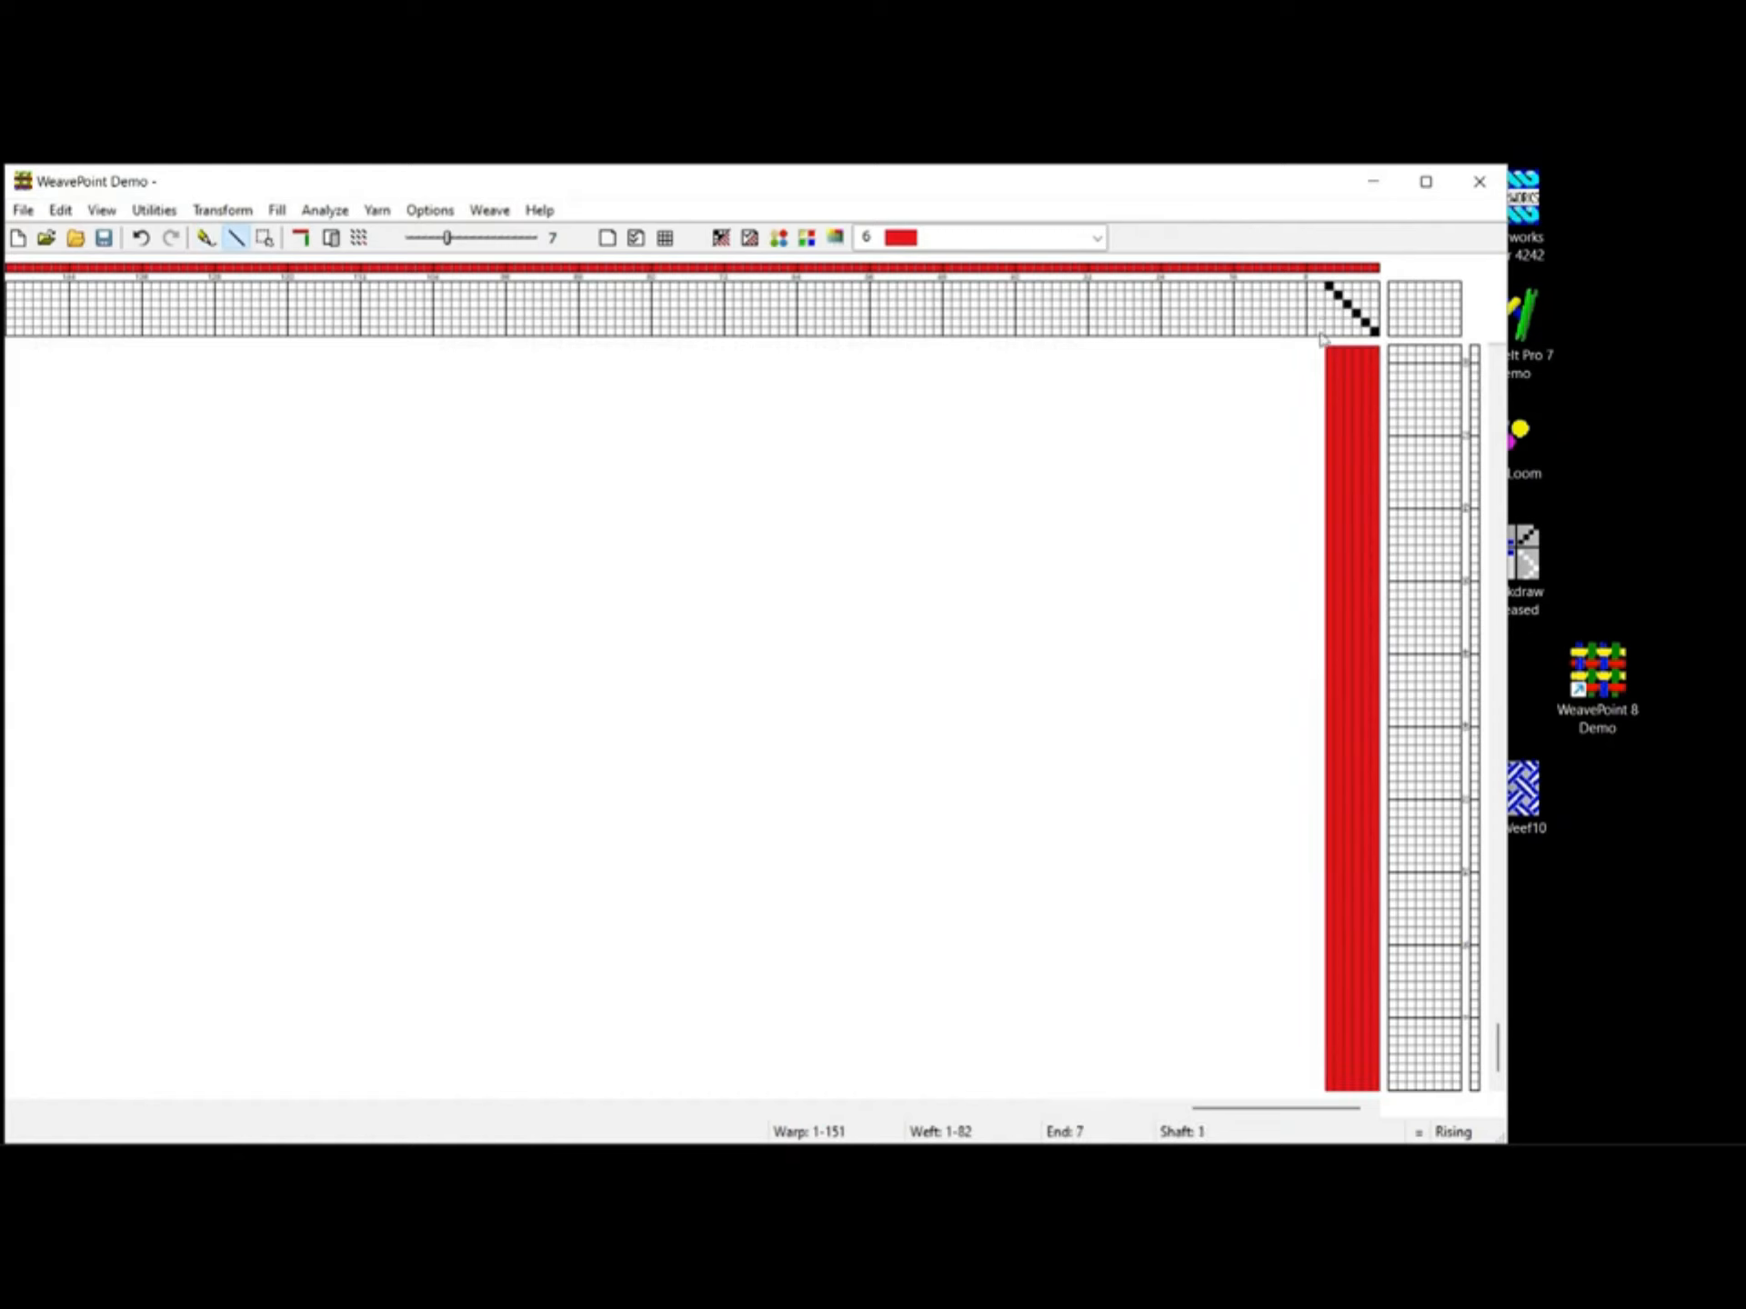
click(1321, 332)
drag(453, 240, 465, 240)
drag(1262, 291, 1217, 338)
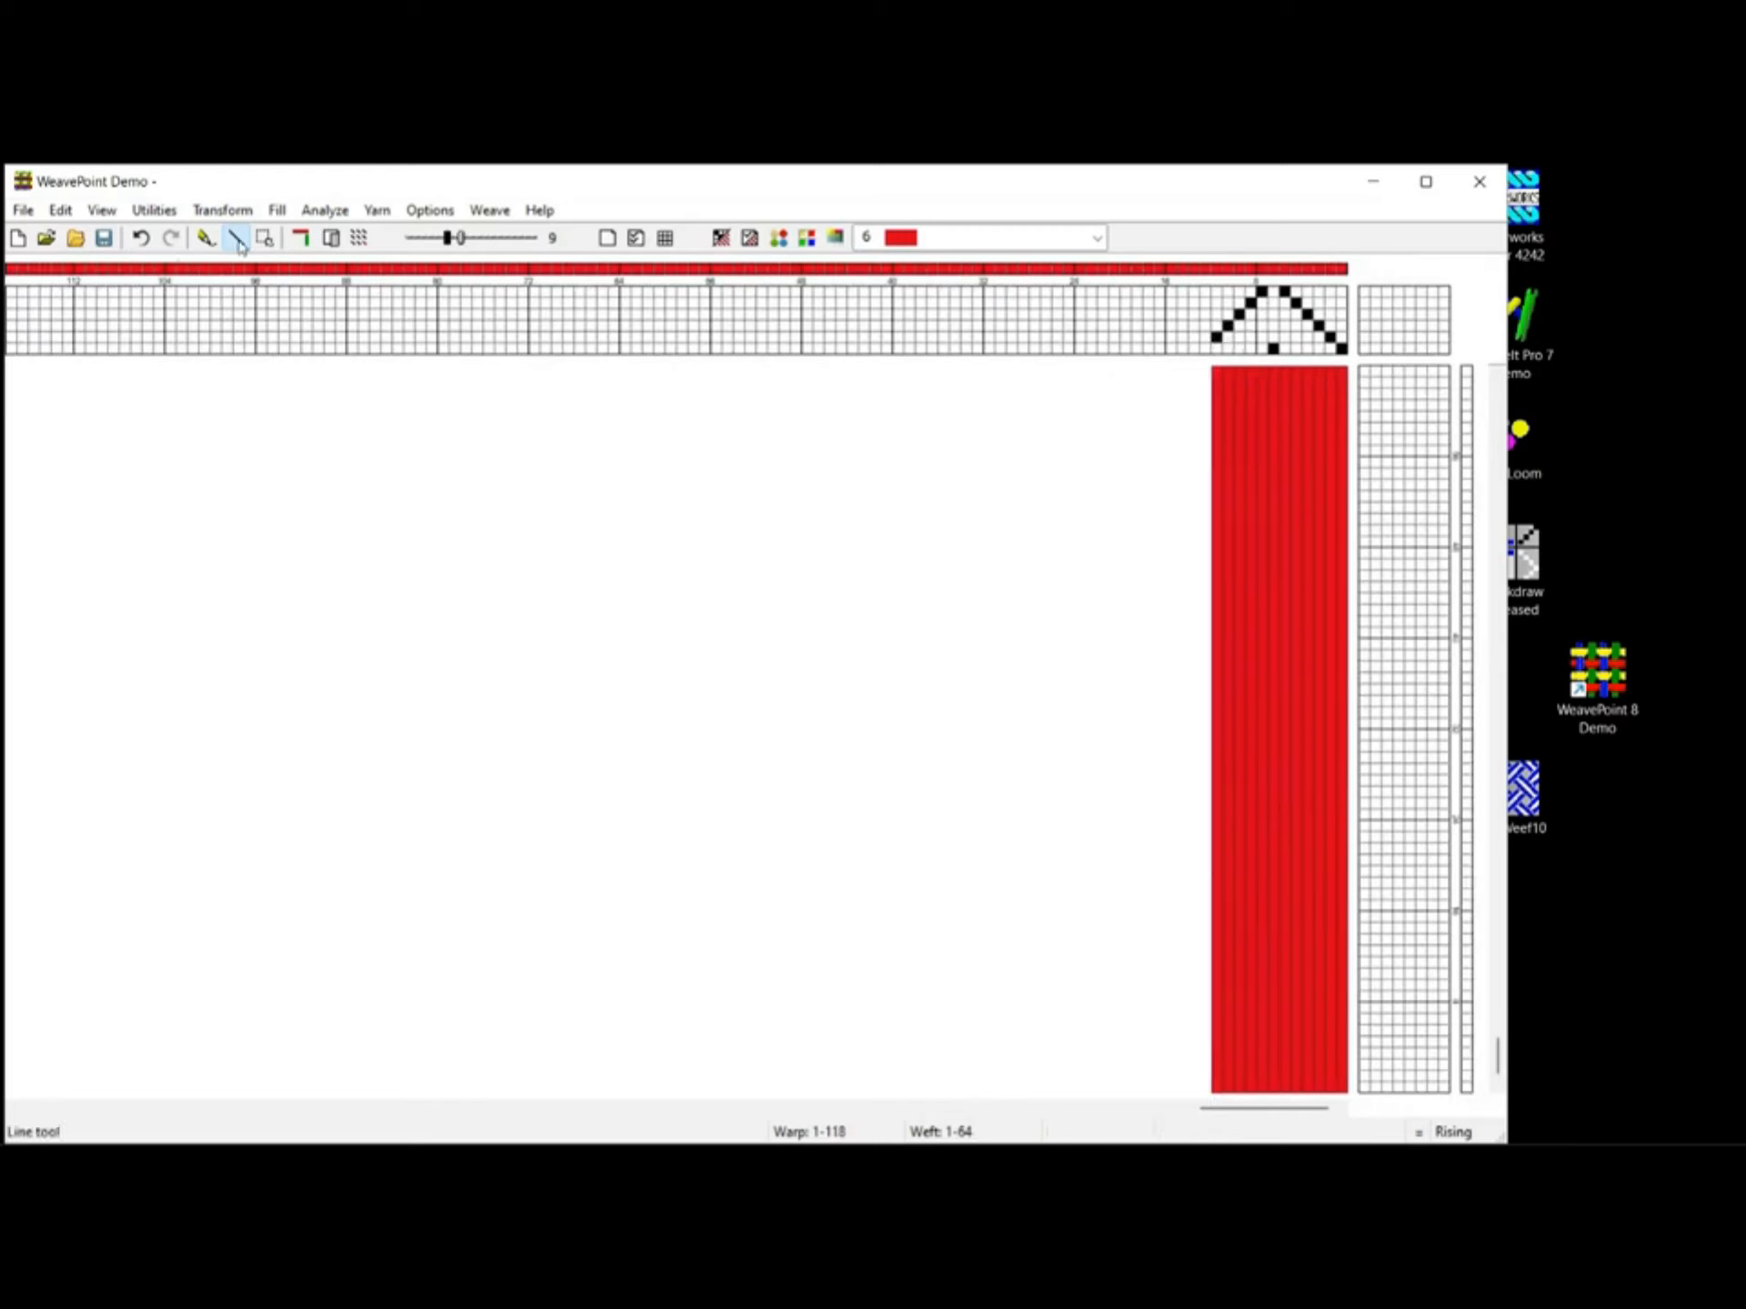
Copy the 12-end threading and paste it twice to the left of the original, covering ends 13 to 36
click(265, 240)
mouse_move(1342, 349)
mouse_down()
mouse_move(1284, 349)
mouse_move(1223, 293)
mouse_up()
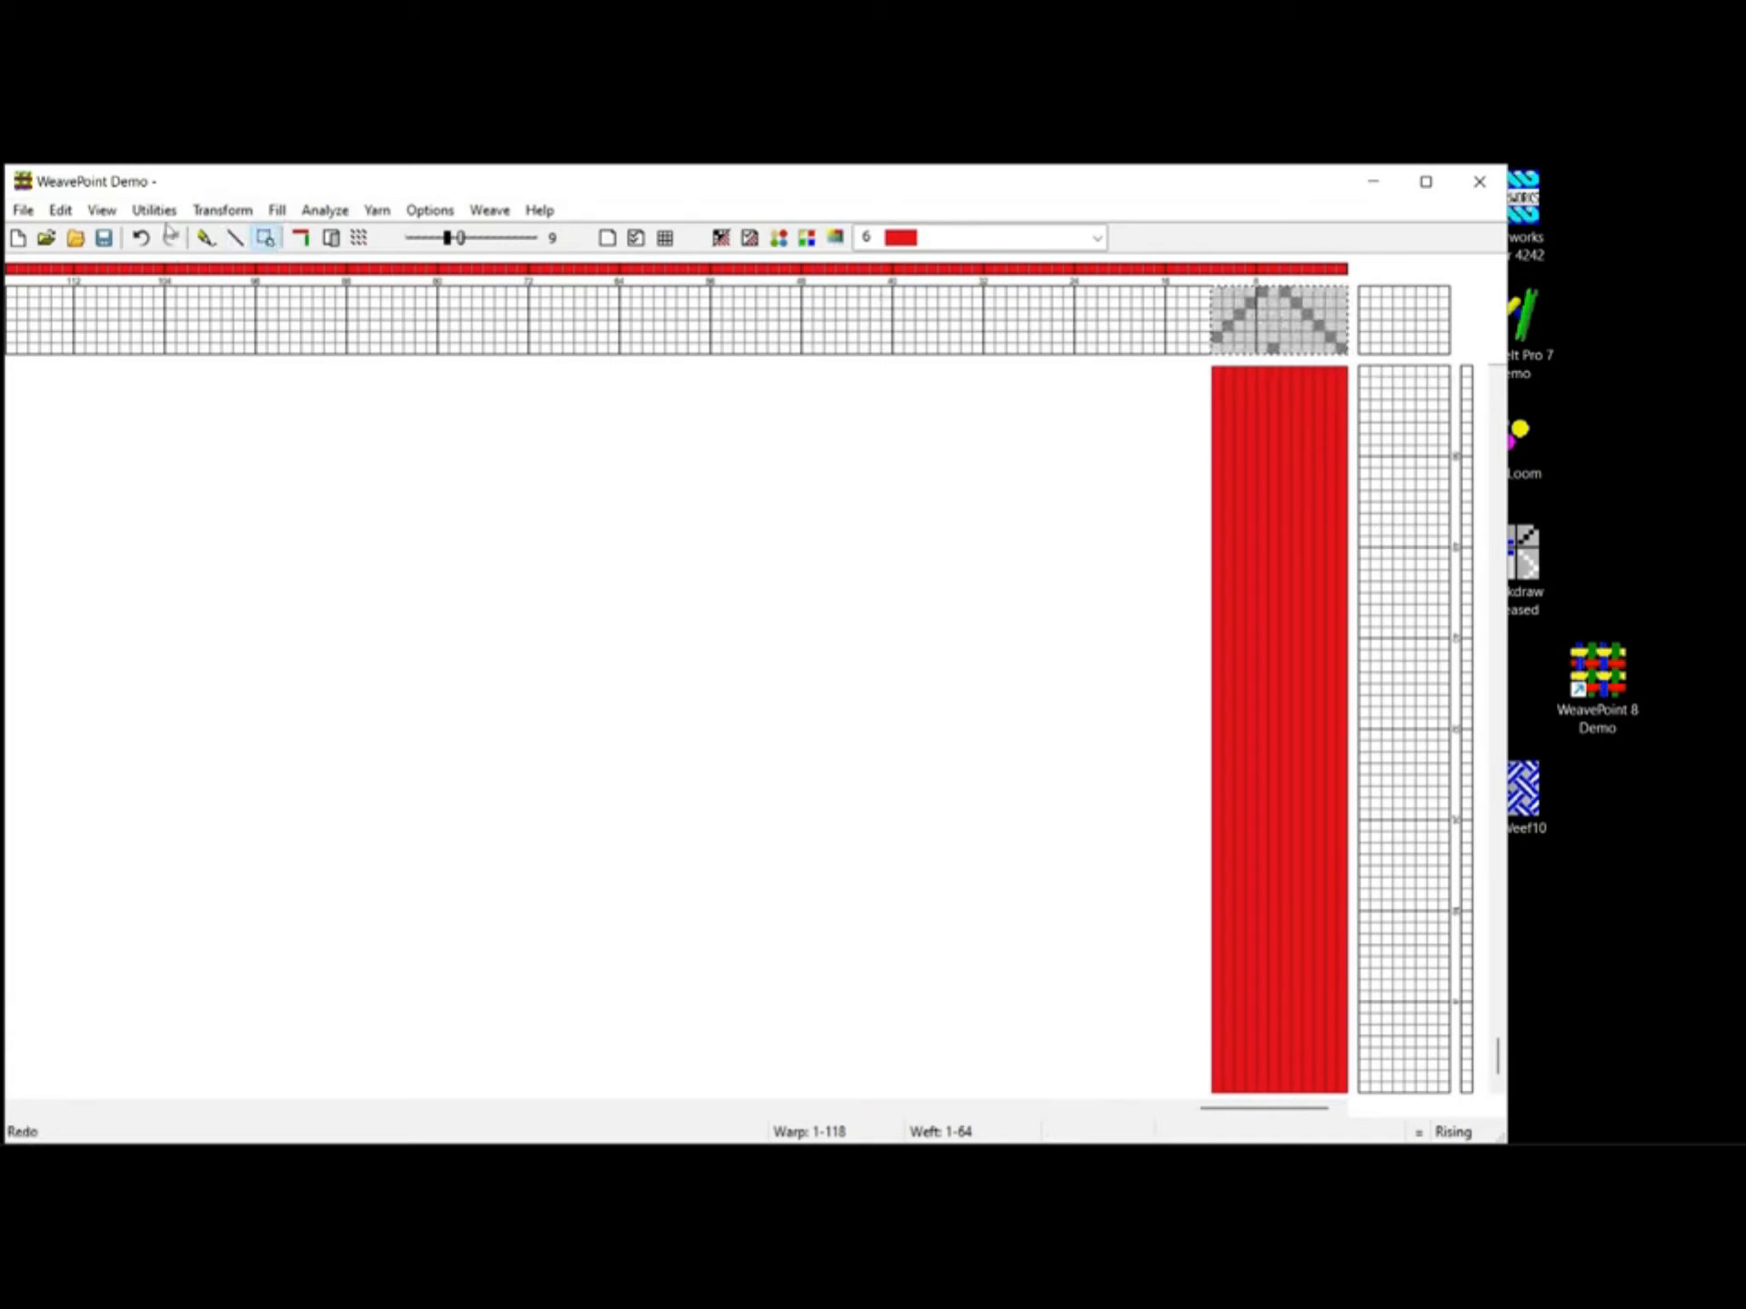
click(60, 210)
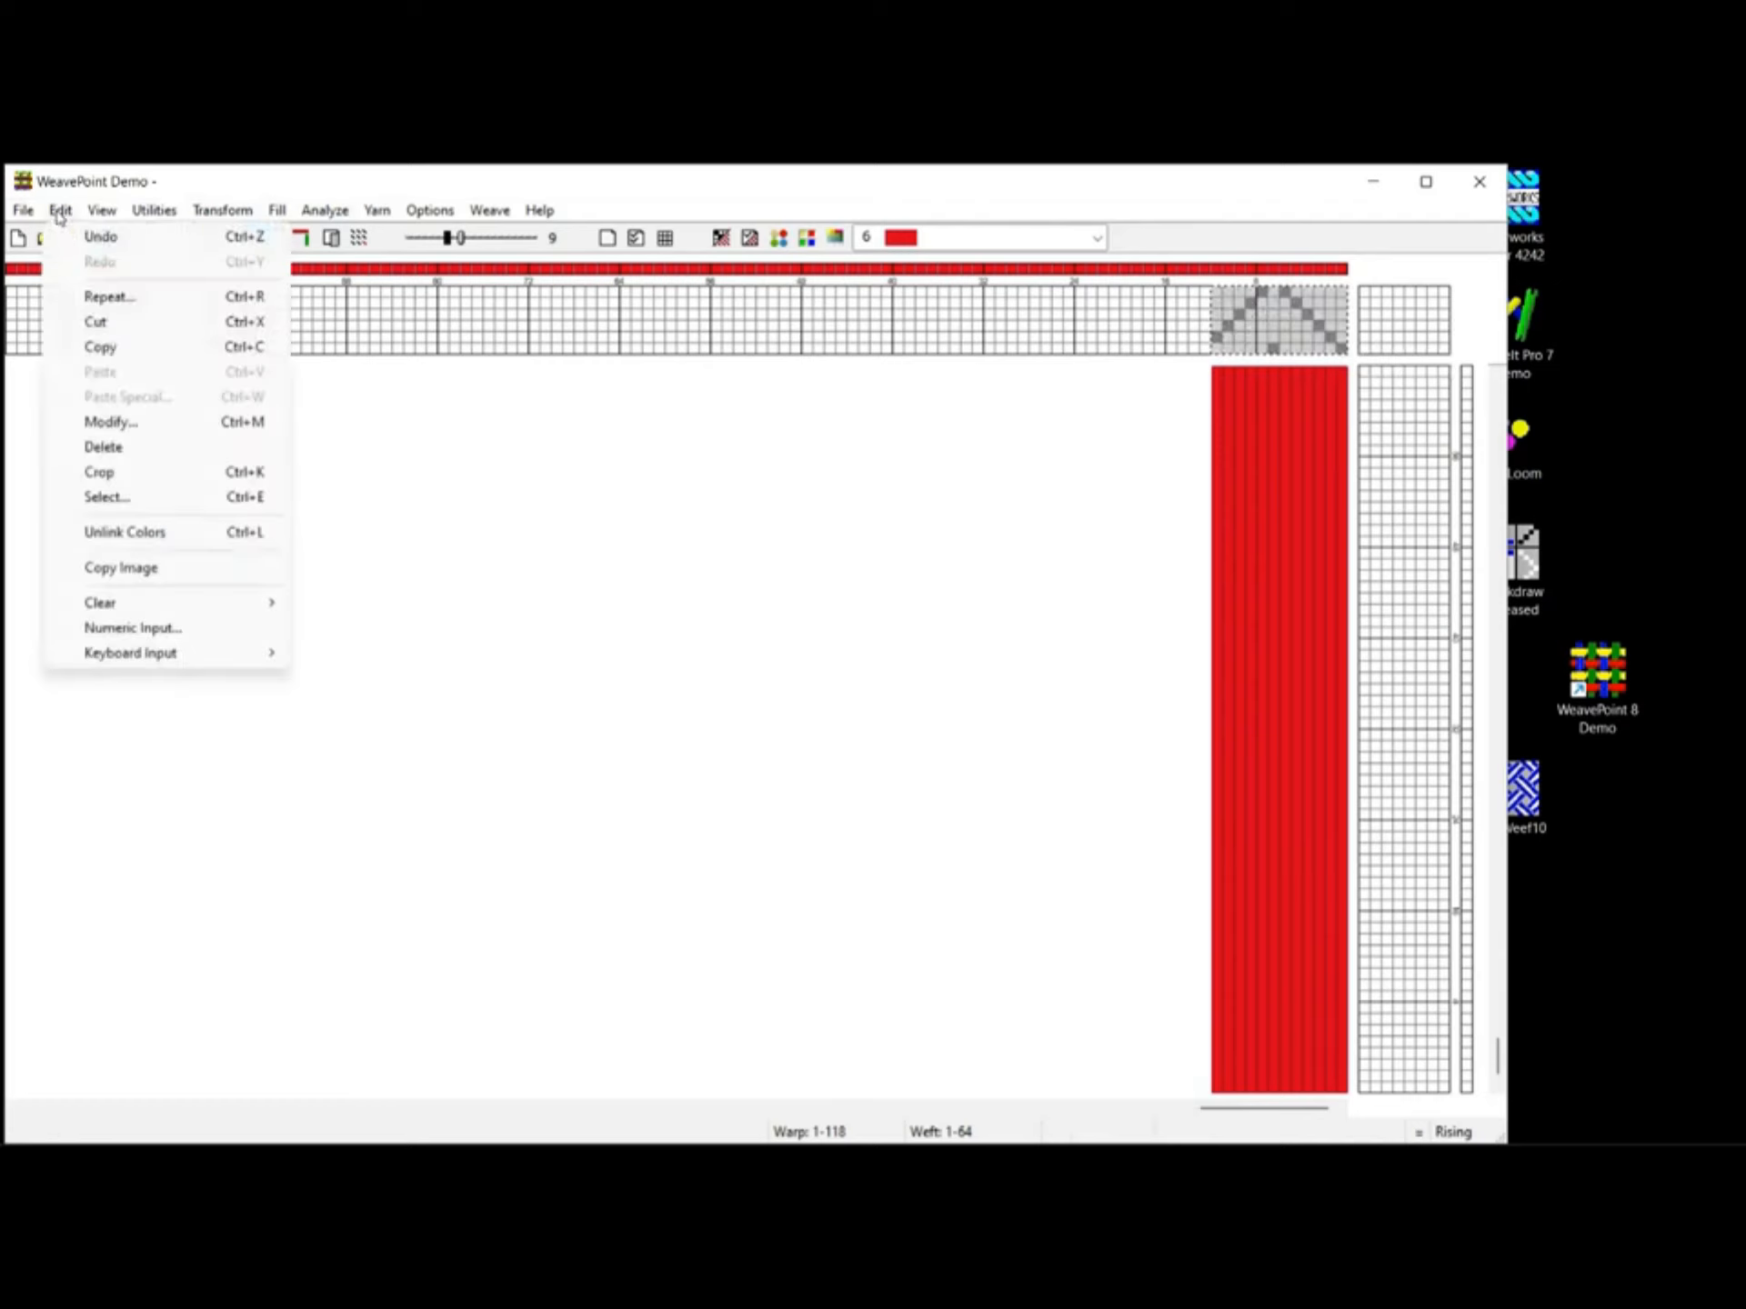
click(100, 347)
click(60, 211)
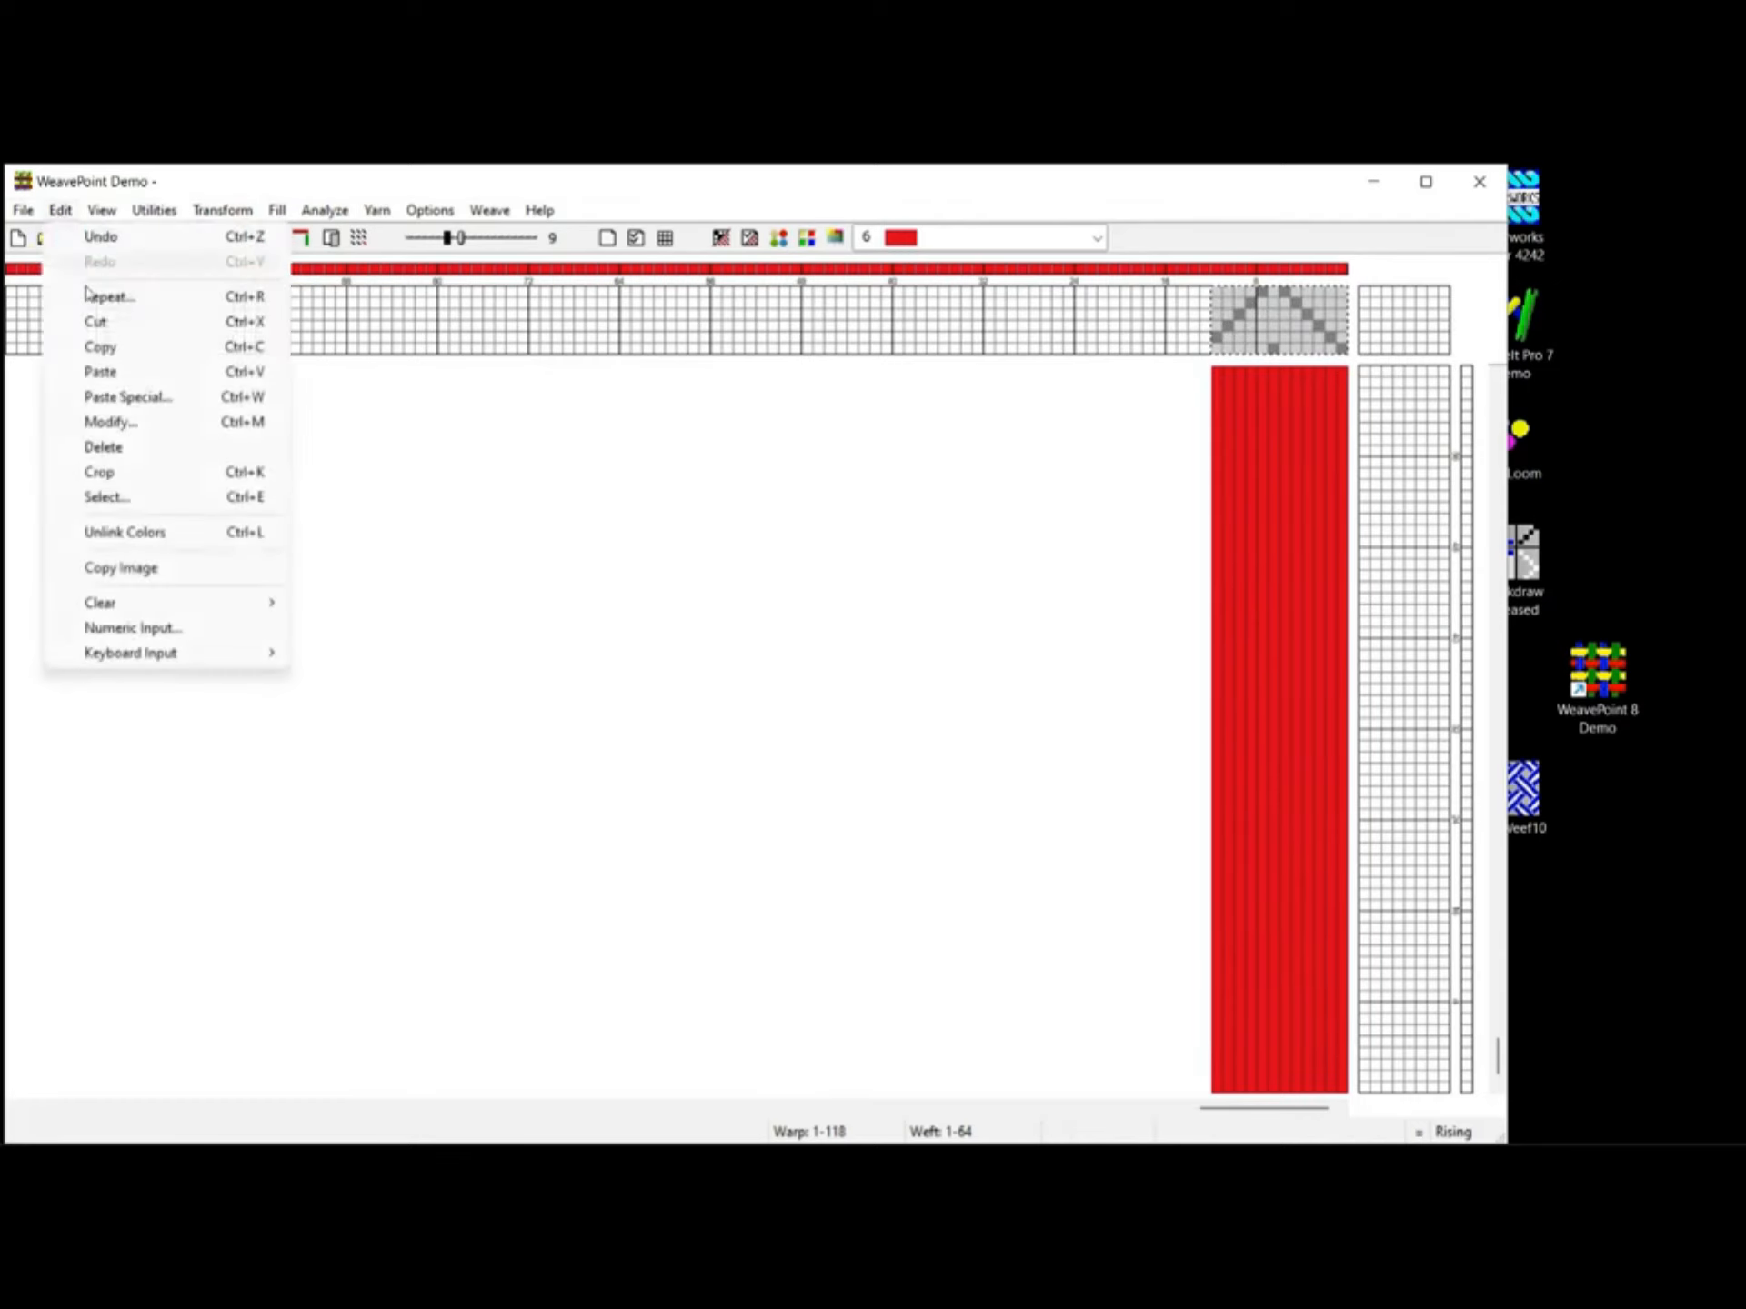
click(100, 372)
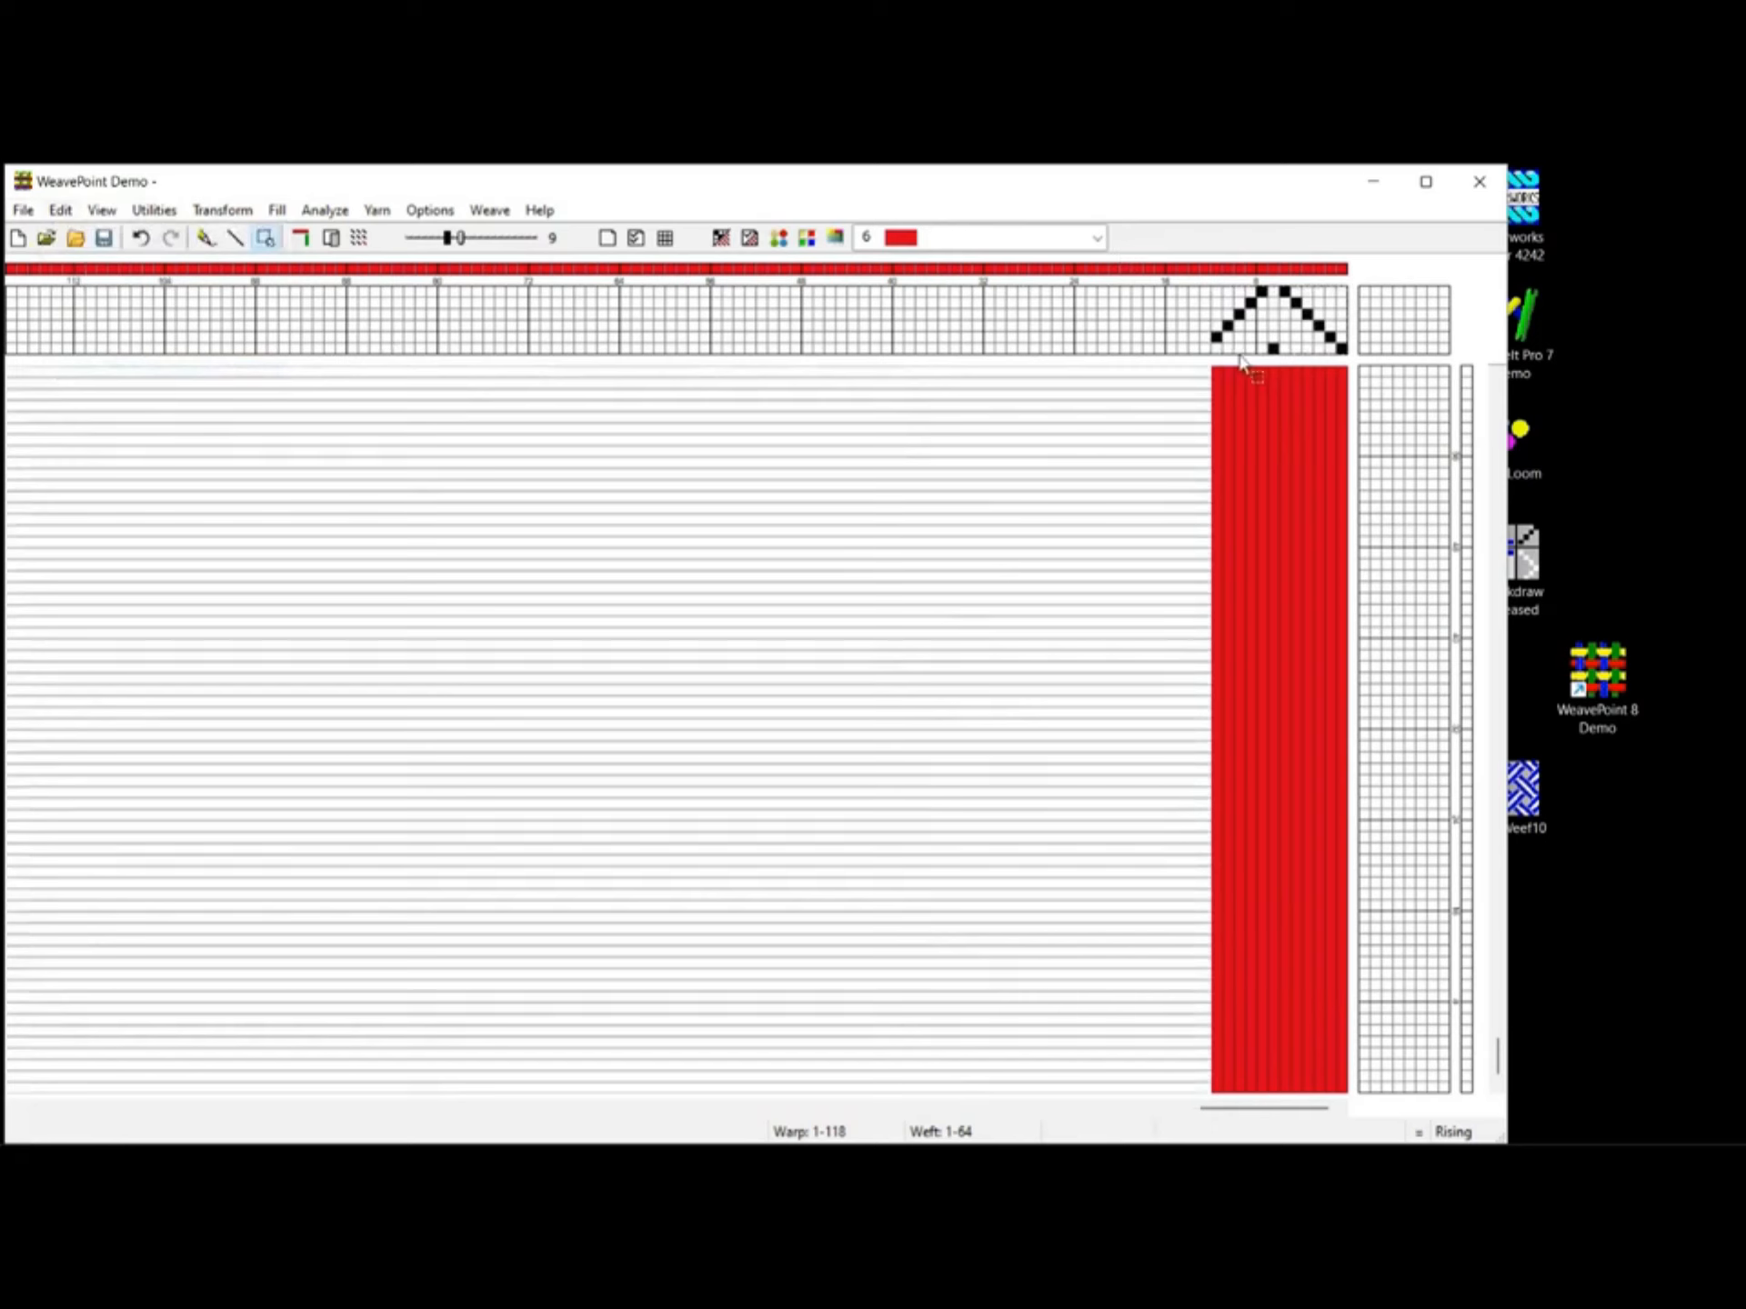
click(1206, 350)
click(60, 210)
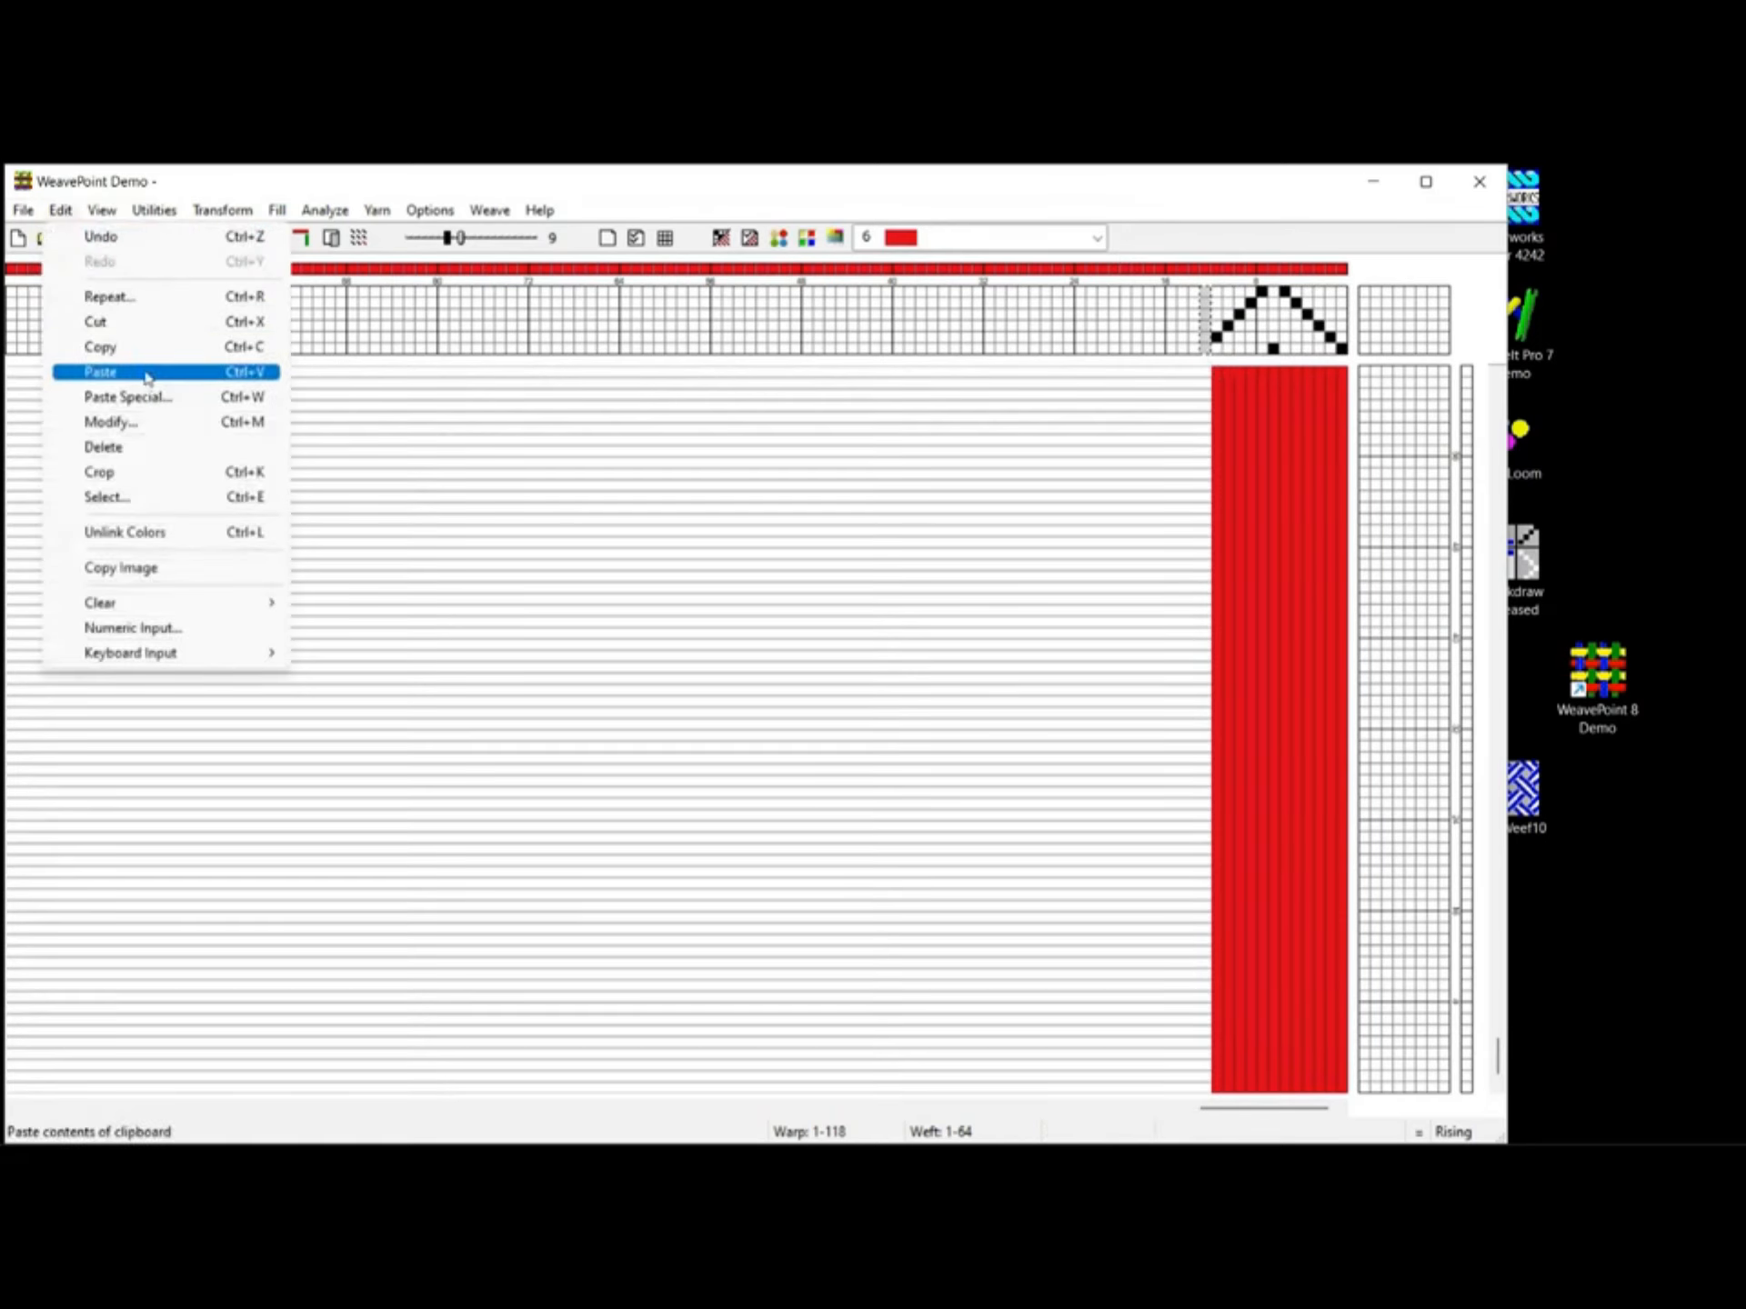
click(141, 372)
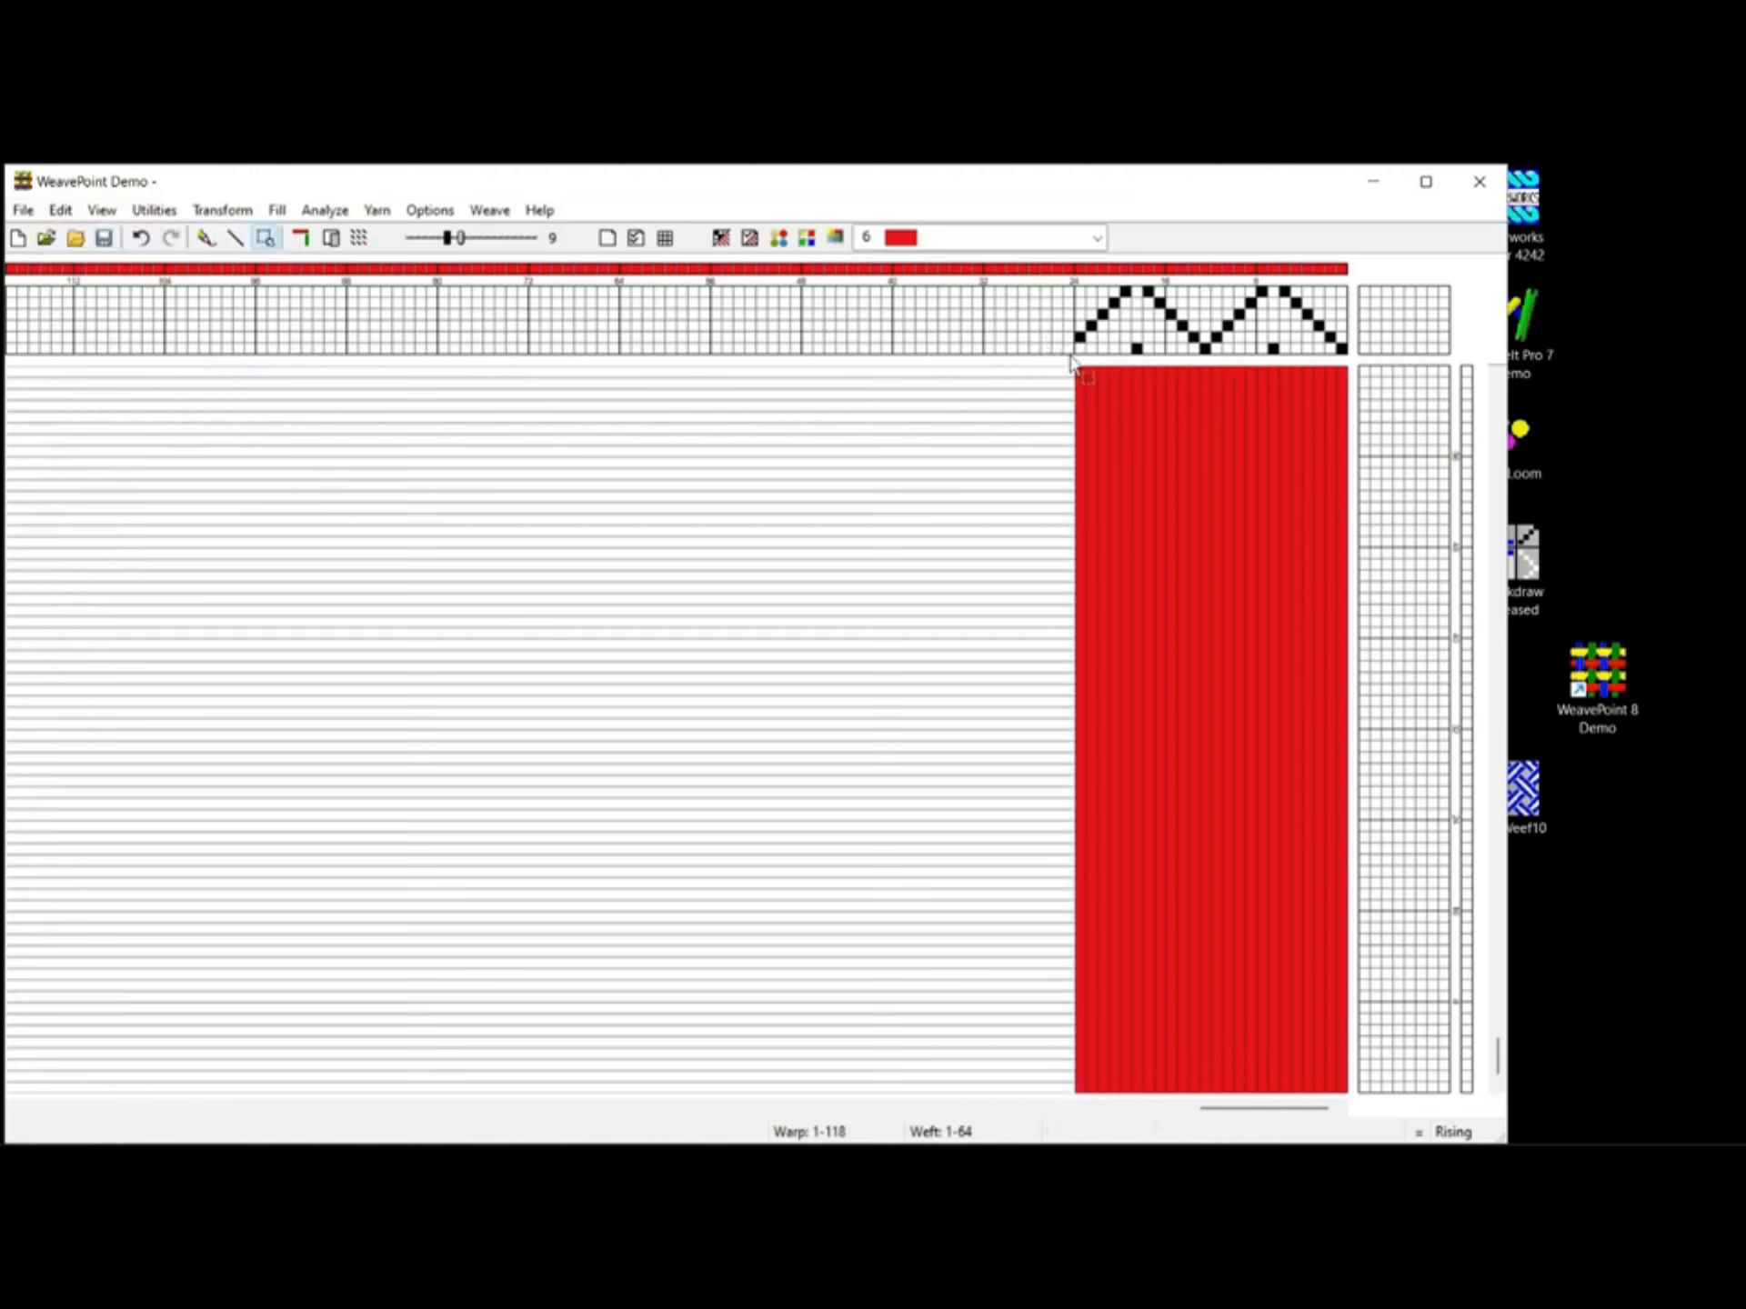
click(60, 210)
click(118, 370)
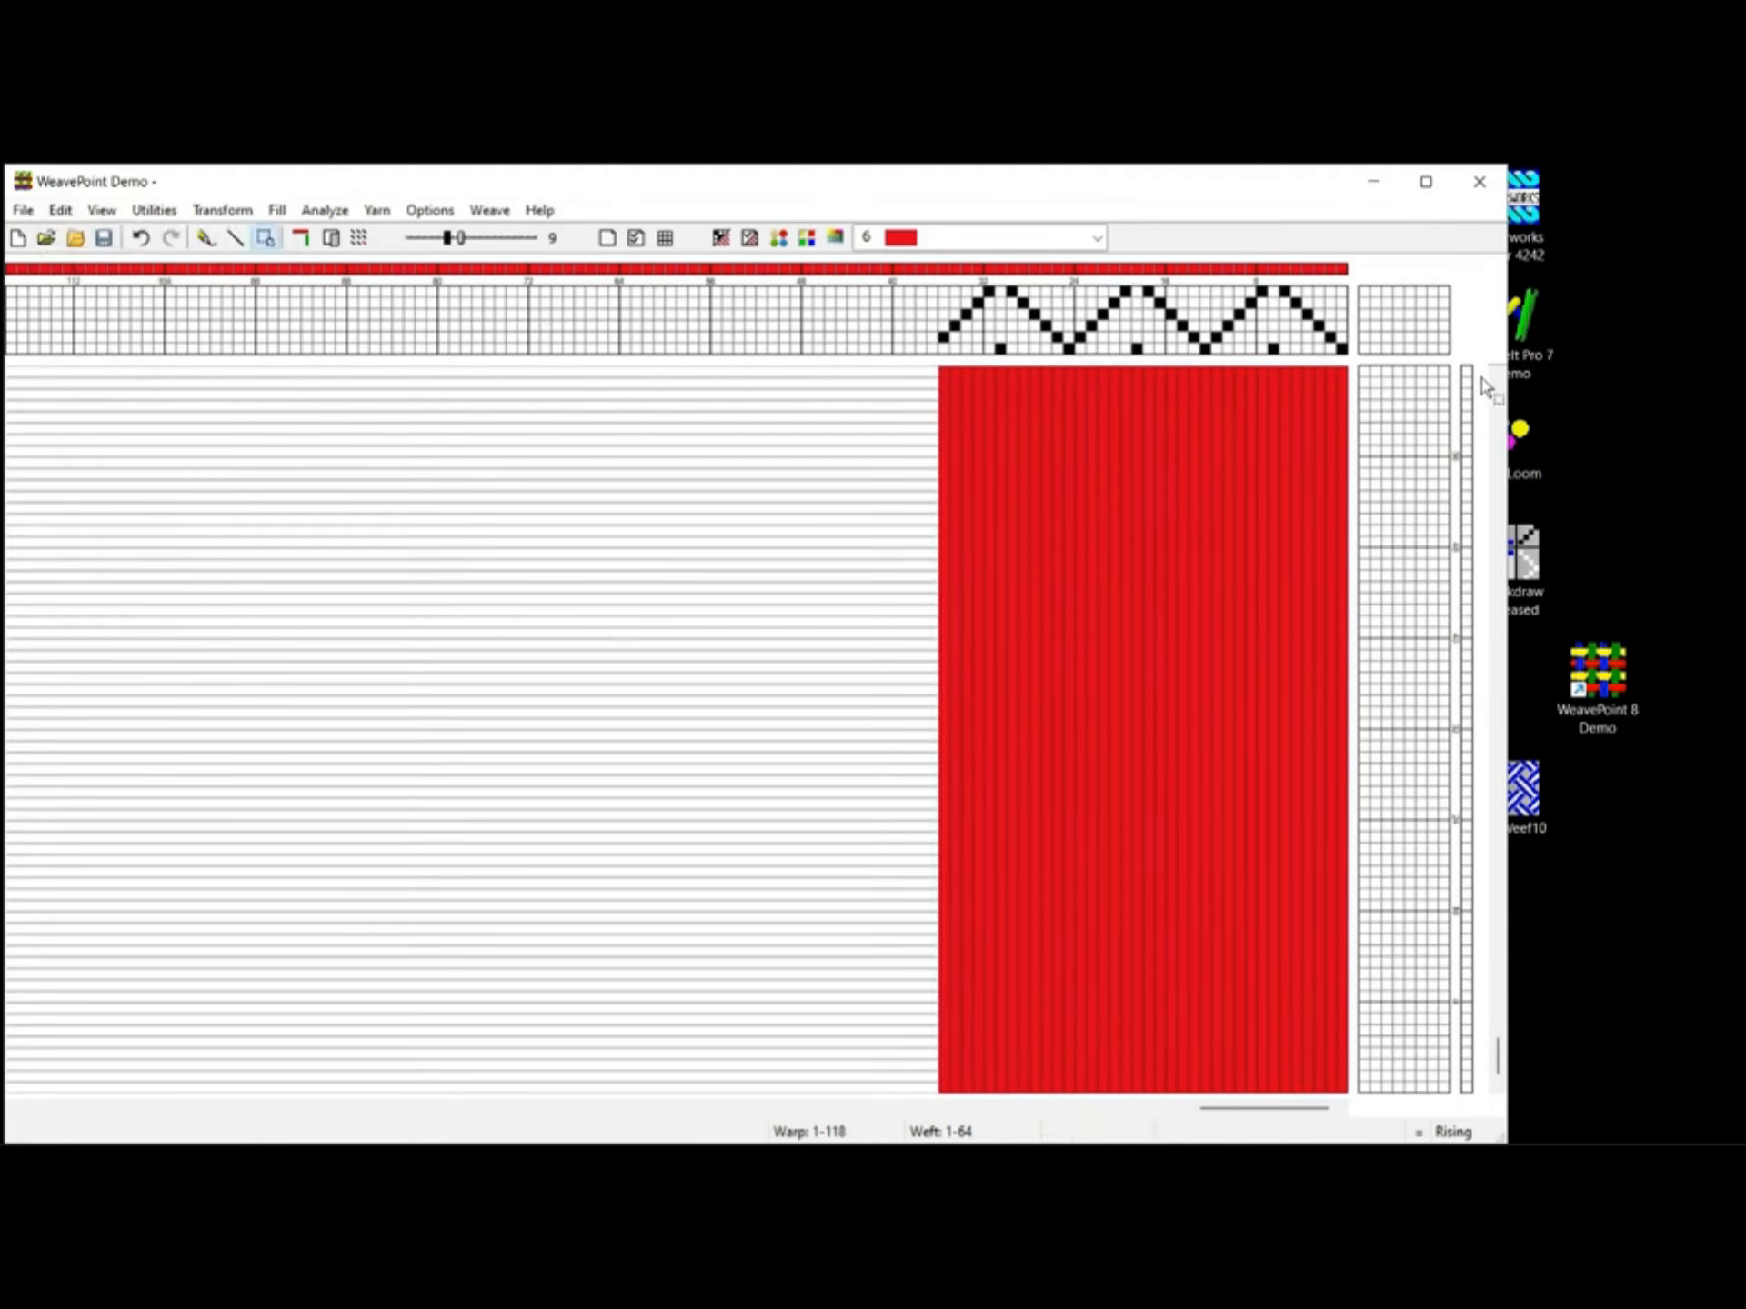
Fill the tie-up with diagonal lines across treadles 1 to 6 and alternating plain-weave ties on treadles 7 and 8
click(207, 237)
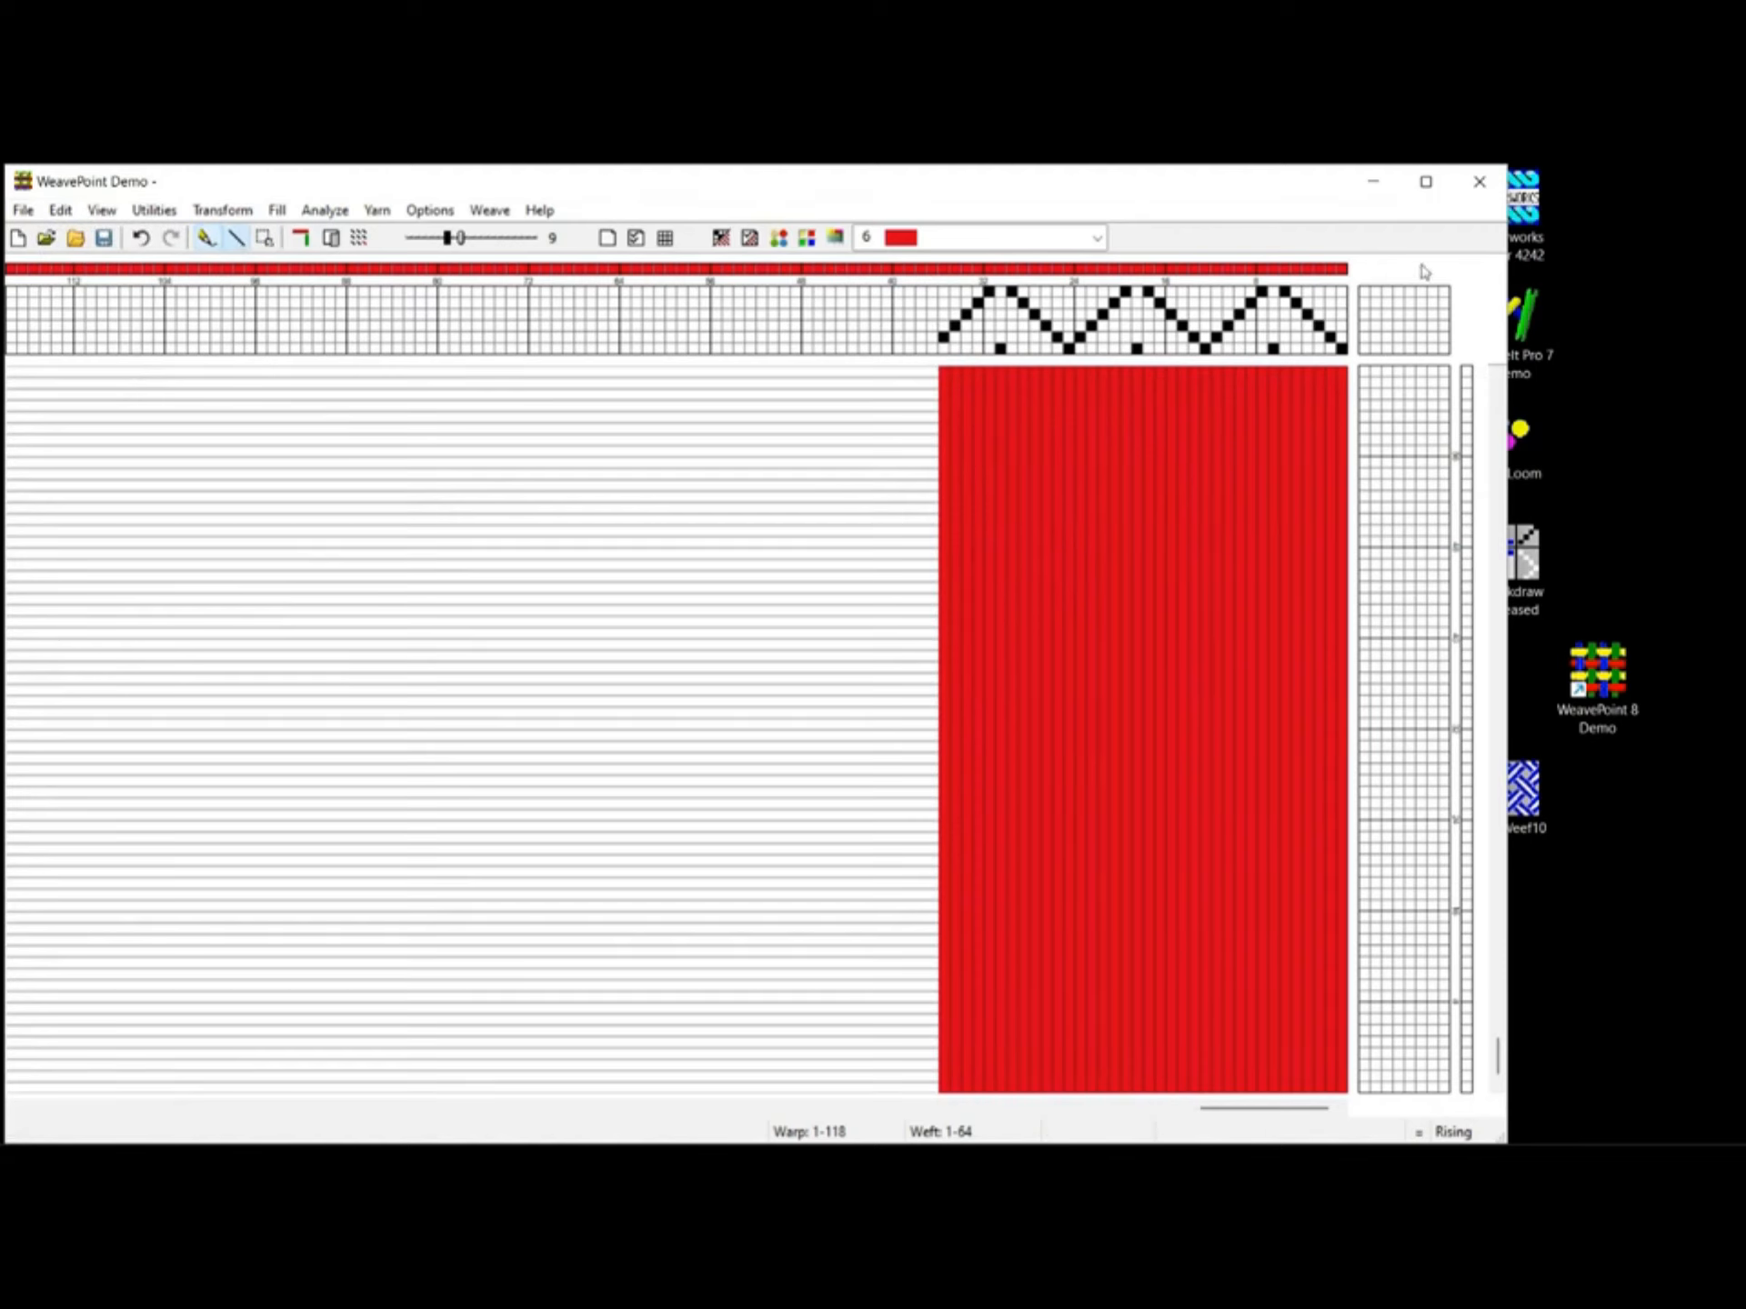
mouse_move(1367, 355)
mouse_down()
mouse_move(1427, 299)
mouse_move(1391, 315)
mouse_move(1411, 293)
mouse_up()
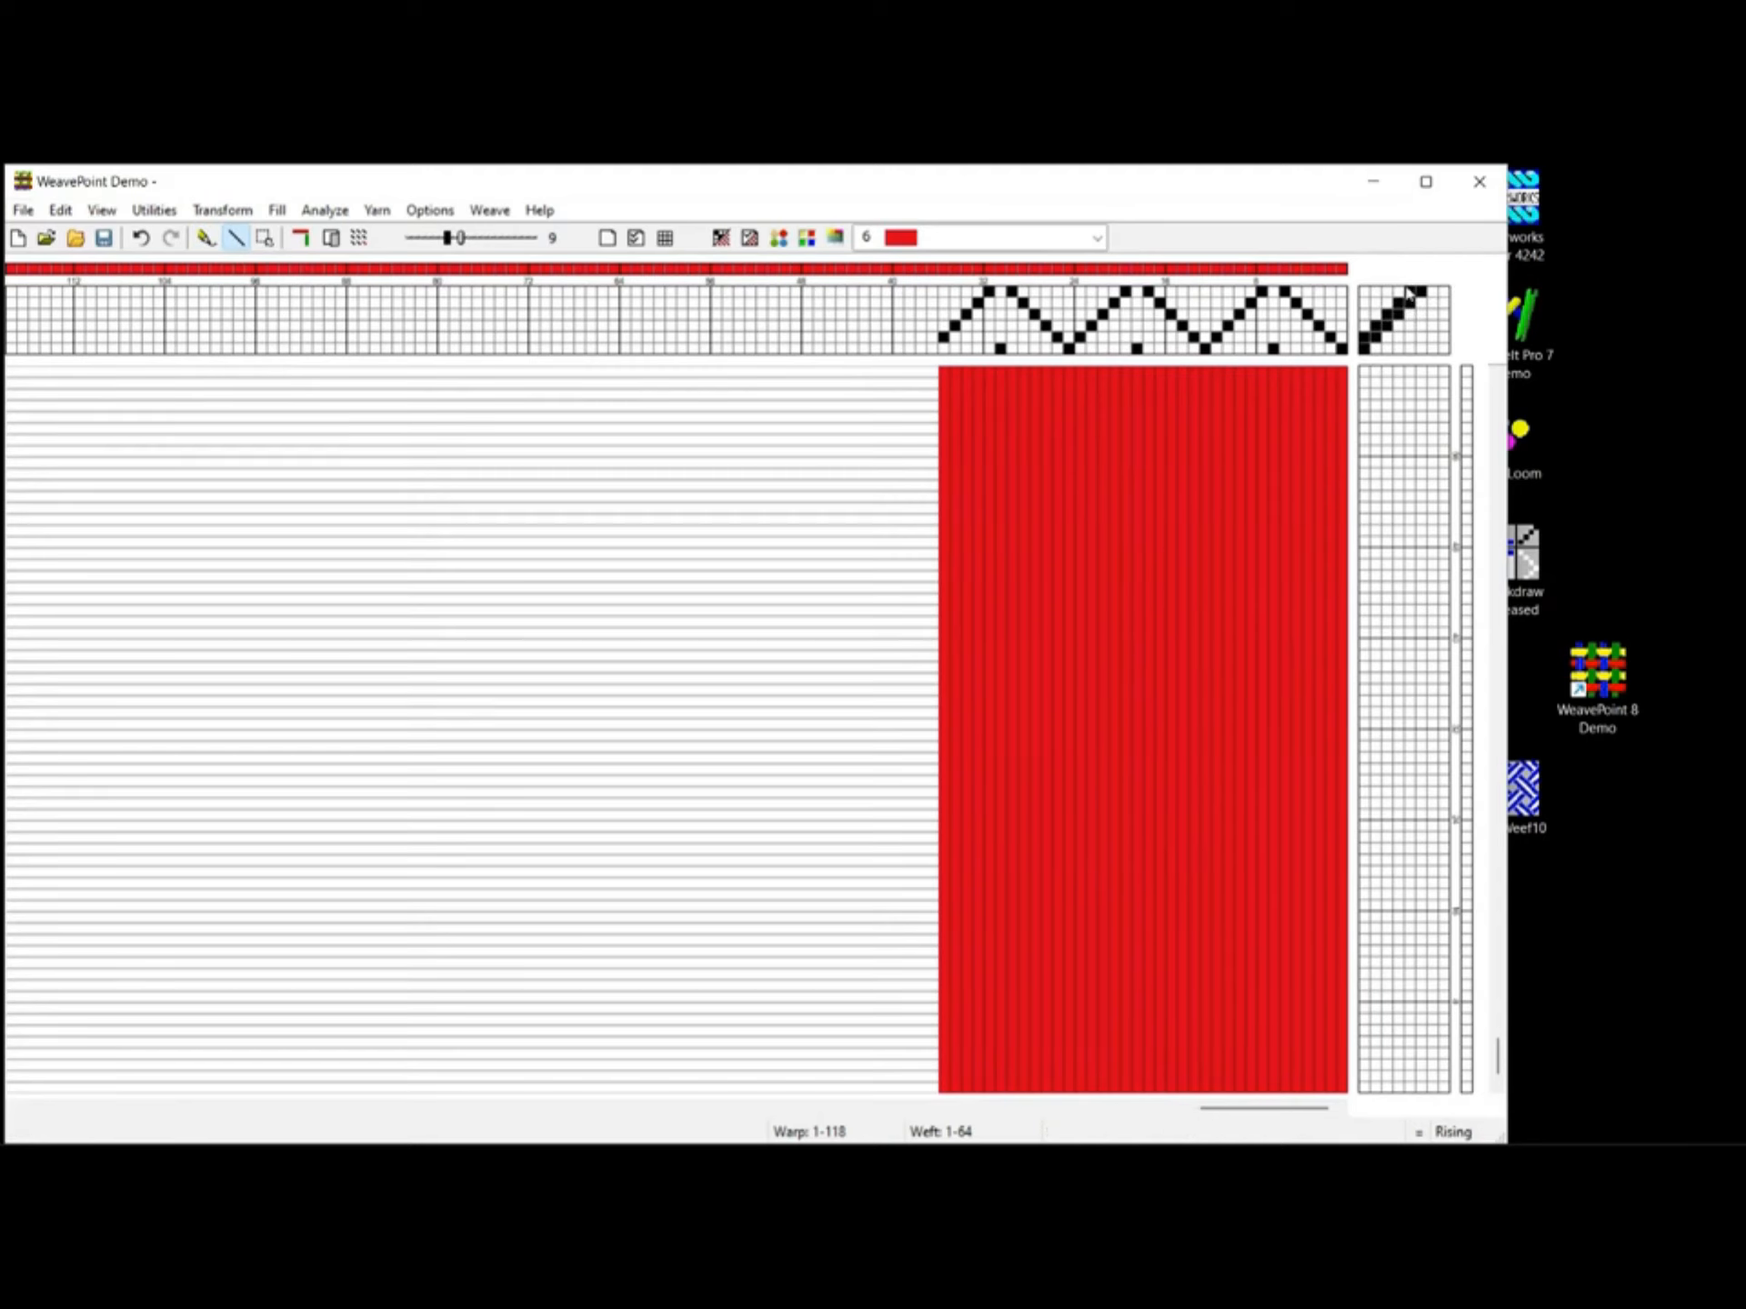
drag(1365, 323, 1387, 302)
click(1420, 349)
drag(1400, 350, 1423, 326)
click(1444, 291)
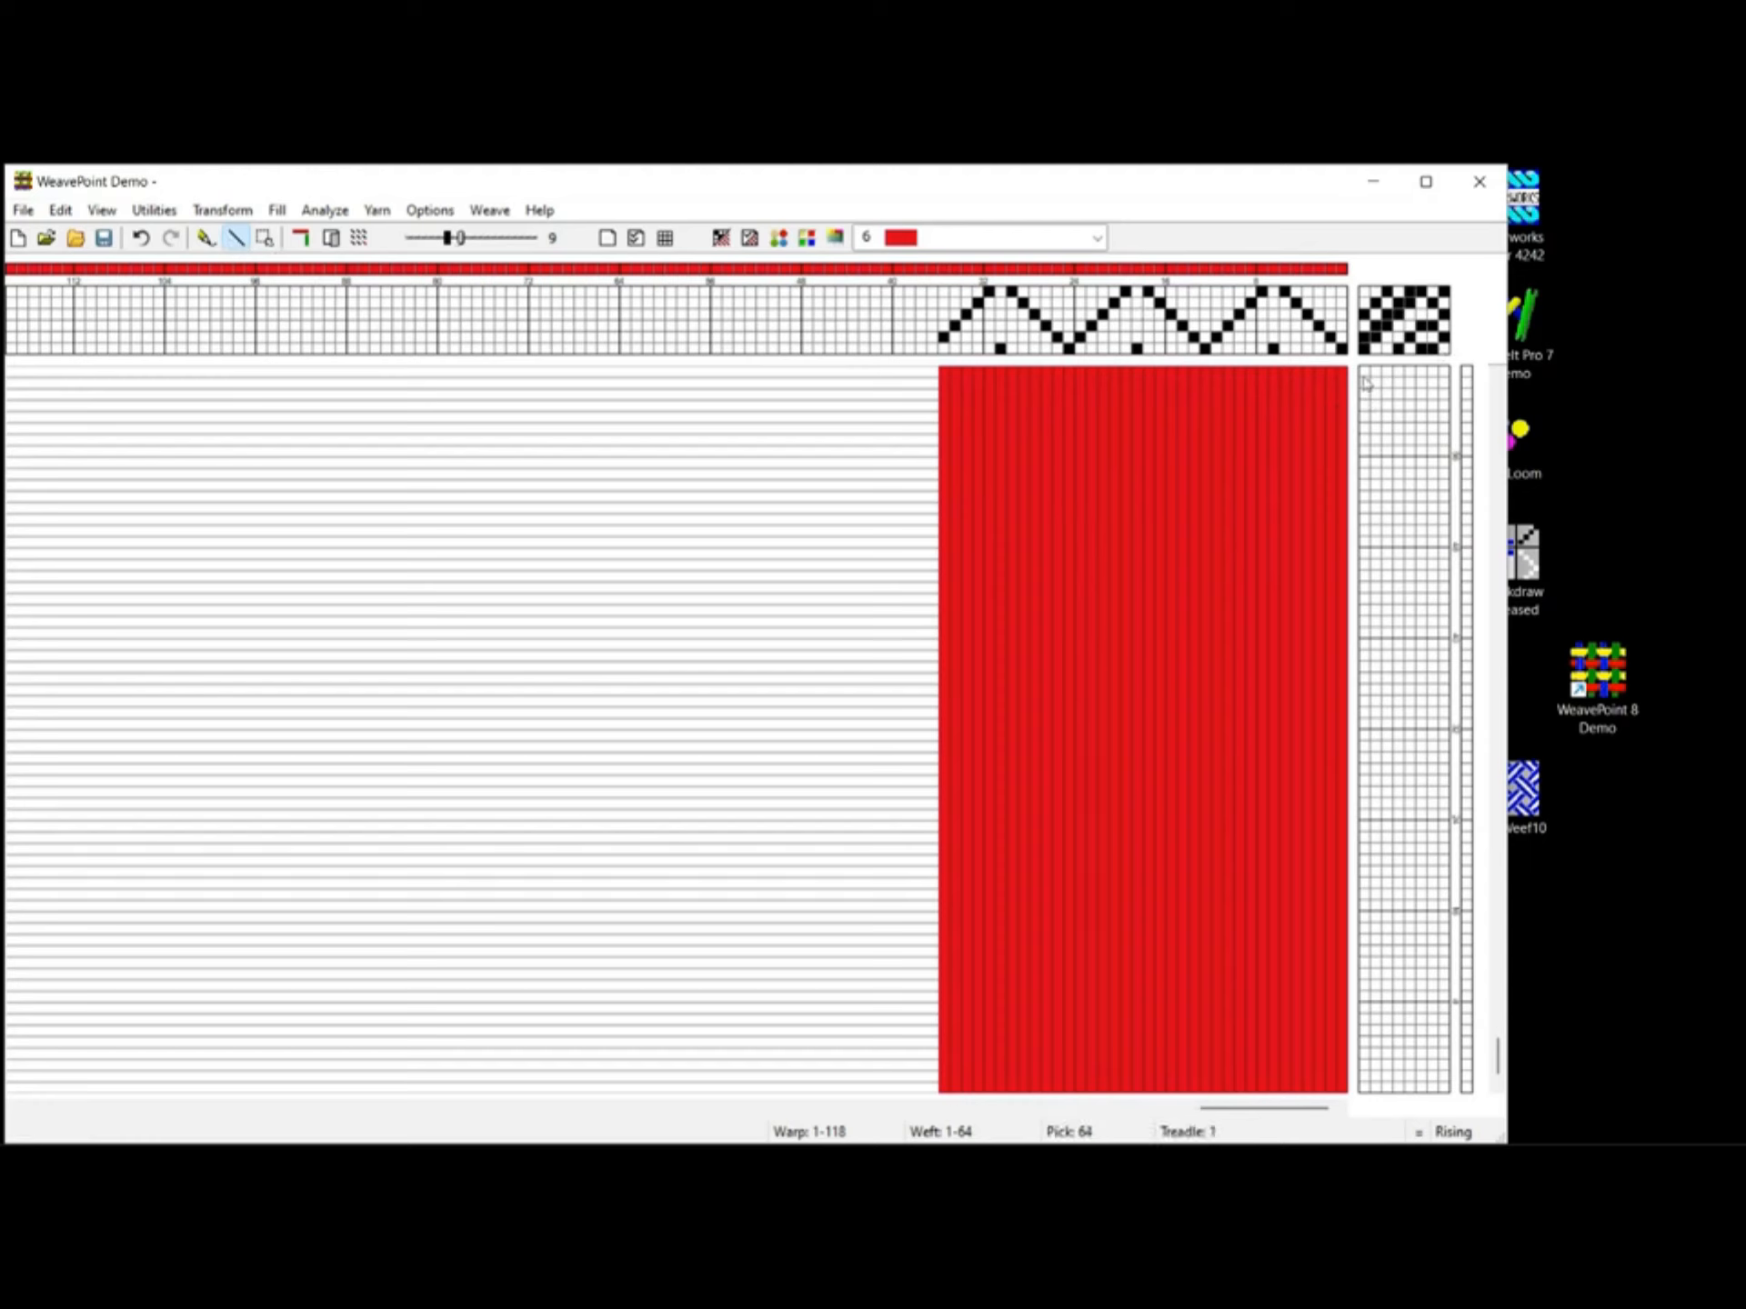
Draw a 10-pick treadling from treadle 1 across to 6 and back to 2, and extend the treadling over the picks below
drag(1366, 382, 1405, 435)
drag(1409, 440, 1386, 462)
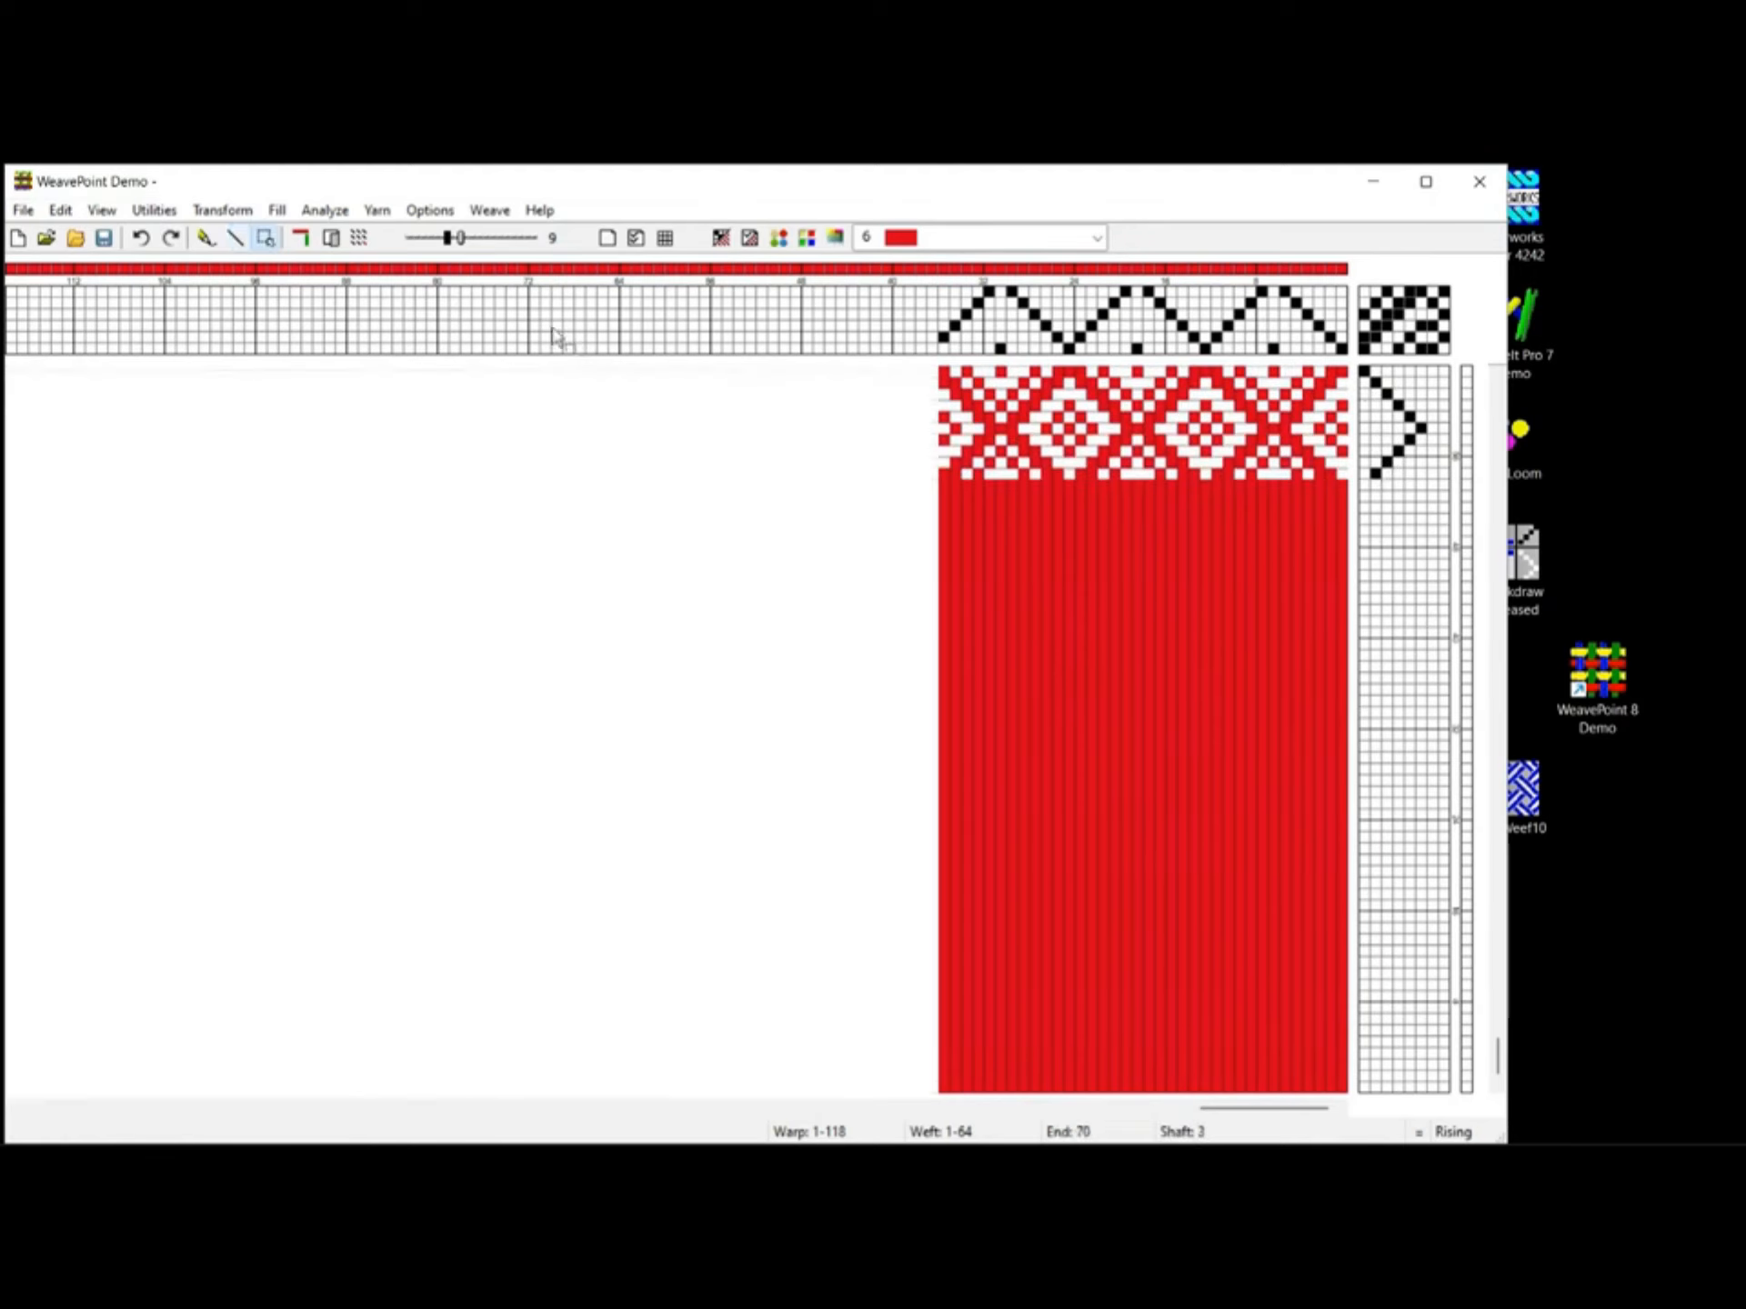
click(235, 237)
mouse_move(1369, 483)
mouse_down()
mouse_move(1420, 553)
mouse_move(1361, 606)
mouse_move(1418, 658)
mouse_move(1372, 717)
mouse_up()
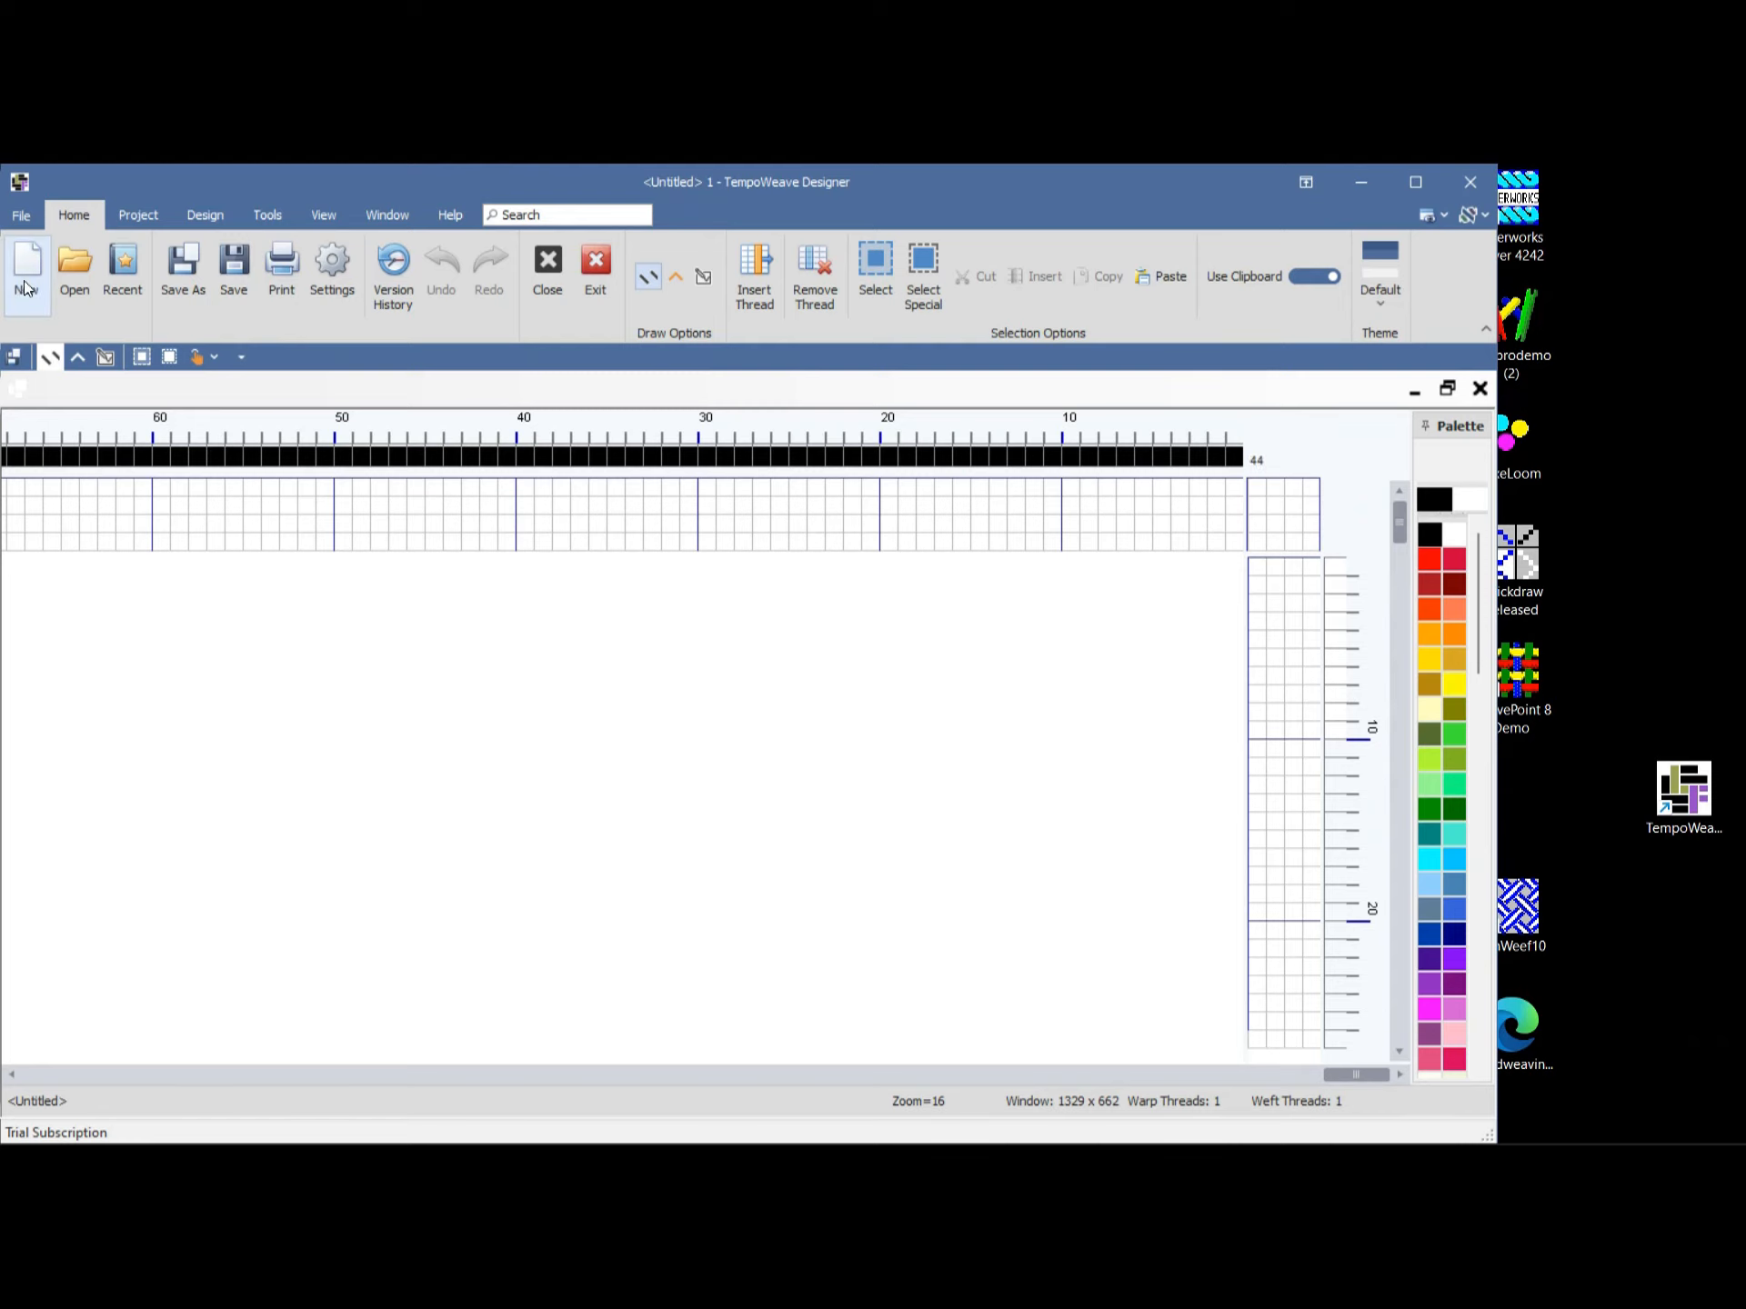
In TempoWeave, set the new project to 6 shafts and 6 treadles in its project information
click(150, 214)
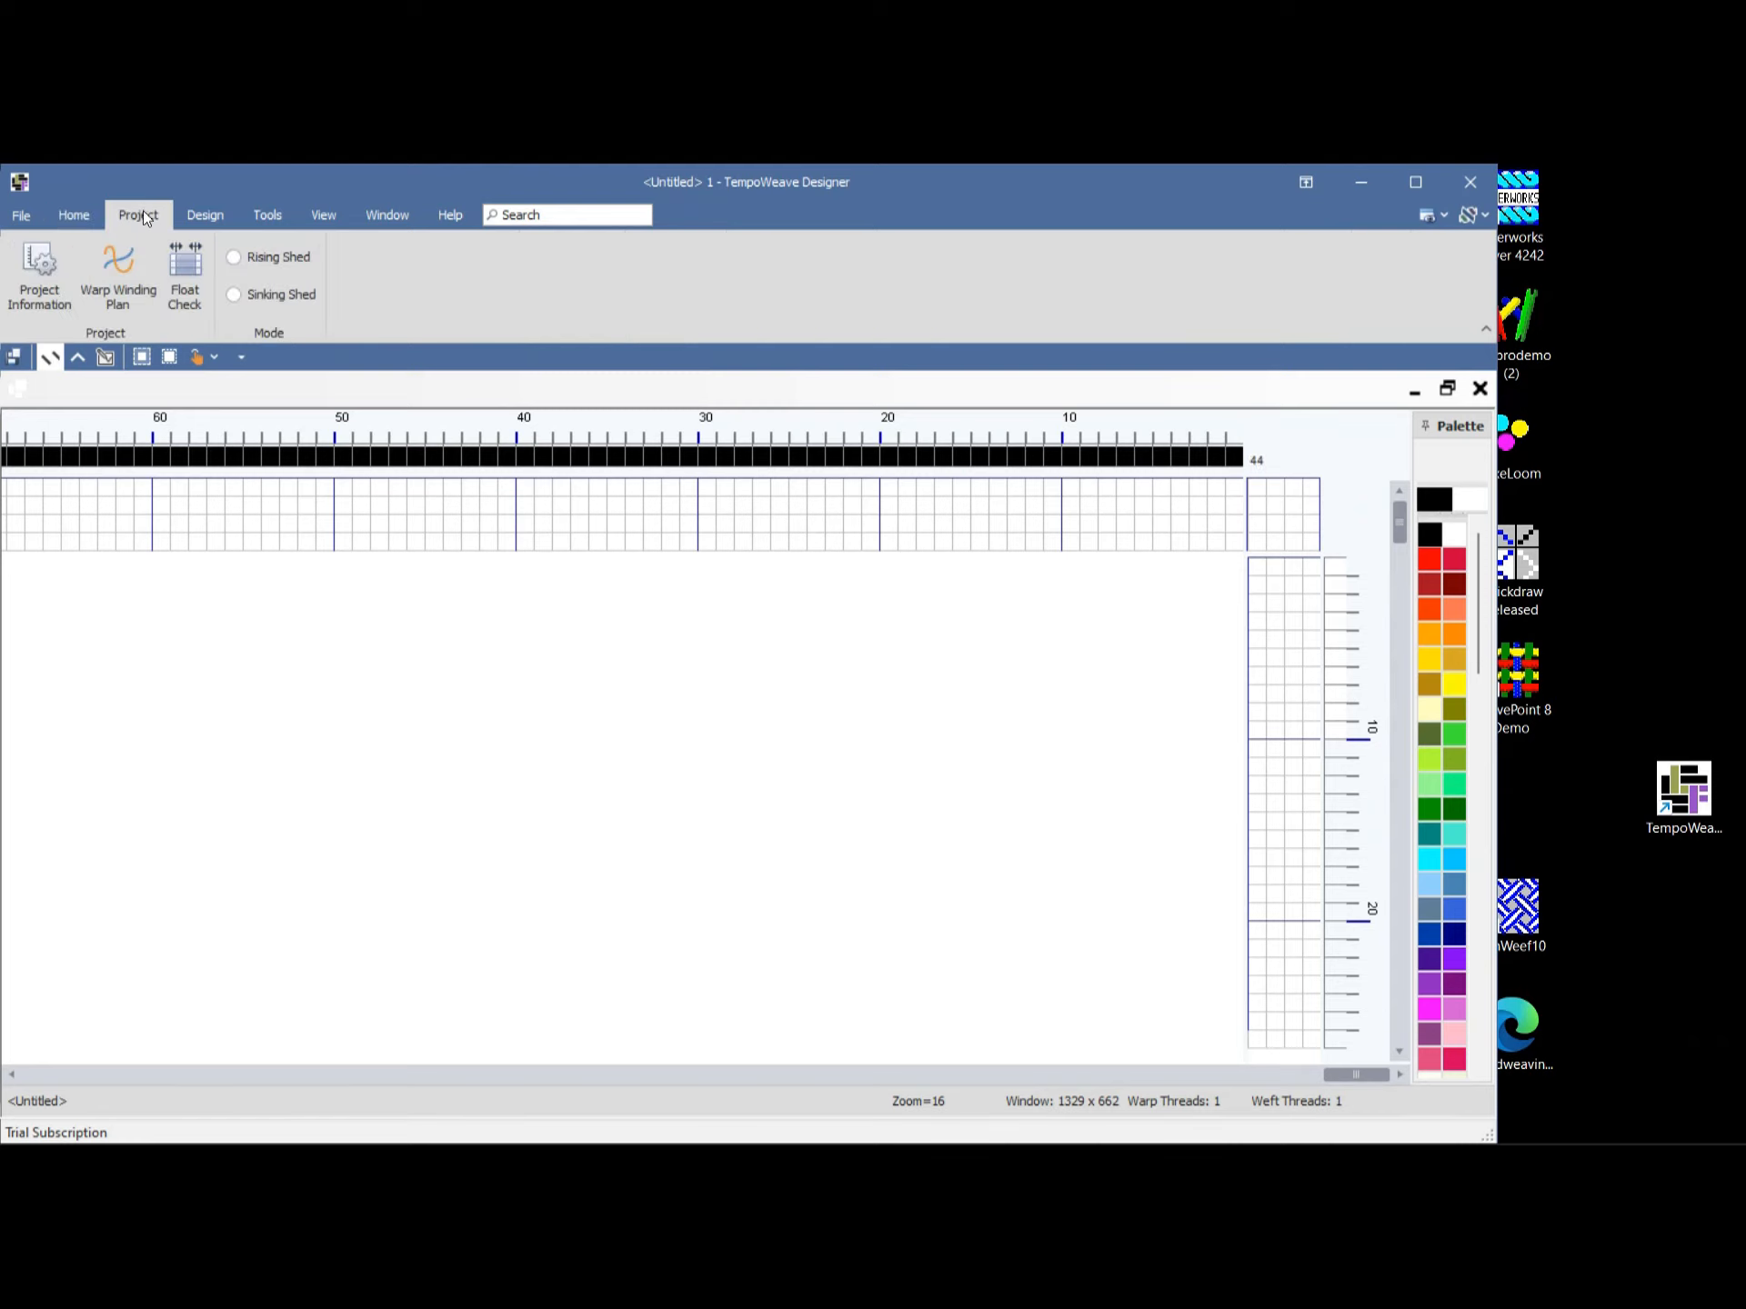
click(39, 278)
click(612, 530)
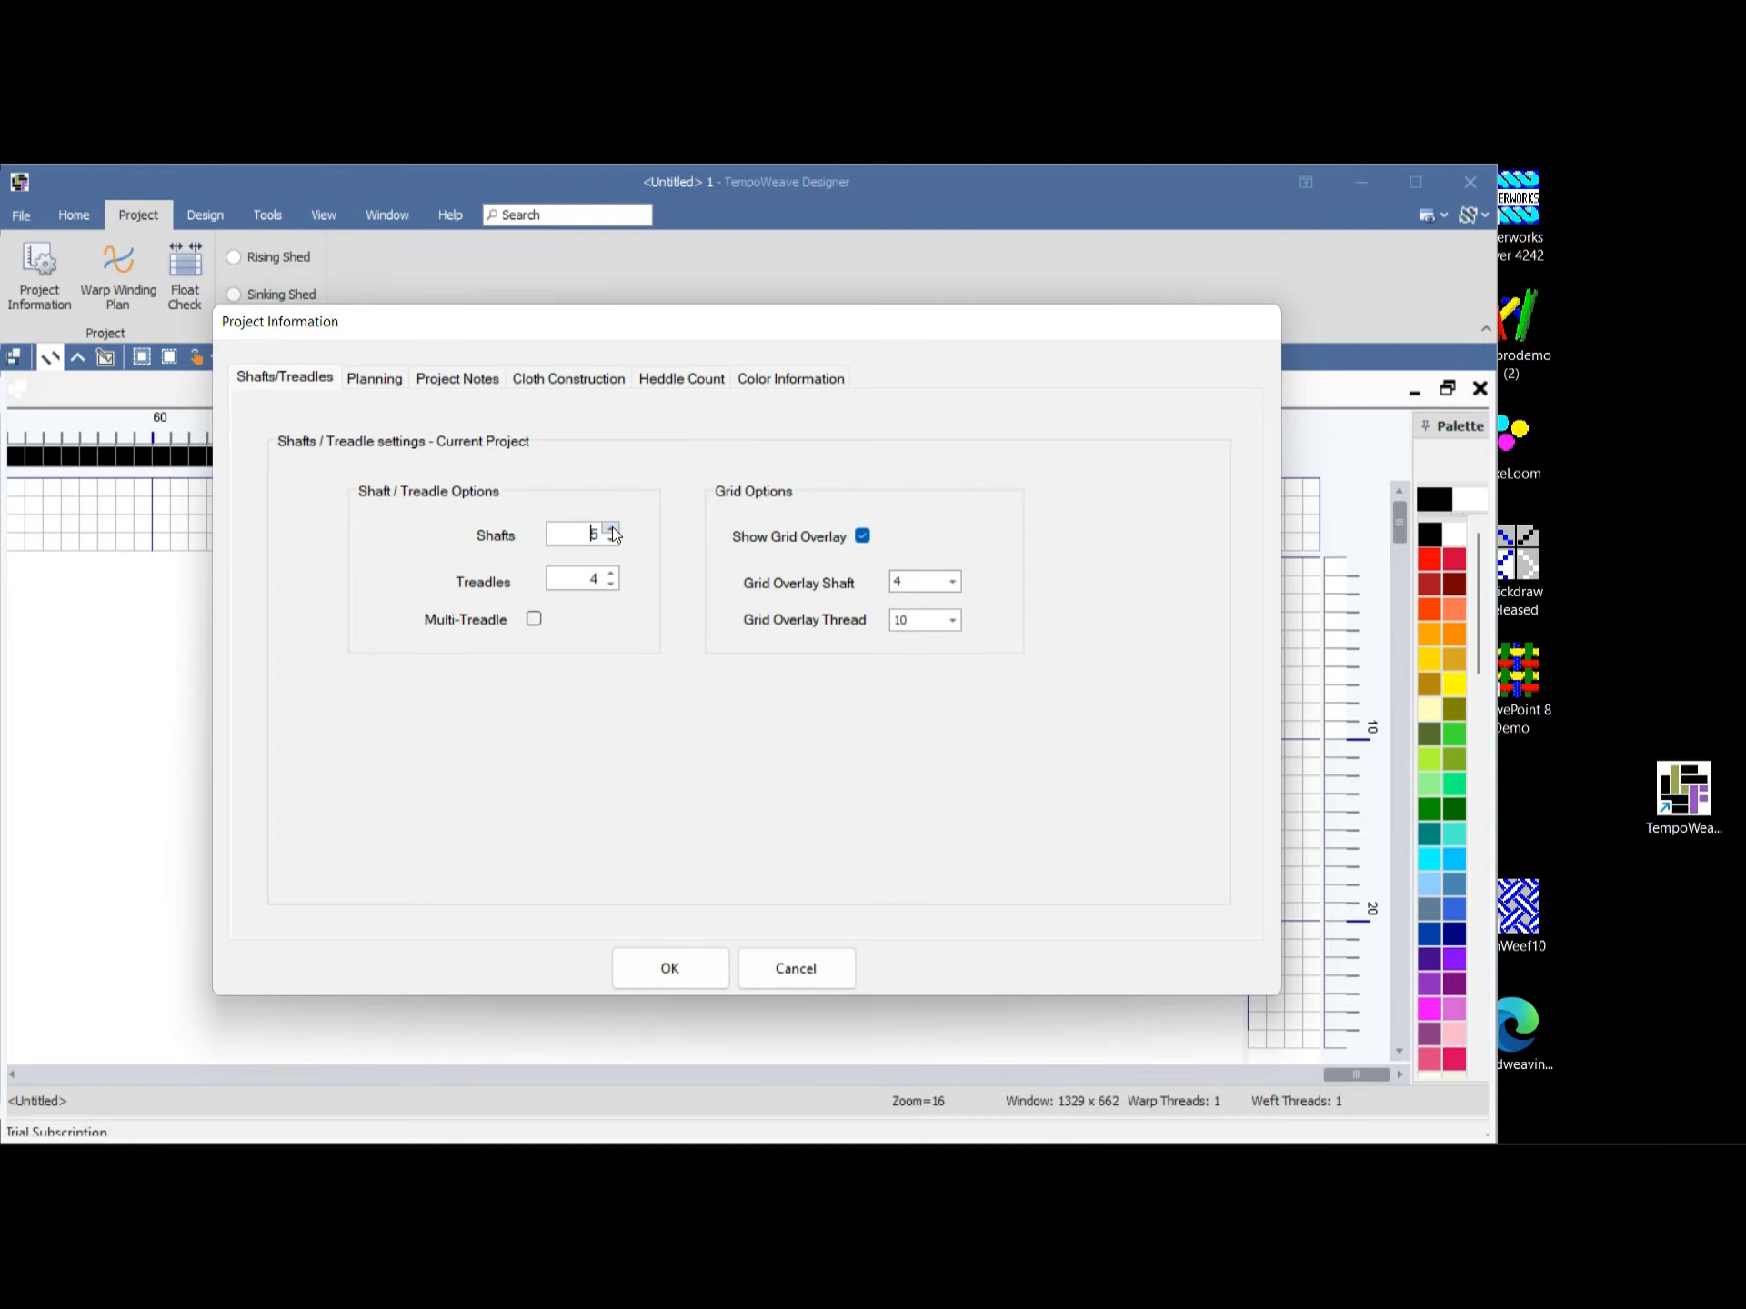
click(612, 531)
click(672, 963)
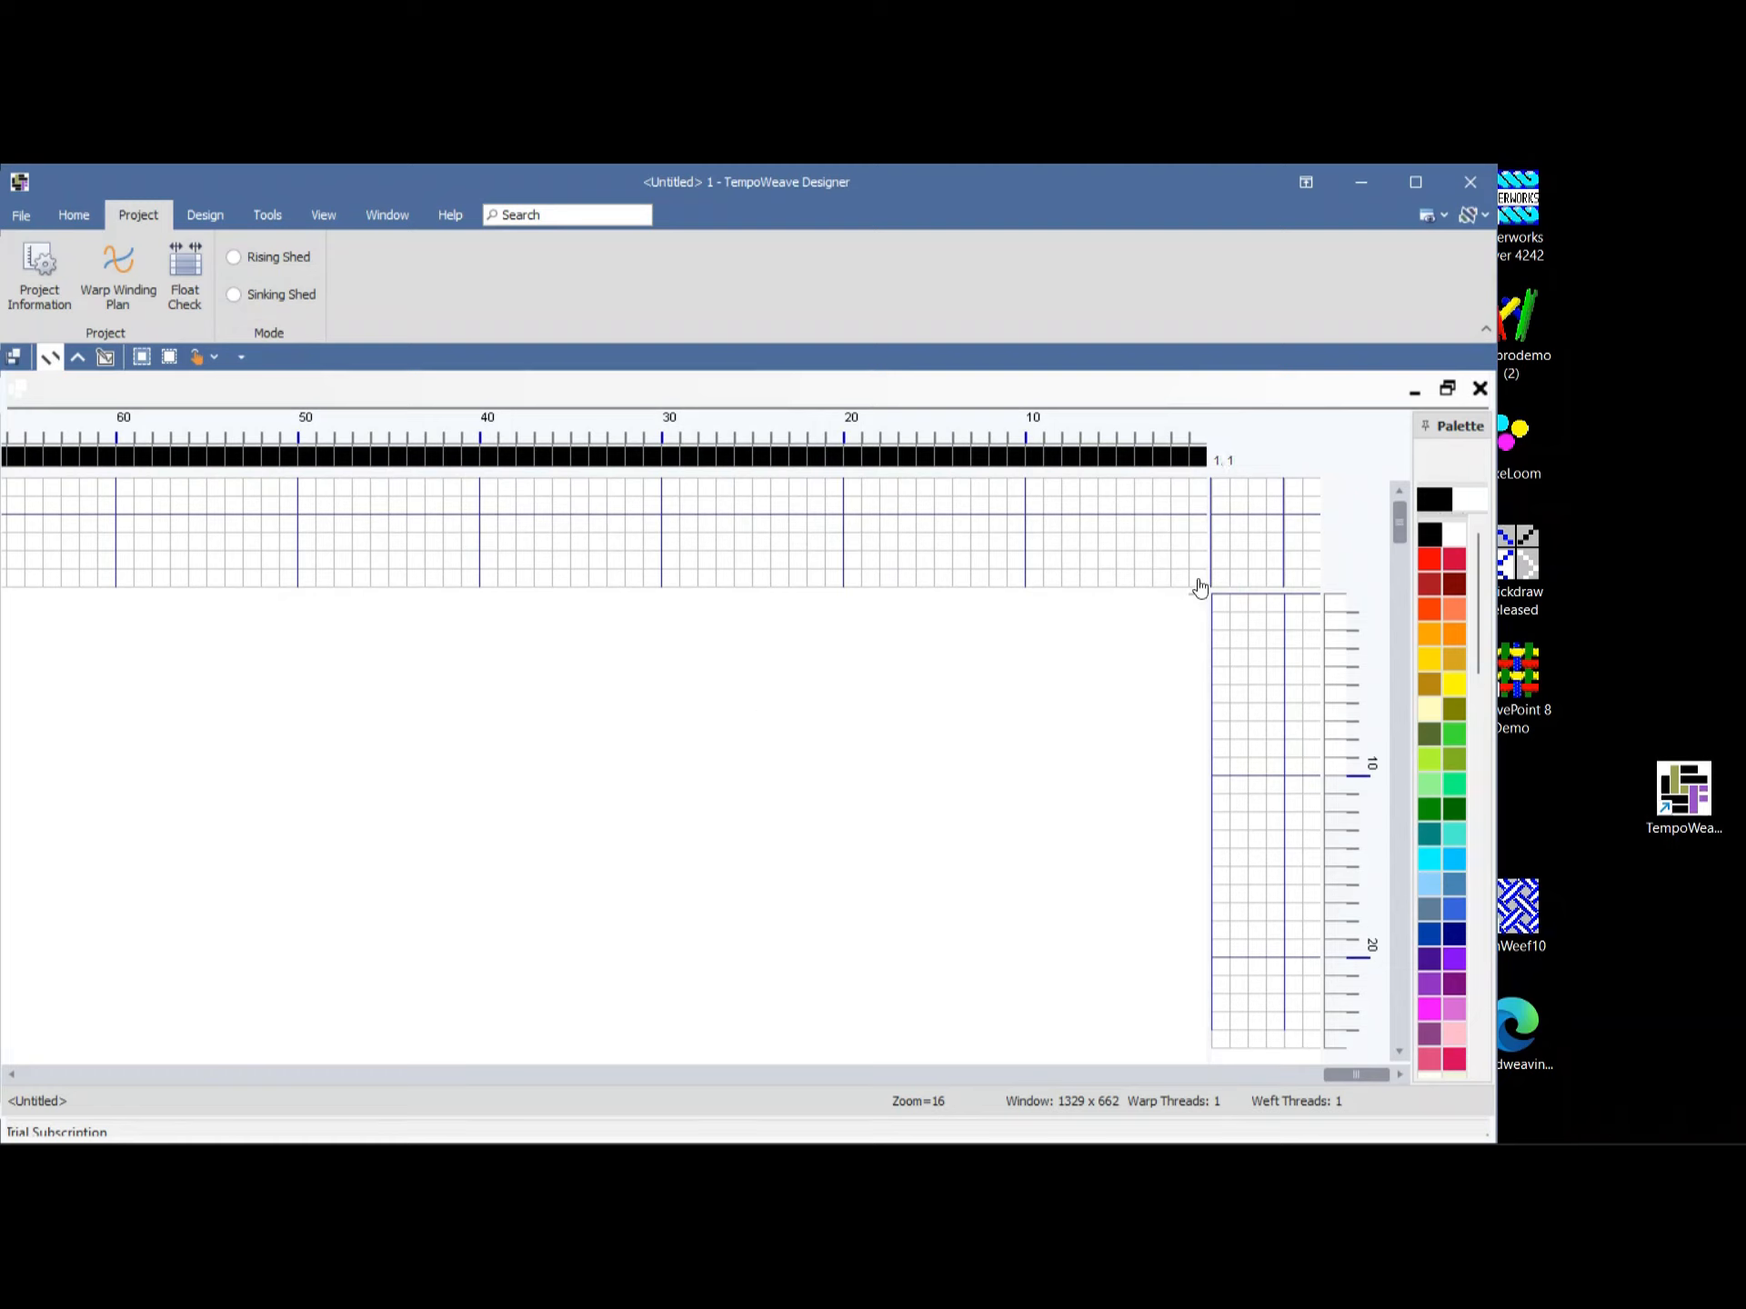
Thread ends 1 to 37 as a zigzag between shafts 1 and 6, with a shaft 1 end between each pair of shaft 6 ends
drag(1196, 591, 1094, 499)
mouse_move(1065, 487)
mouse_down()
mouse_move(1037, 571)
mouse_move(980, 582)
mouse_up()
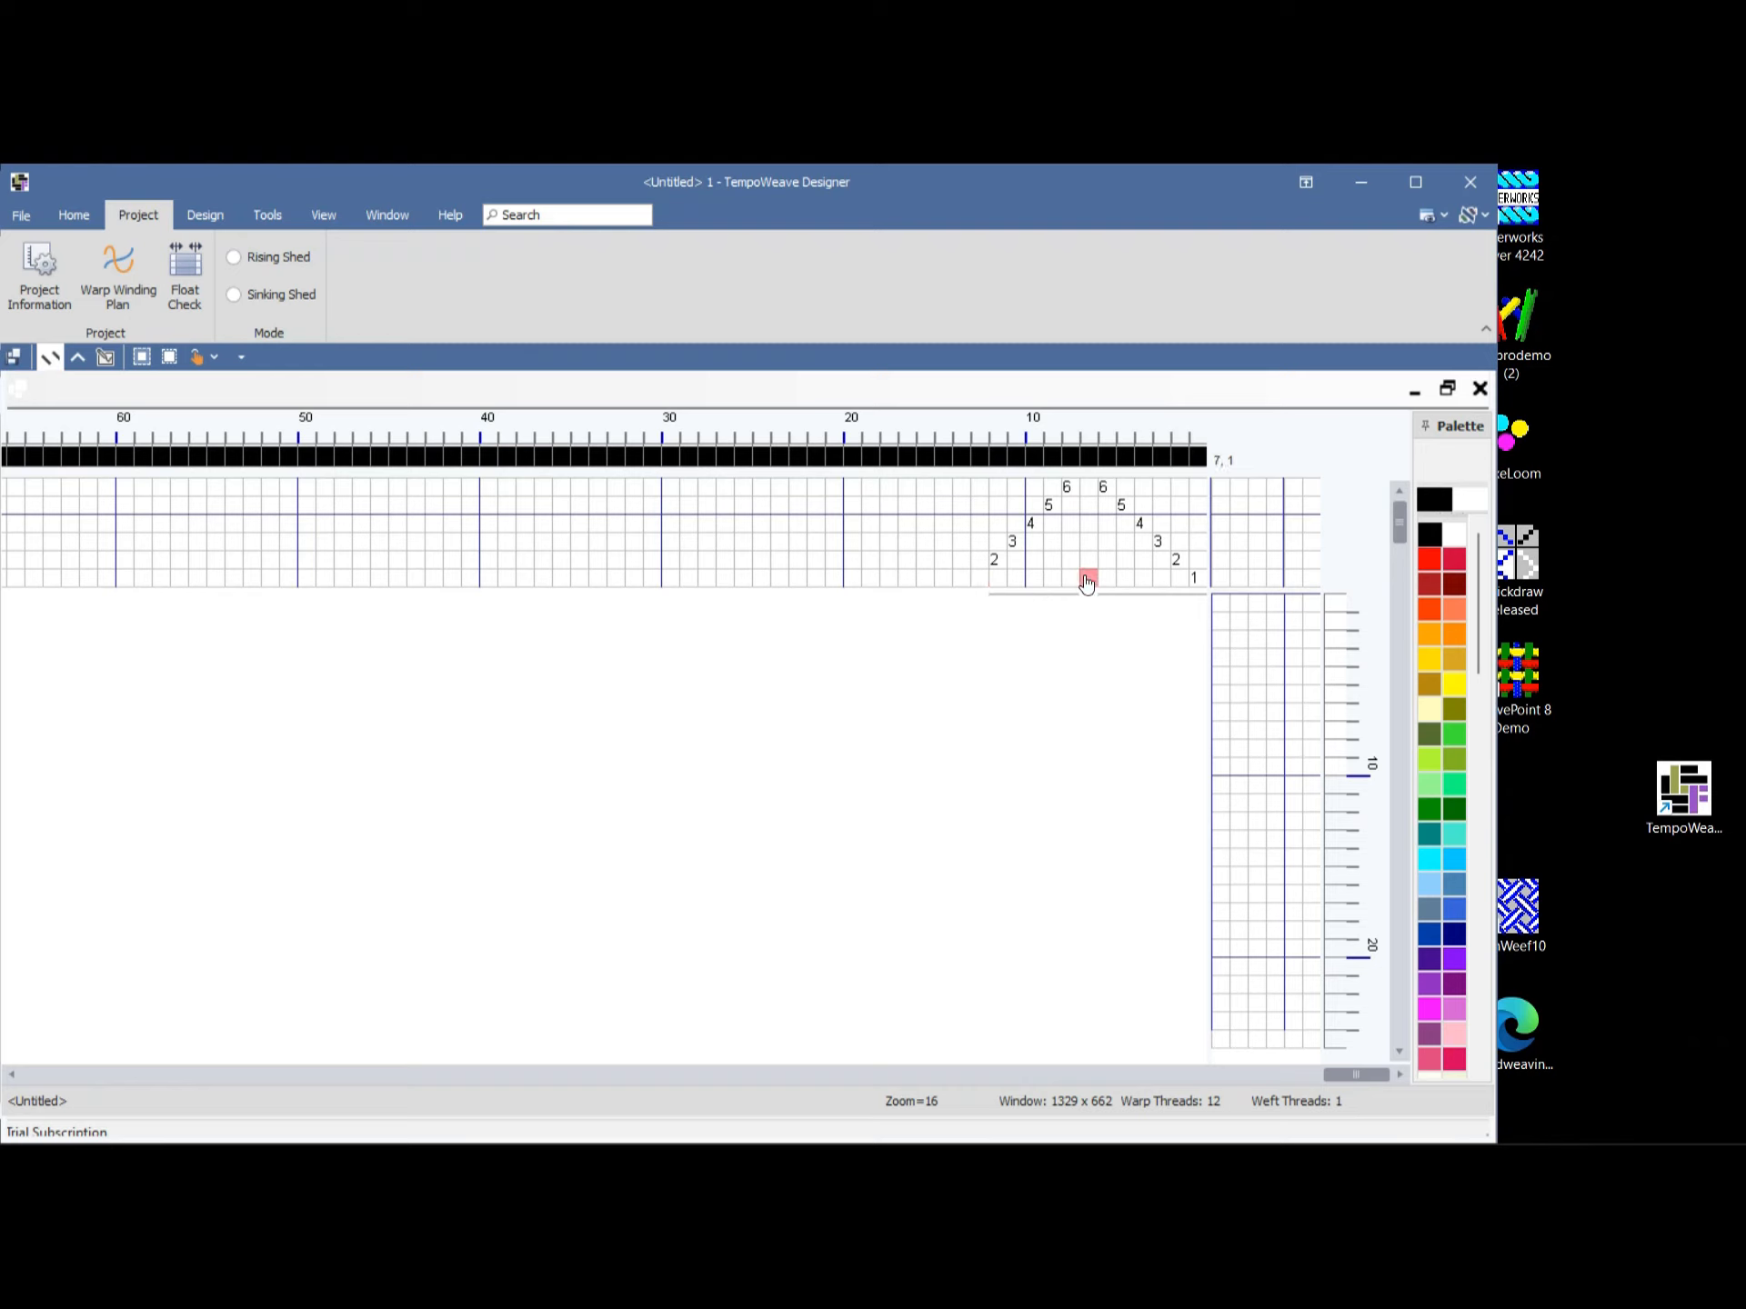
click(974, 580)
mouse_move(971, 579)
mouse_down()
mouse_move(921, 515)
mouse_move(852, 491)
mouse_move(788, 581)
mouse_move(749, 583)
mouse_move(758, 559)
mouse_move(662, 492)
mouse_up()
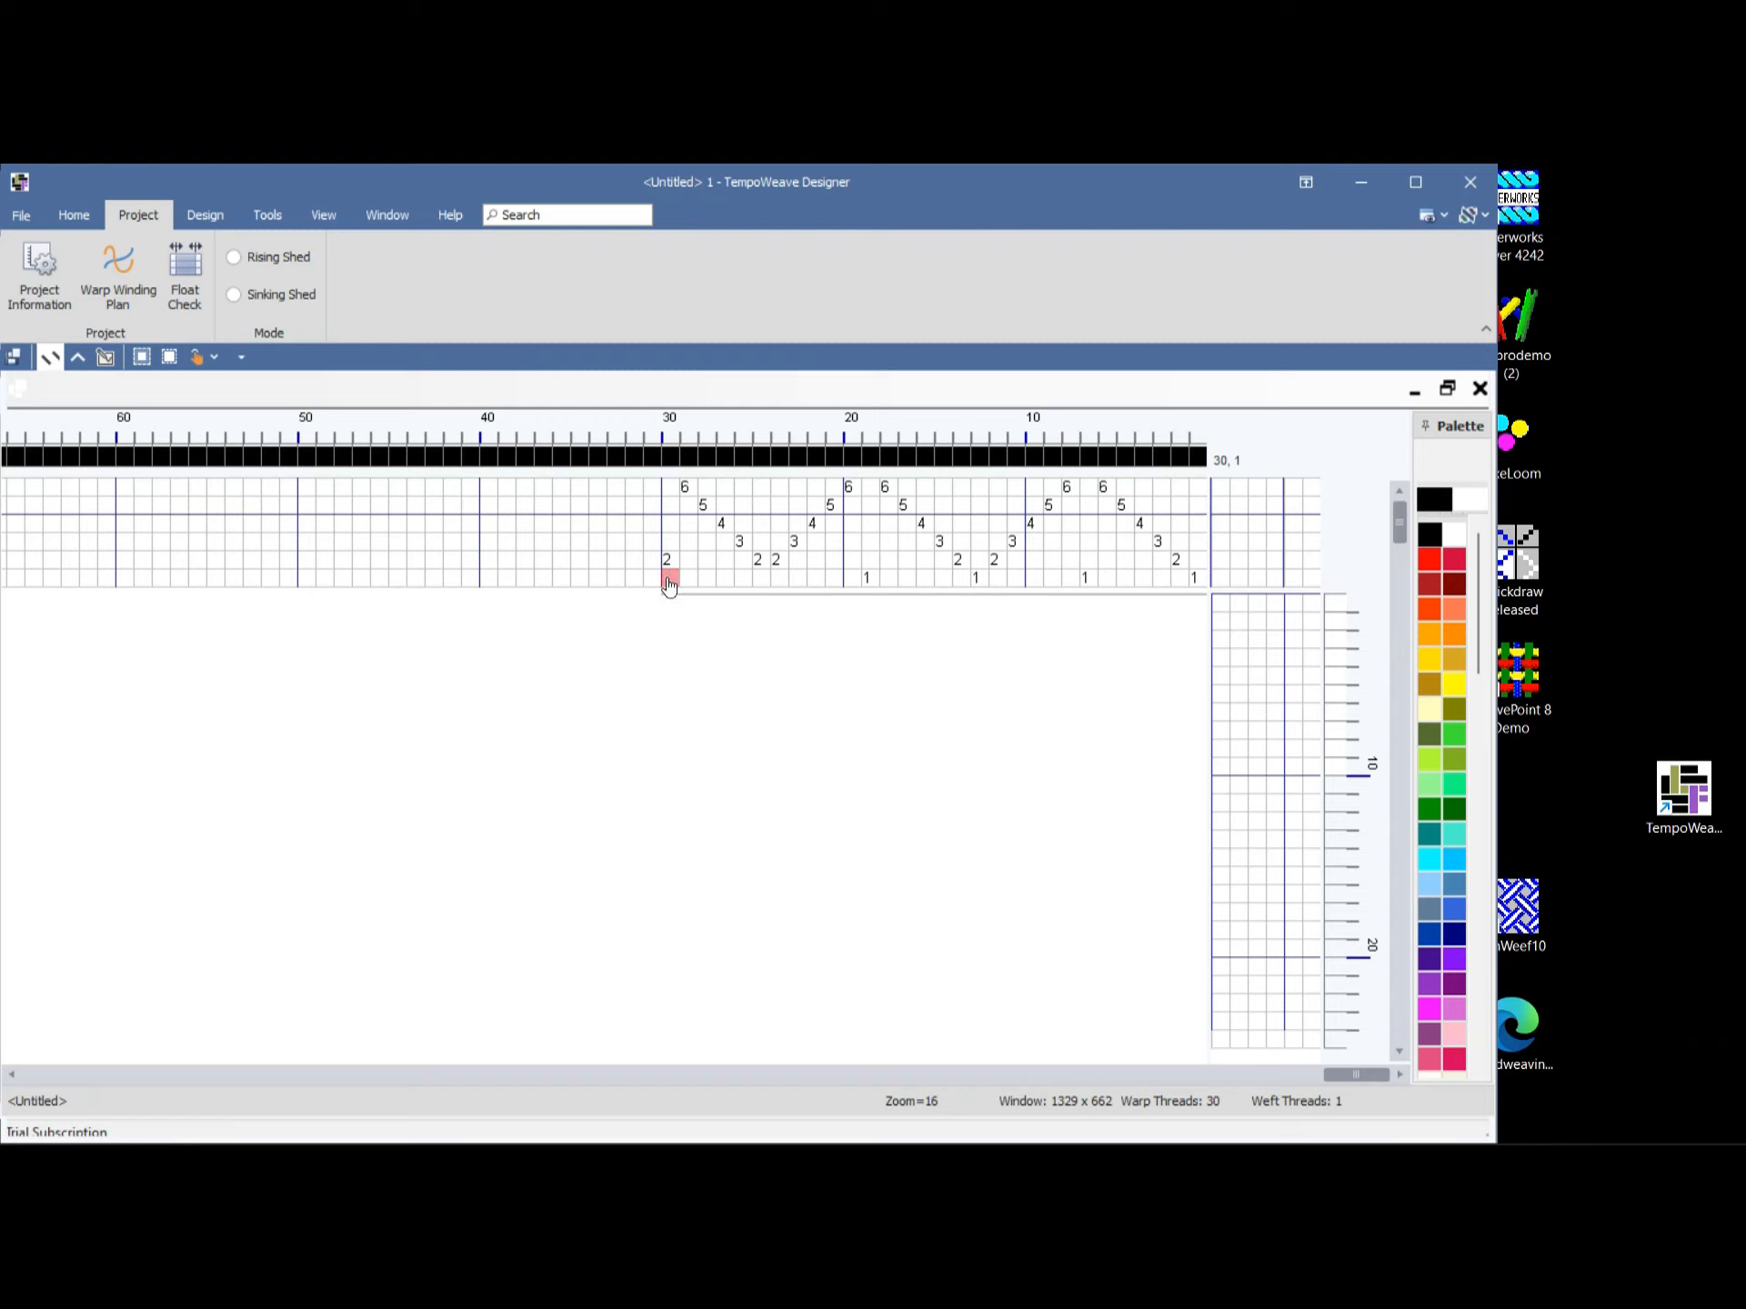
mouse_move(651, 498)
mouse_down()
mouse_move(612, 557)
mouse_move(551, 586)
mouse_up()
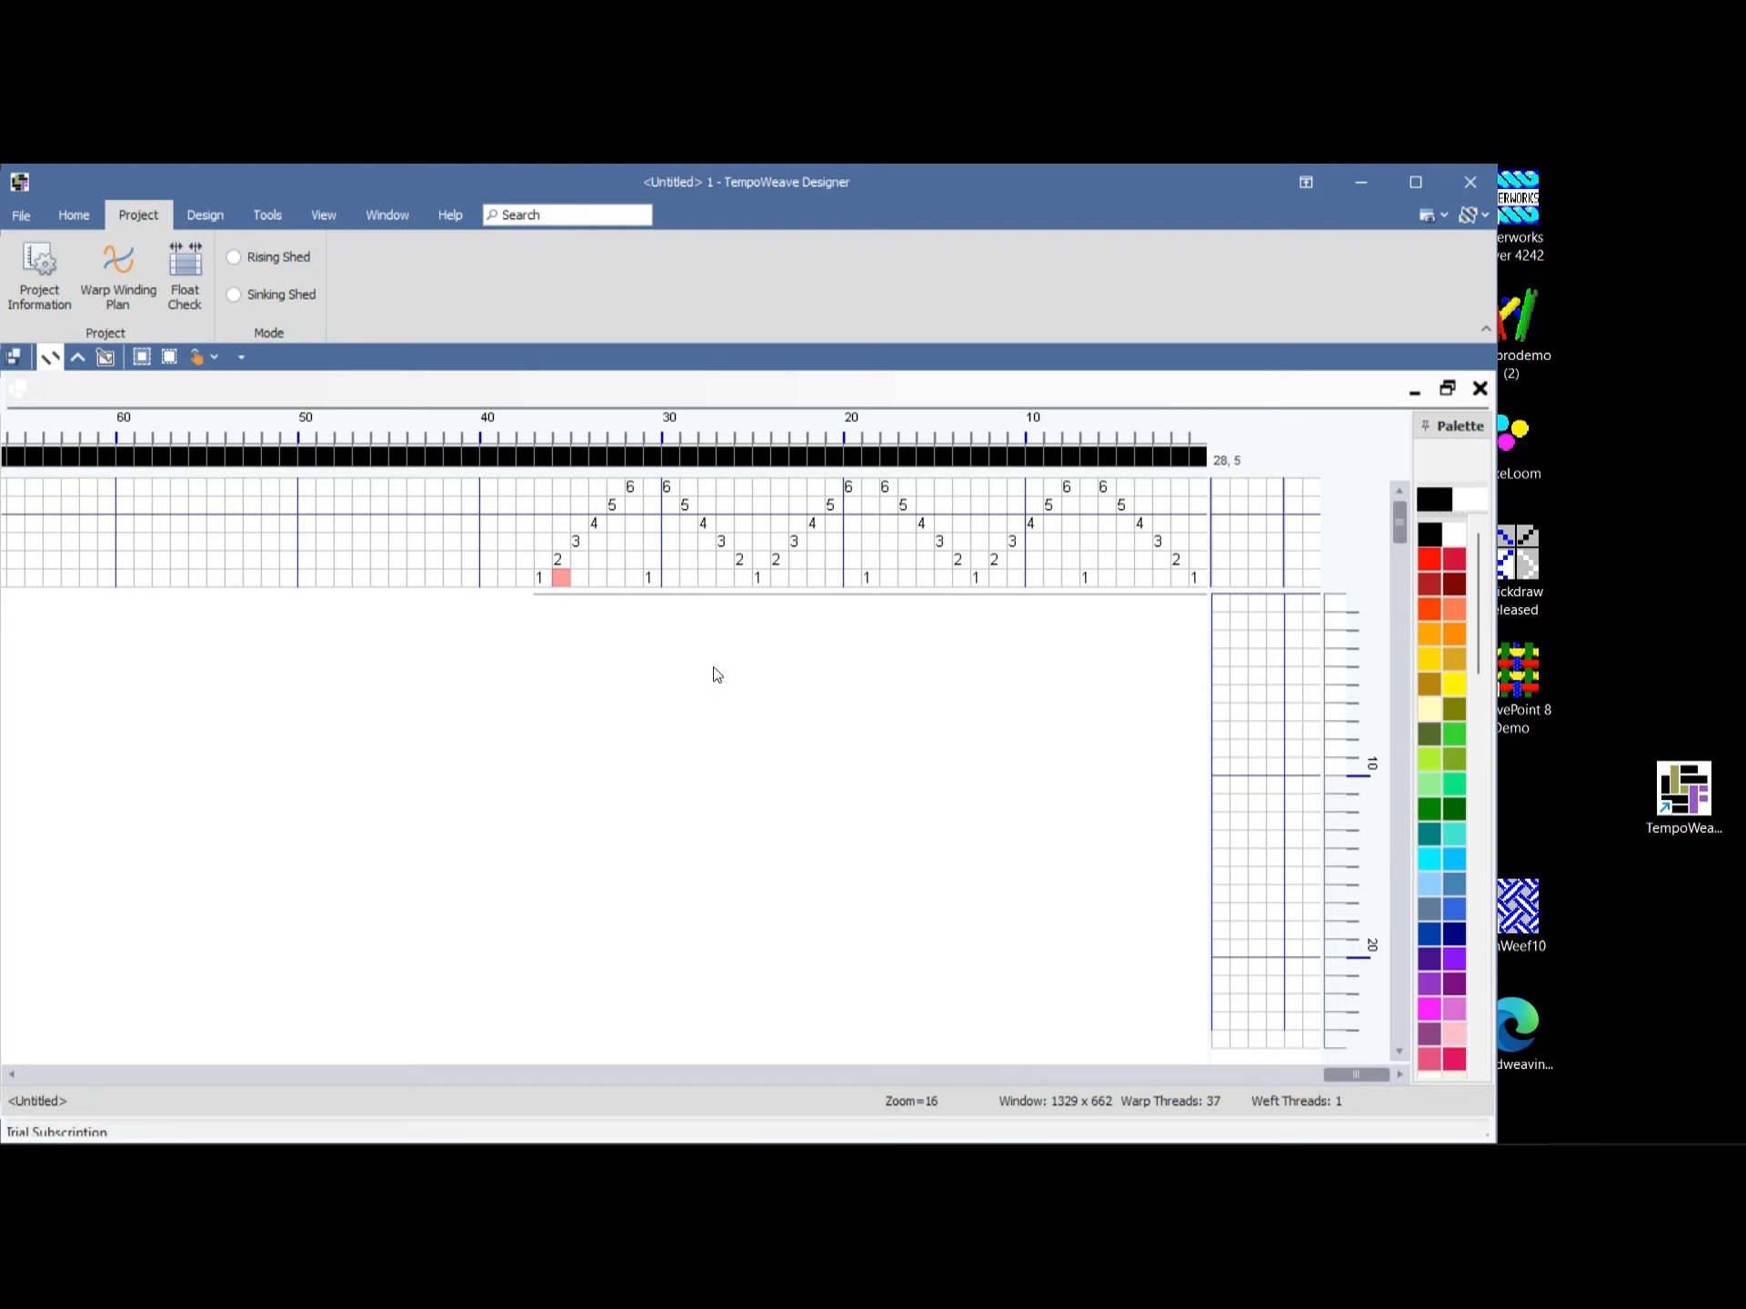
Fill the six-treadle tie-up with wrapping diagonals, starting with shafts 1, 2 and 4 on treadle 1 and moving up one shaft per treadle
drag(1219, 578, 1310, 489)
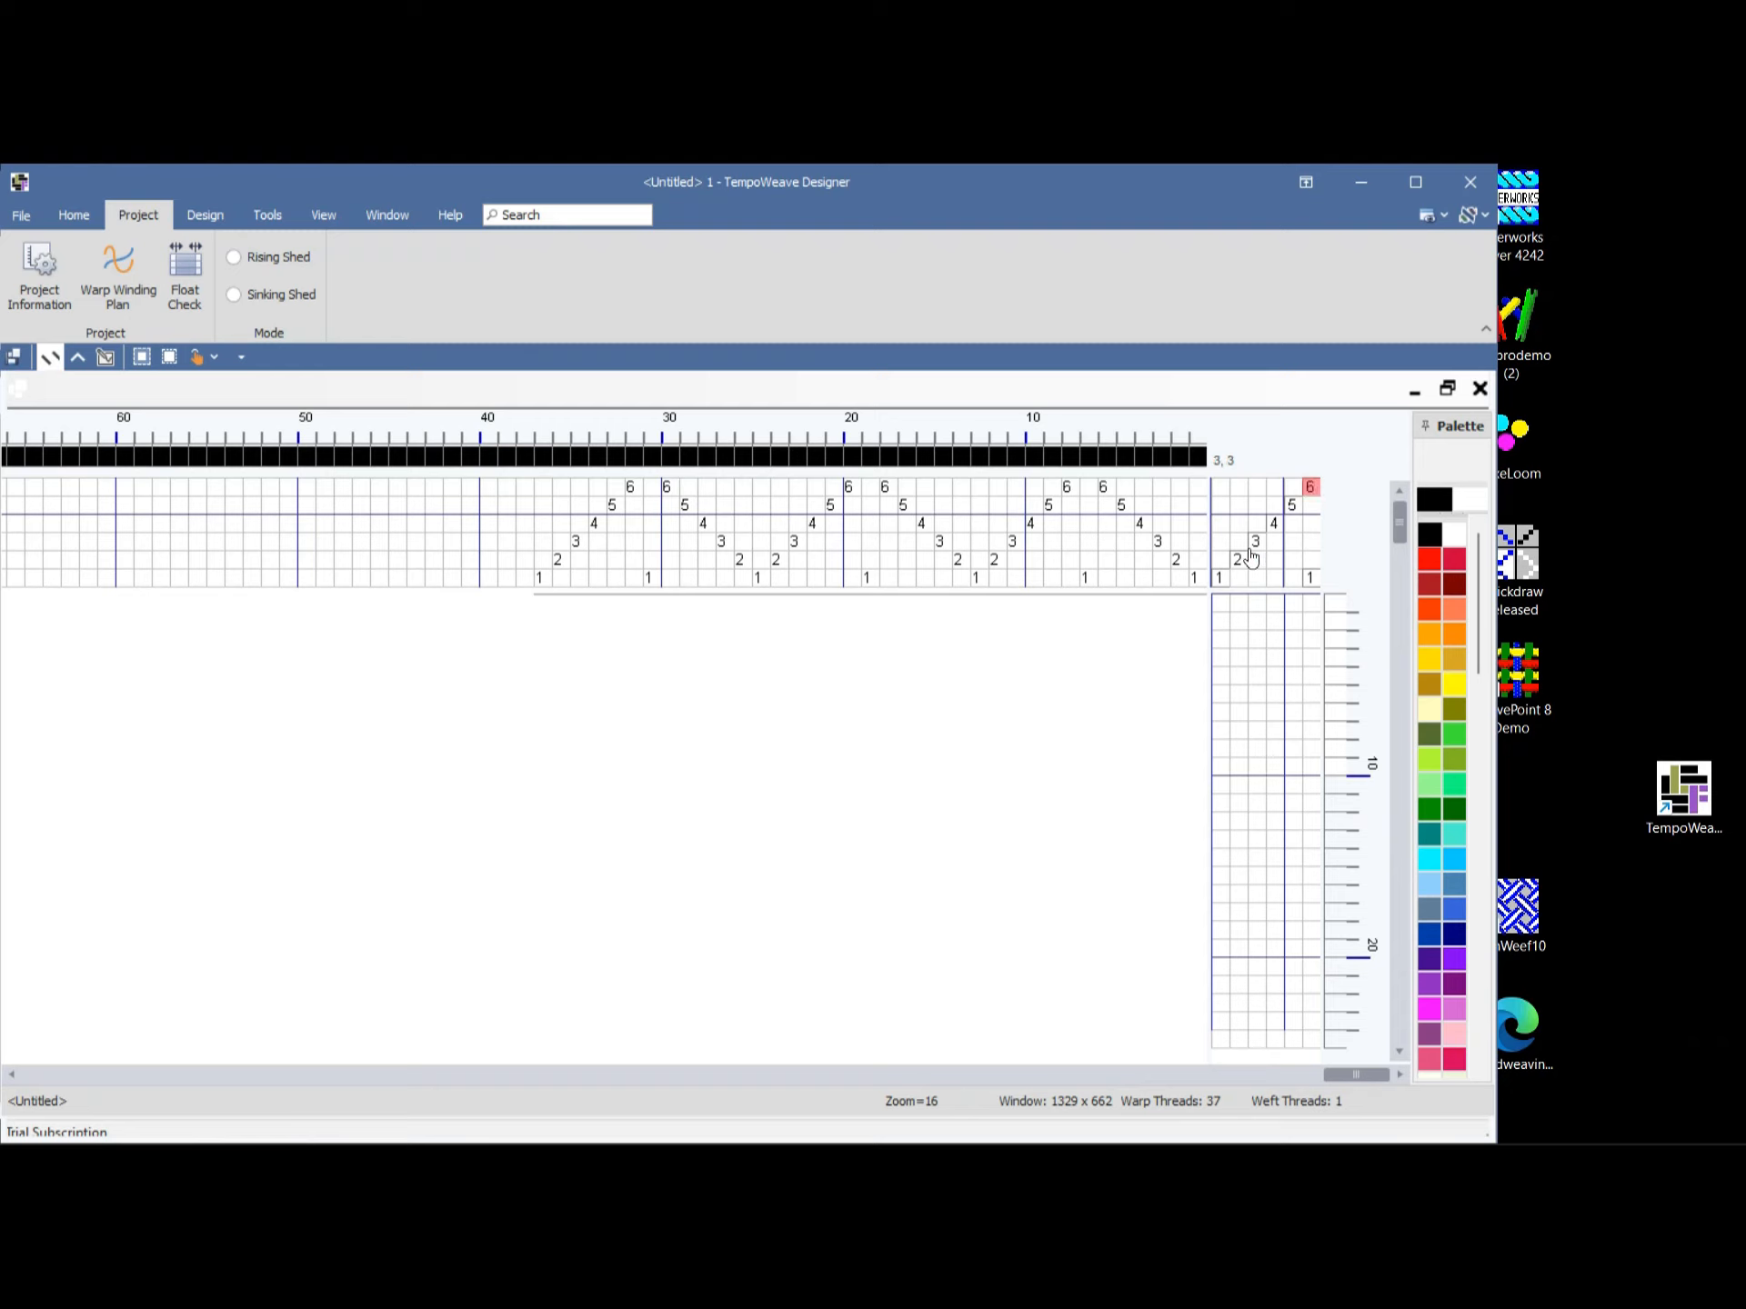
drag(1221, 564, 1292, 489)
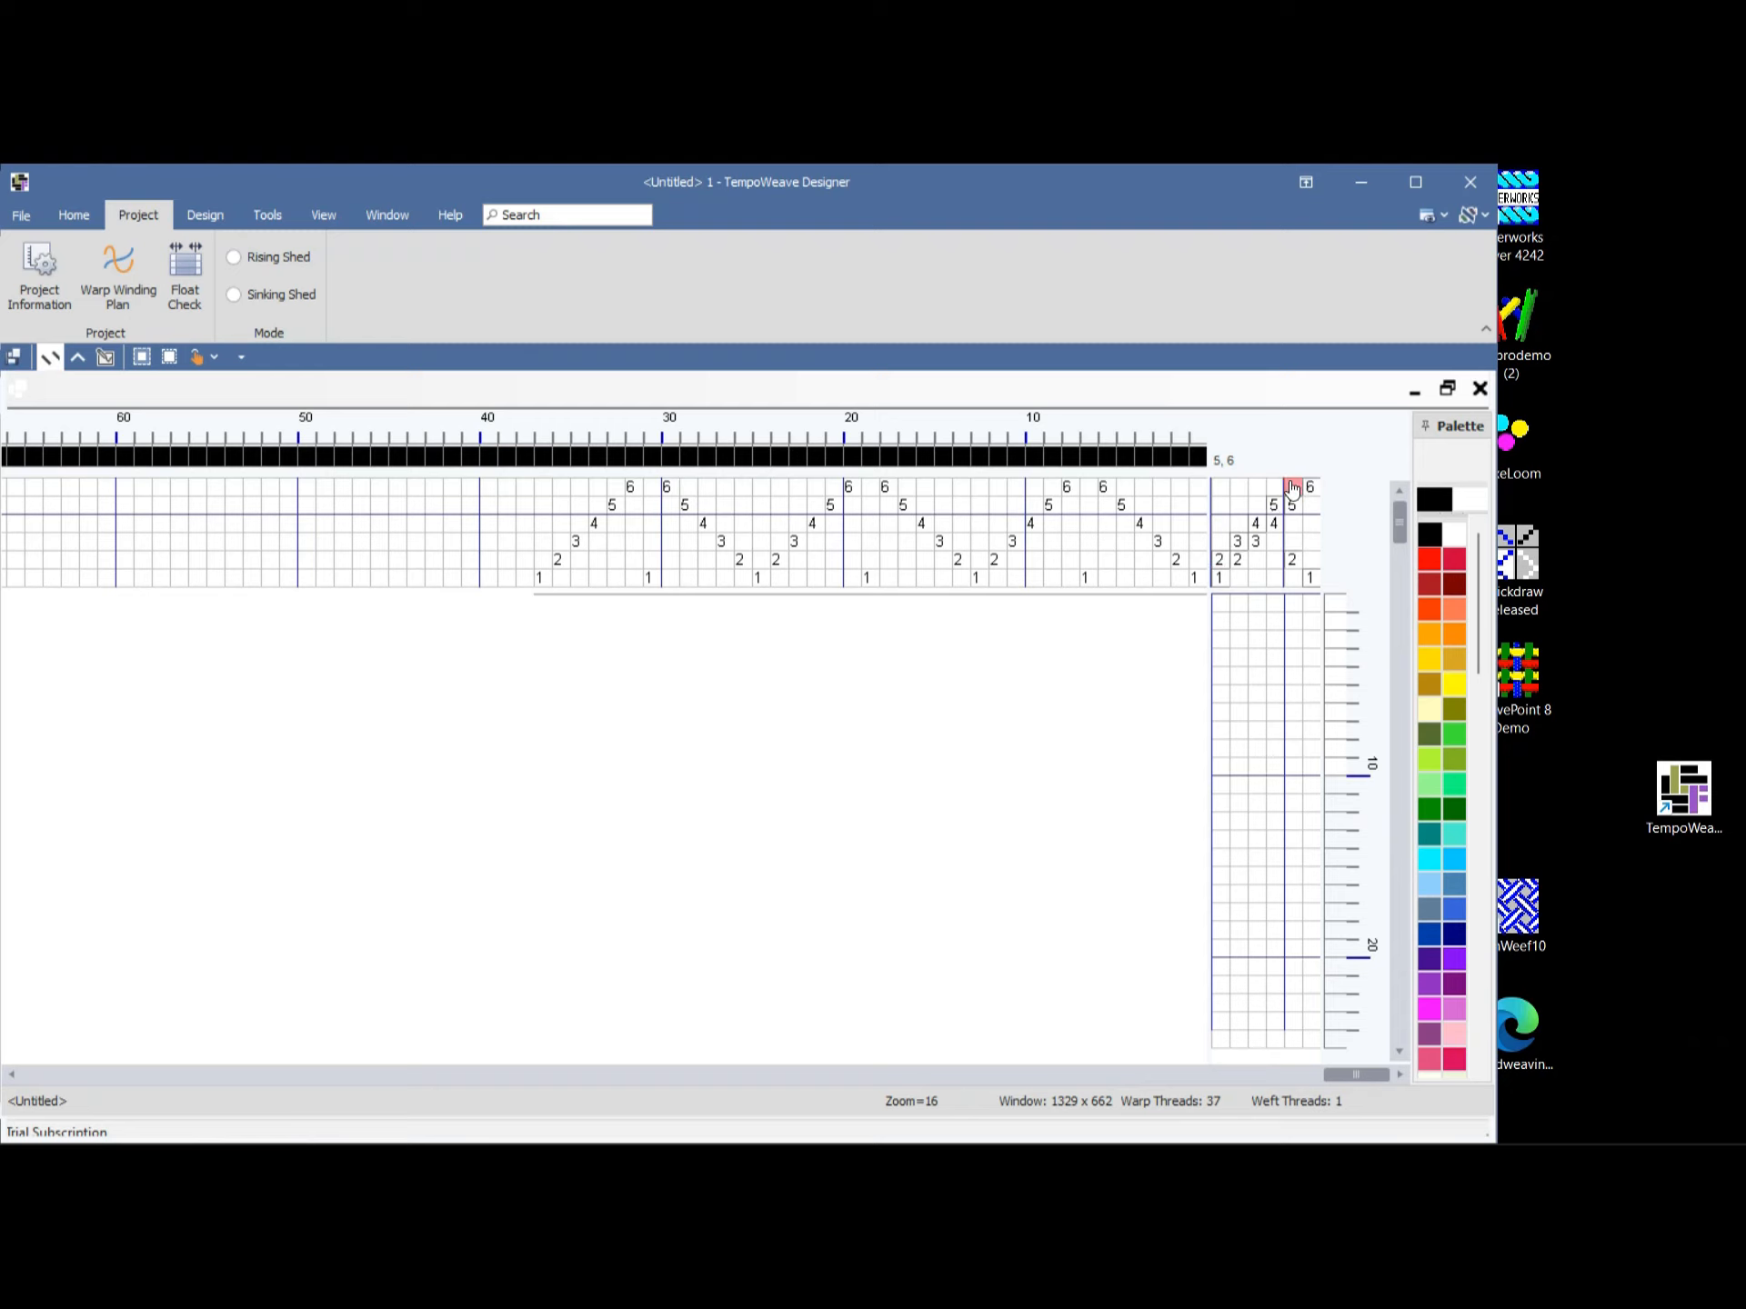
click(1295, 562)
drag(1220, 525, 1255, 489)
drag(1276, 582, 1313, 543)
Draw a zigzag treadling from treadle 1 across to 6 and back to 1, repeated down to pick 31
drag(1217, 603, 1218, 969)
click(1218, 967)
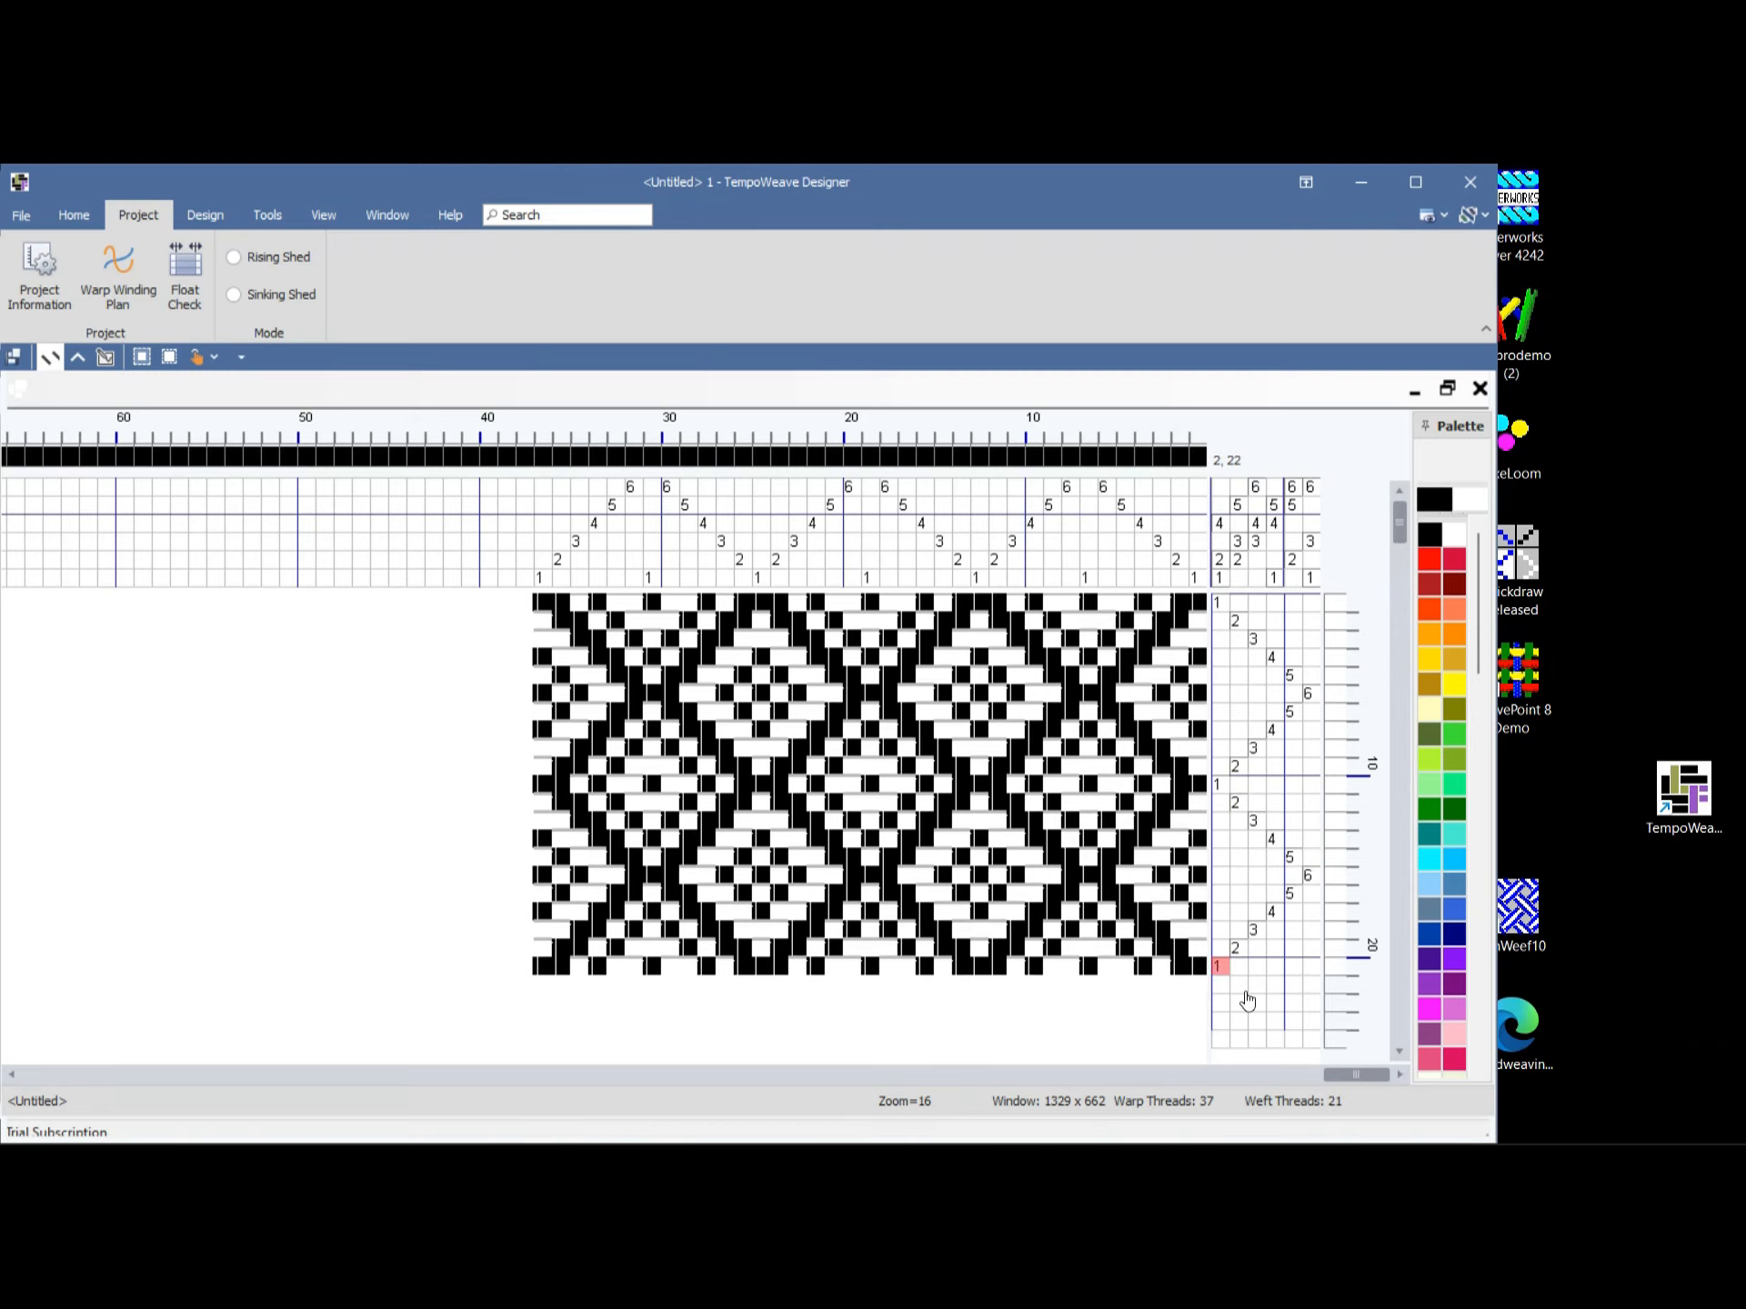
click(1395, 881)
mouse_move(1394, 578)
mouse_down()
mouse_move(1402, 546)
mouse_move(1405, 560)
mouse_up()
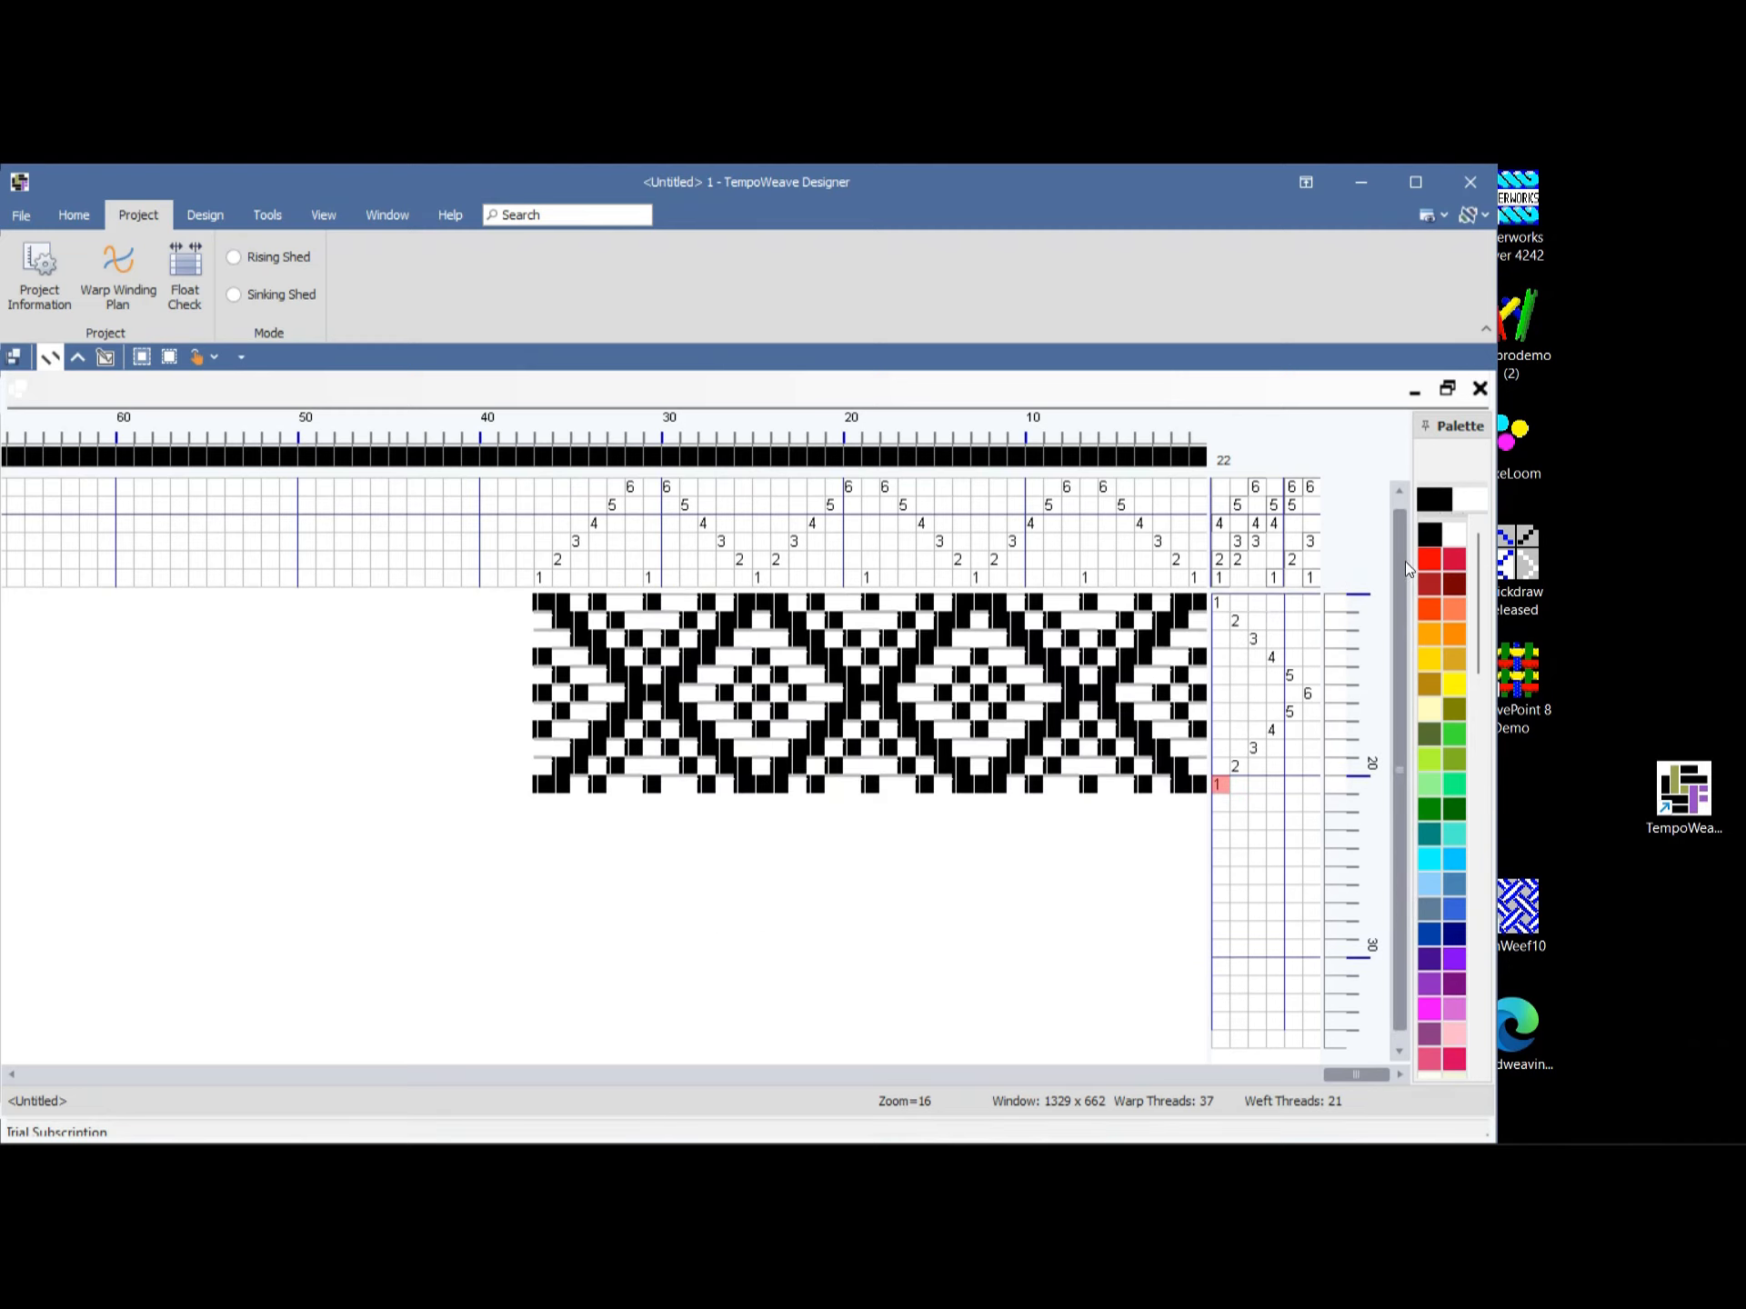
mouse_move(1237, 804)
mouse_down()
mouse_move(1309, 877)
mouse_move(1218, 972)
mouse_up()
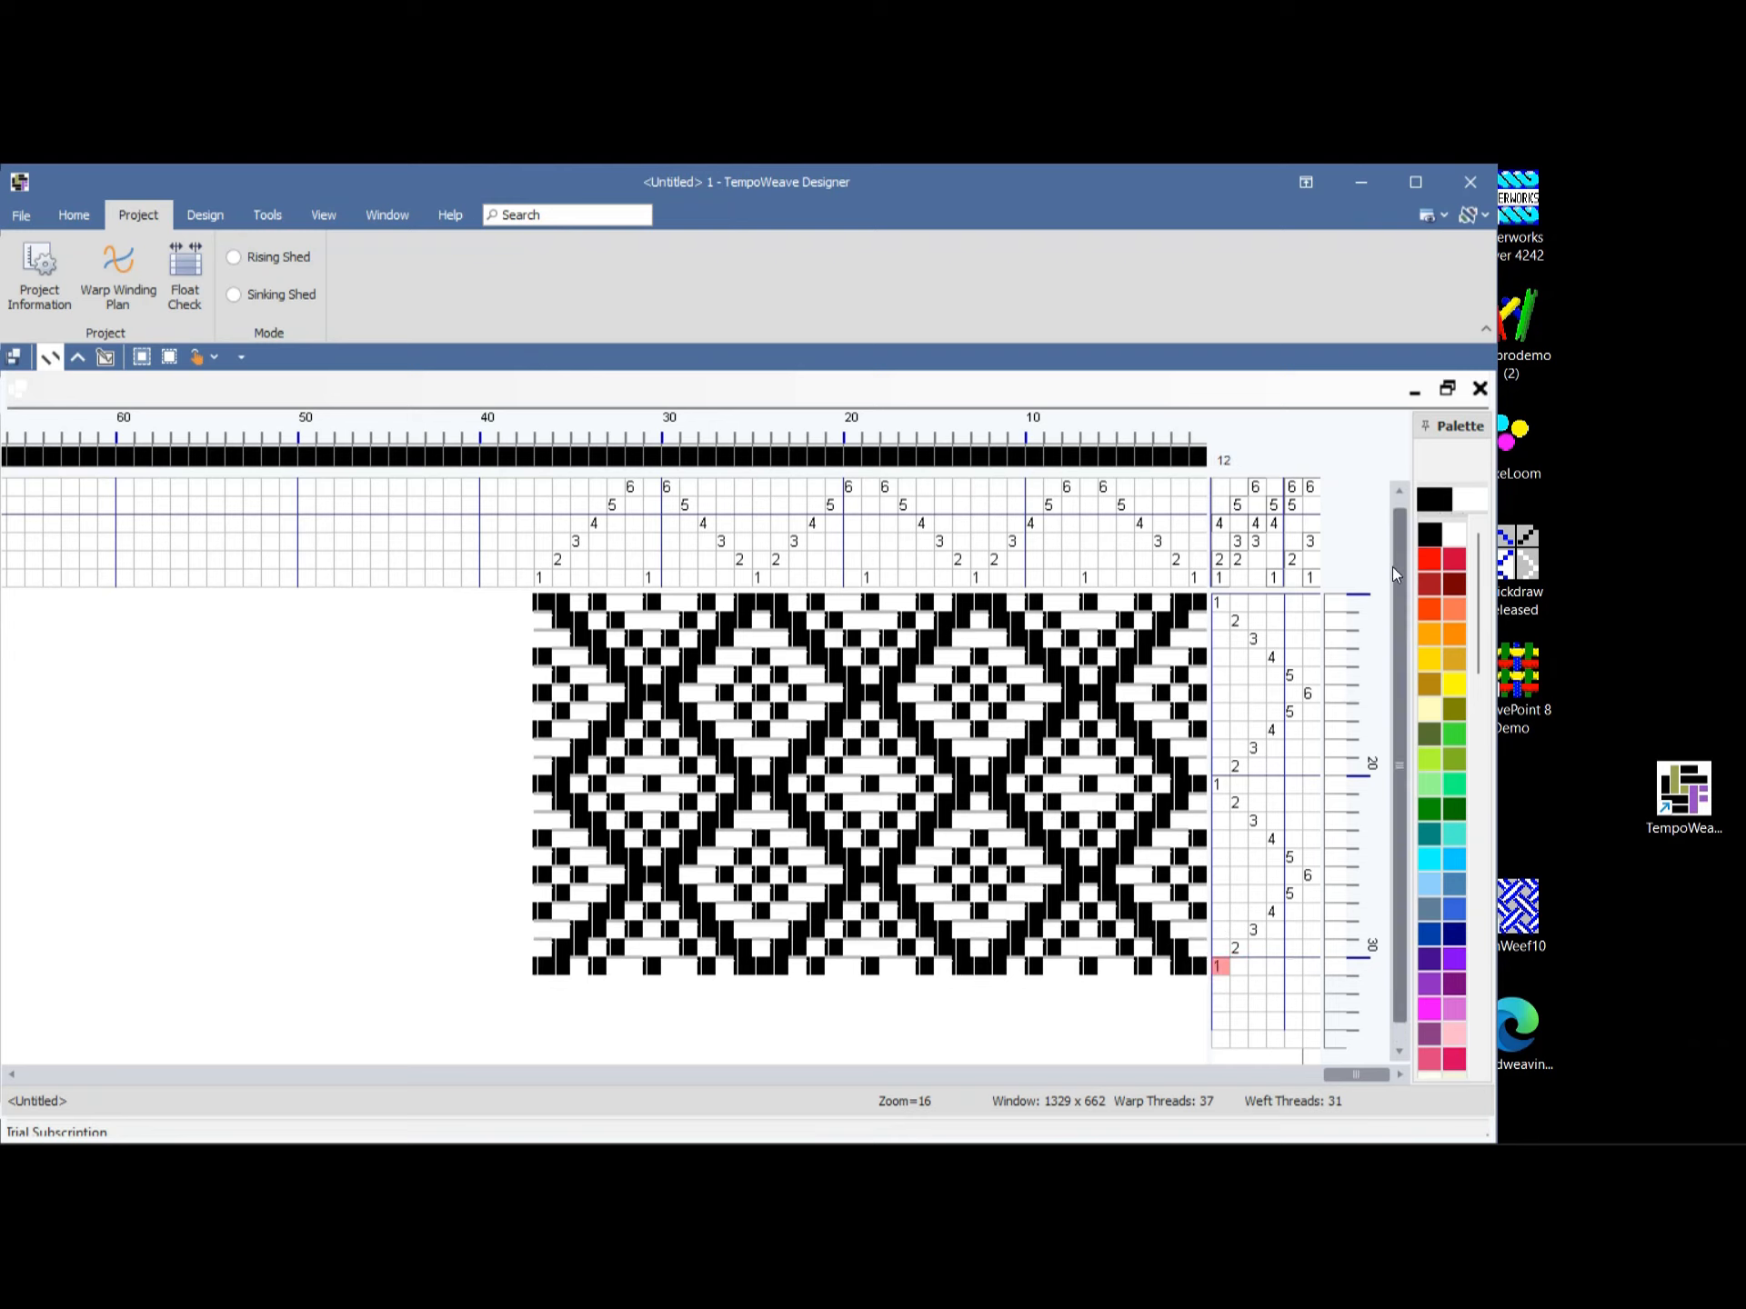
scroll(1399, 535, up, 1)
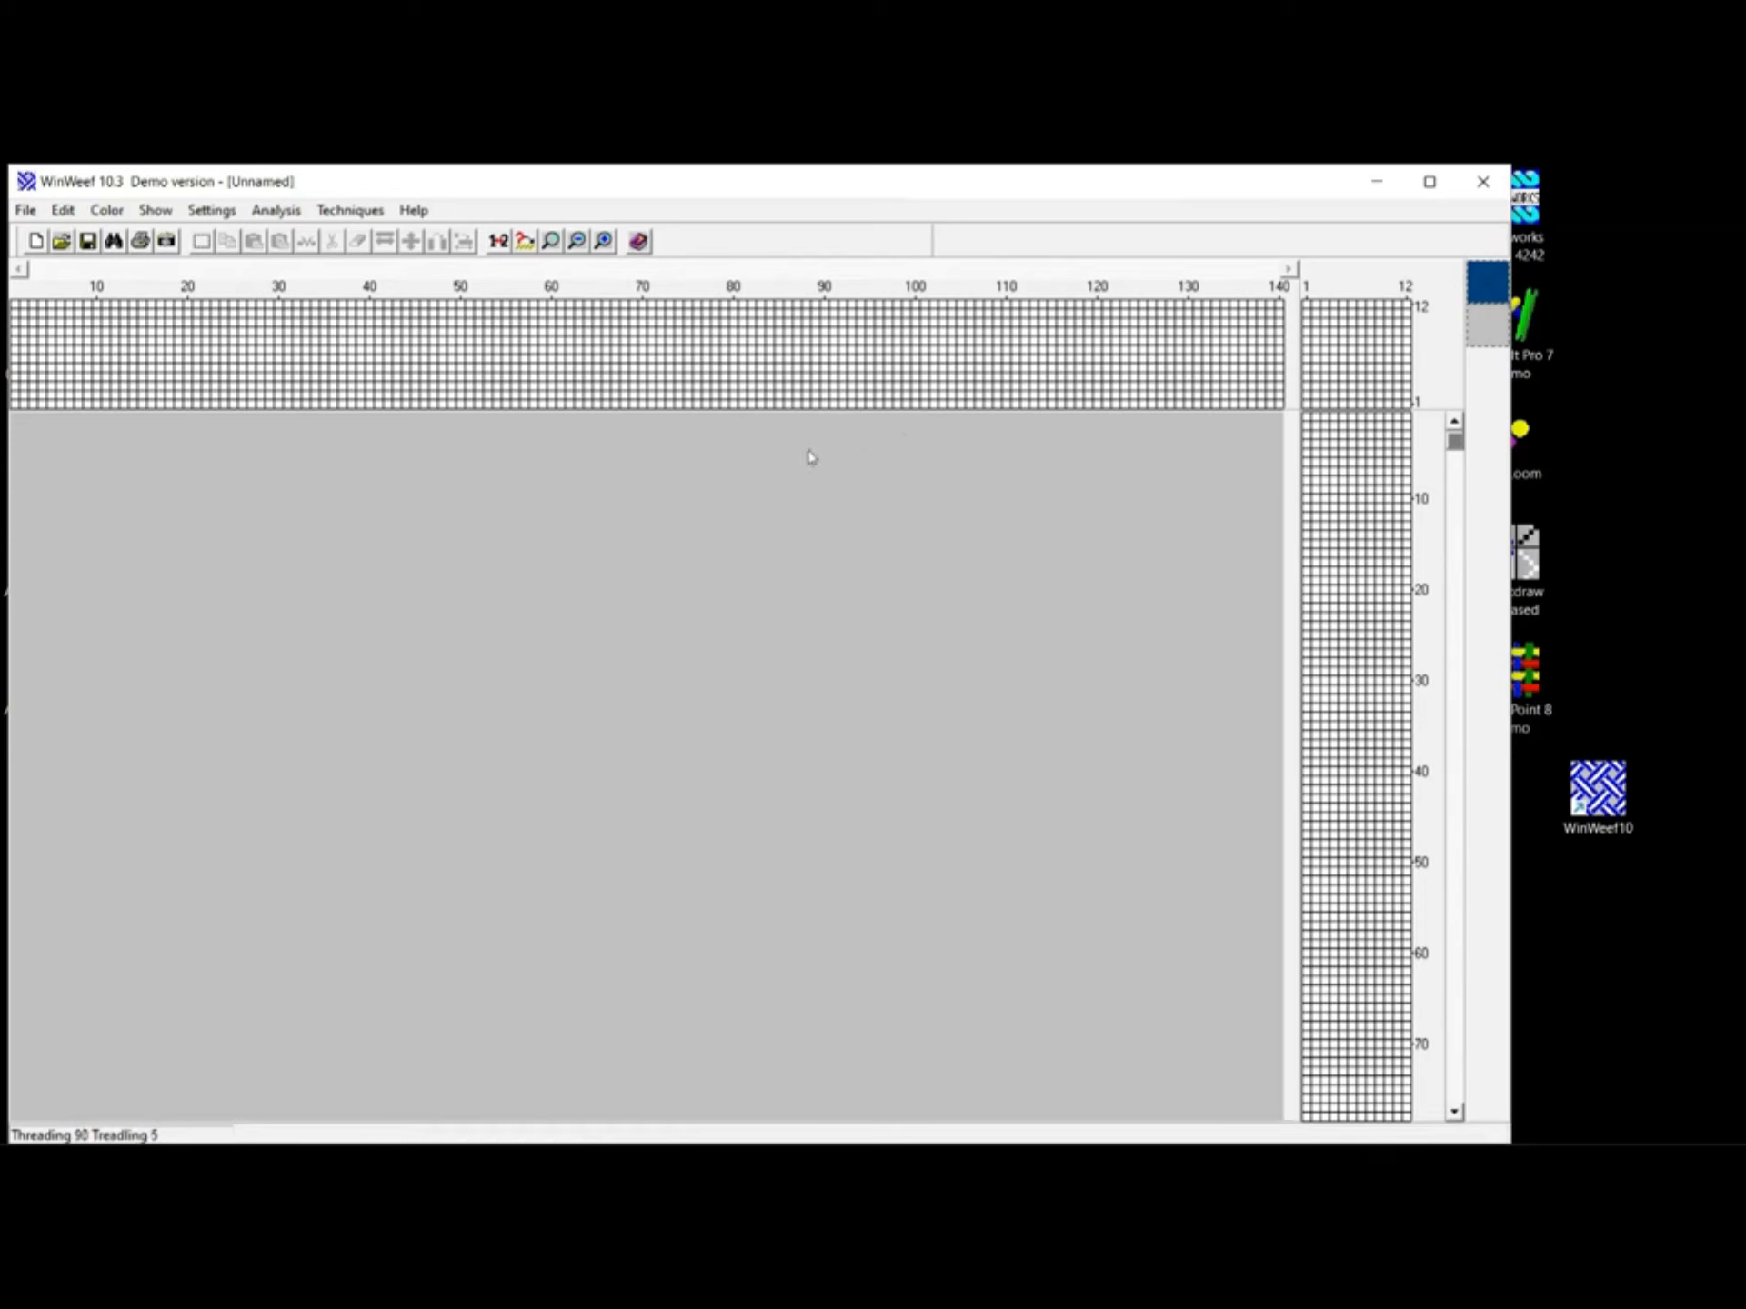
In WinWeef, set the preferences to decreasing threading numbers and threading from the right
click(216, 214)
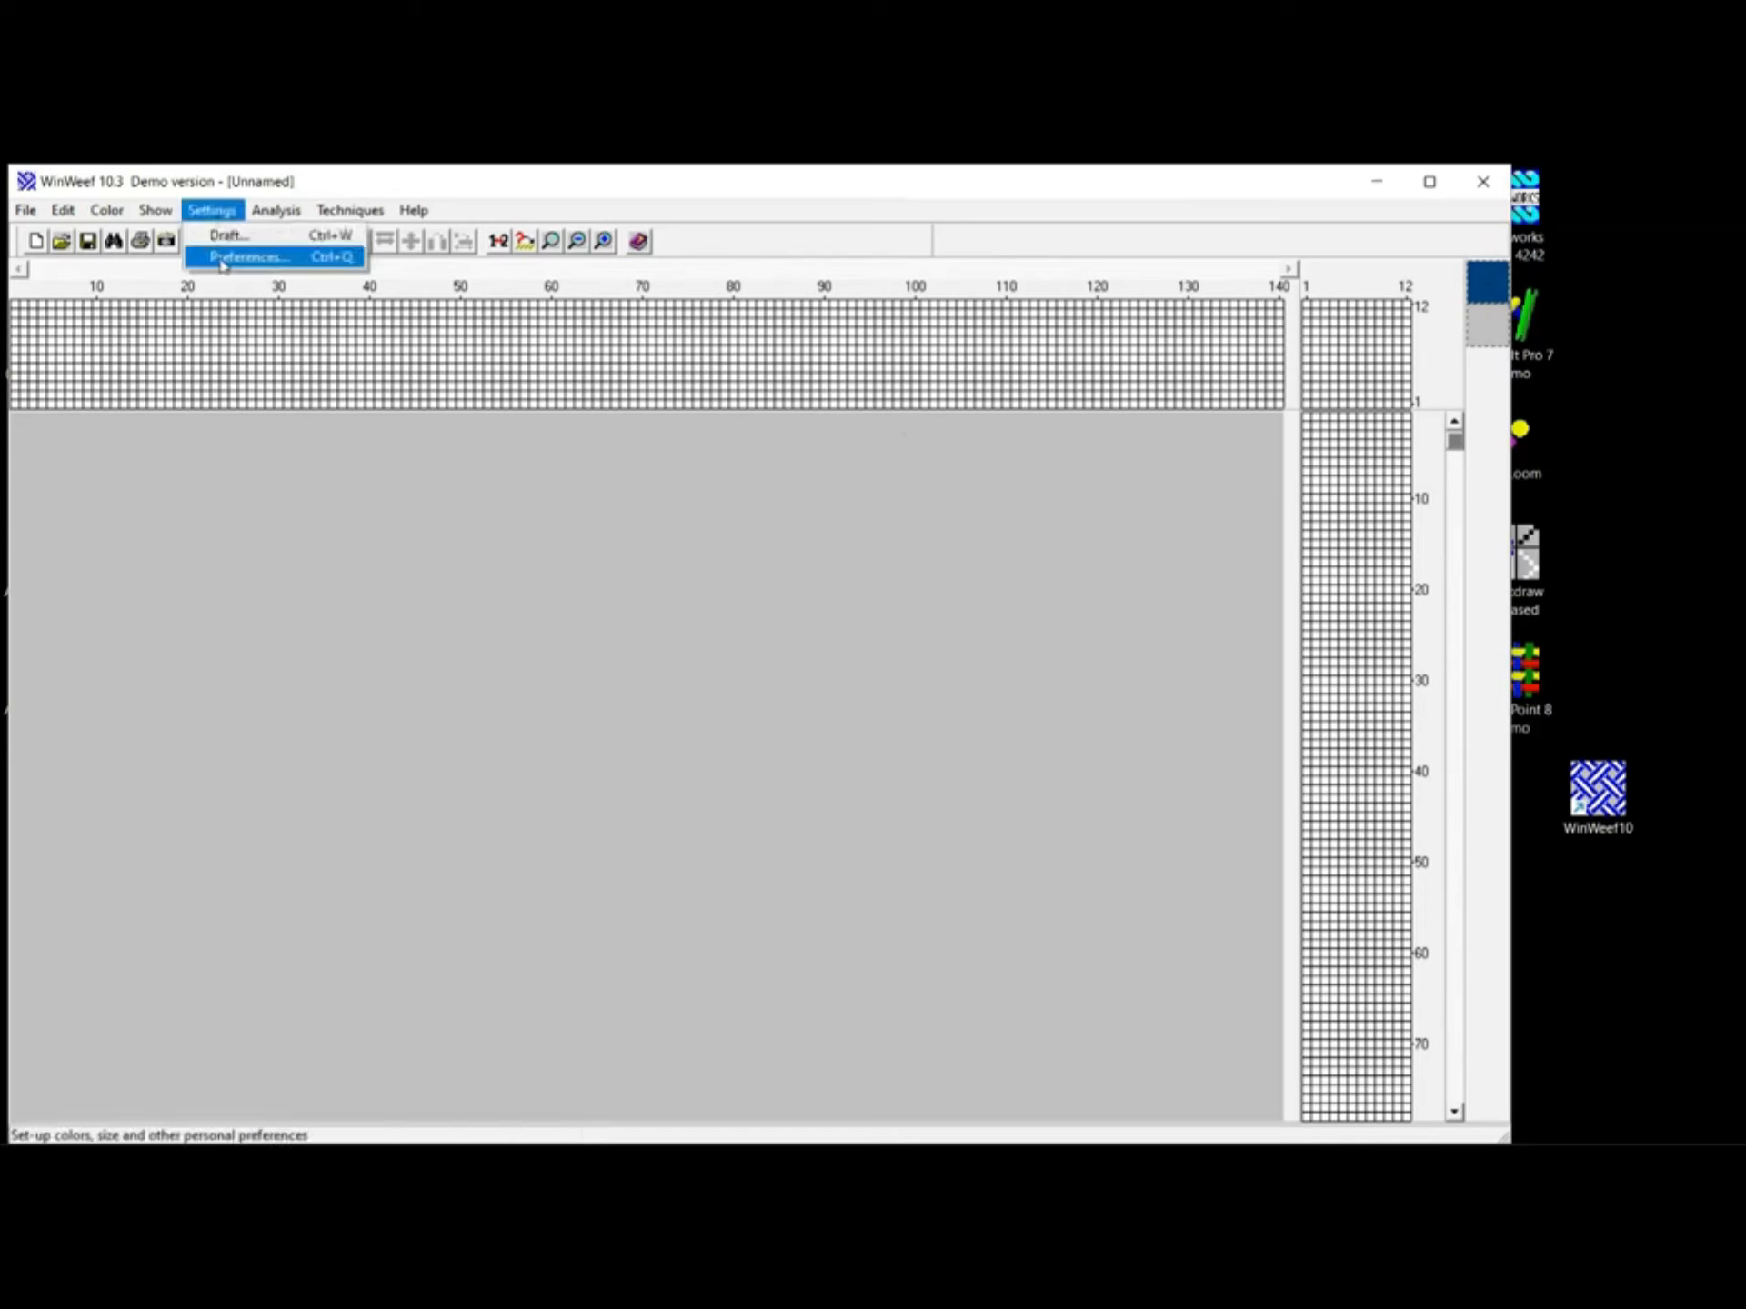
click(249, 258)
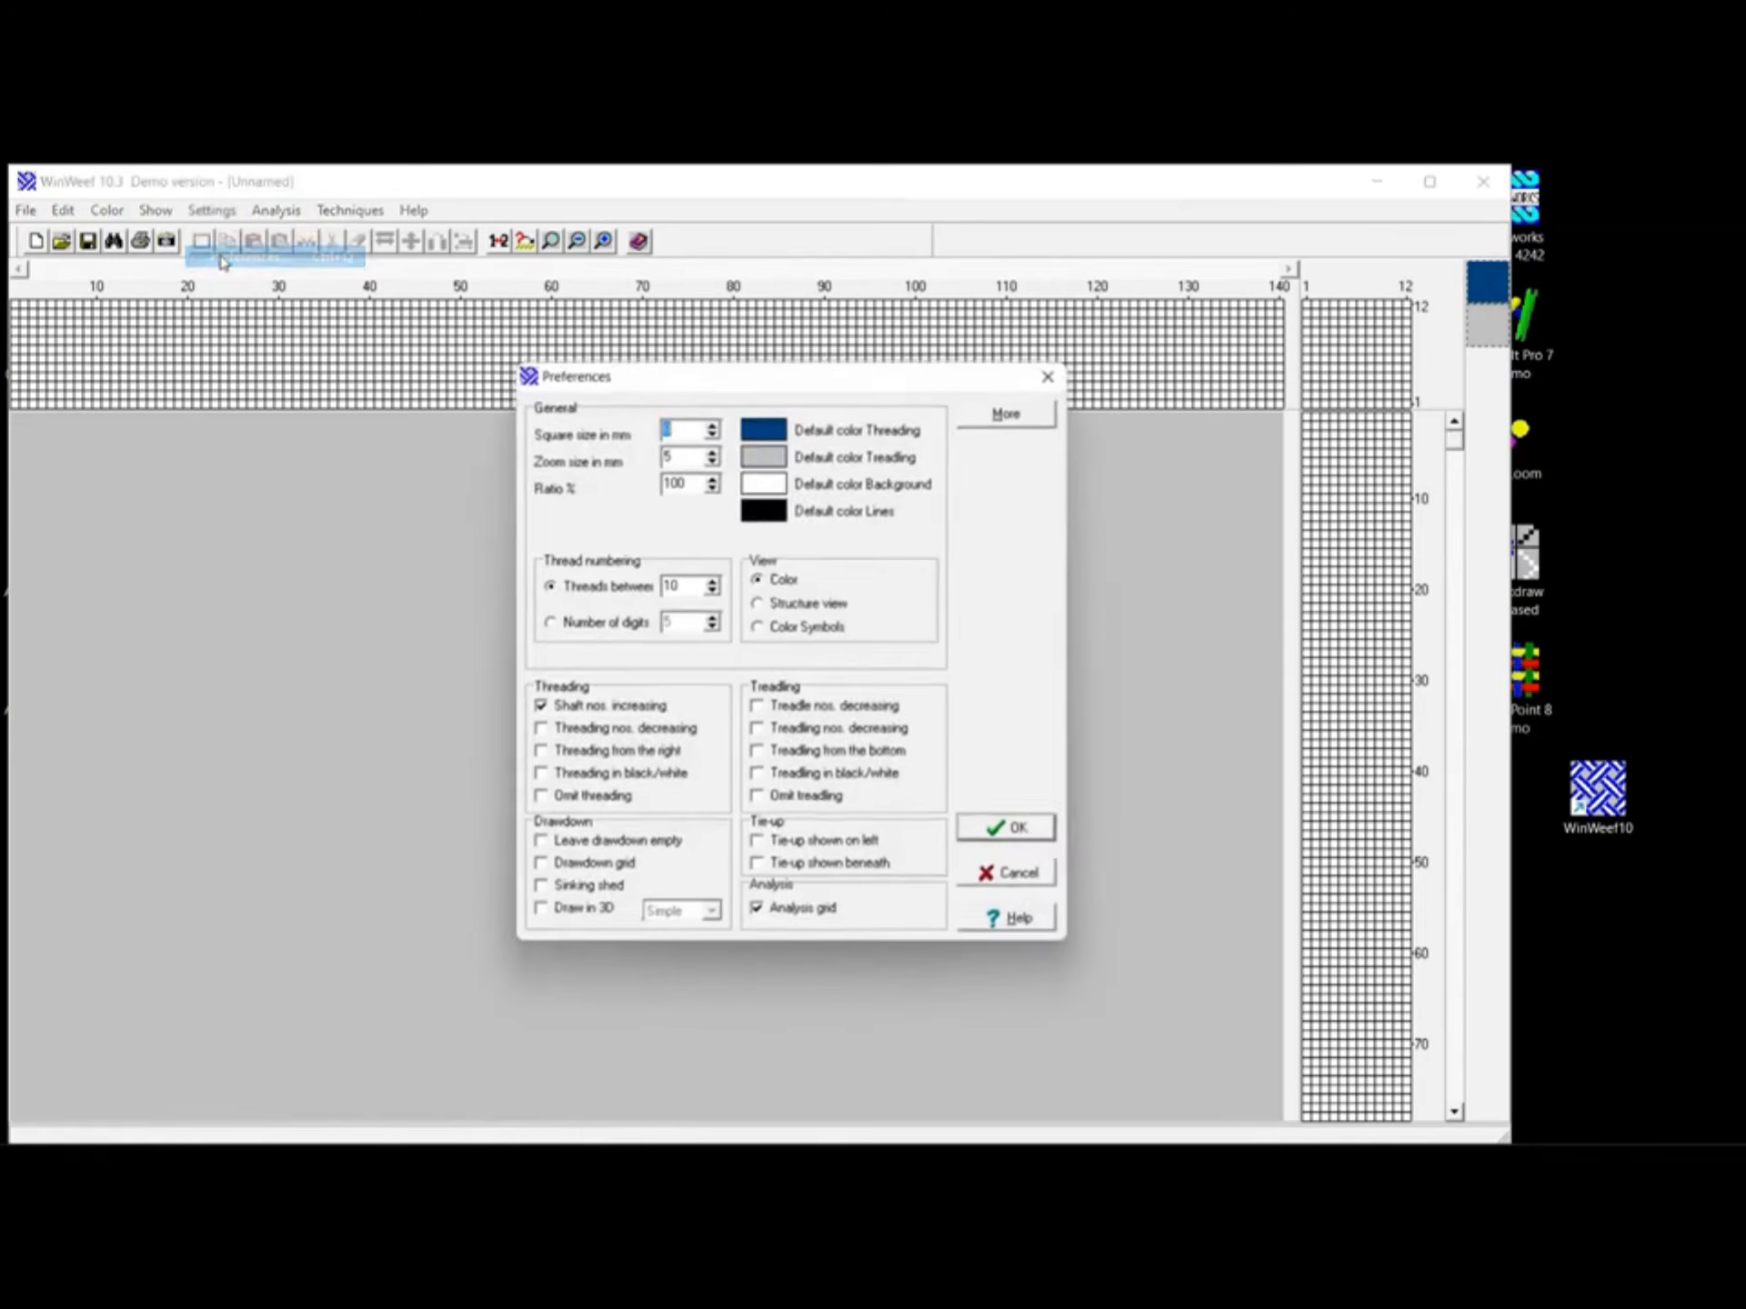
click(540, 732)
click(539, 754)
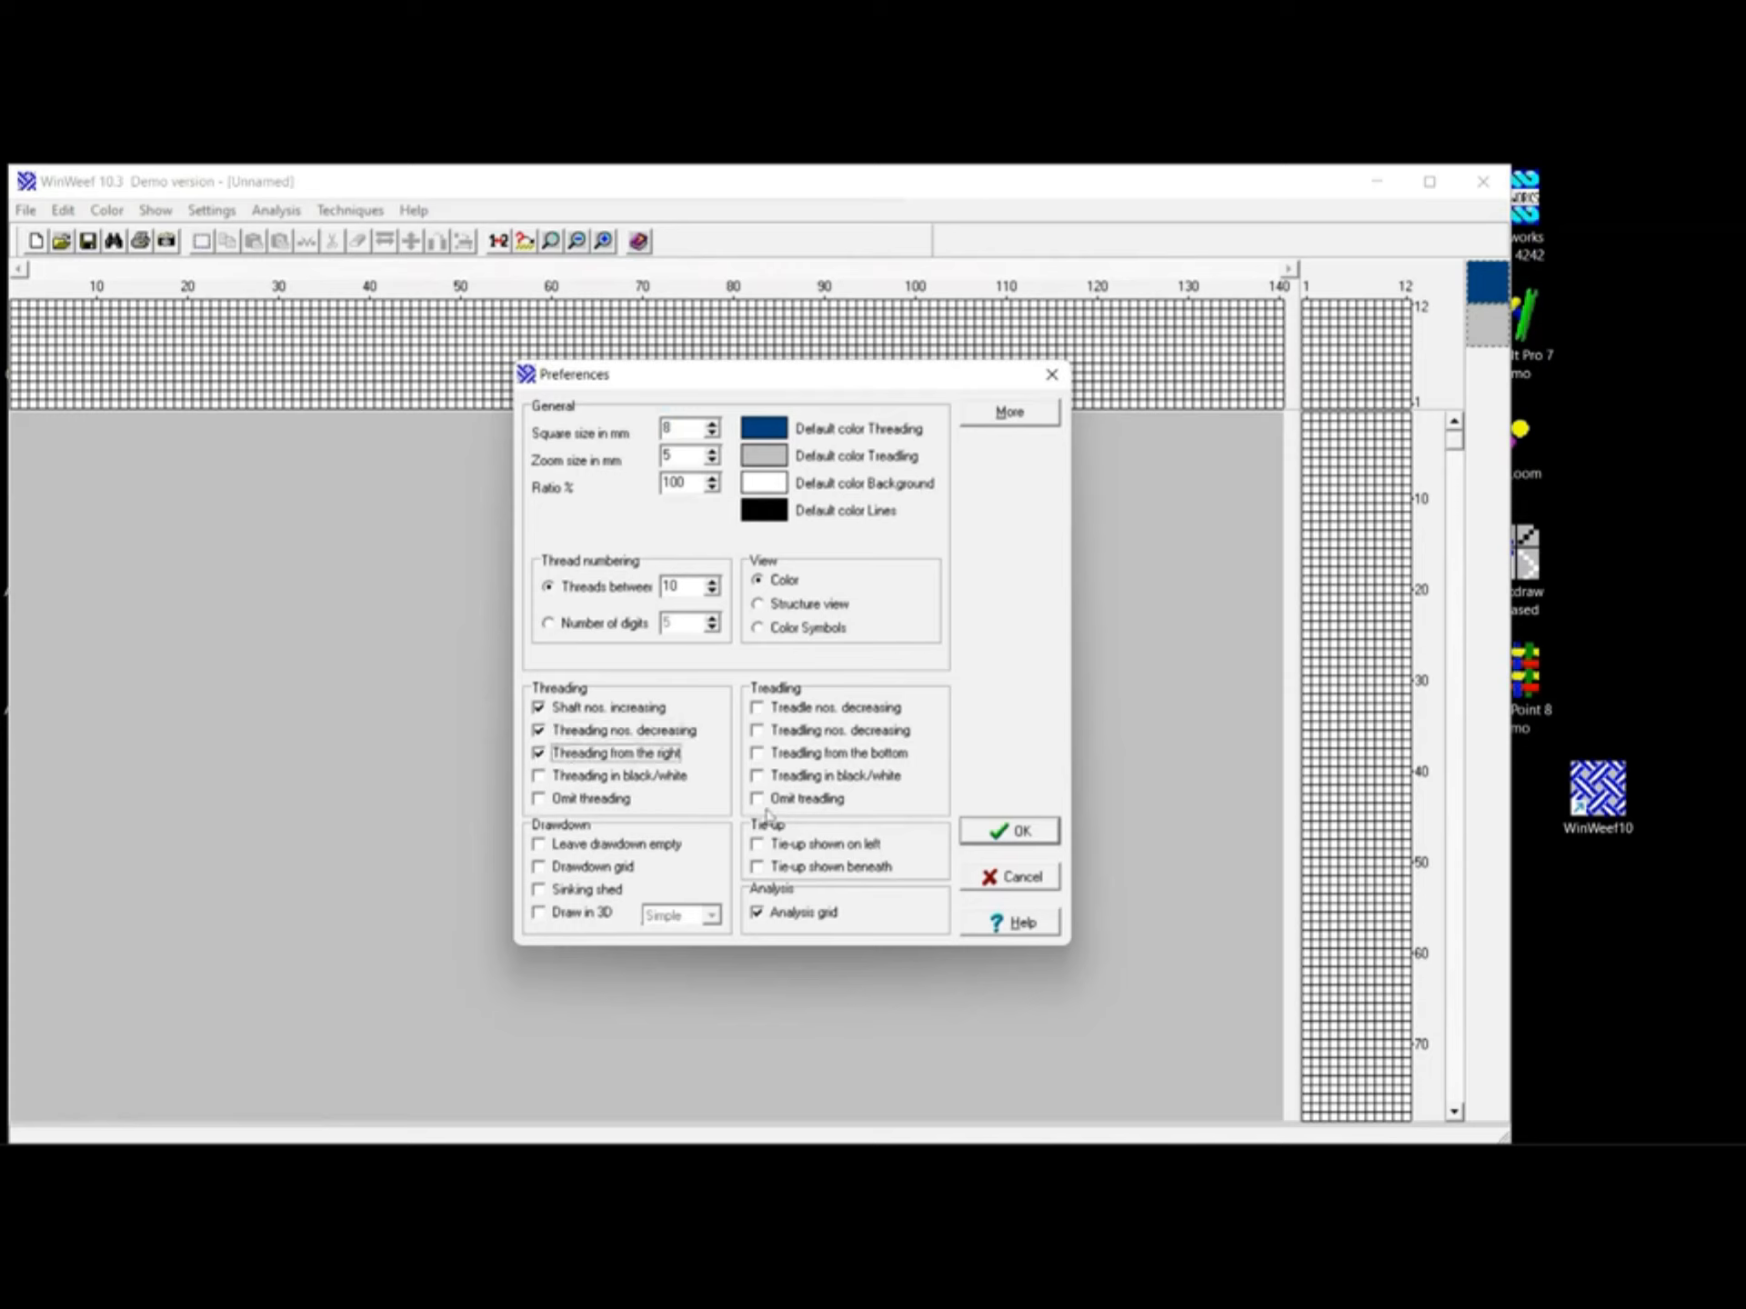
click(1038, 835)
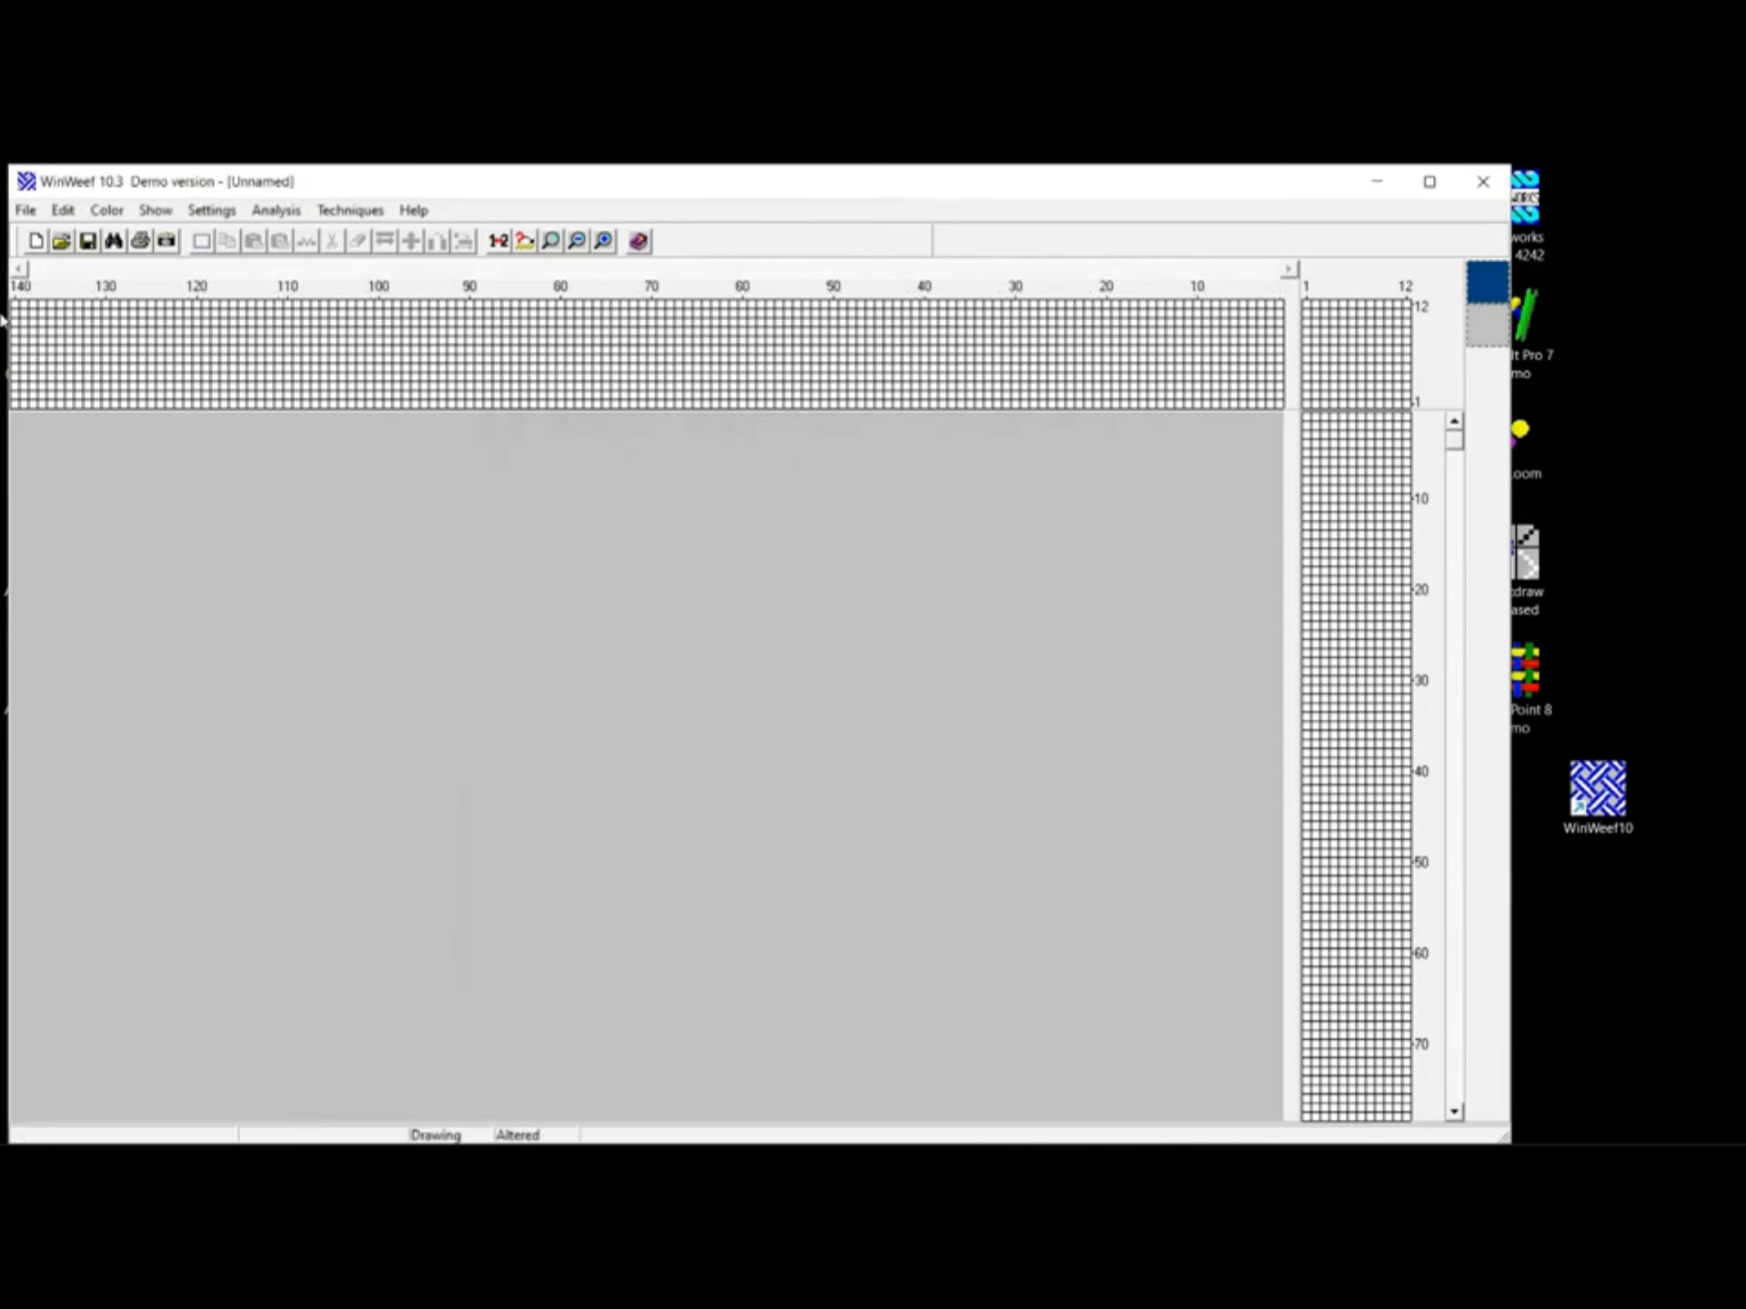
Set the draft to 6 shafts and 8 treadles, and increase its maximum threading length
click(211, 210)
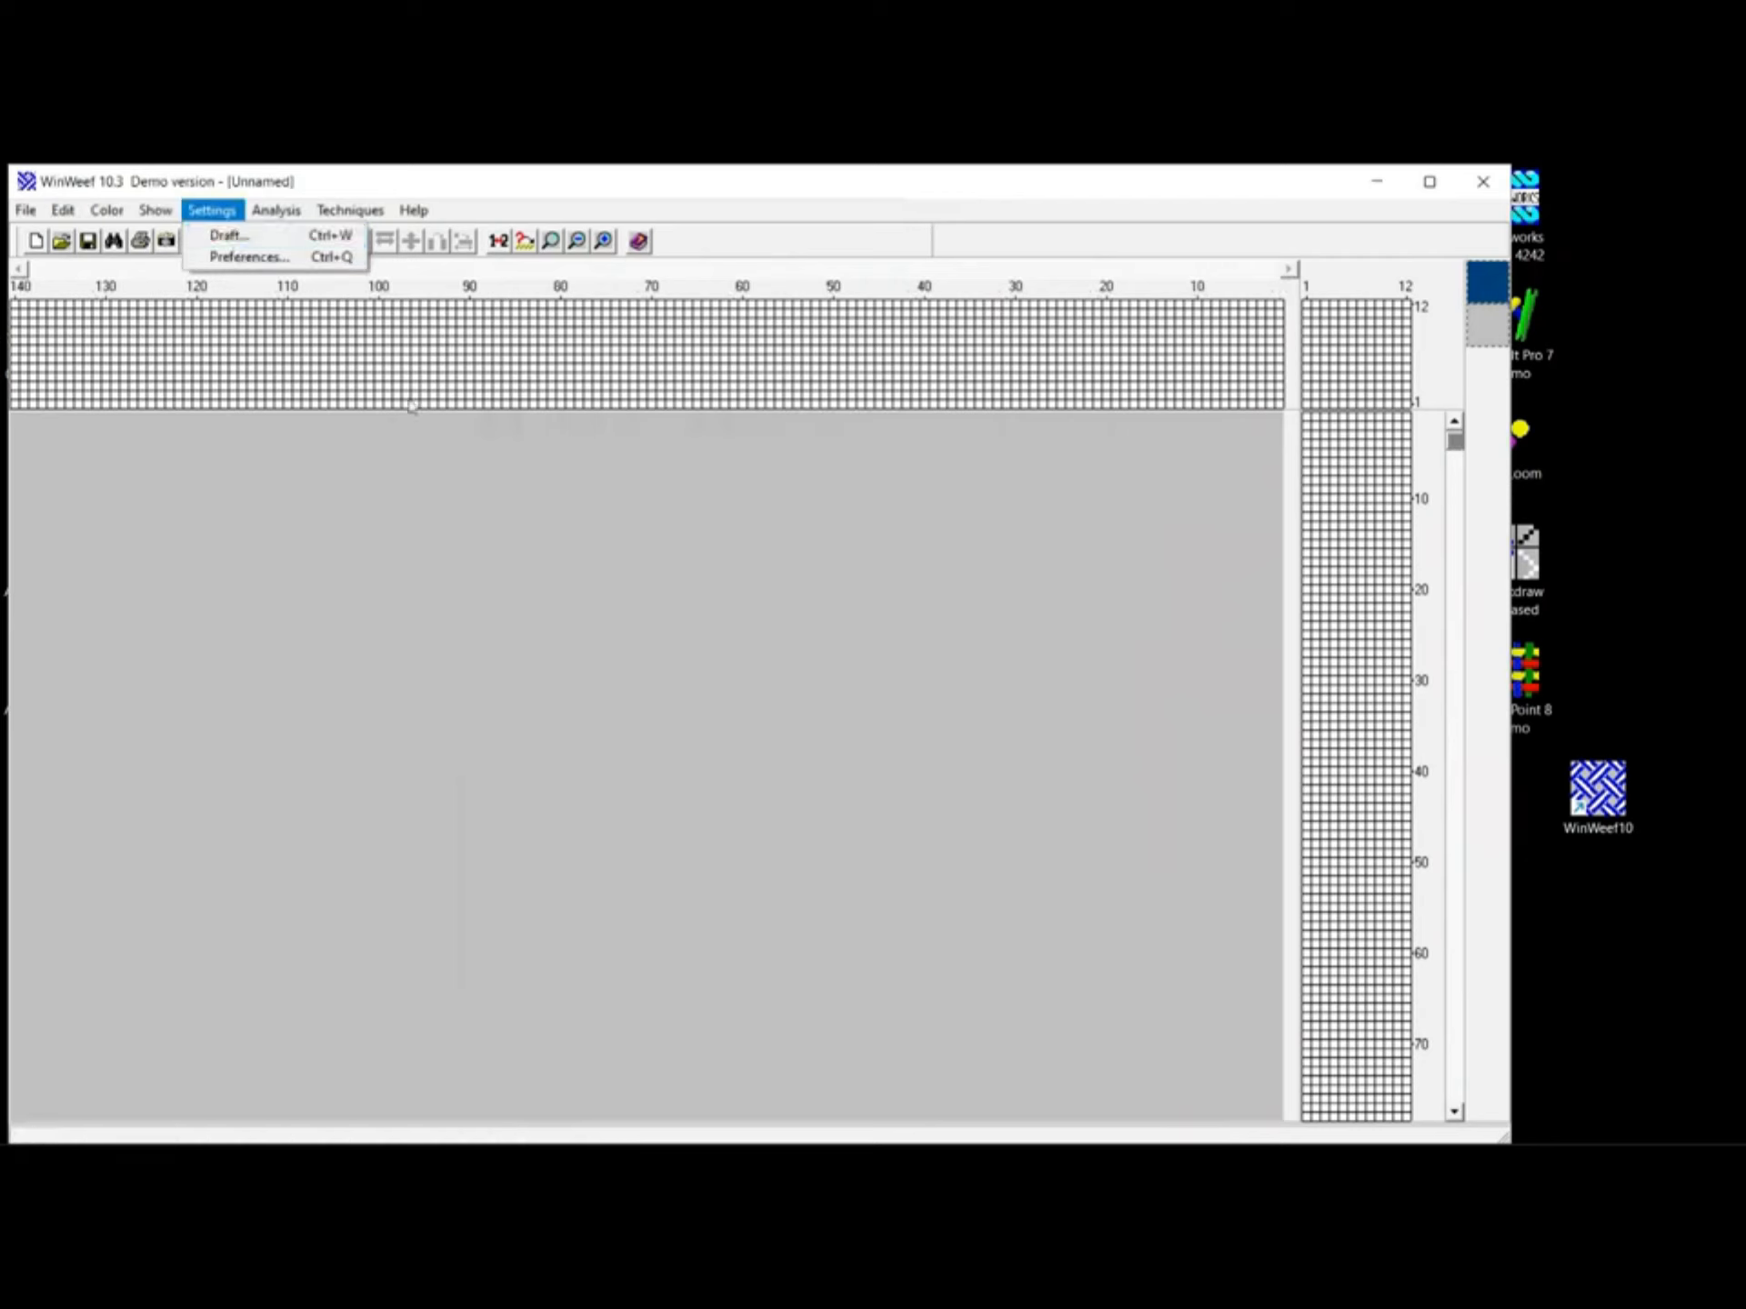
click(218, 239)
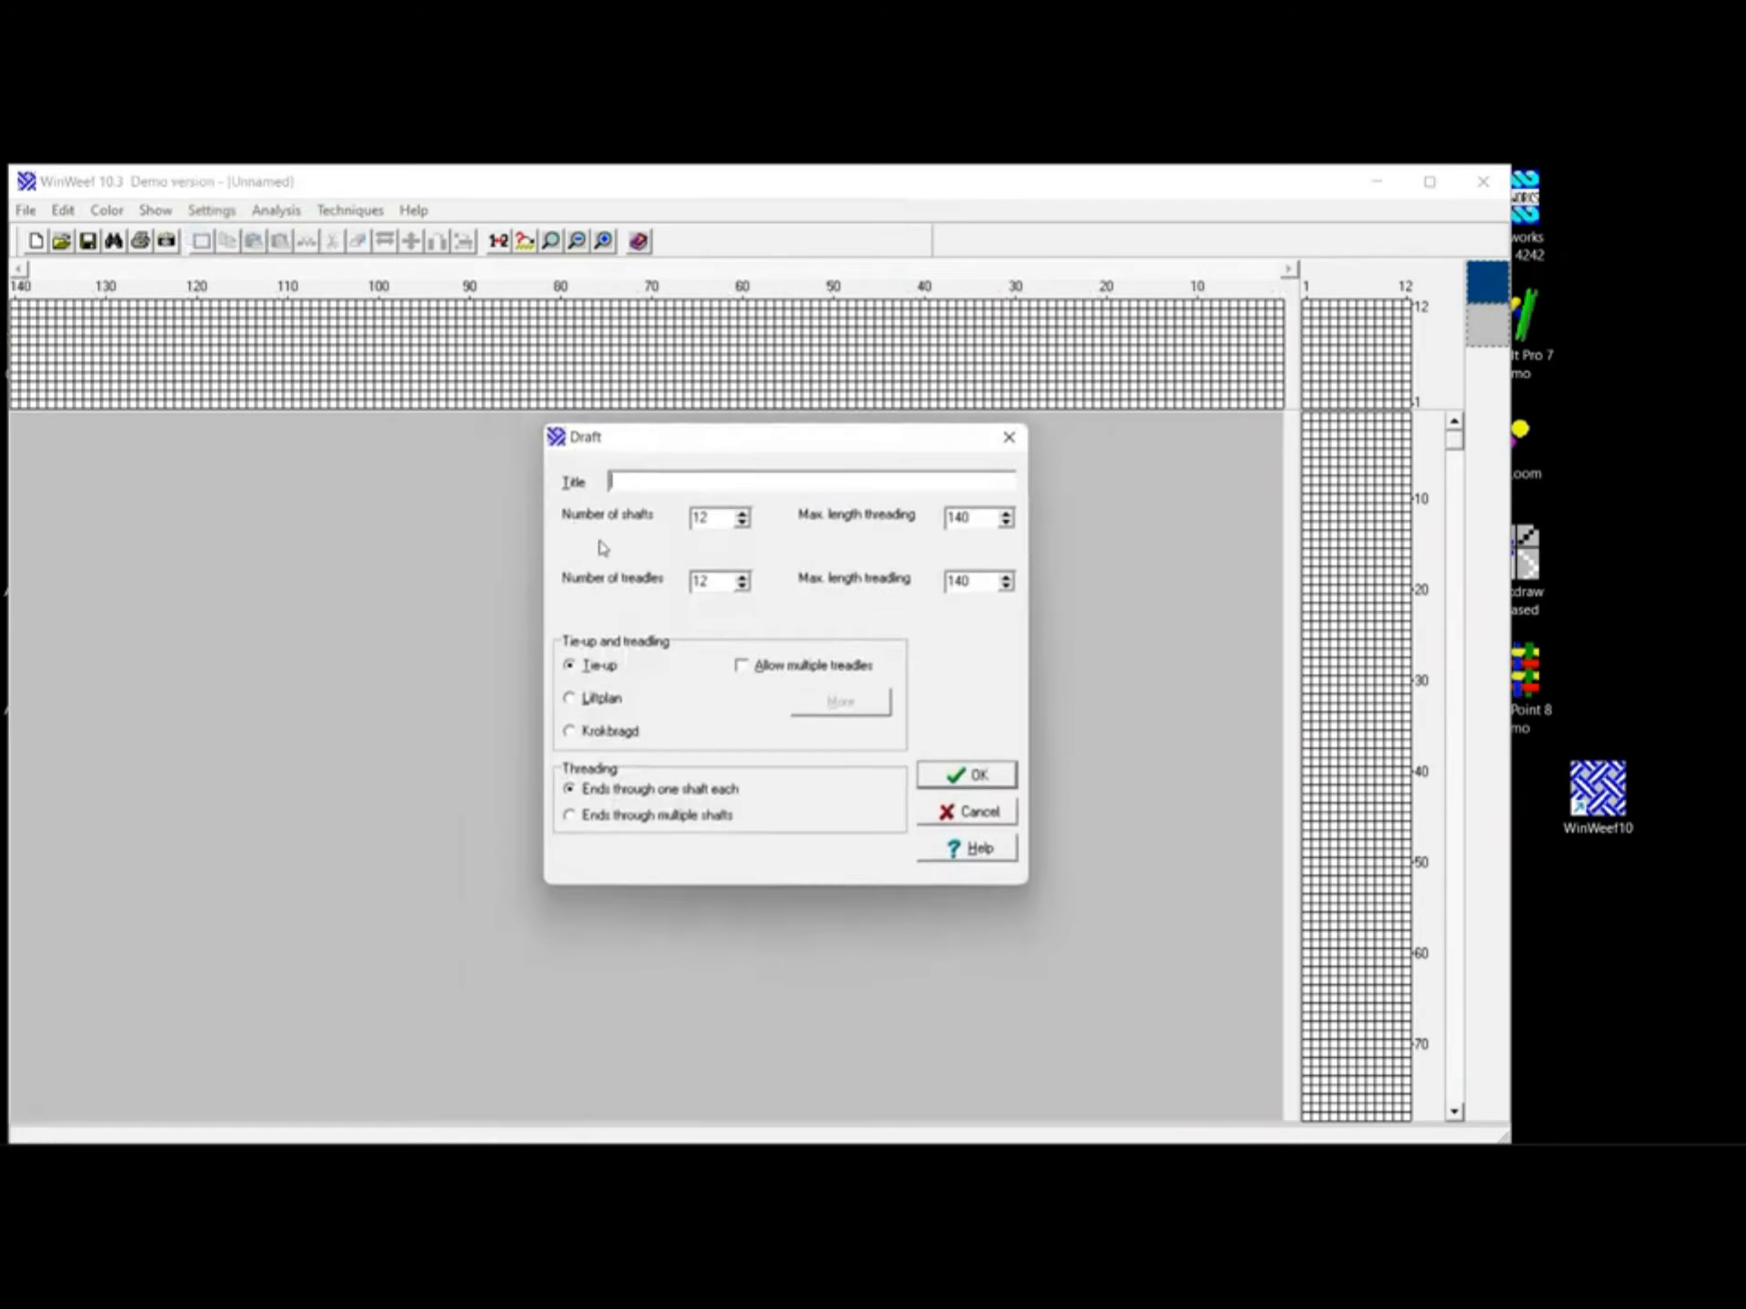
click(741, 524)
click(742, 524)
click(742, 524)
click(742, 524)
click(743, 524)
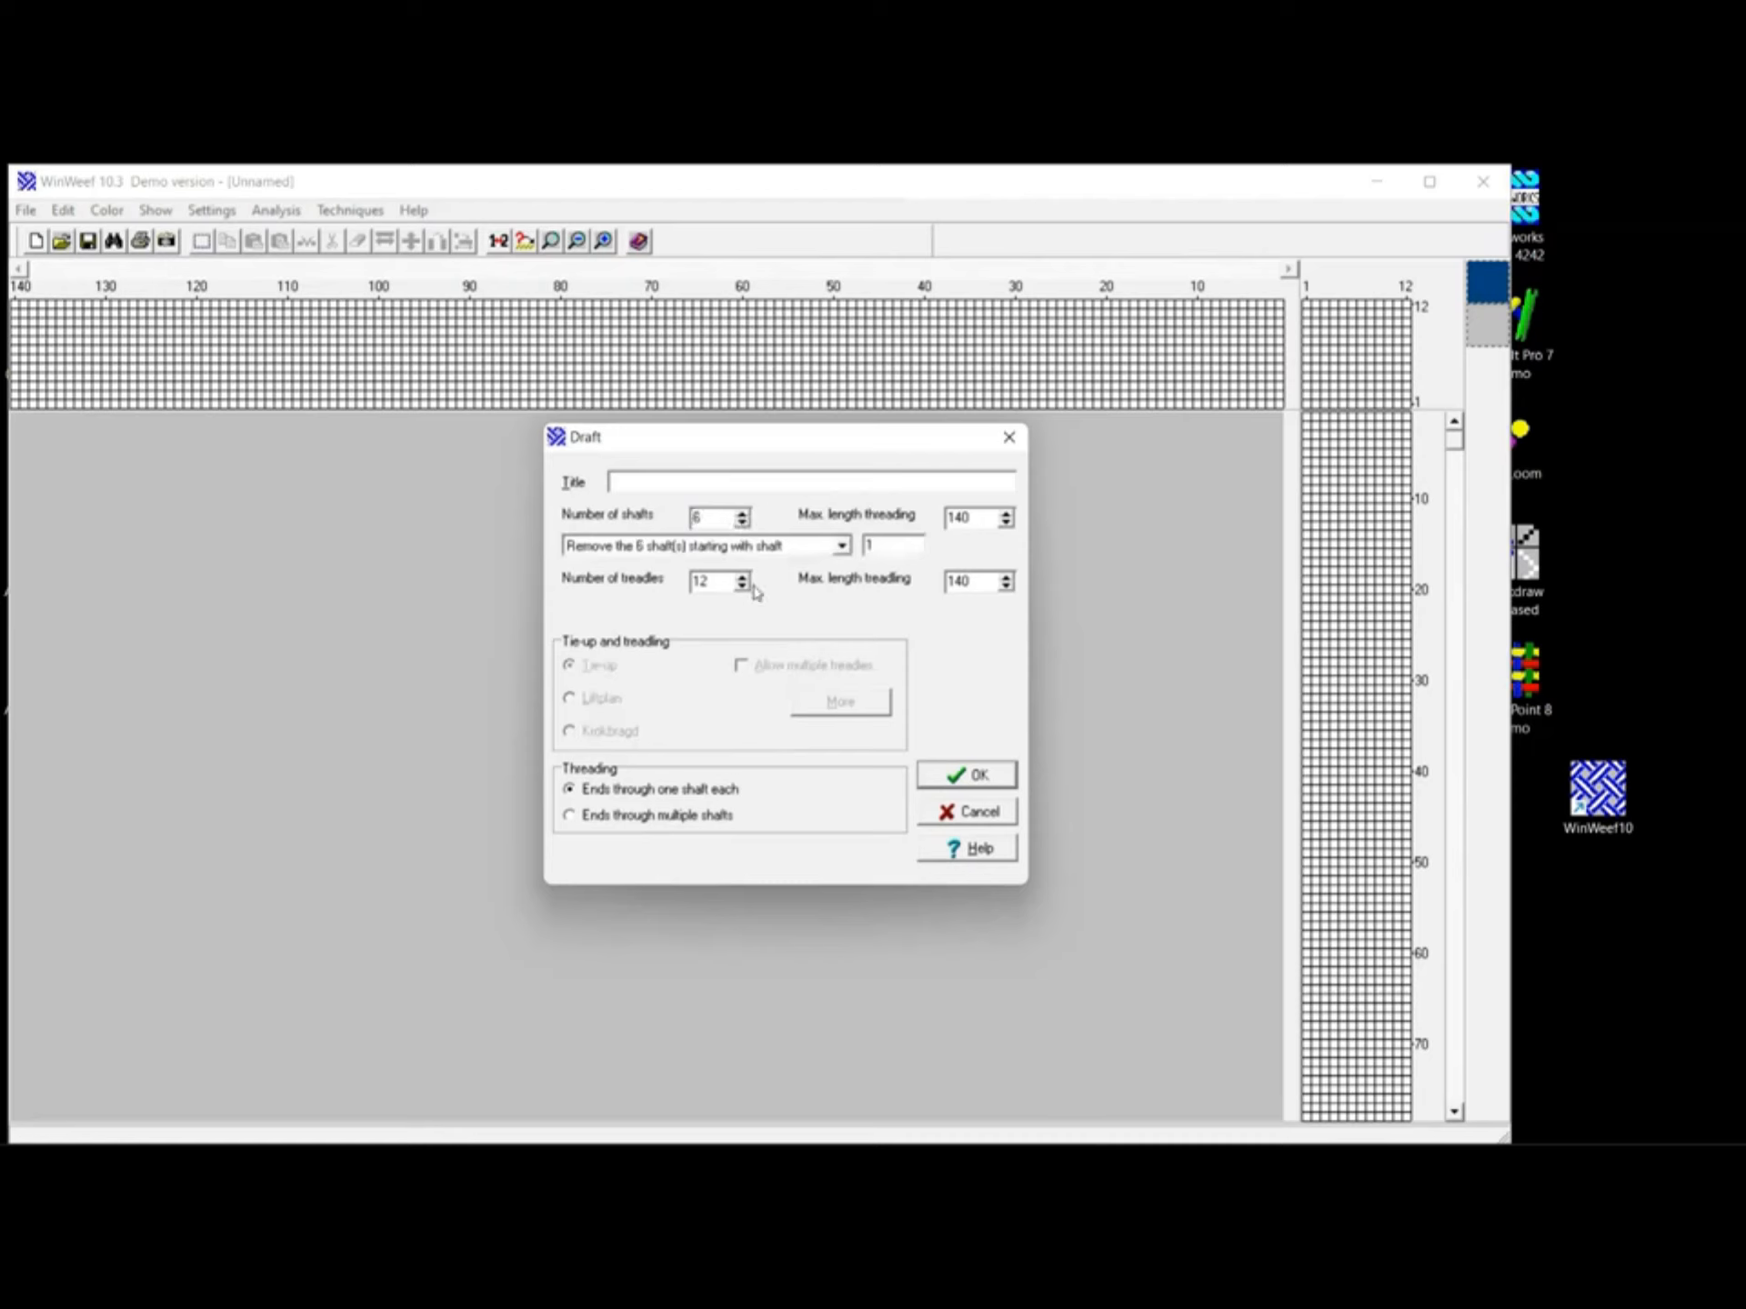
click(742, 587)
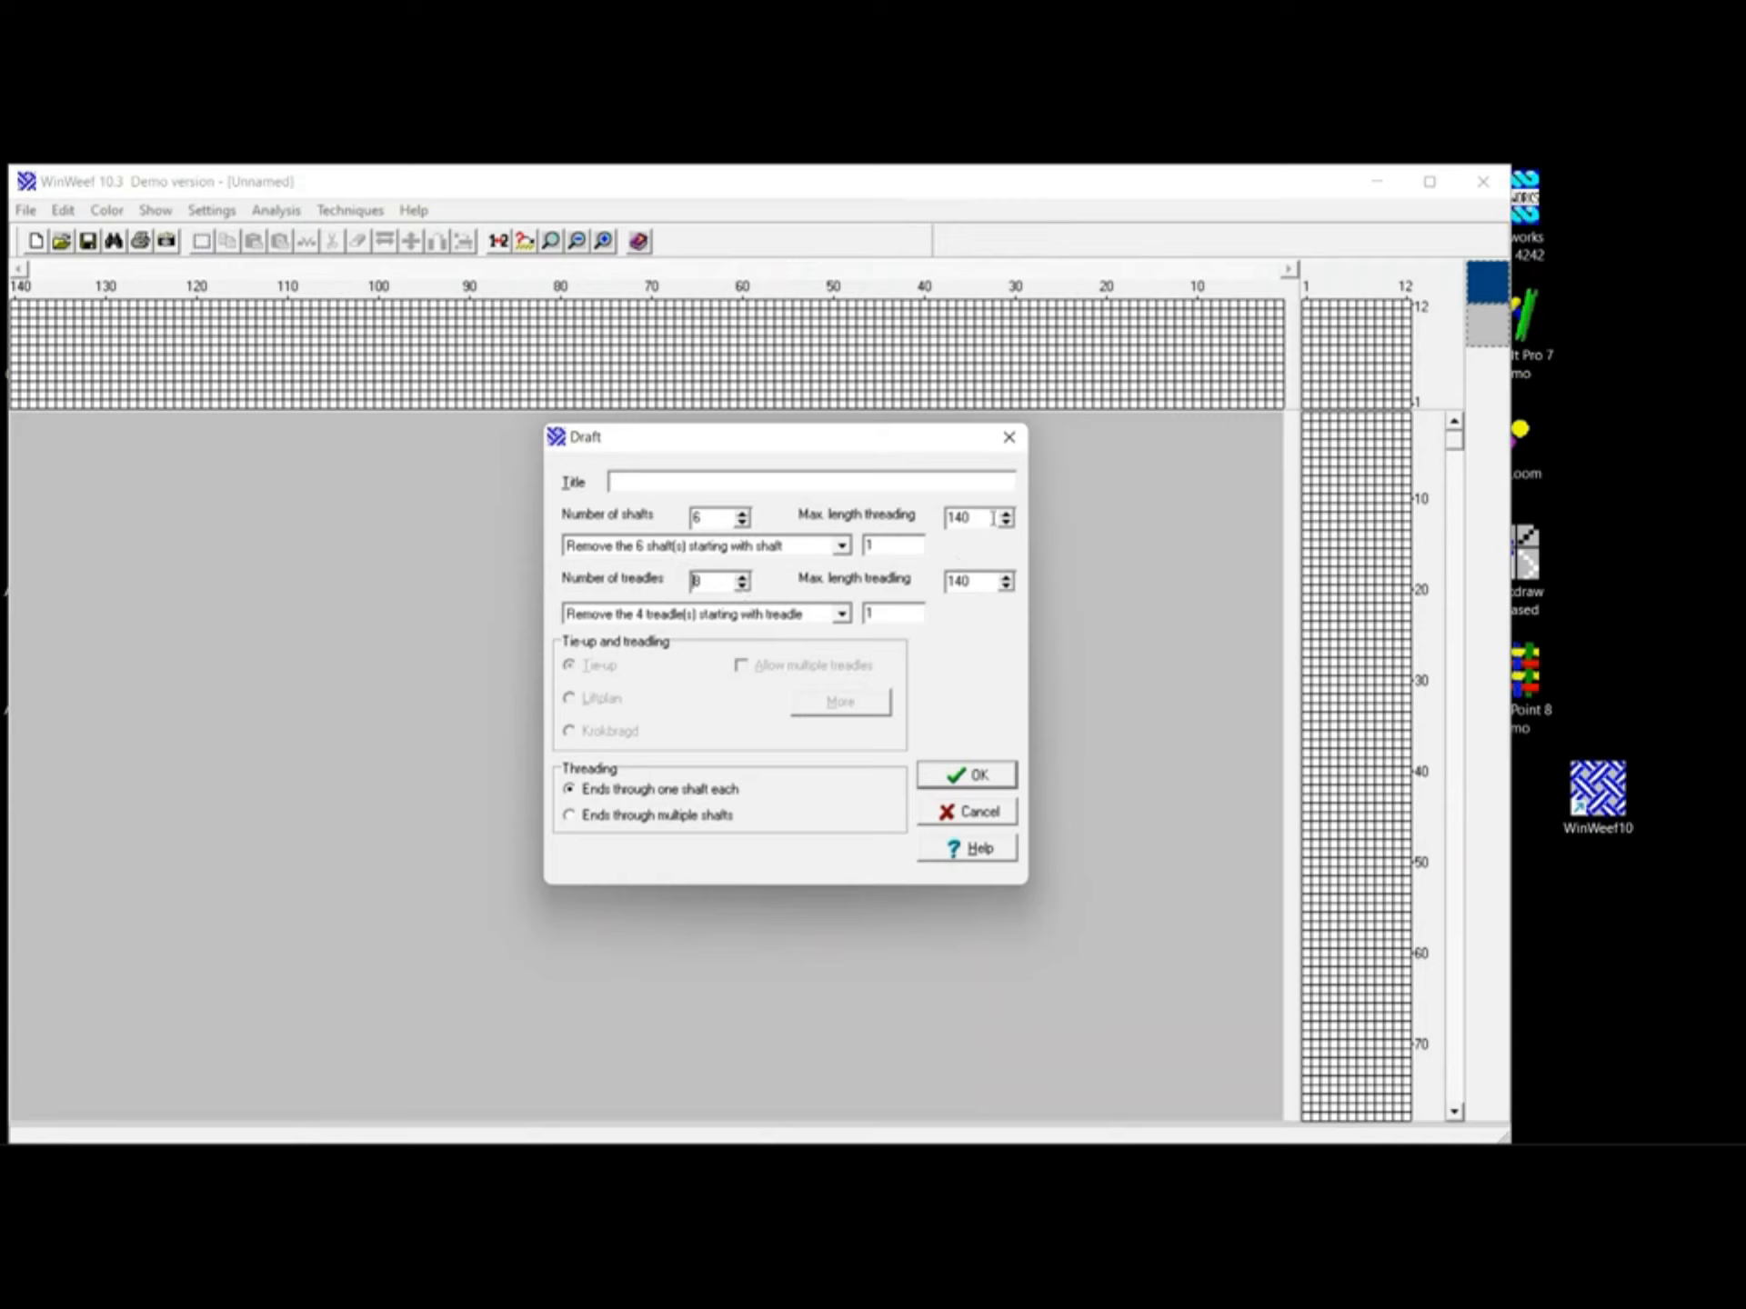
drag(960, 506, 944, 518)
key(Return)
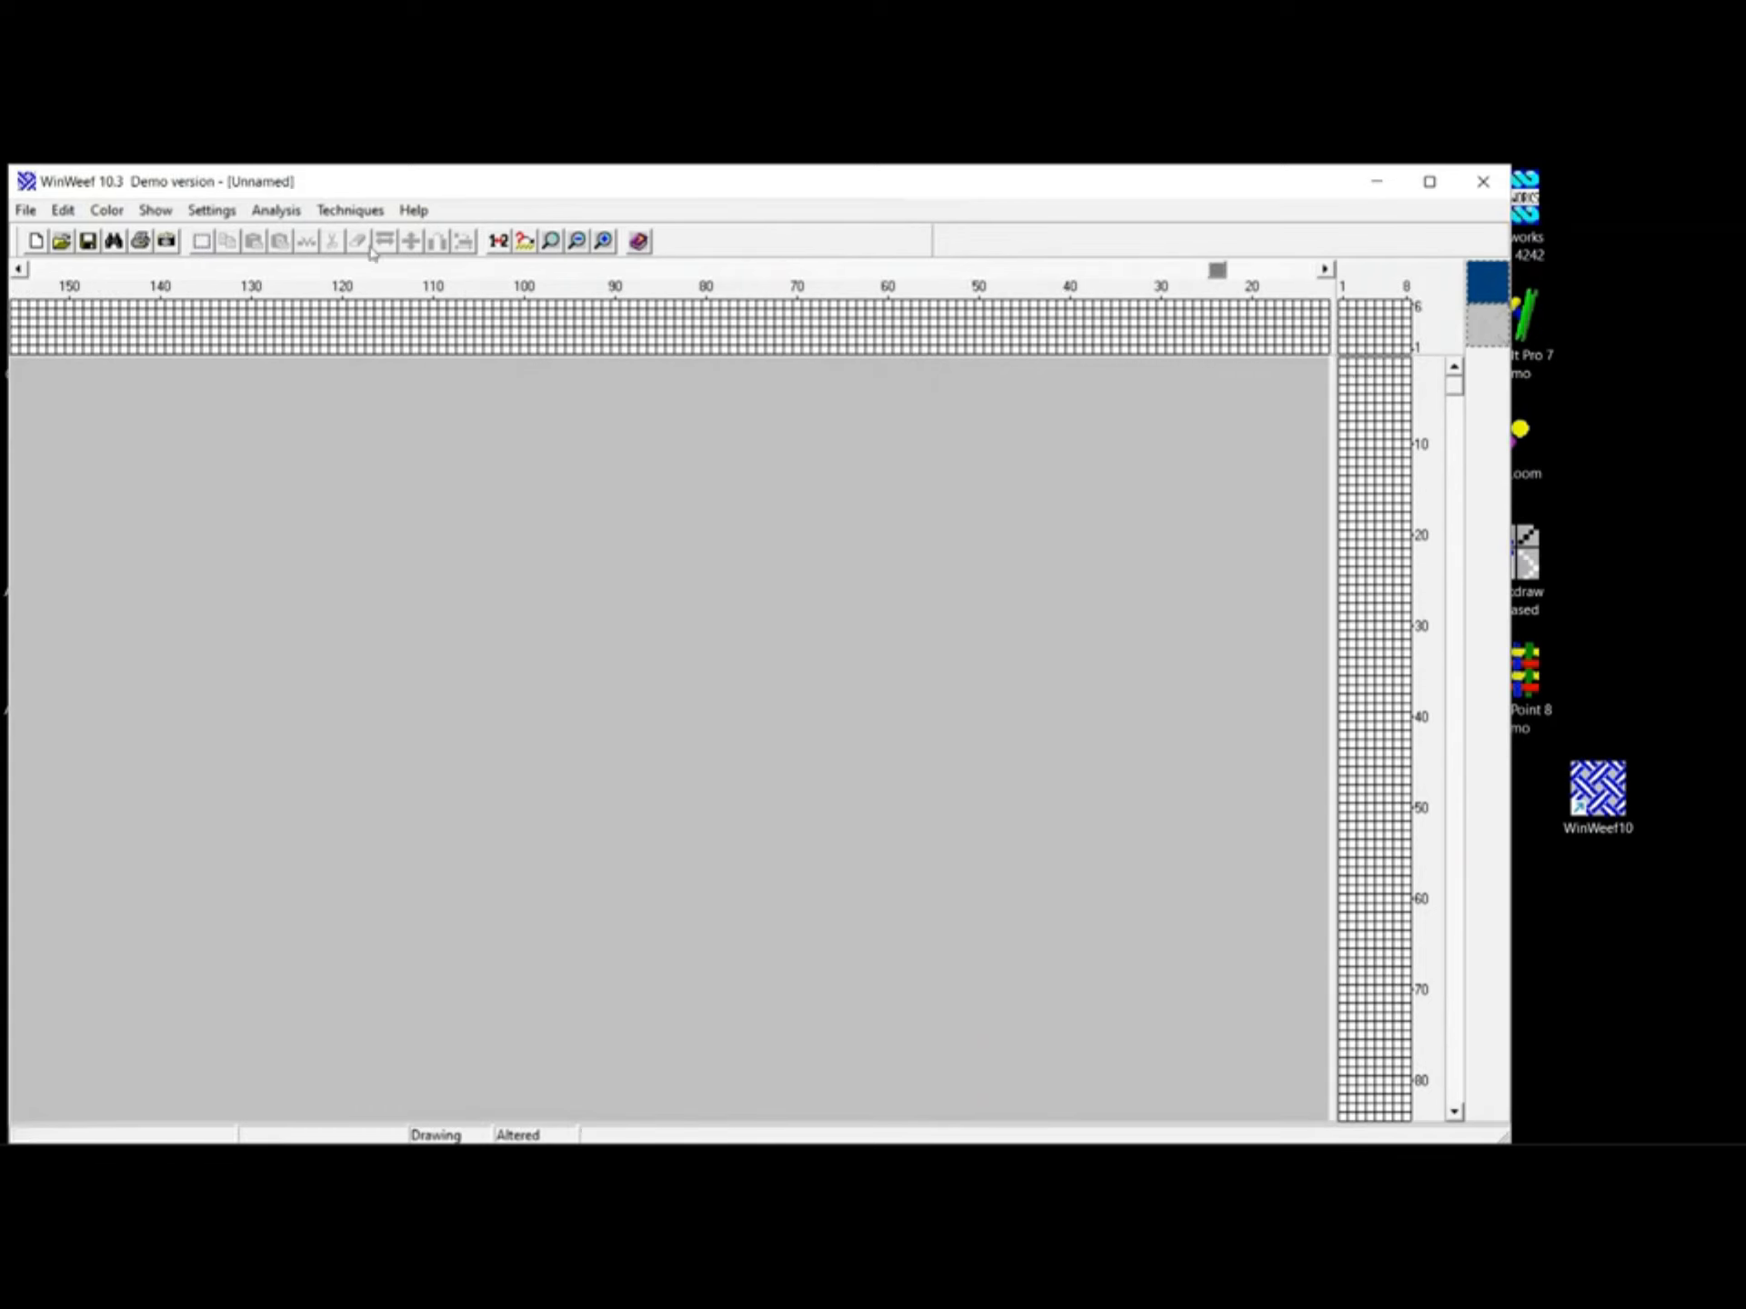
Thread the first 12 ends on shafts 1 up to 6, one end on shaft 1, and 6 down to 2
click(603, 241)
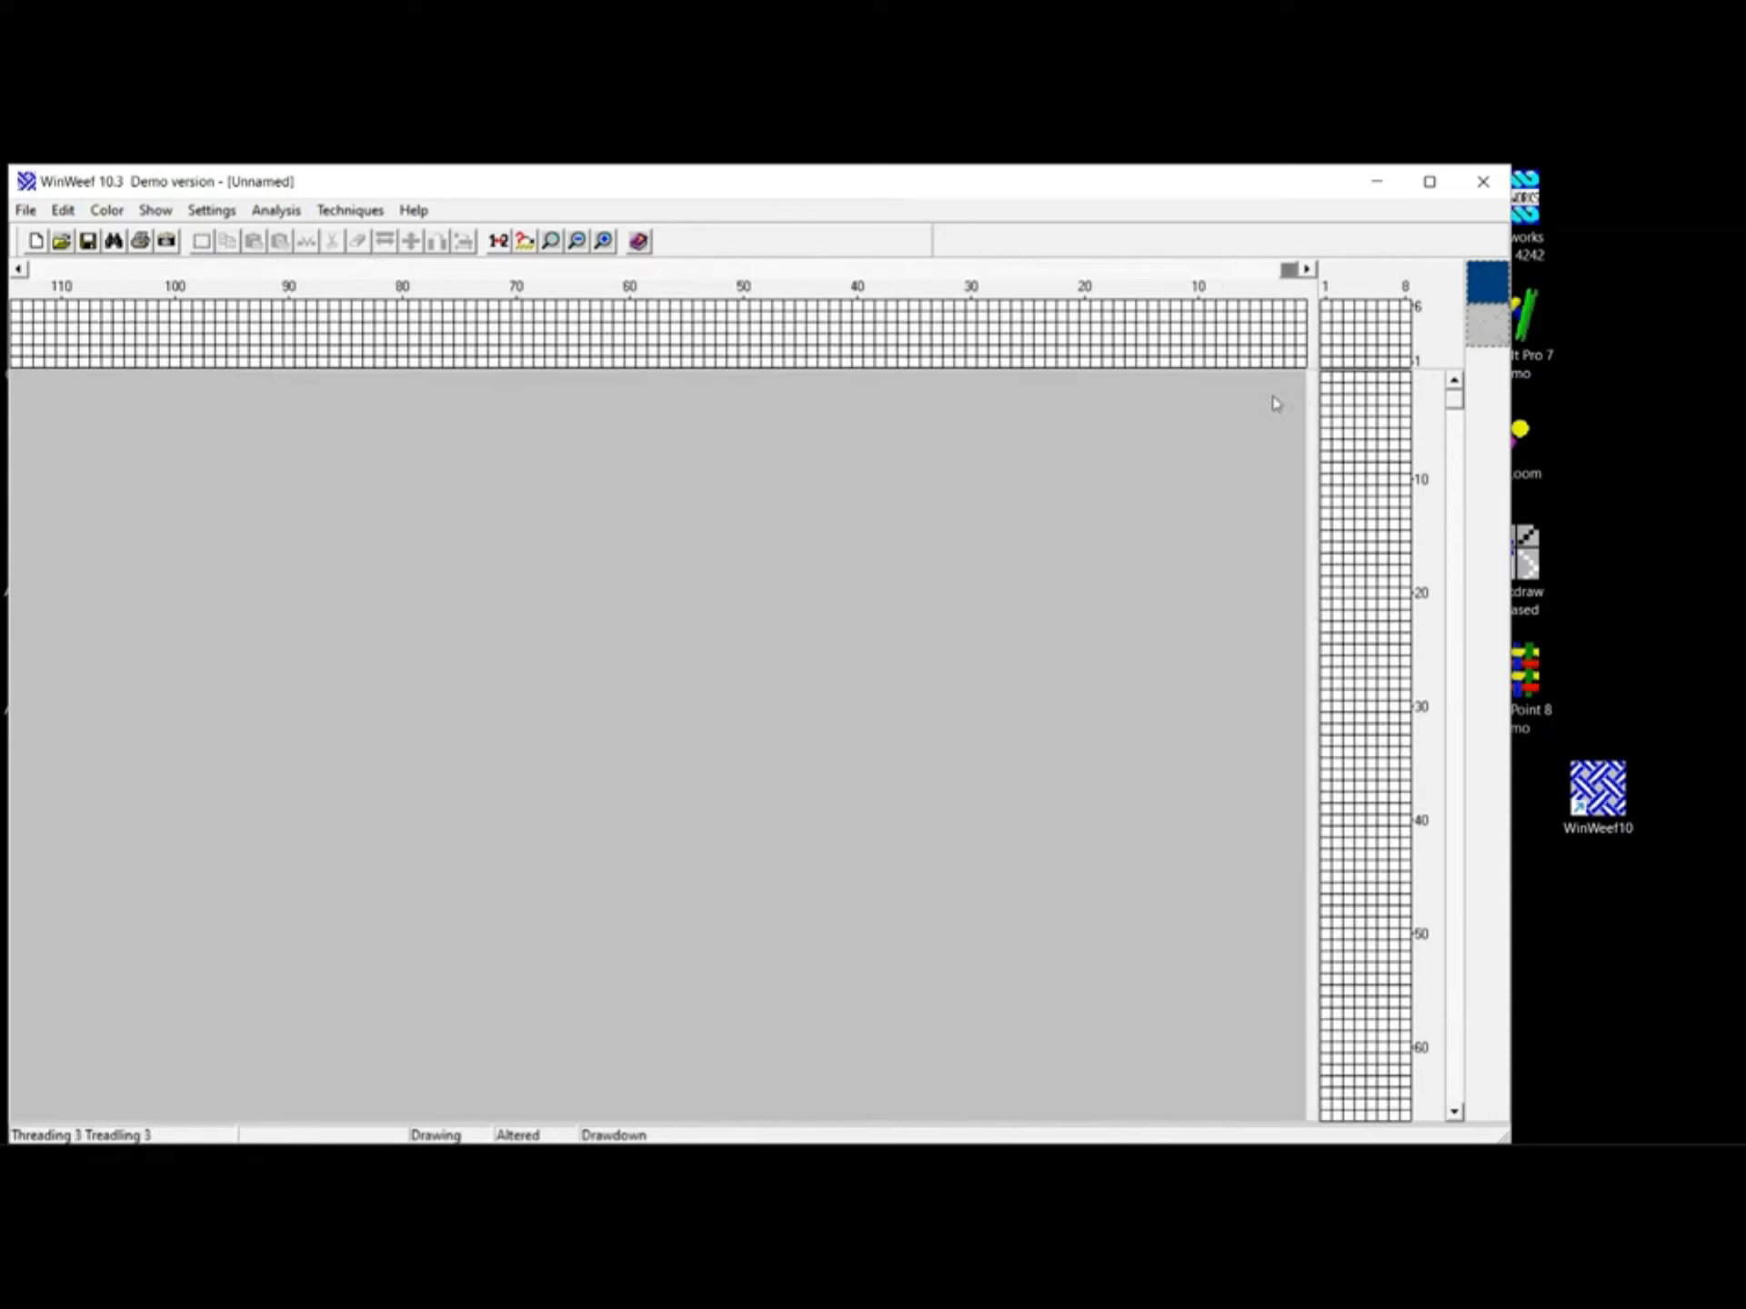
click(1290, 353)
click(1278, 340)
click(1268, 328)
click(1256, 317)
click(1243, 306)
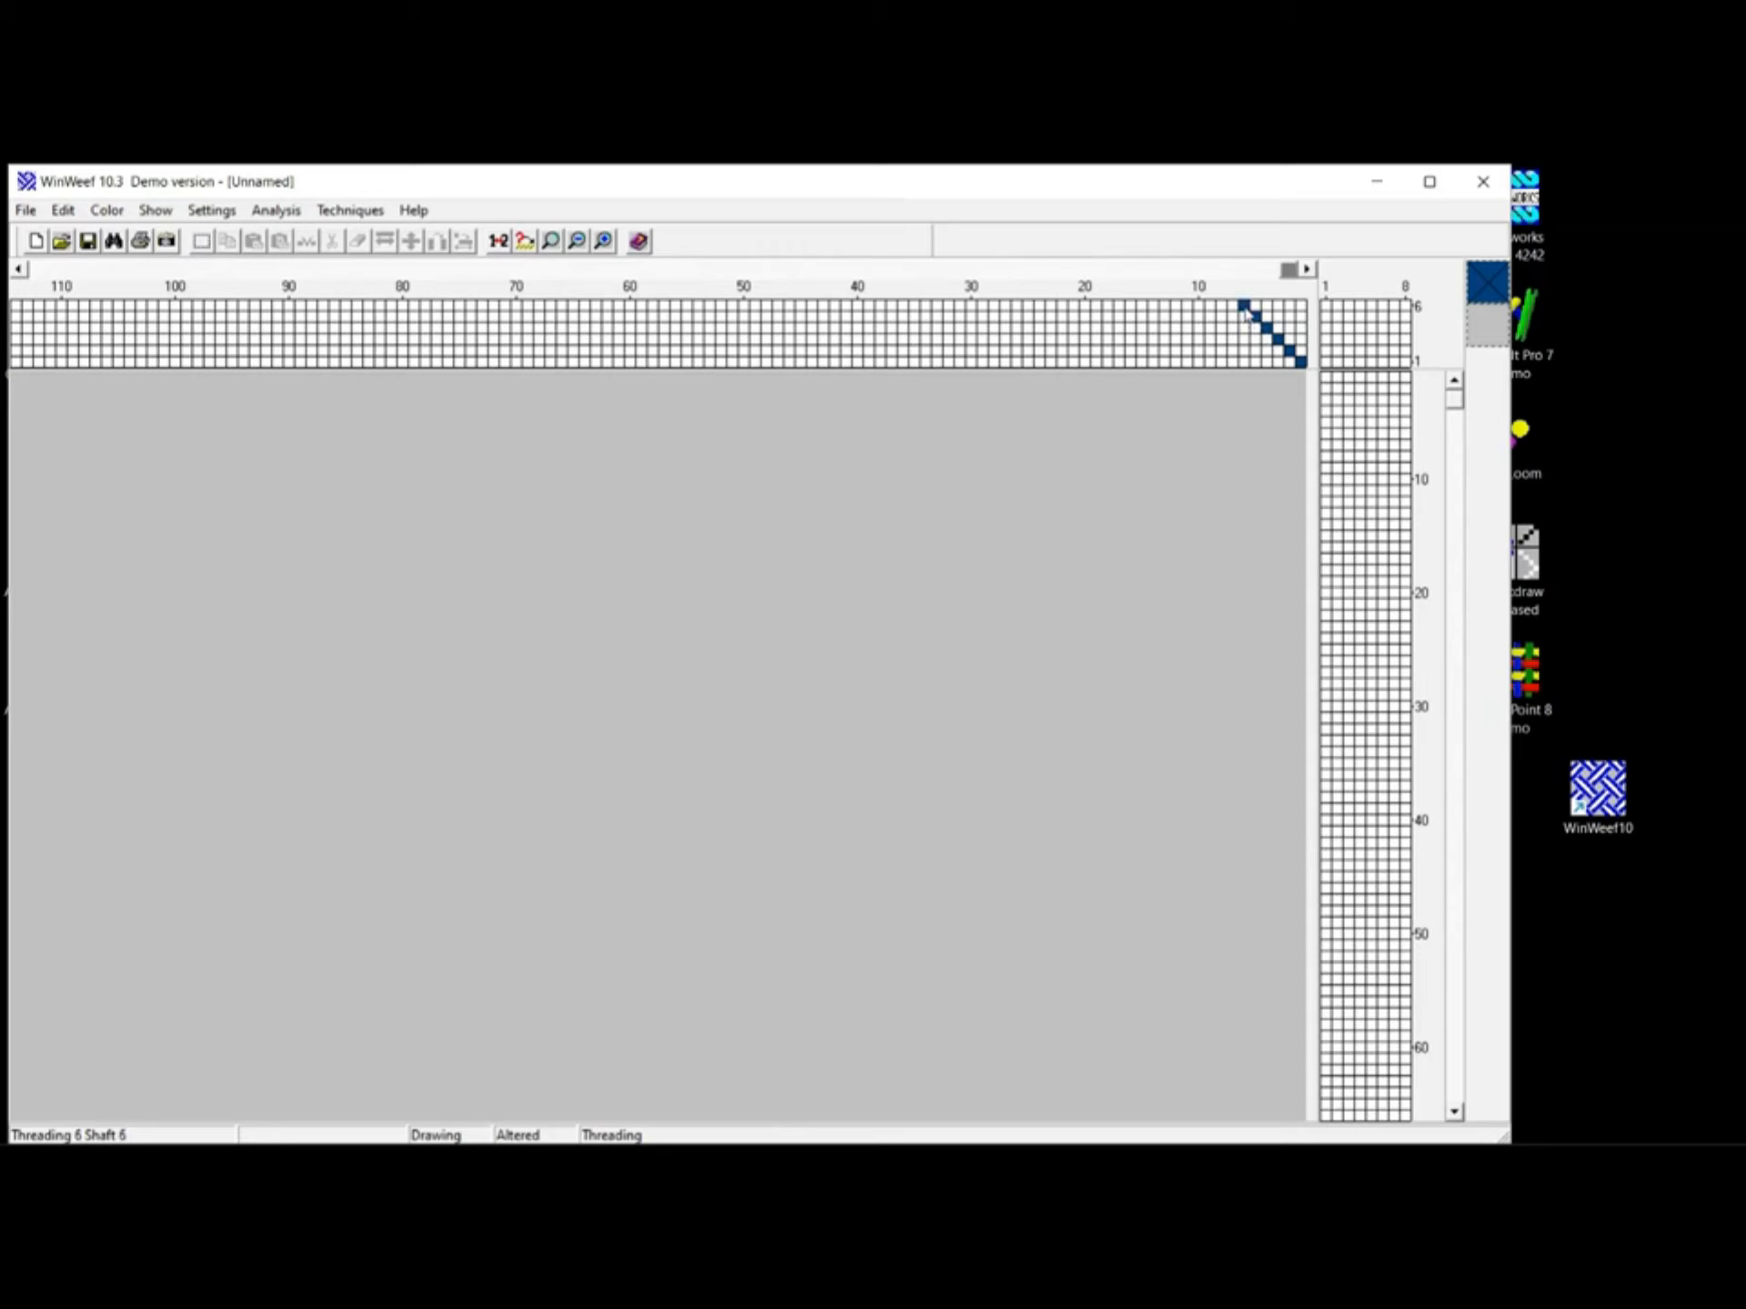
click(1232, 357)
click(1211, 317)
click(1199, 328)
click(1188, 339)
click(1177, 351)
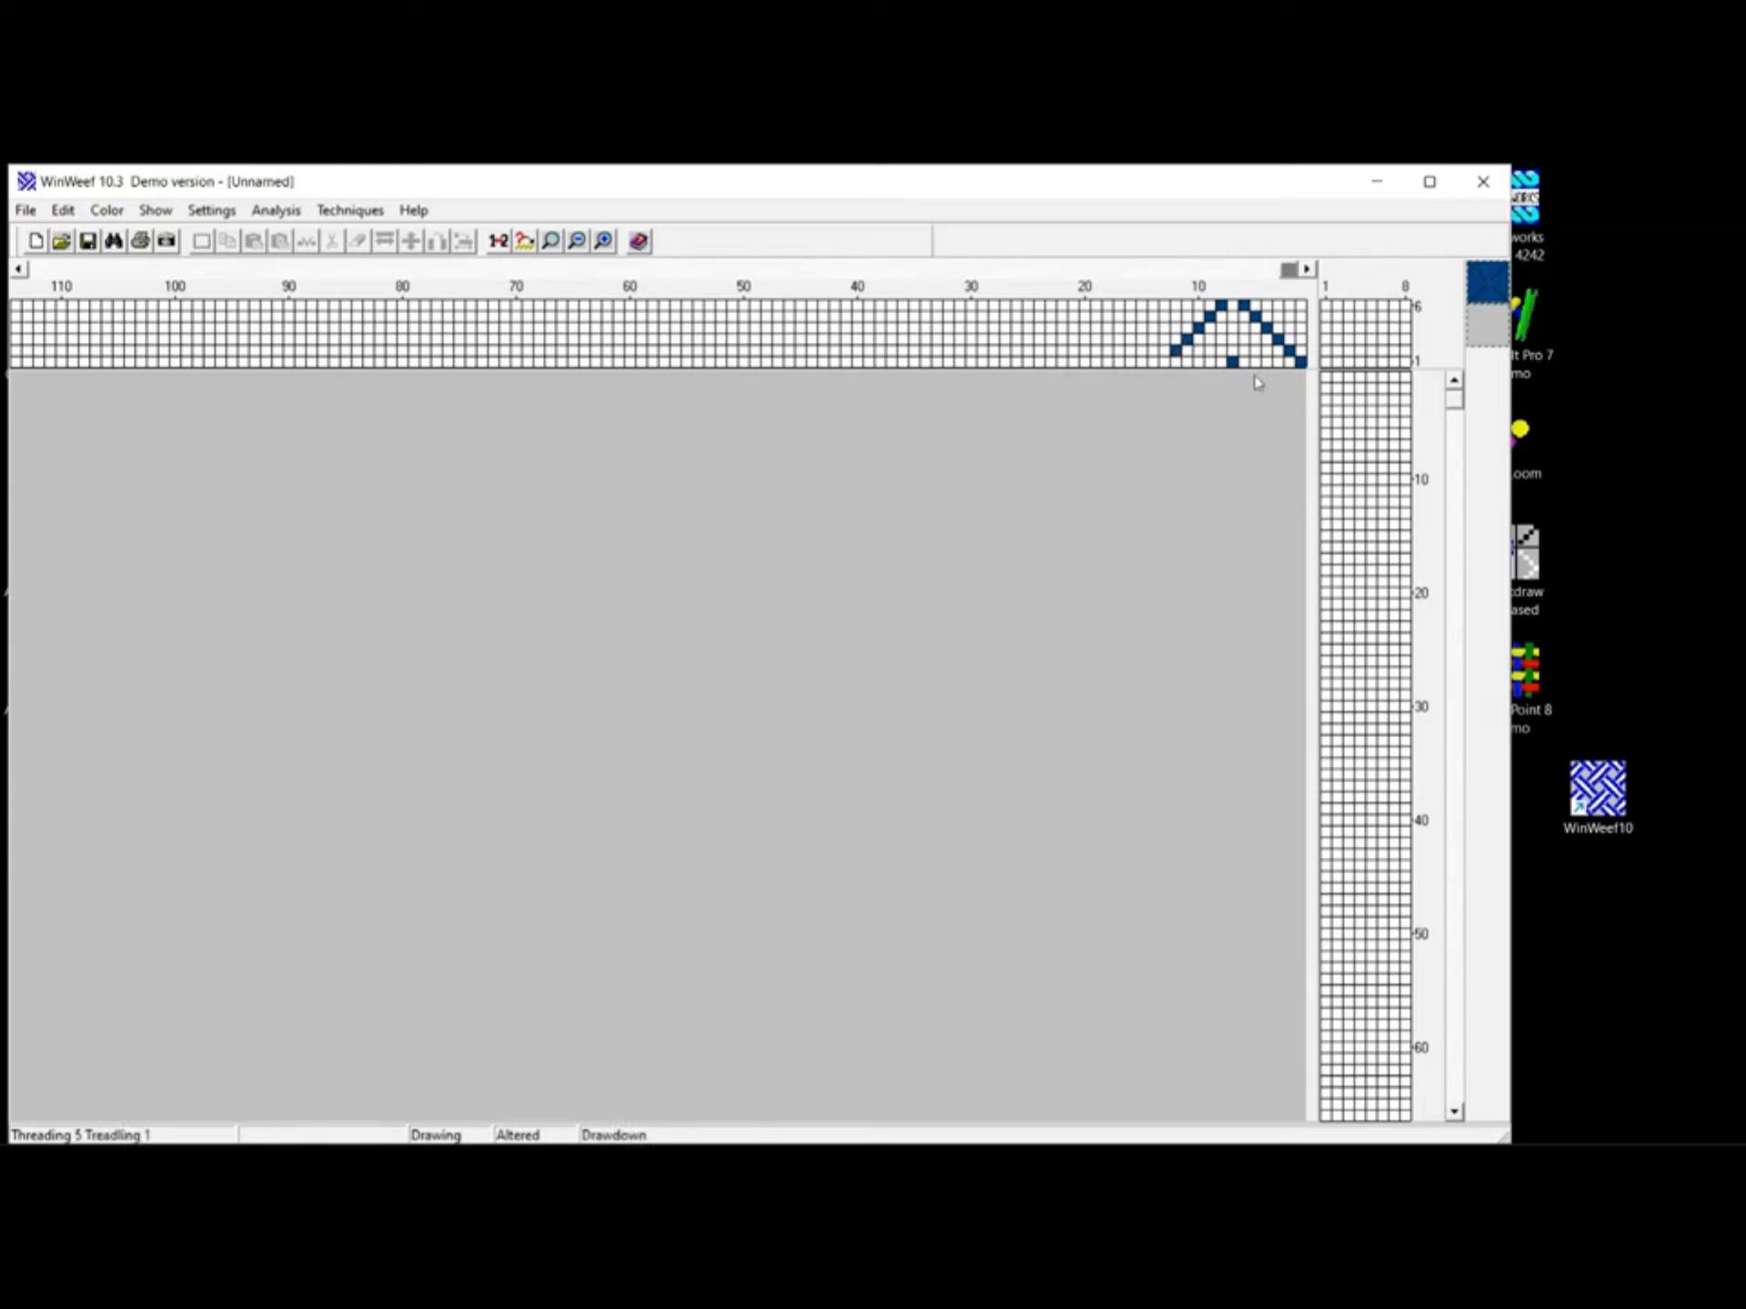
Copy the 12-end threading block and repeat-paste it 3 times into the block covering ends 1 to 37
click(202, 241)
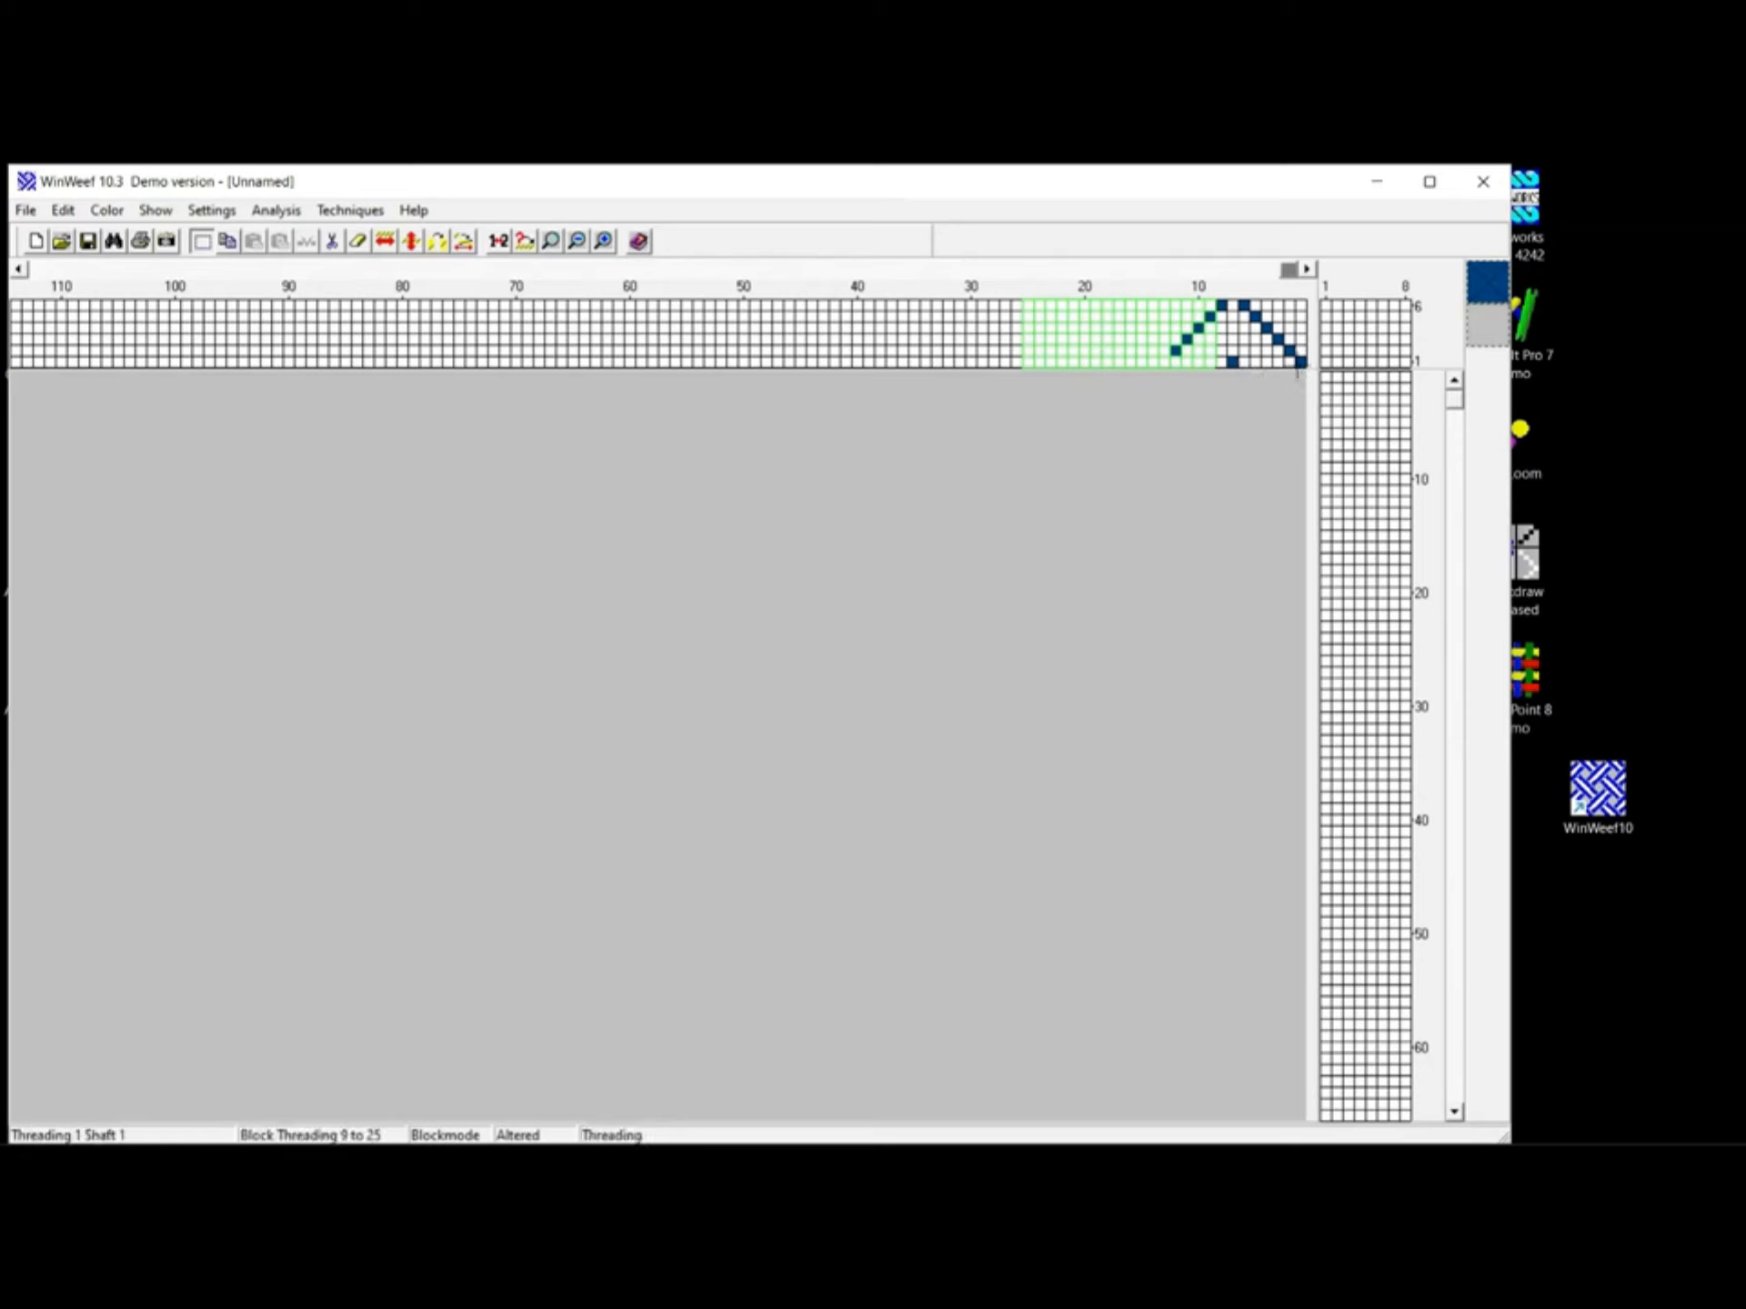
drag(1302, 363, 1173, 338)
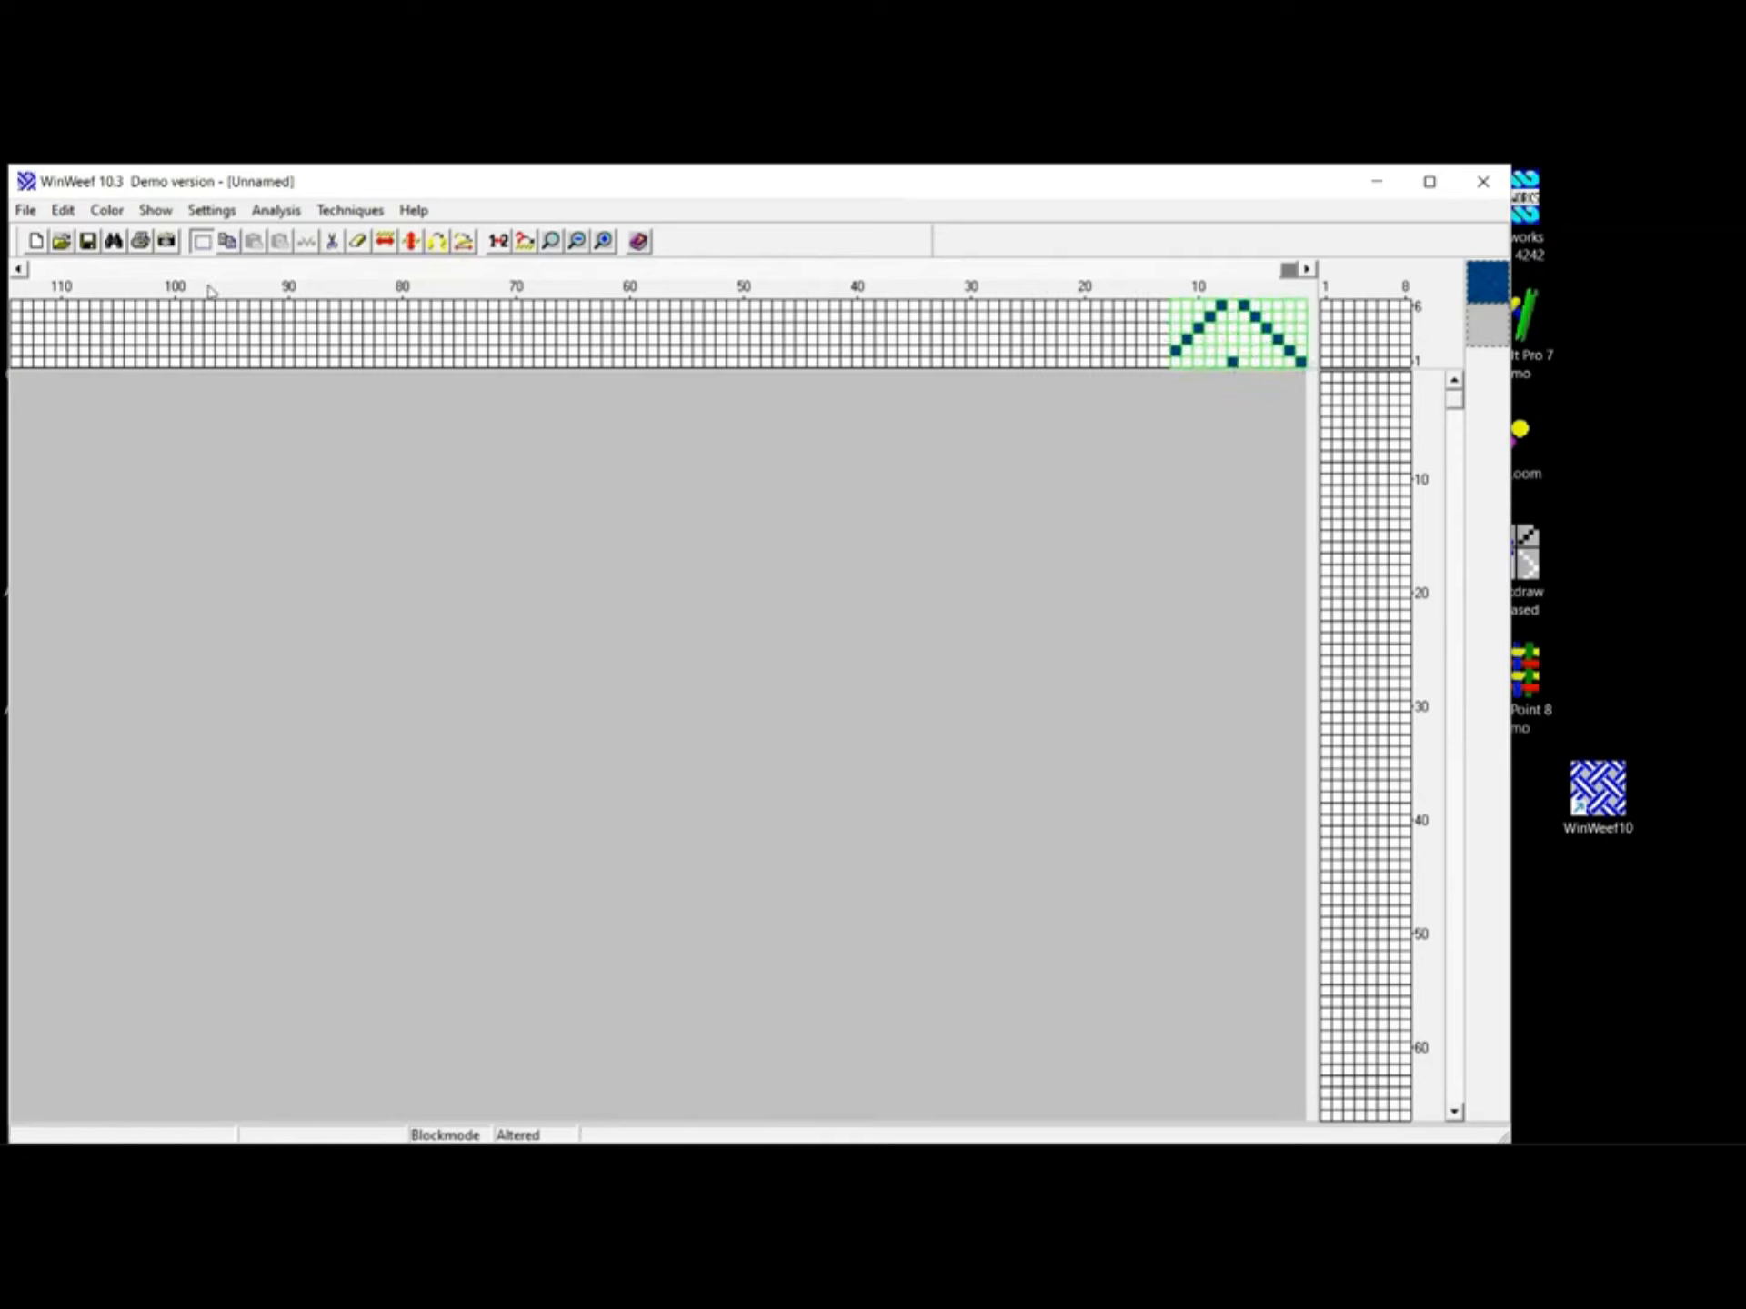
click(227, 242)
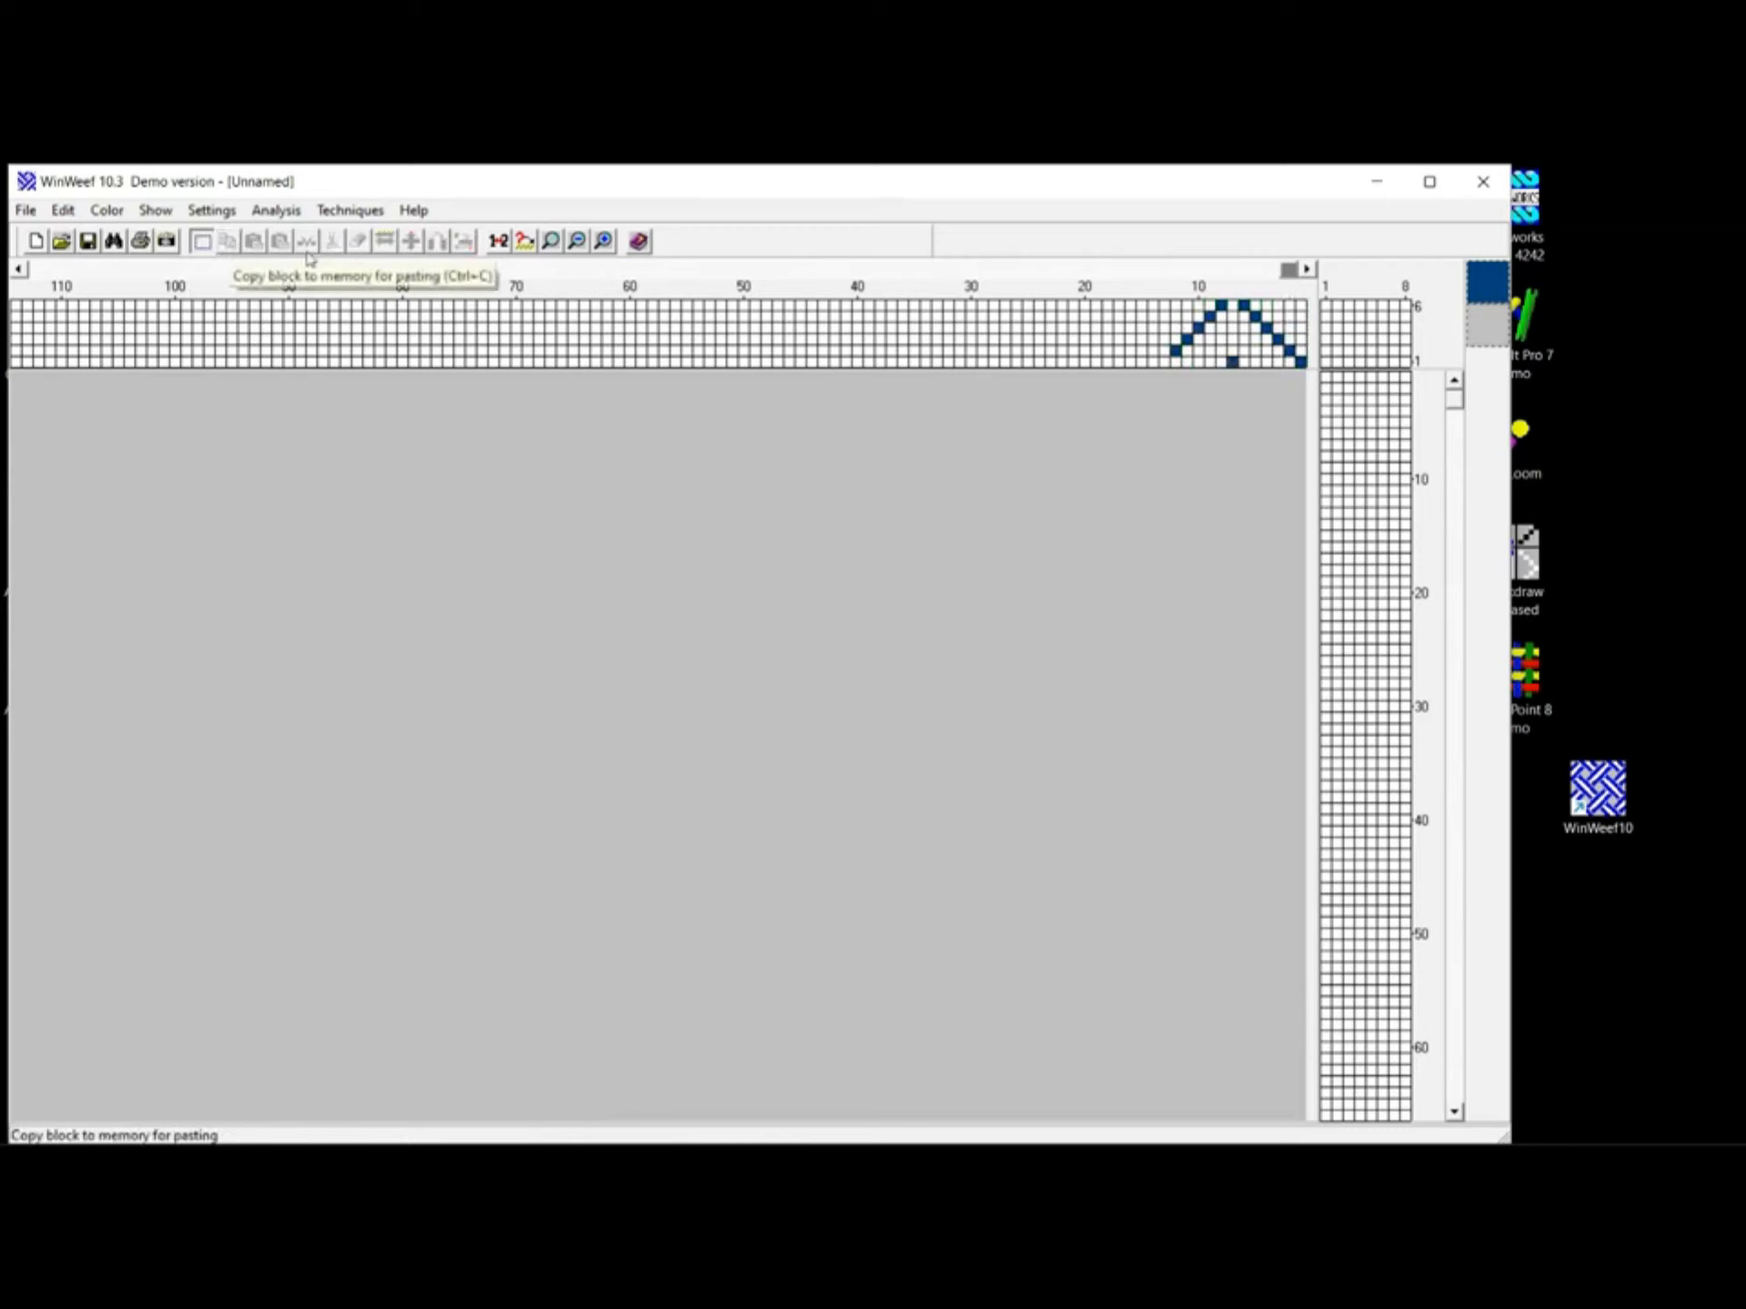
drag(1302, 362, 884, 307)
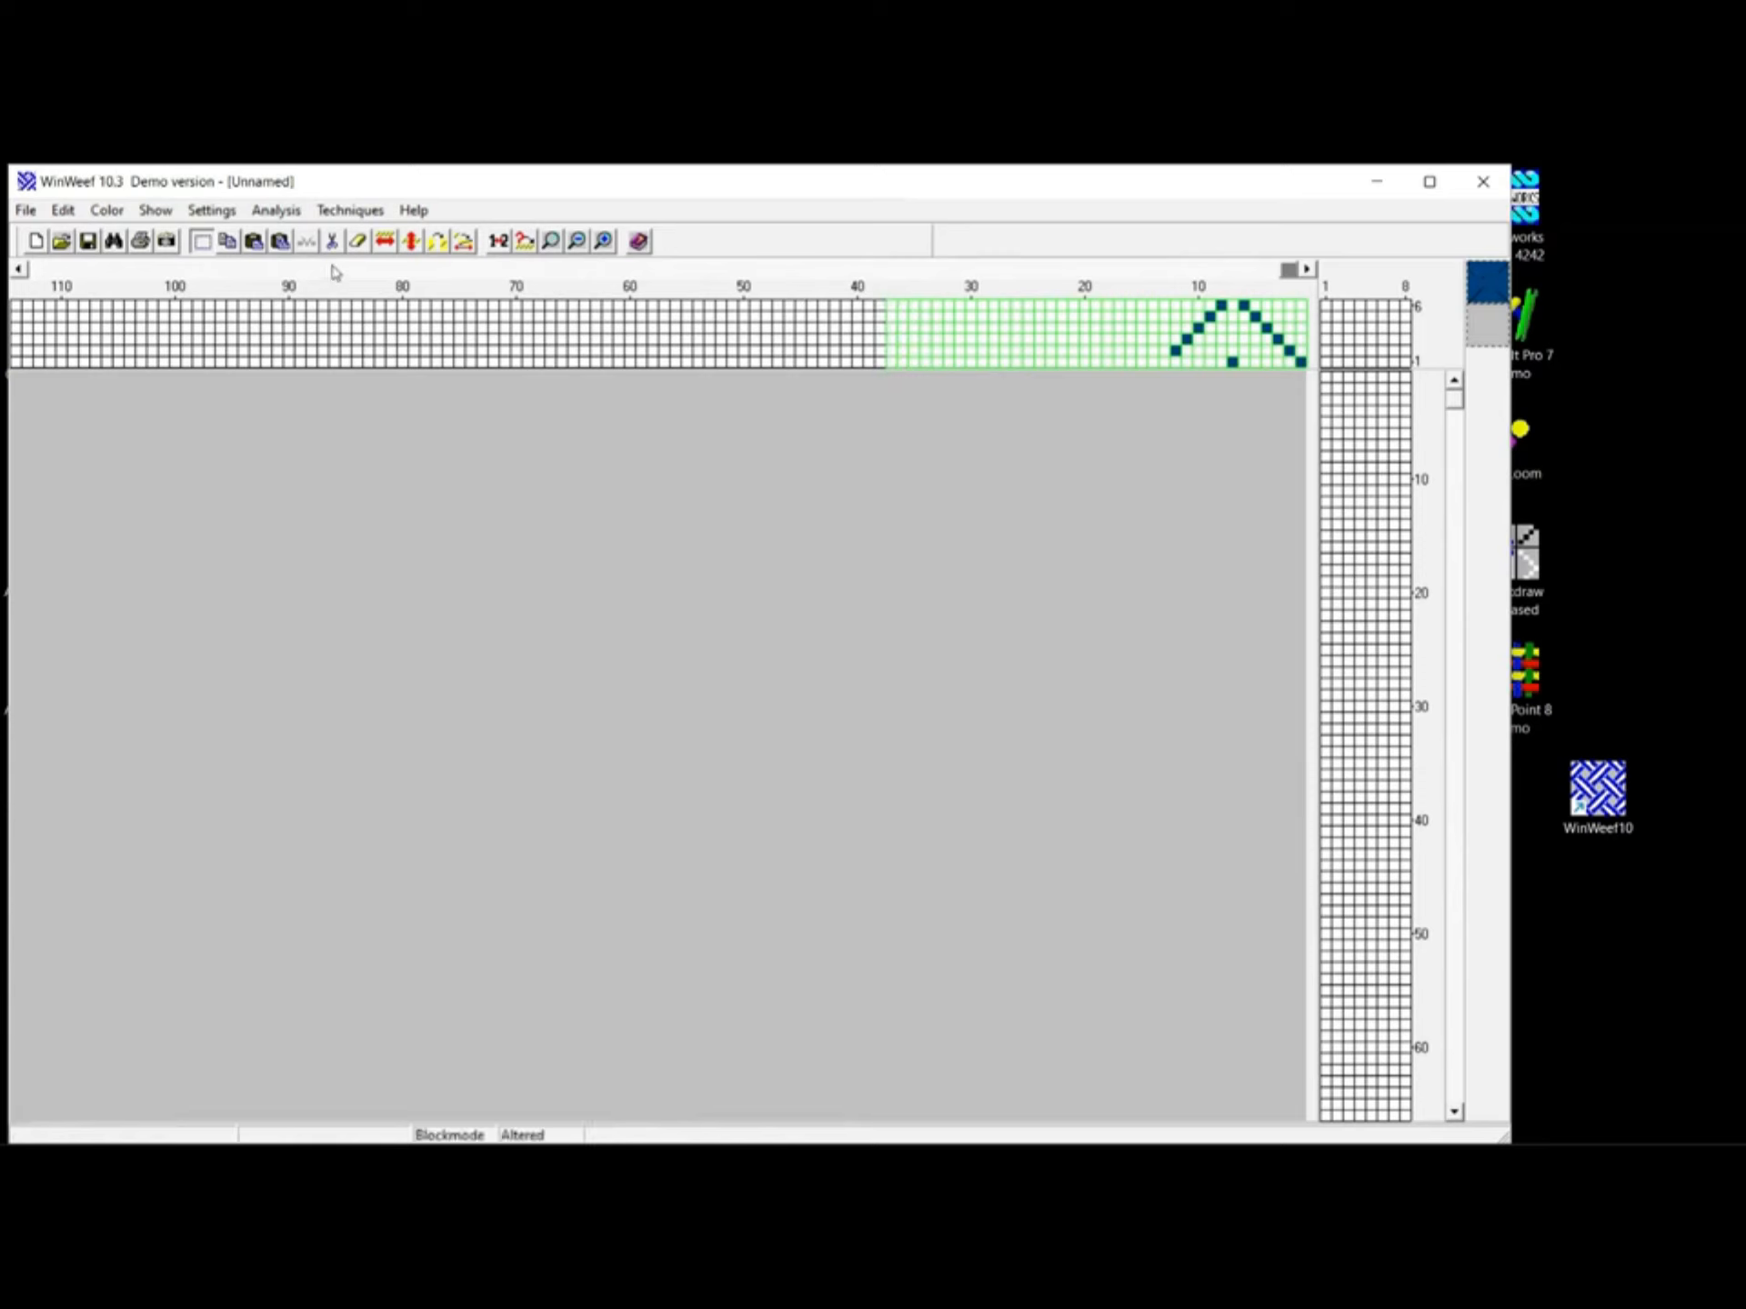
click(281, 242)
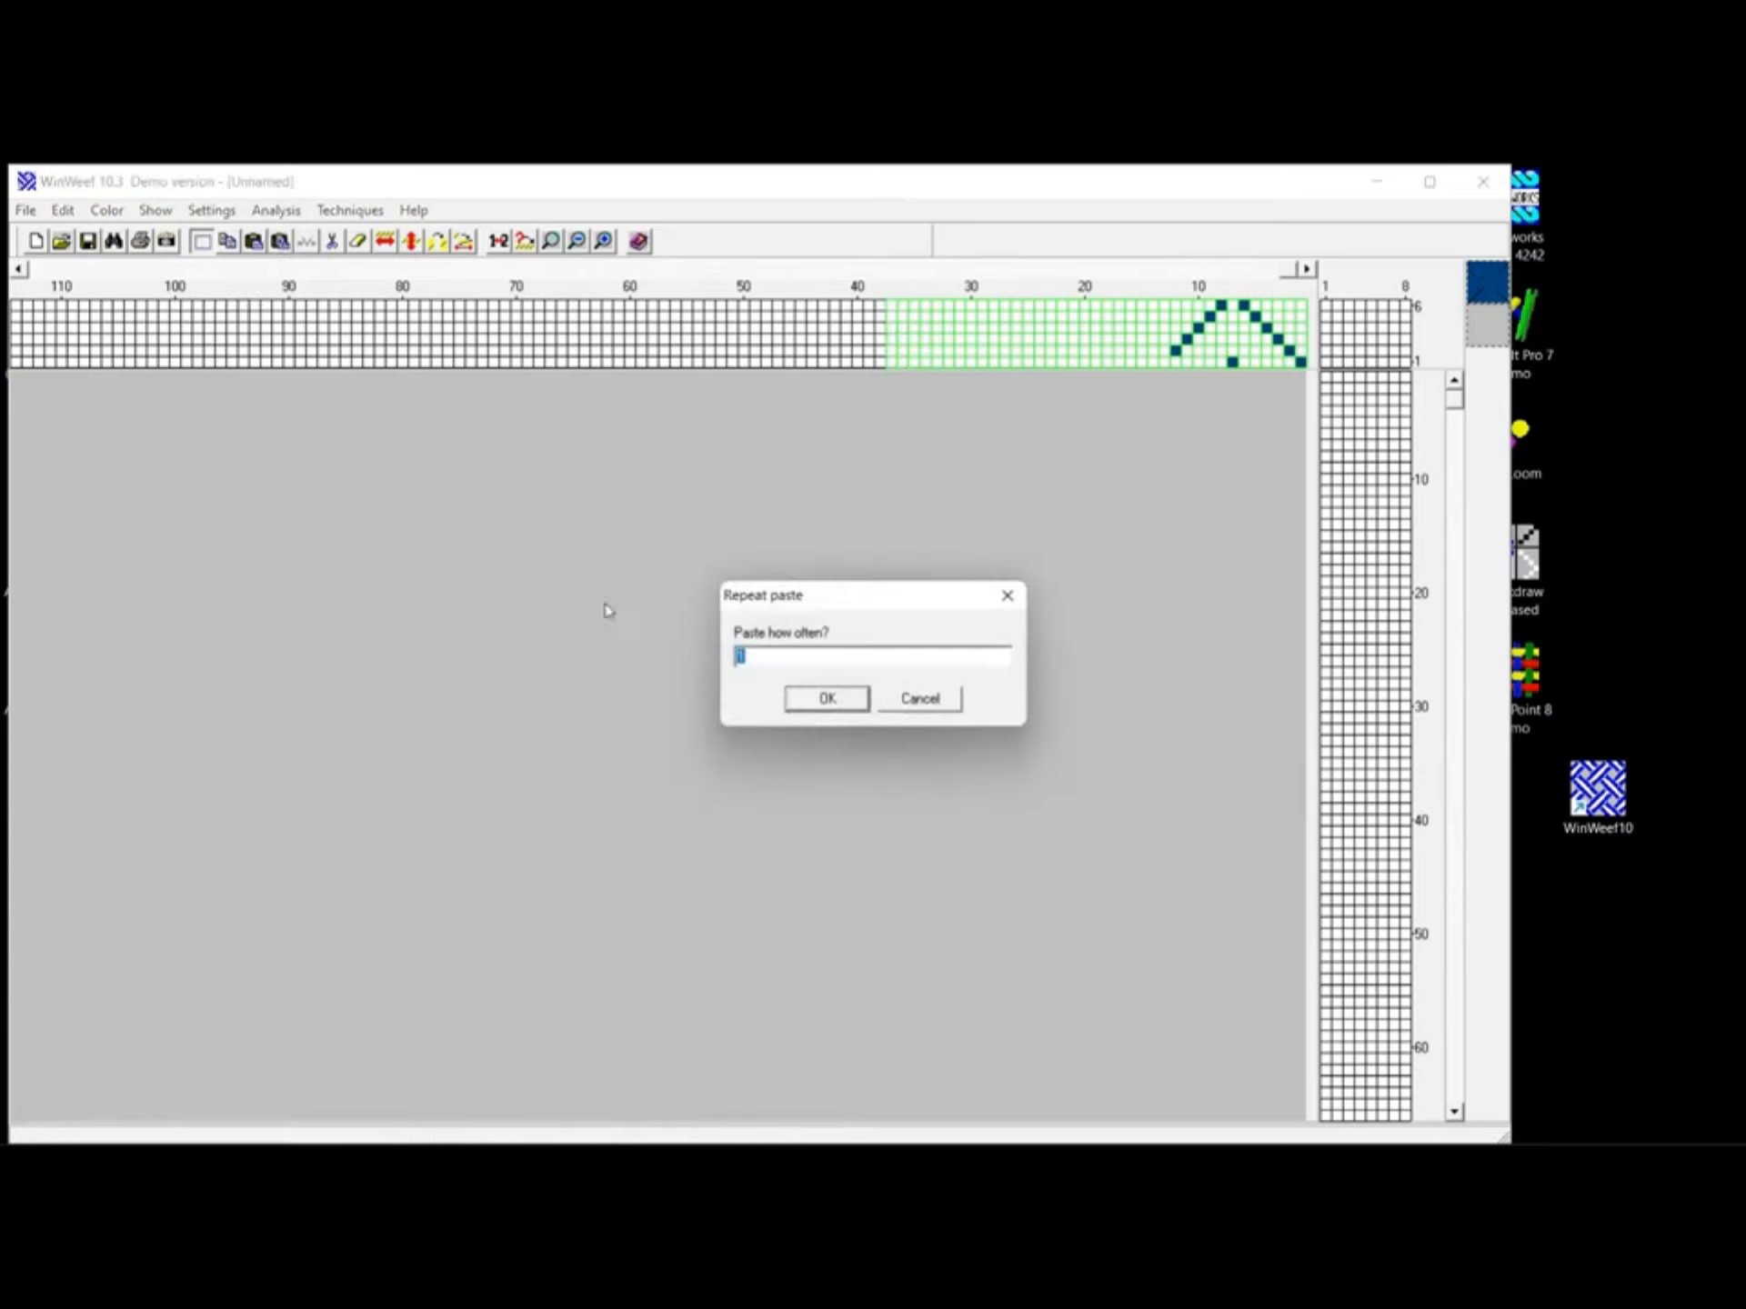
drag(798, 656, 634, 717)
text(3)
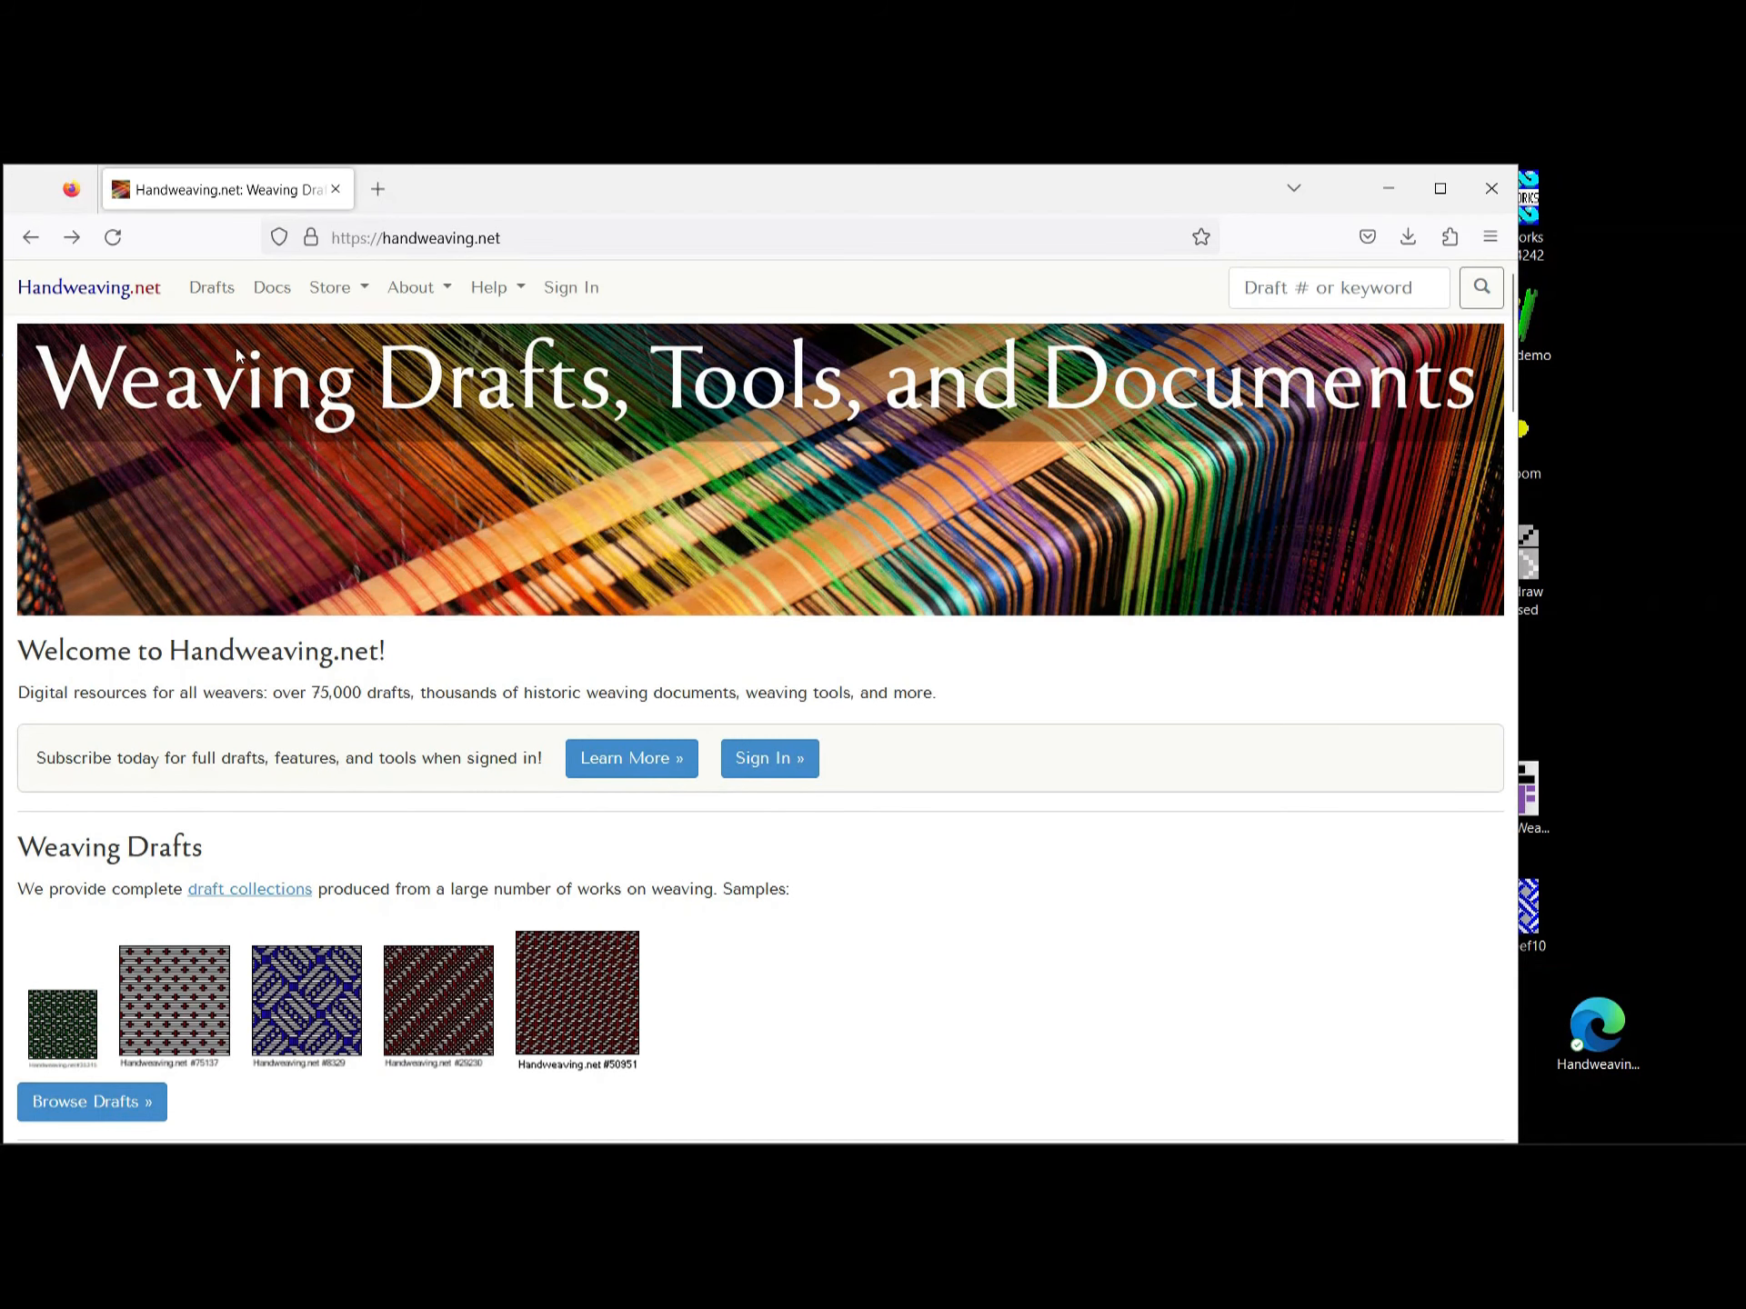
On Handweaving.net, create a new draft with 6 shafts and 6 treadles
click(208, 297)
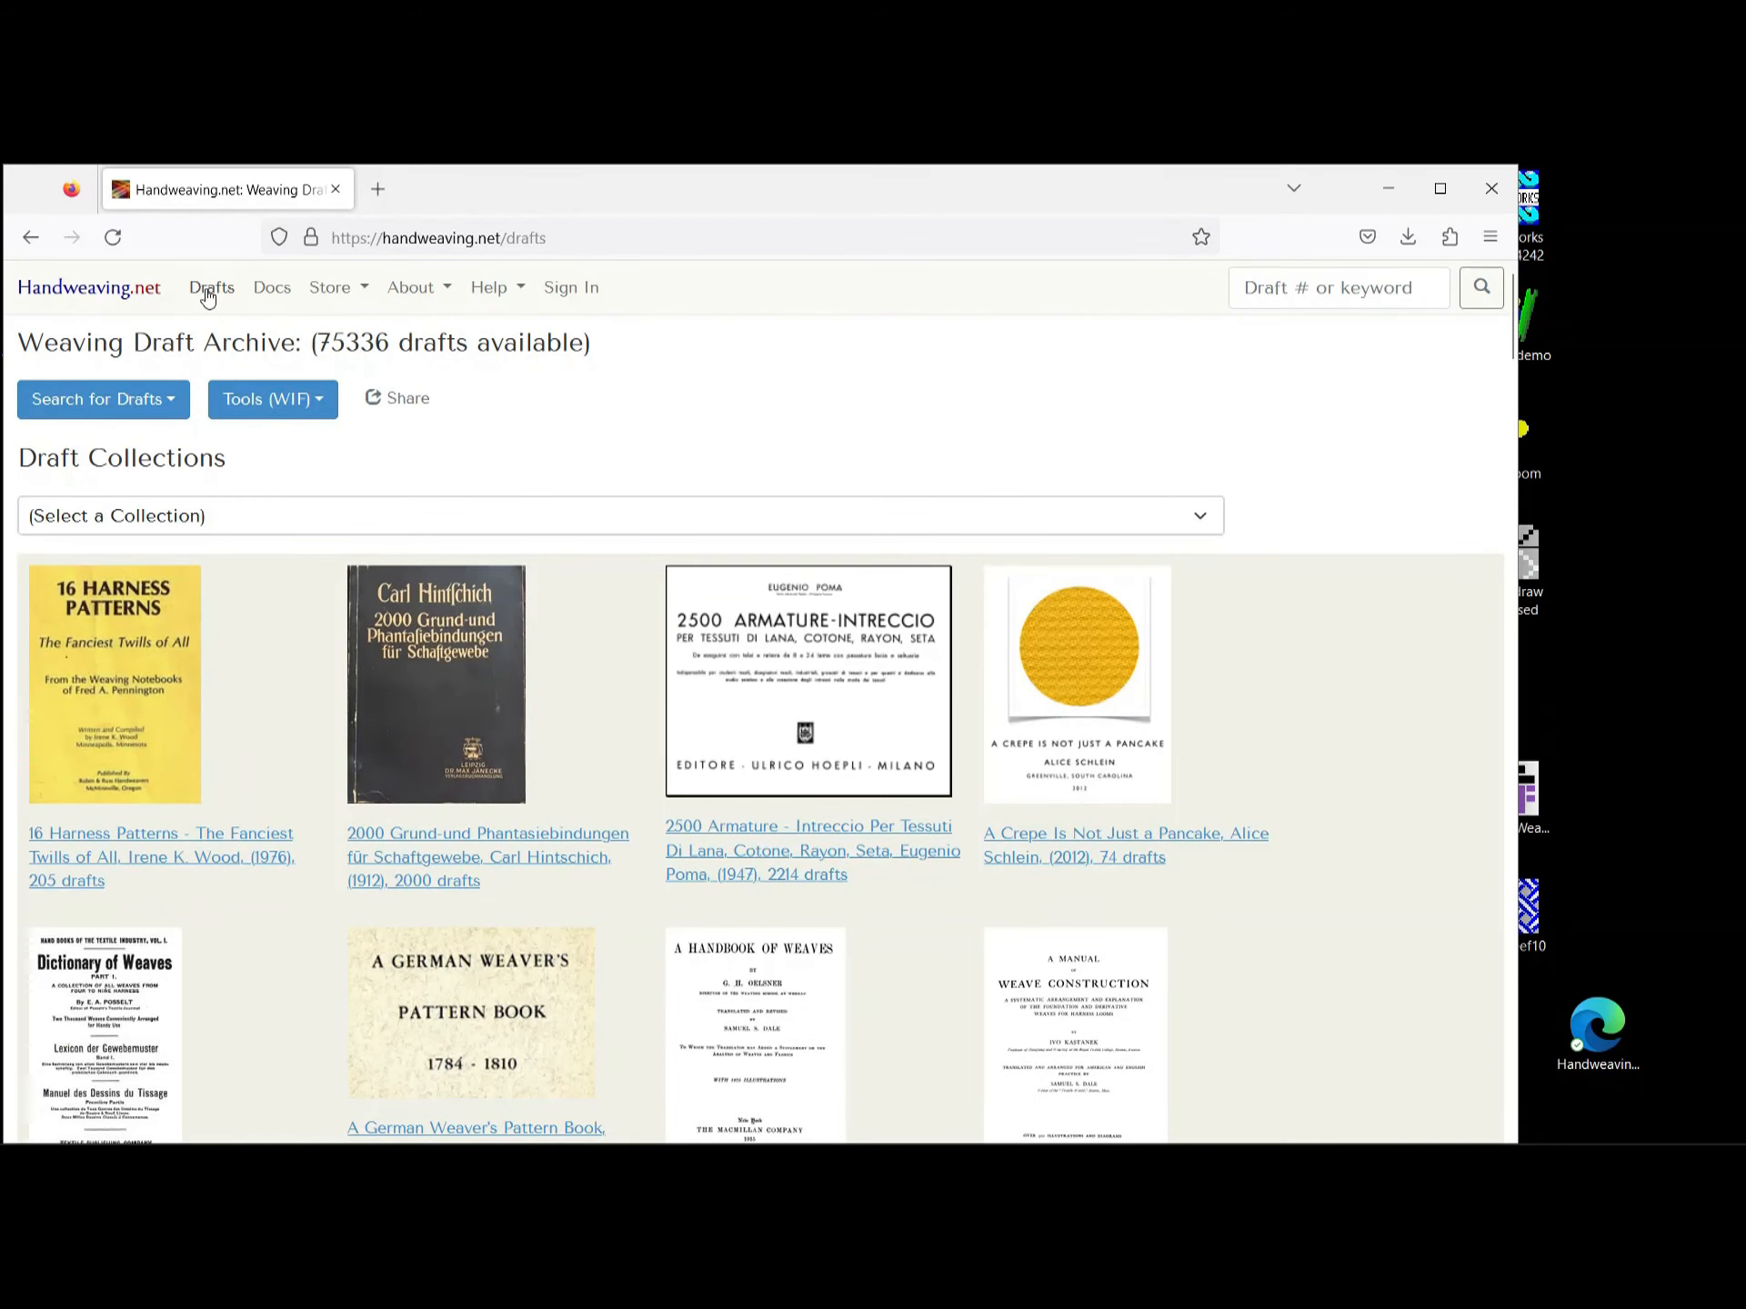
click(259, 402)
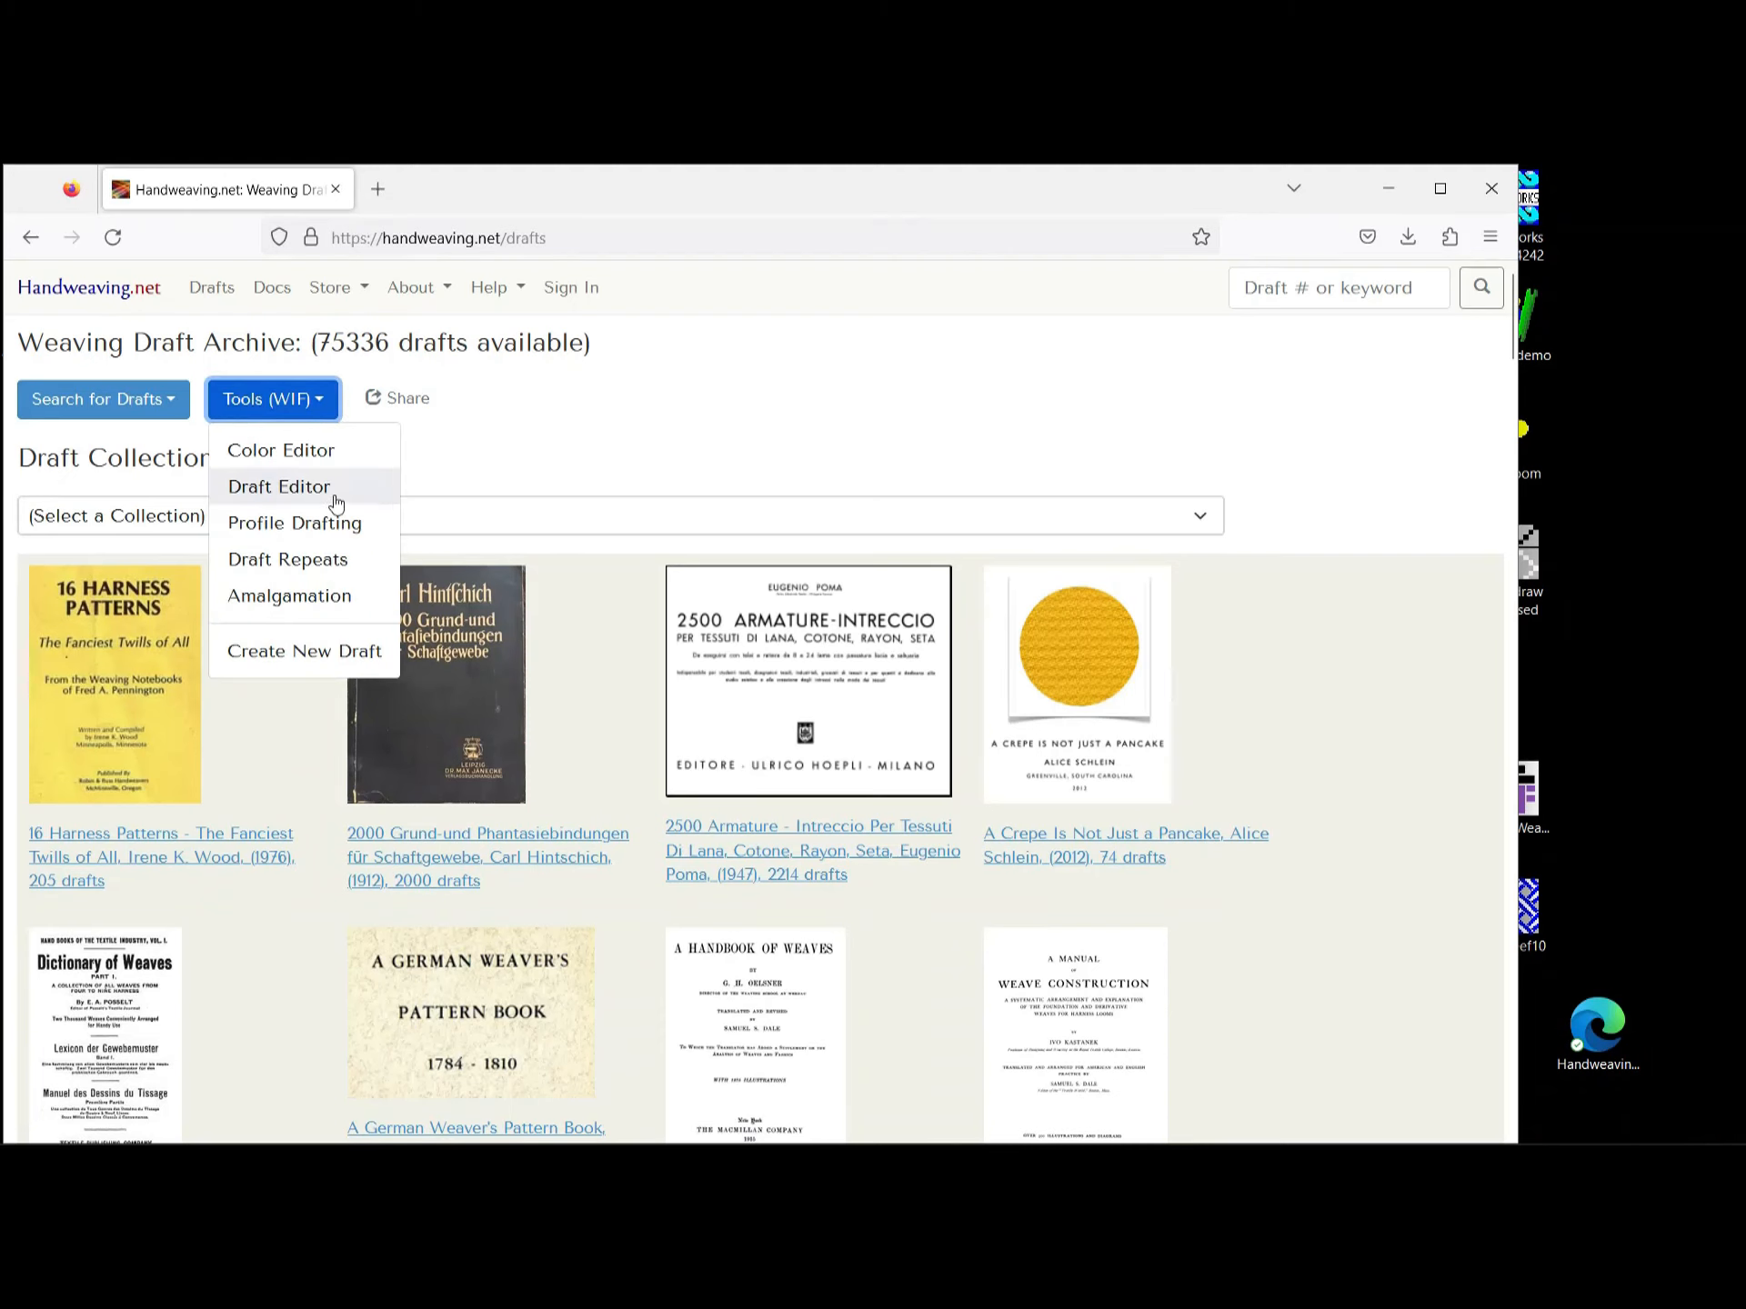
click(367, 653)
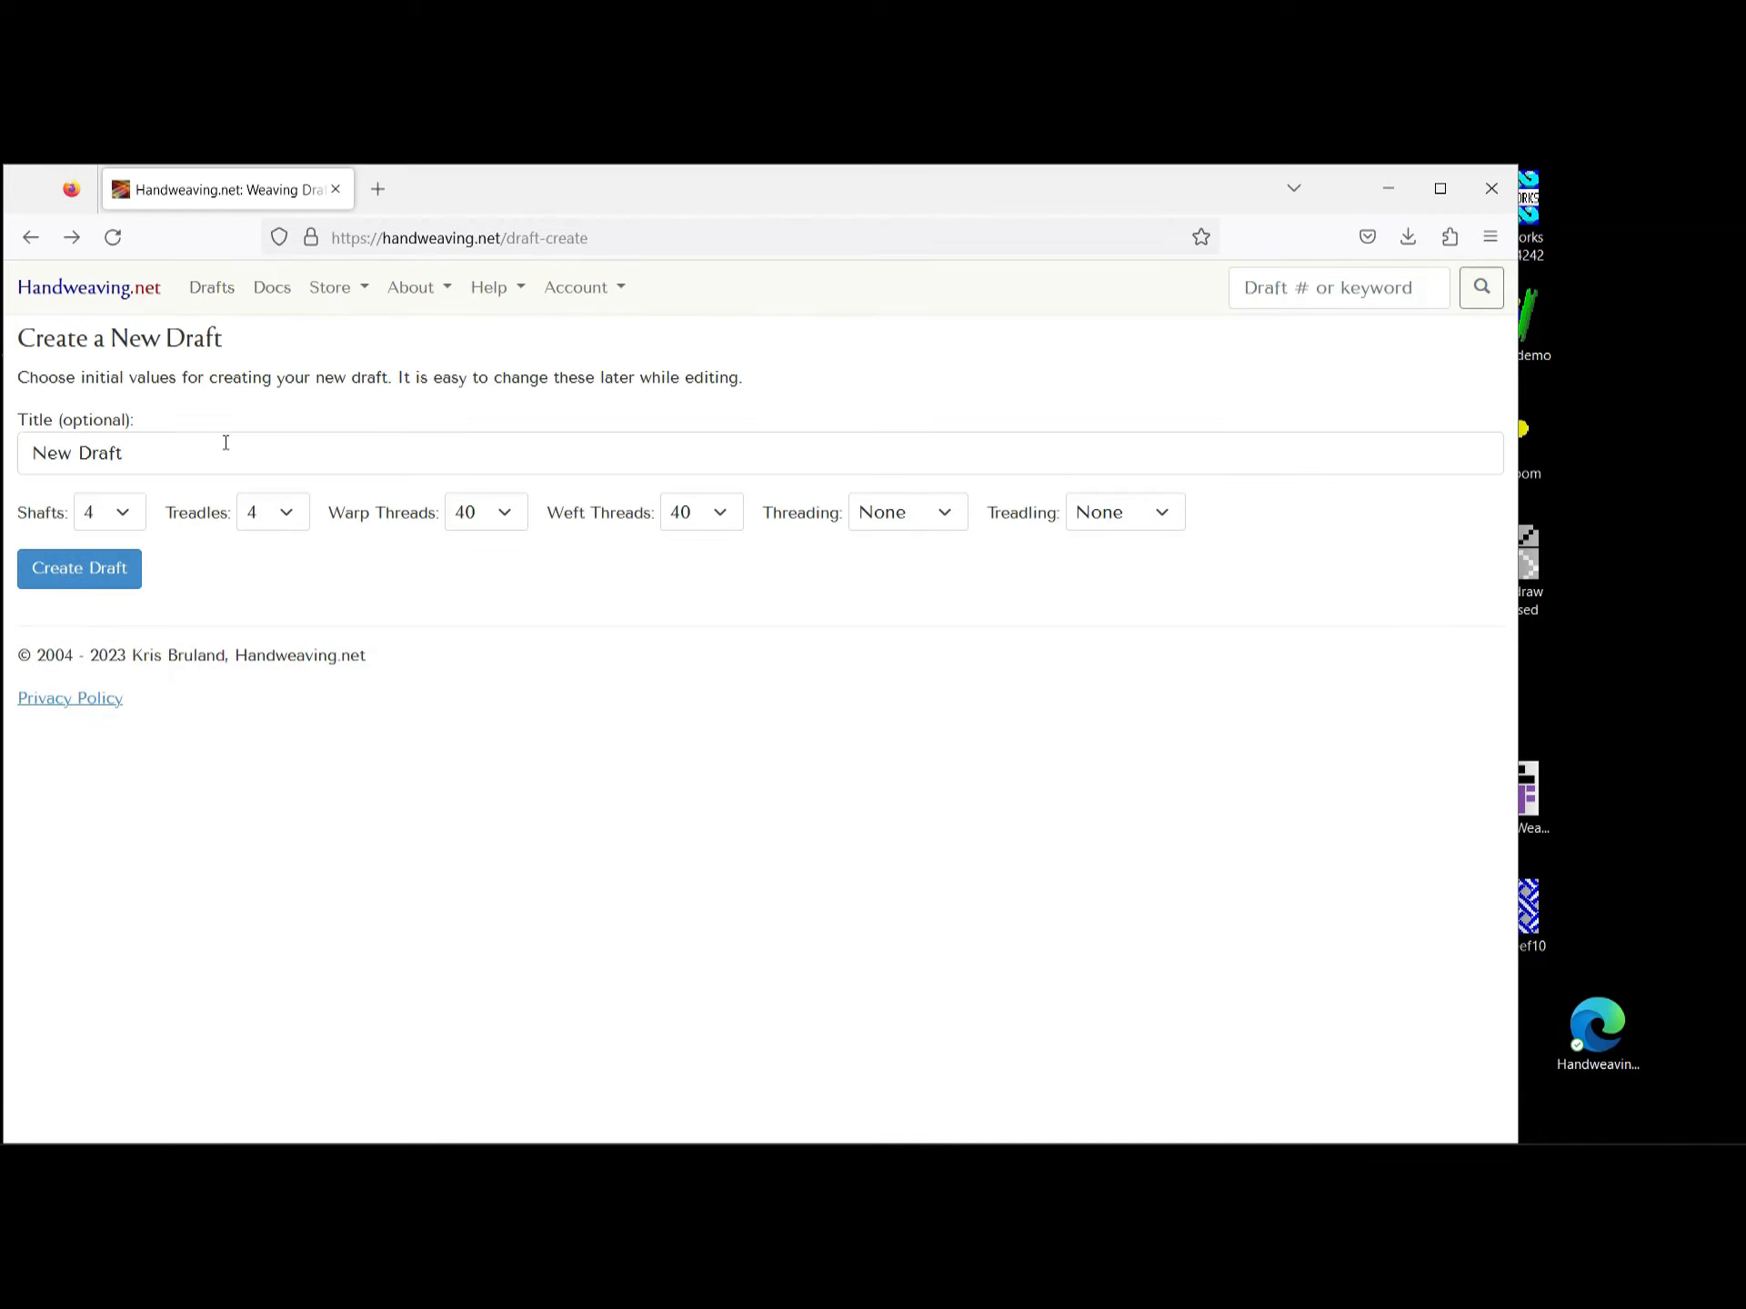
click(125, 514)
click(121, 683)
click(289, 514)
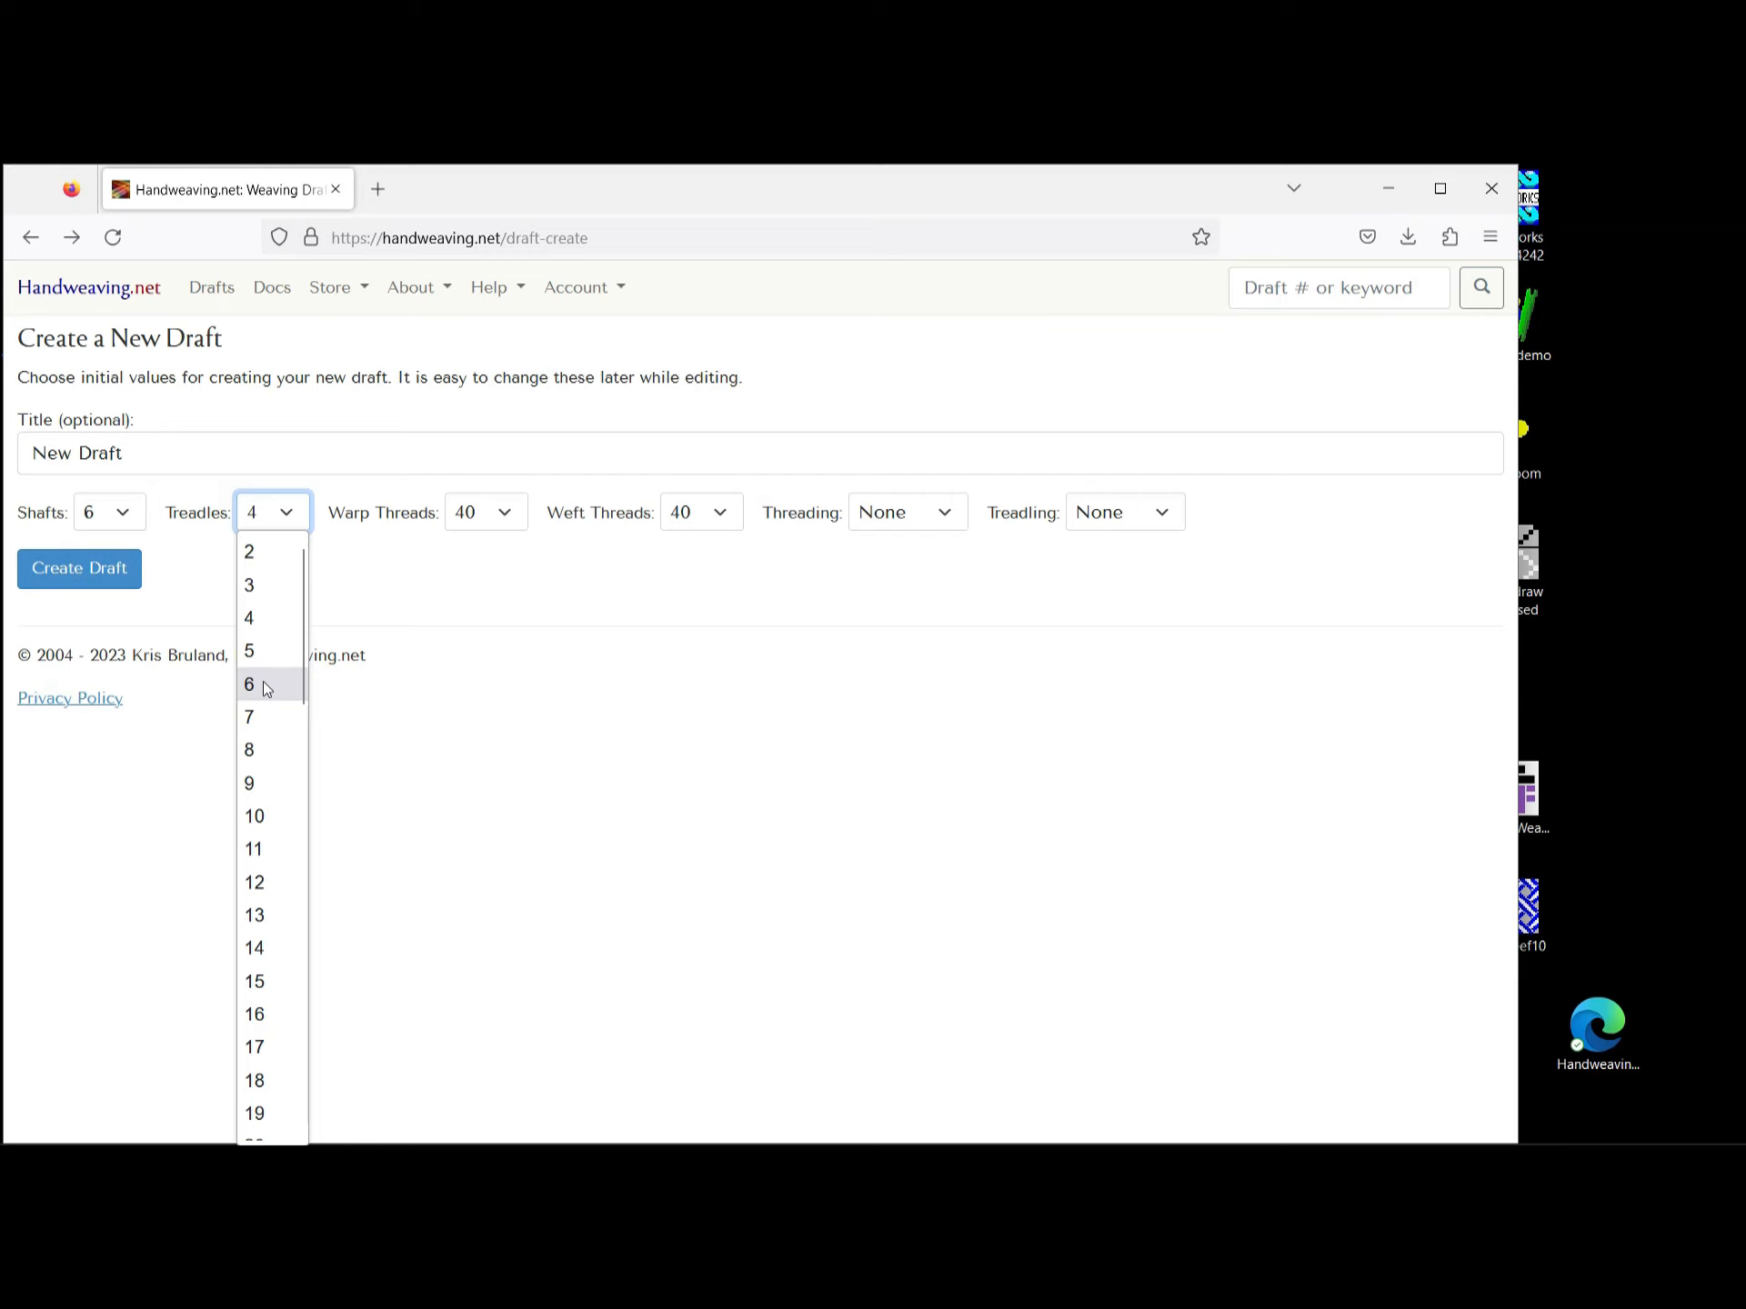
click(291, 684)
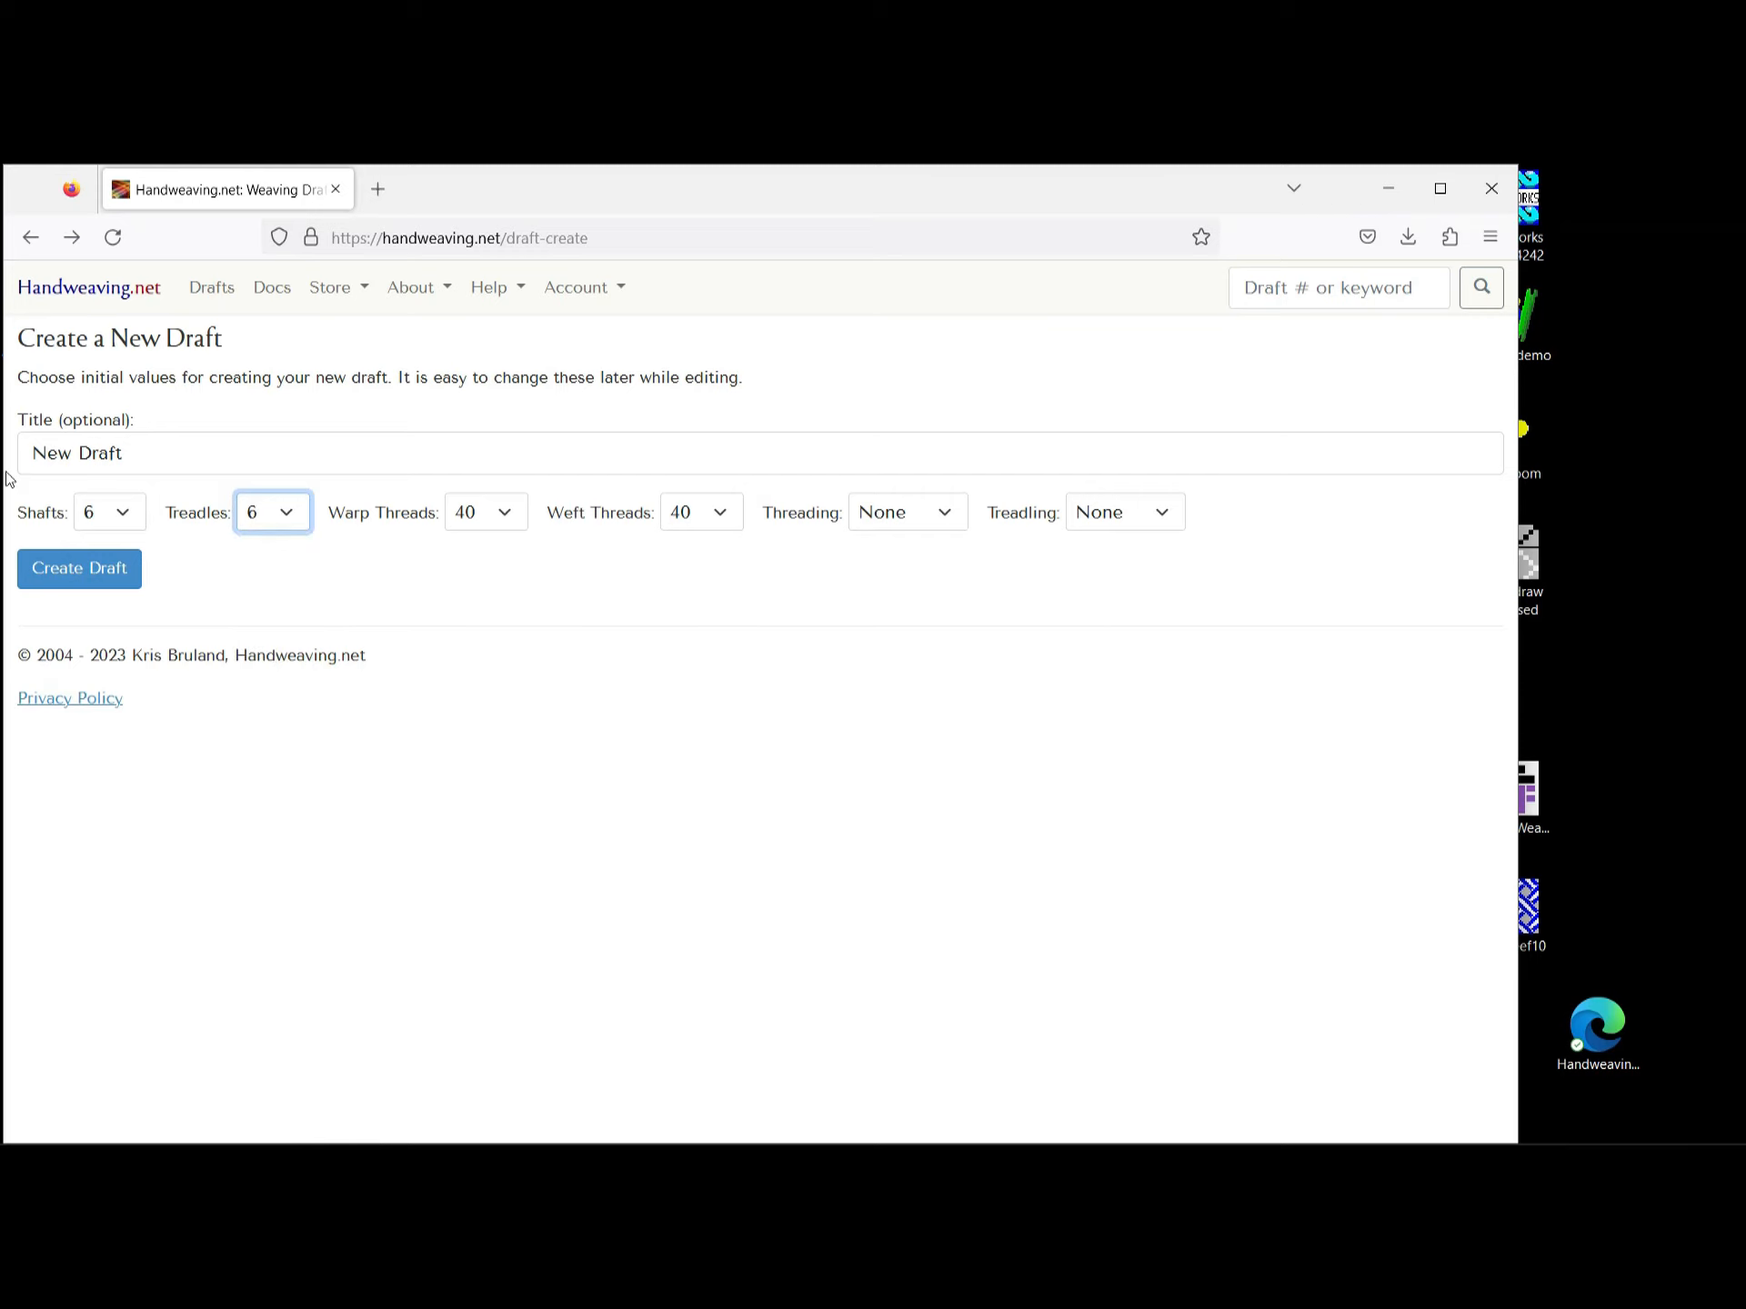
click(105, 571)
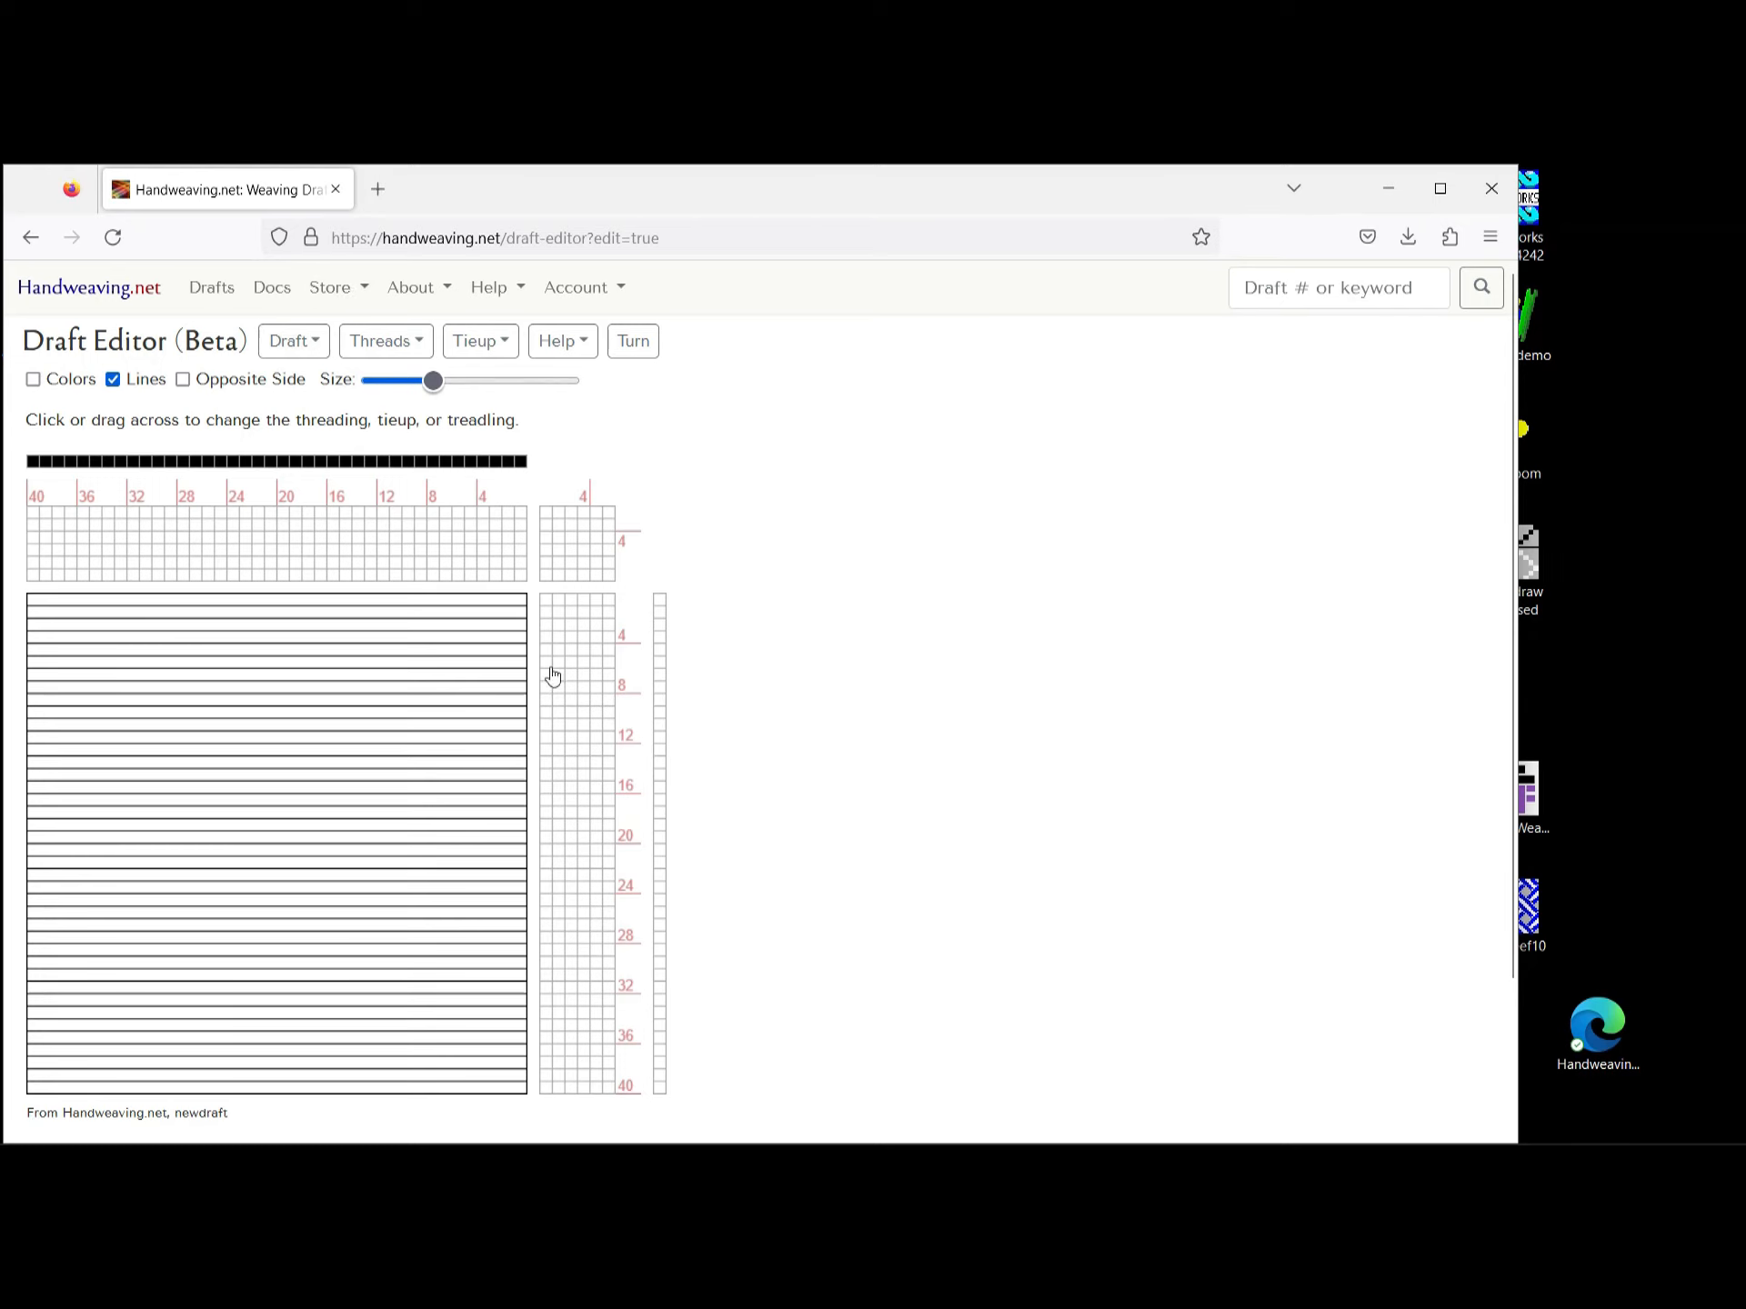
Draw a zigzag threading between shafts 1 and 6 over 37 ends, with a shaft 1 end between each pair of peaks
drag(520, 575, 459, 514)
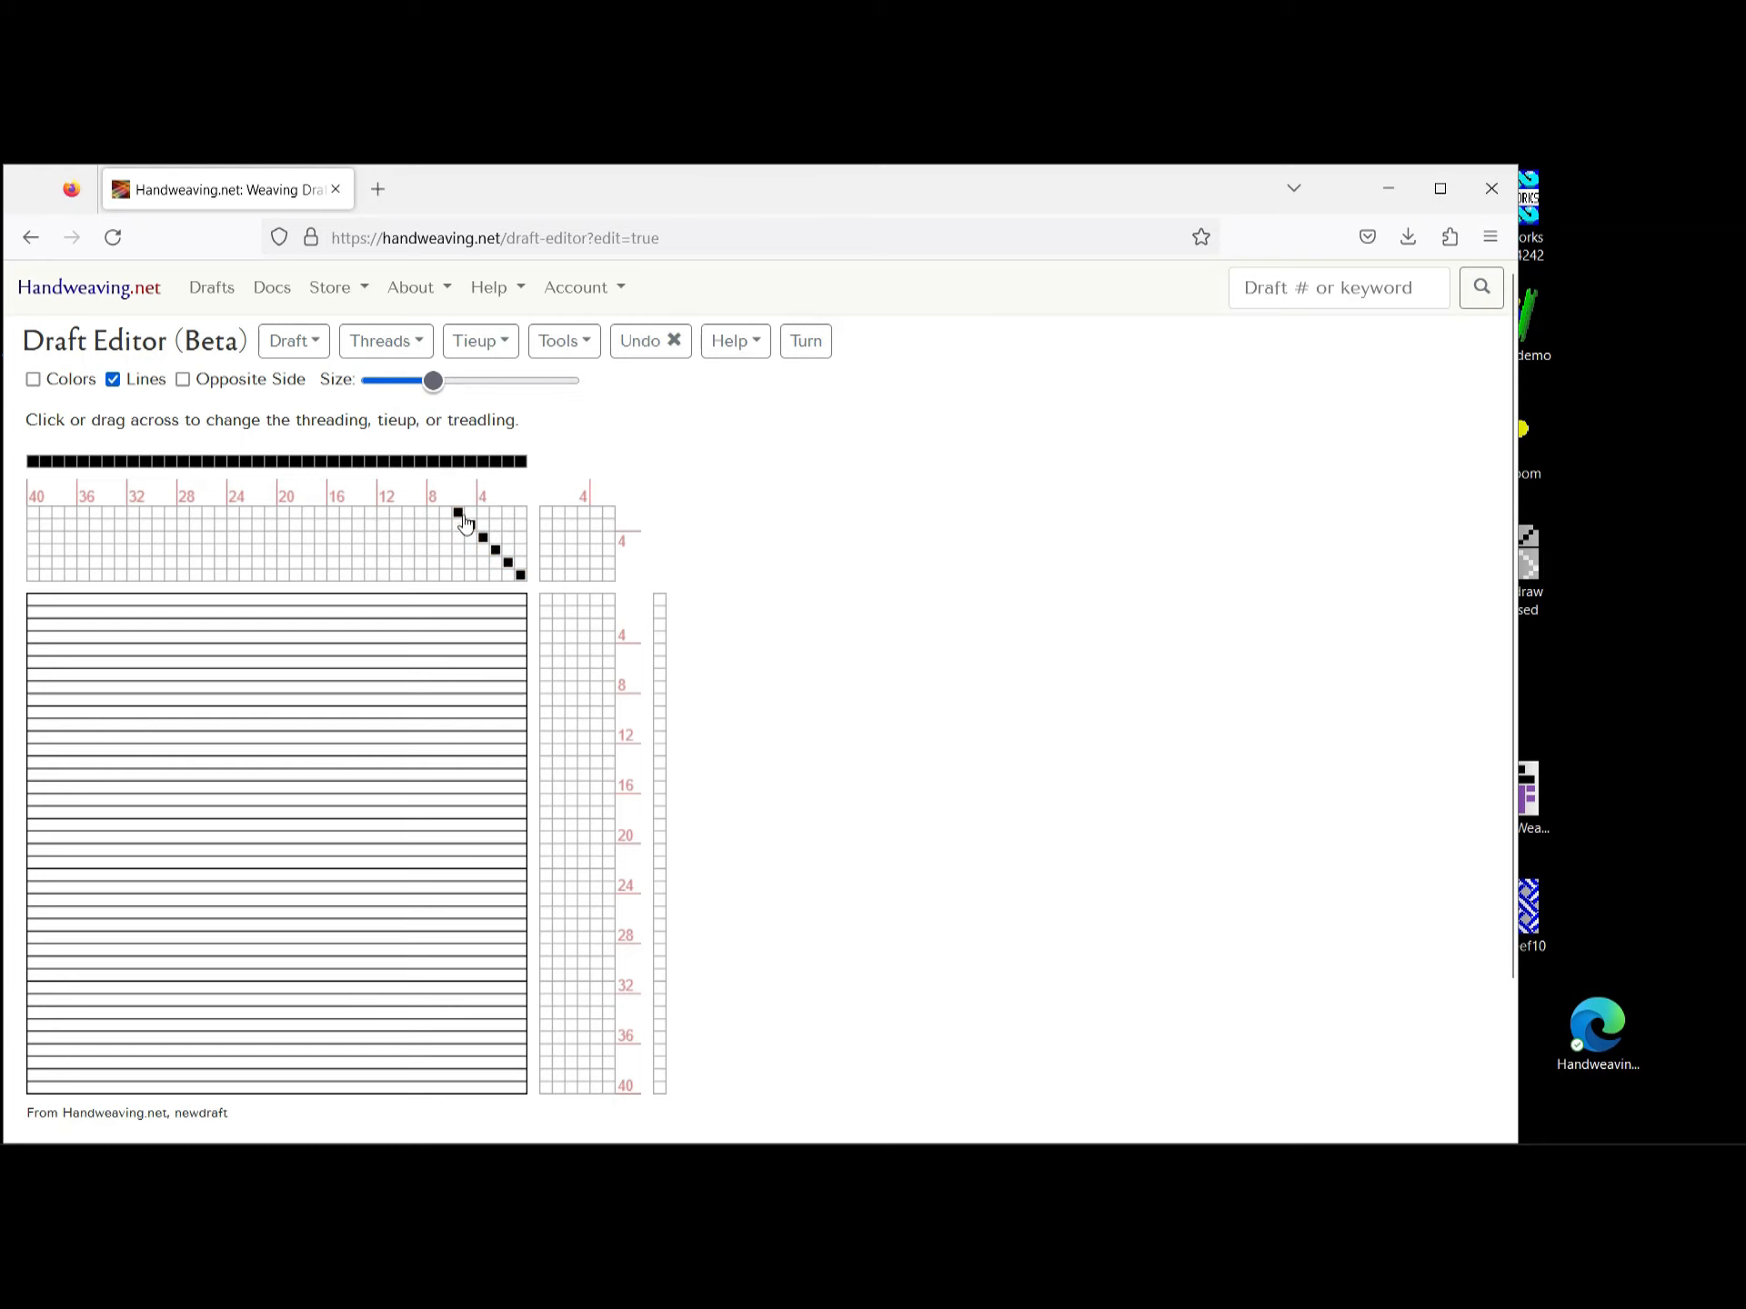
click(432, 575)
click(446, 575)
mouse_move(433, 512)
mouse_down()
mouse_move(375, 580)
mouse_move(309, 514)
mouse_up()
click(293, 576)
drag(284, 513, 162, 520)
click(144, 578)
drag(133, 514, 71, 566)
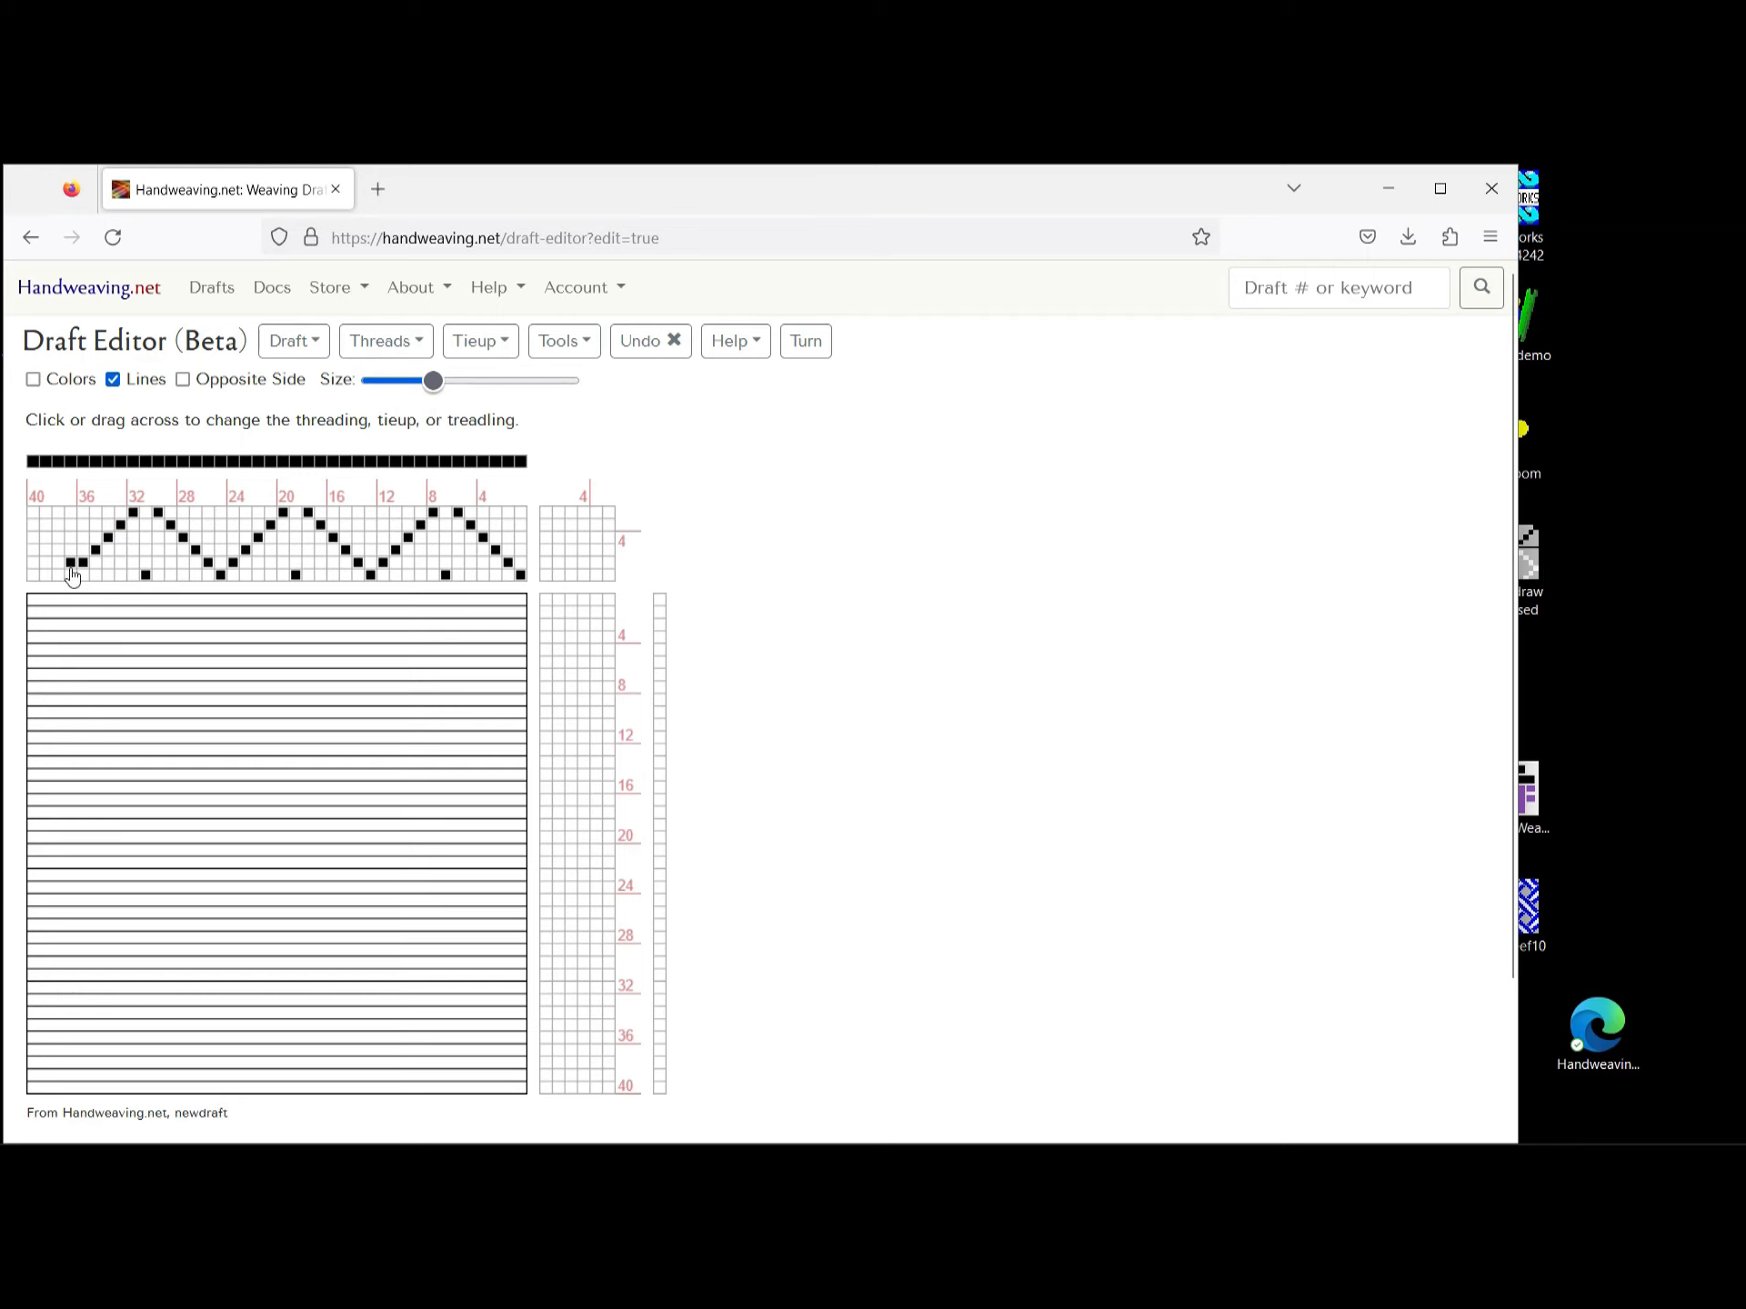